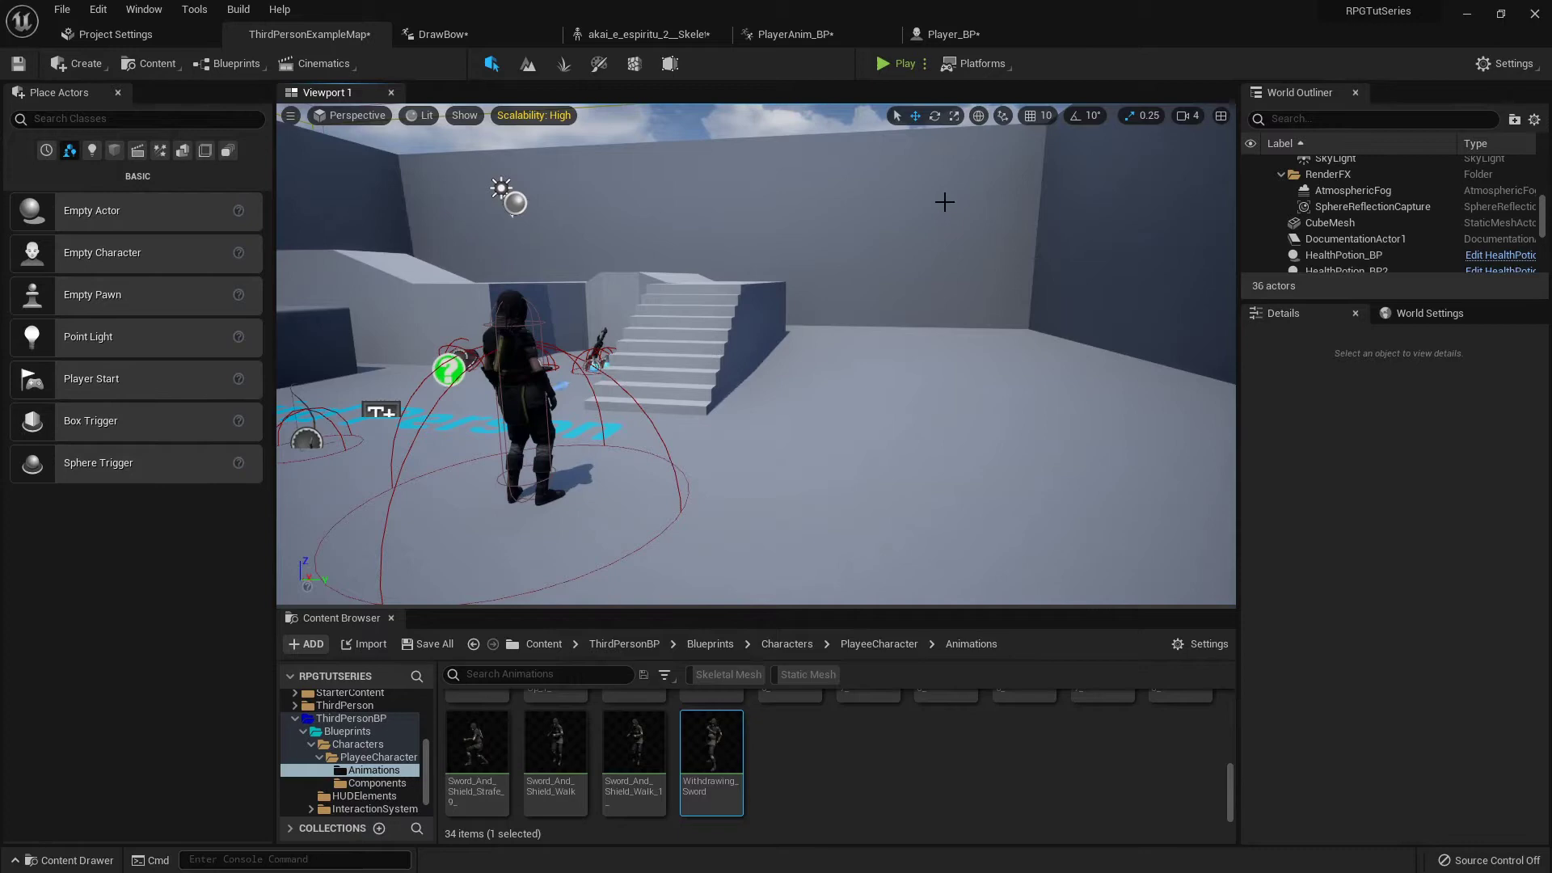
Step: In Player_BP's Spawn Gear function, add a Branch node and connect the Spawn Gear entry's execution output to it
{"action": "left_click", "coordinate": [954, 34]}
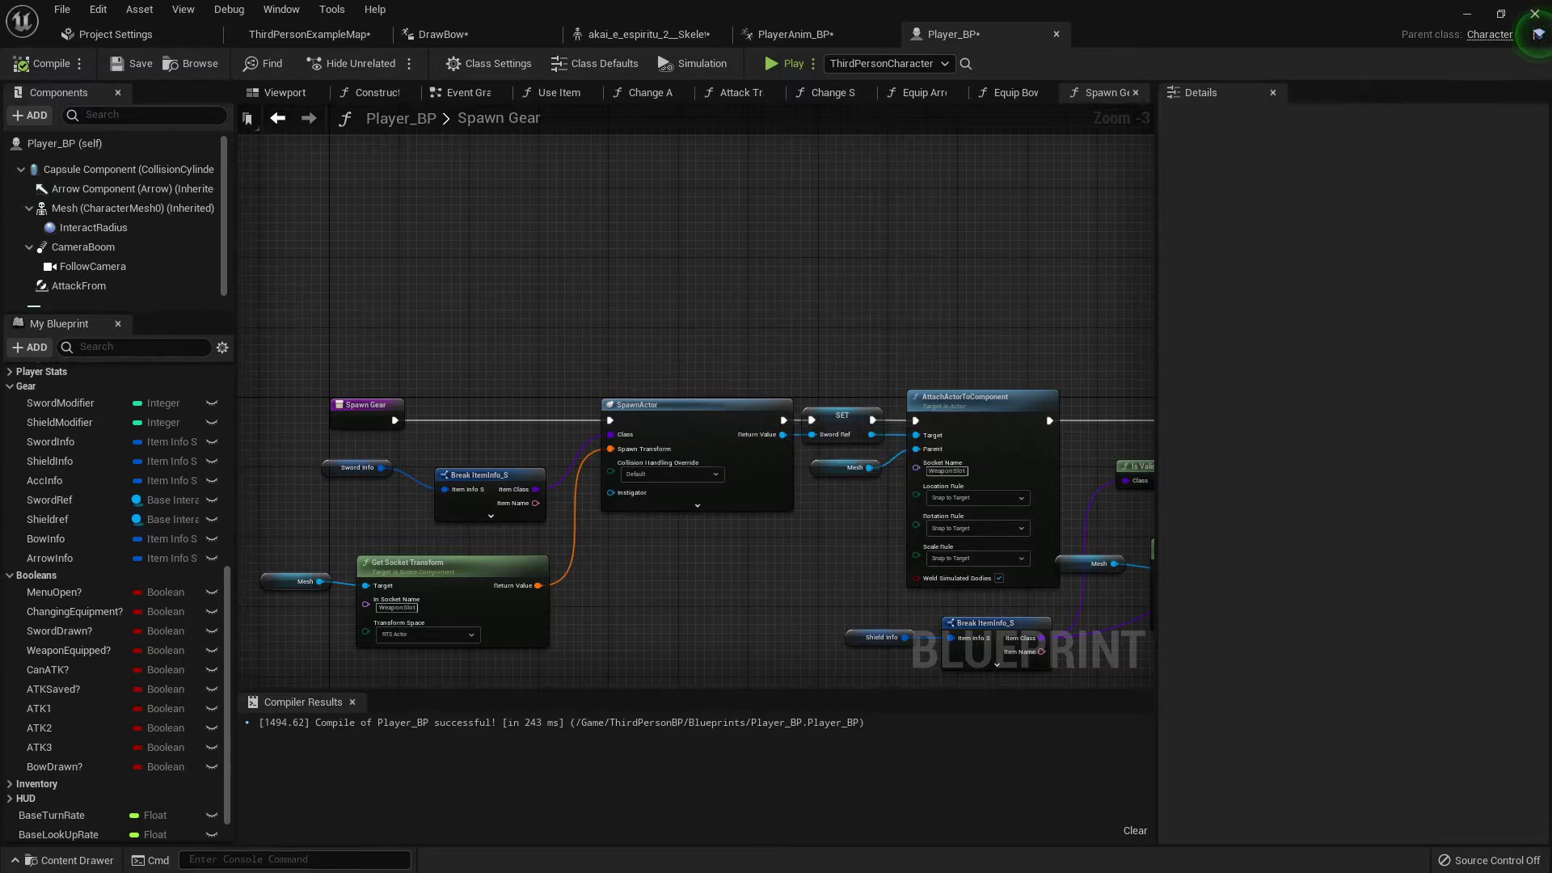
{"action": "right_click_drag", "start_coordinate": [817, 374], "coordinate": [552, 343]}
{"action": "right_click_drag", "start_coordinate": [797, 311], "coordinate": [397, 280]}
{"action": "mouse_move", "coordinate": [869, 289]}
{"action": "right_mouse_down"}
{"action": "mouse_move", "coordinate": [391, 284]}
{"action": "mouse_move", "coordinate": [835, 270]}
{"action": "mouse_move", "coordinate": [726, 223]}
{"action": "right_mouse_up"}
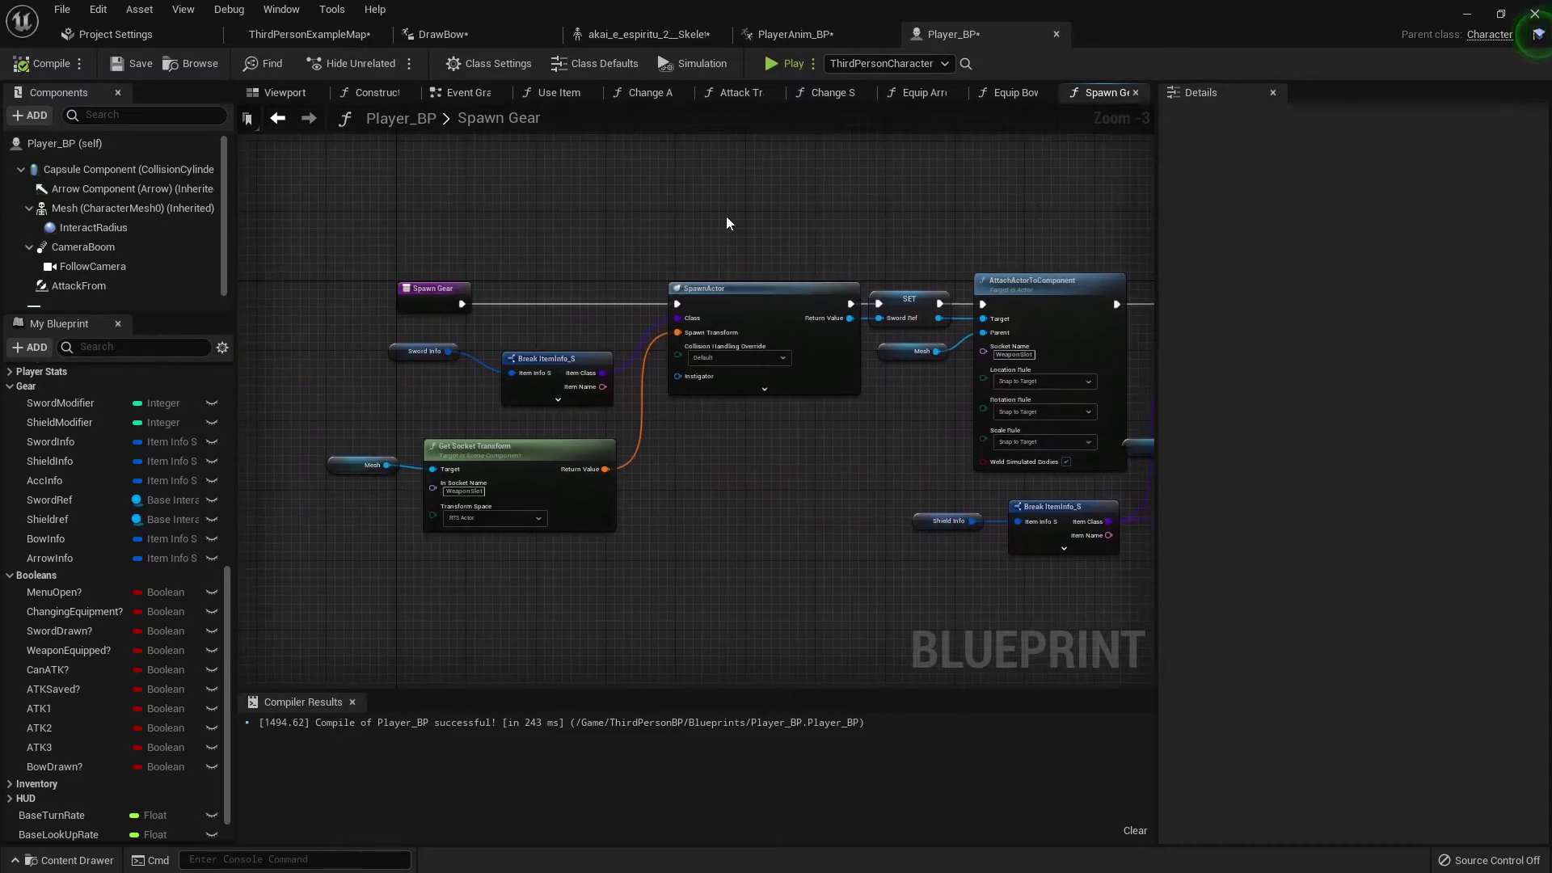
{"action": "scroll", "coordinate": [559, 269], "scroll_direction": "up", "scroll_amount": 3}
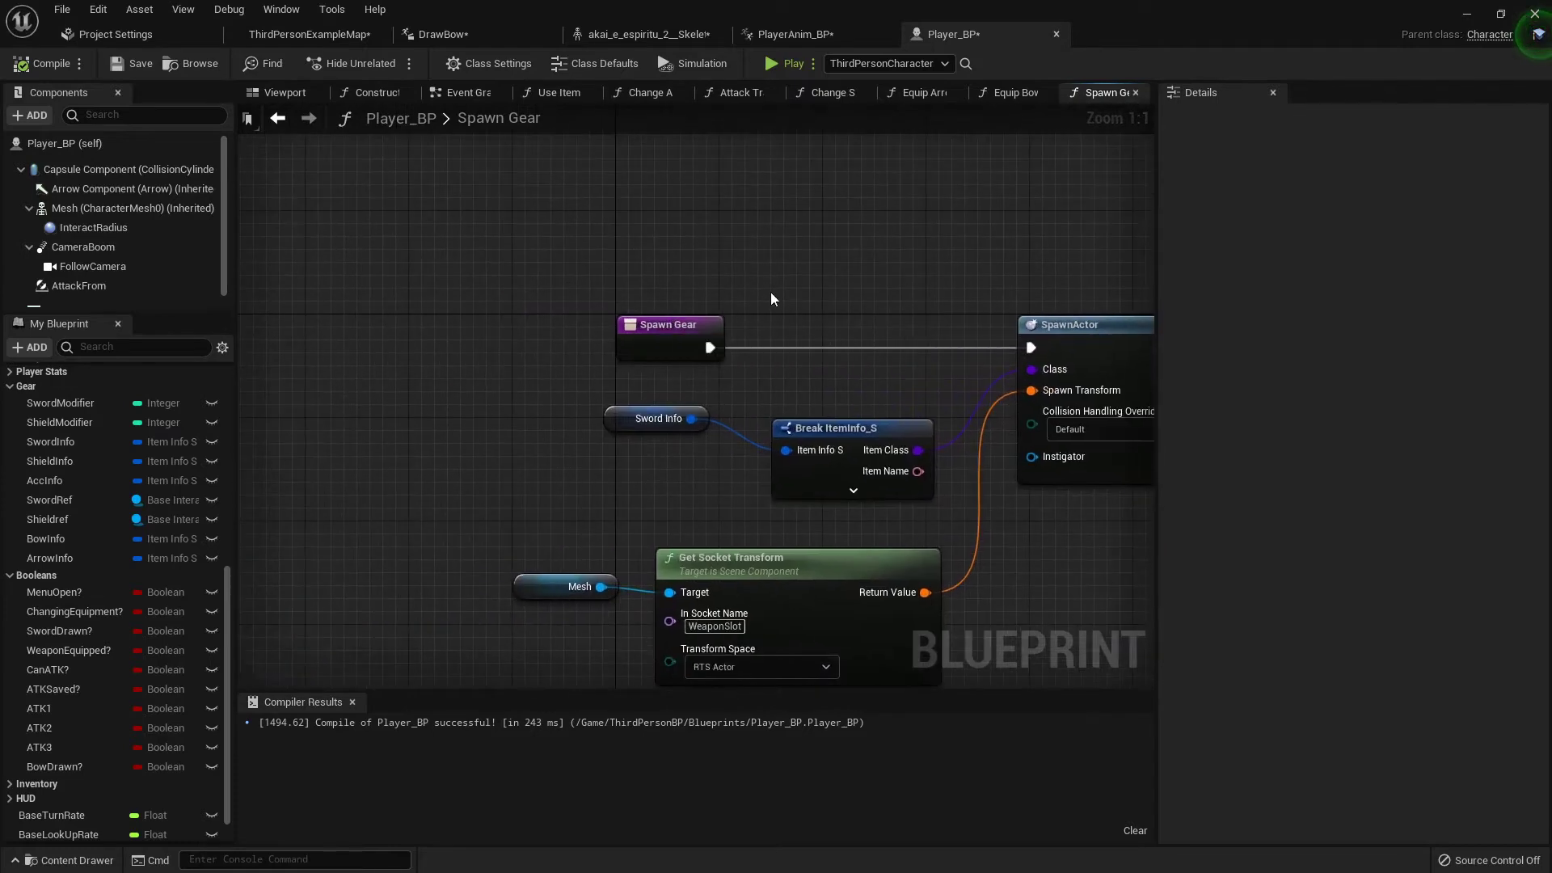
{"action": "right_click_drag", "start_coordinate": [792, 296], "coordinate": [584, 281]}
{"action": "left_click", "coordinate": [584, 289]}
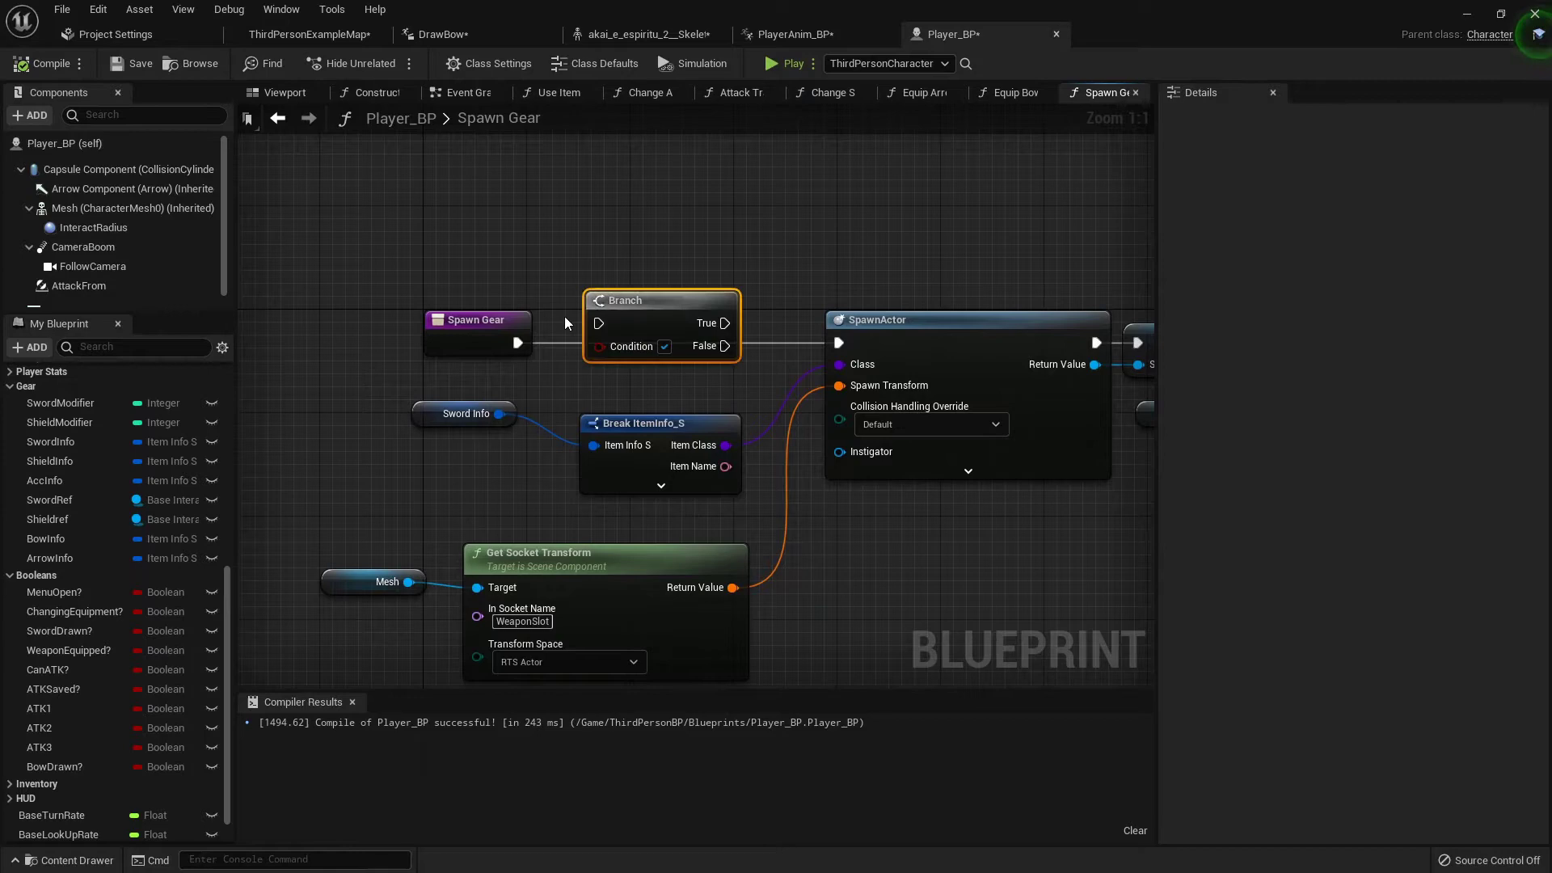
{"action": "left_click_drag", "start_coordinate": [518, 343], "coordinate": [599, 324]}
{"action": "left_click_drag", "start_coordinate": [659, 306], "coordinate": [656, 325]}
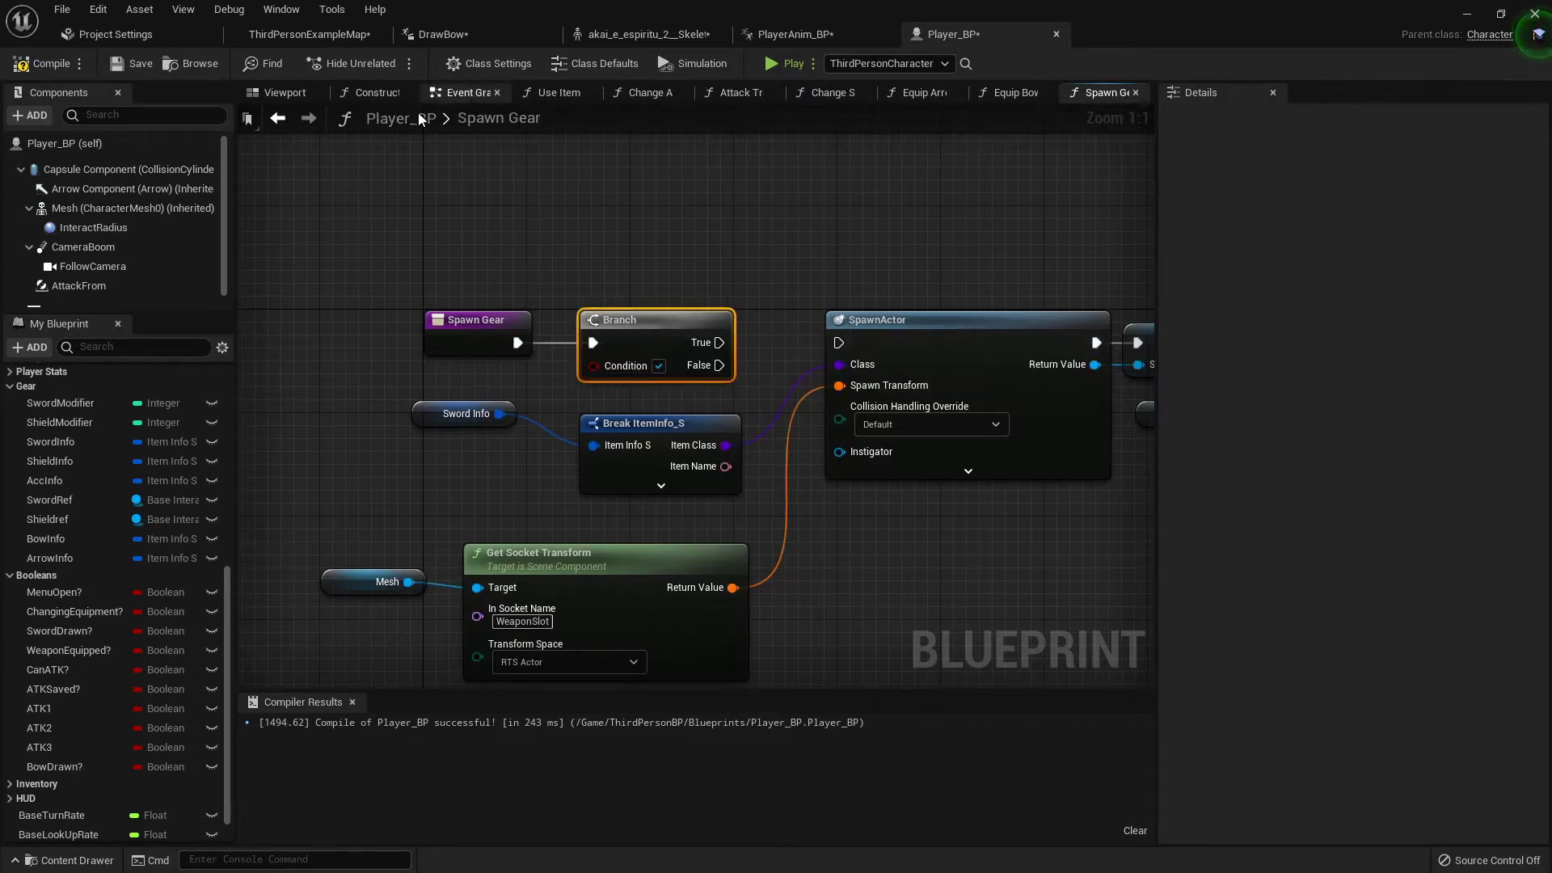
Step: Use the BowDrawn? boolean as the Branch condition and connect the Branch's False output to the existing SpawnActor node
{"action": "scroll", "coordinate": [106, 493], "scroll_direction": "up", "scroll_amount": 10}
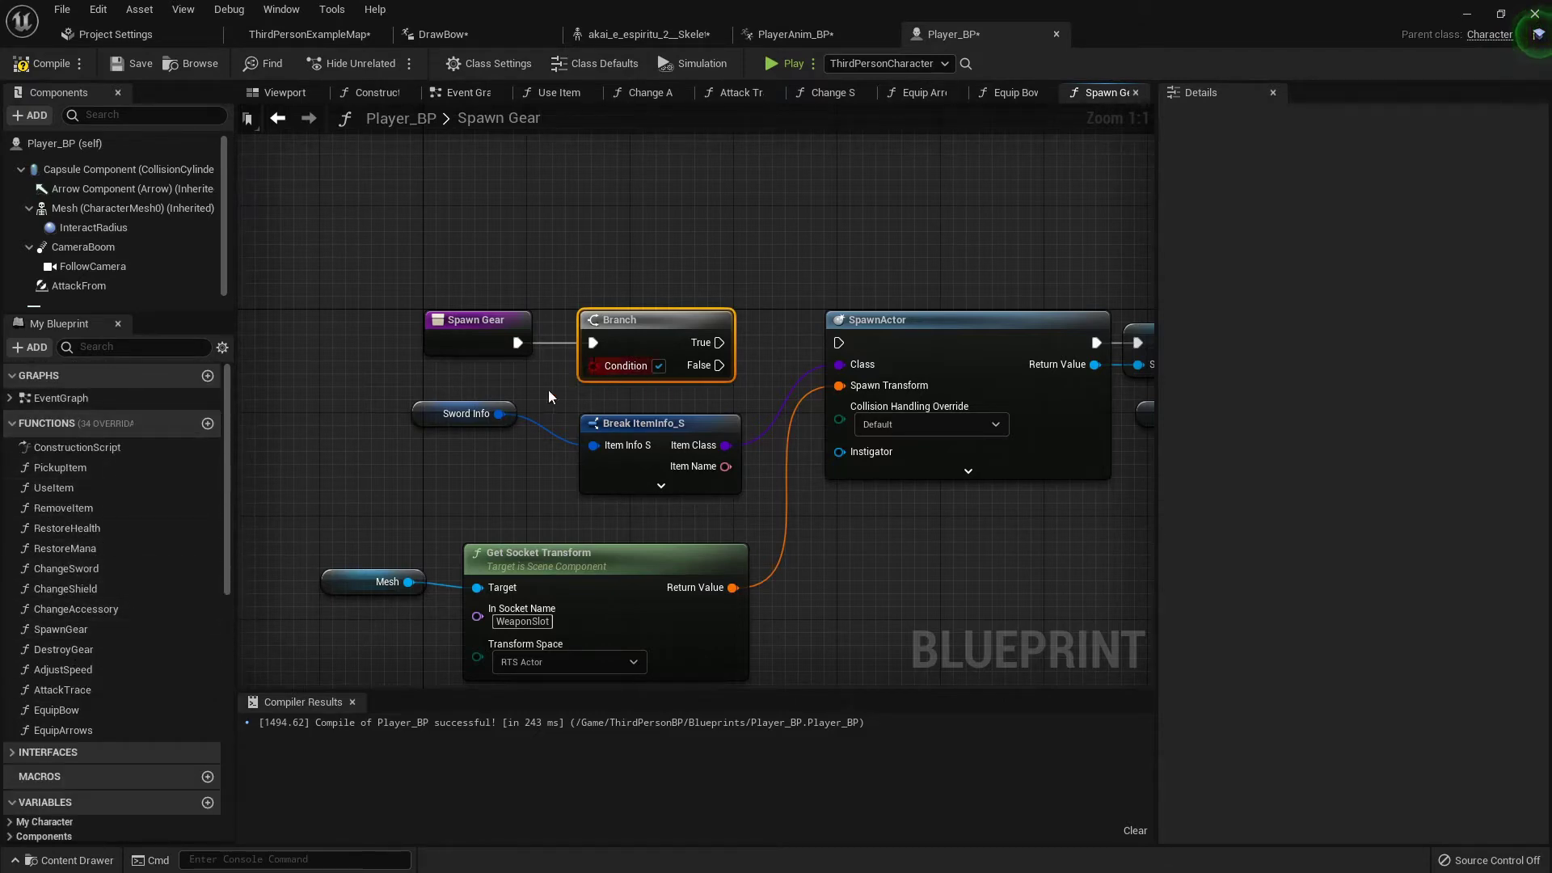
{"action": "scroll", "coordinate": [60, 710], "scroll_direction": "down", "scroll_amount": 8}
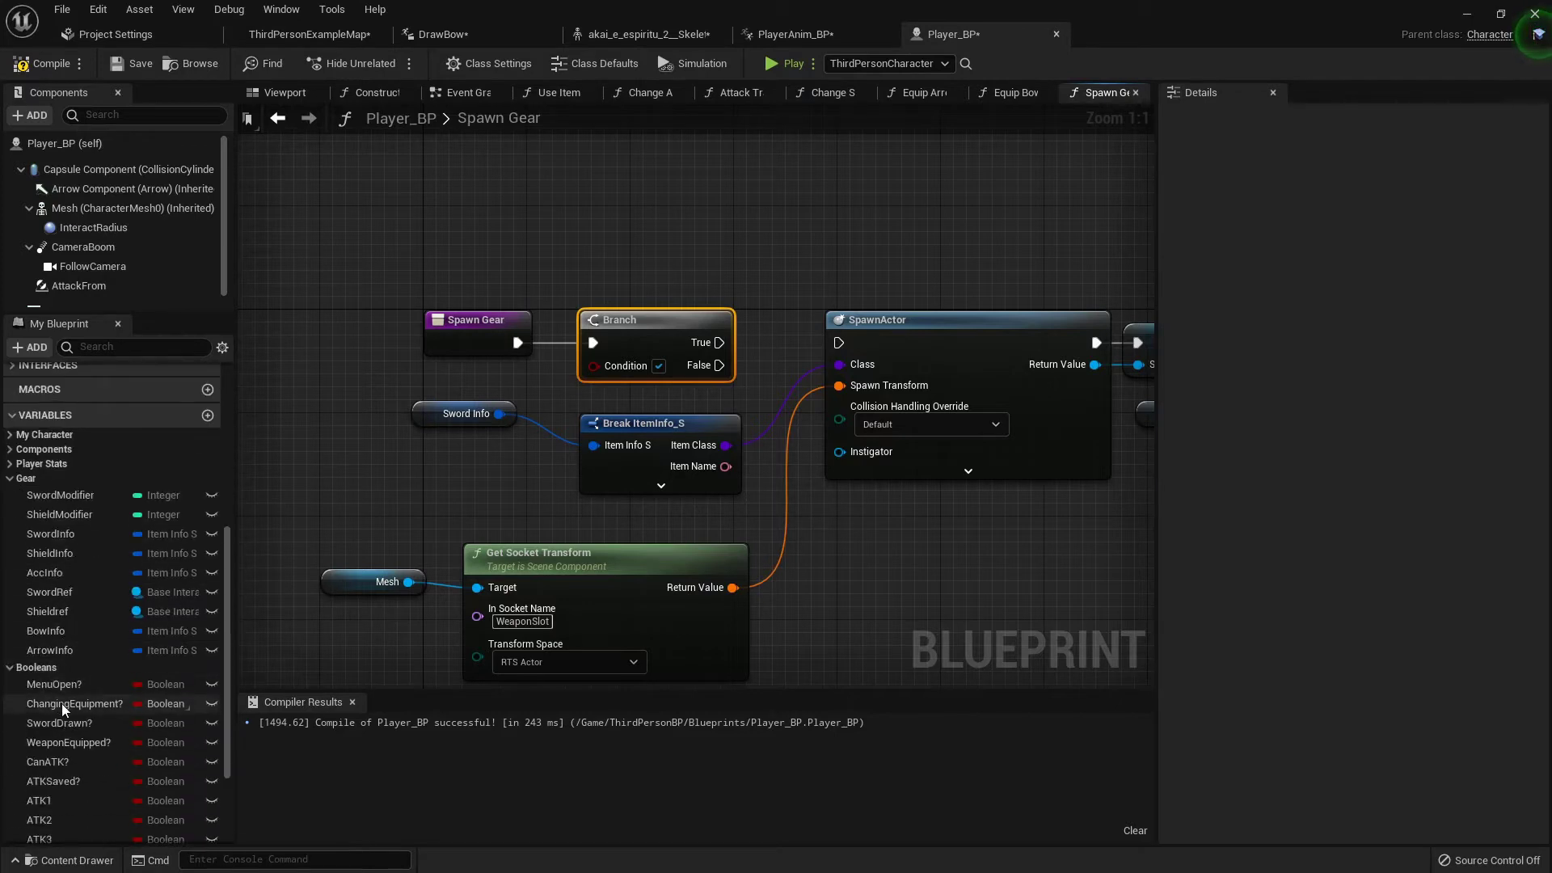
{"action": "scroll", "coordinate": [69, 745], "scroll_direction": "down", "scroll_amount": 3}
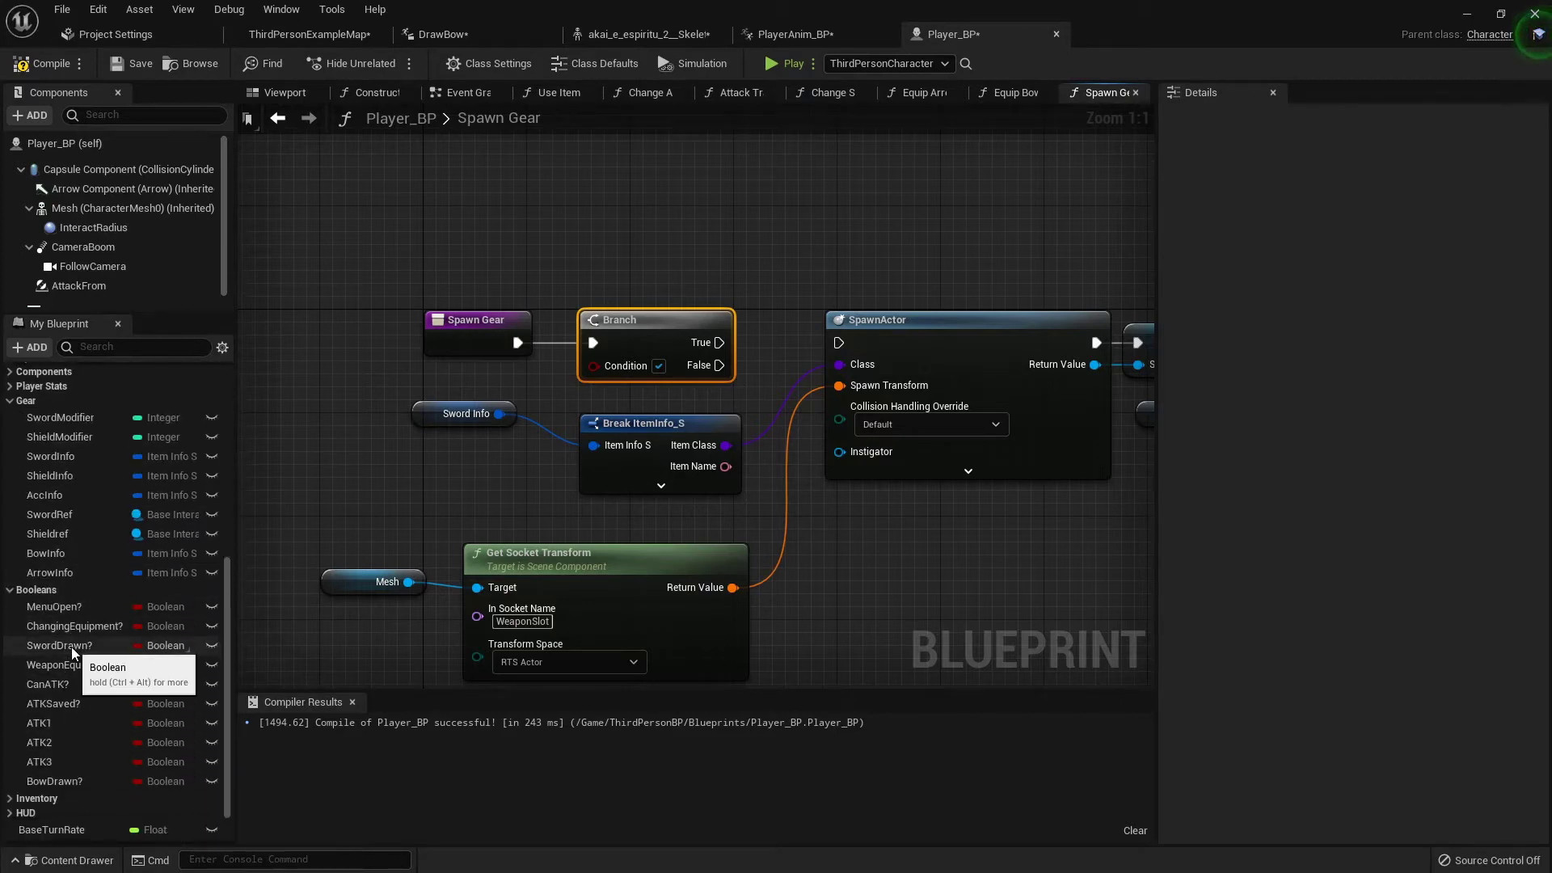
{"action": "left_click", "coordinate": [71, 645]}
{"action": "mouse_move", "coordinate": [73, 654]}
{"action": "left_mouse_down"}
{"action": "mouse_move", "coordinate": [527, 419]}
{"action": "mouse_move", "coordinate": [588, 370]}
{"action": "mouse_move", "coordinate": [69, 659]}
{"action": "left_mouse_up"}
{"action": "left_click_drag", "start_coordinate": [55, 781], "coordinate": [599, 370]}
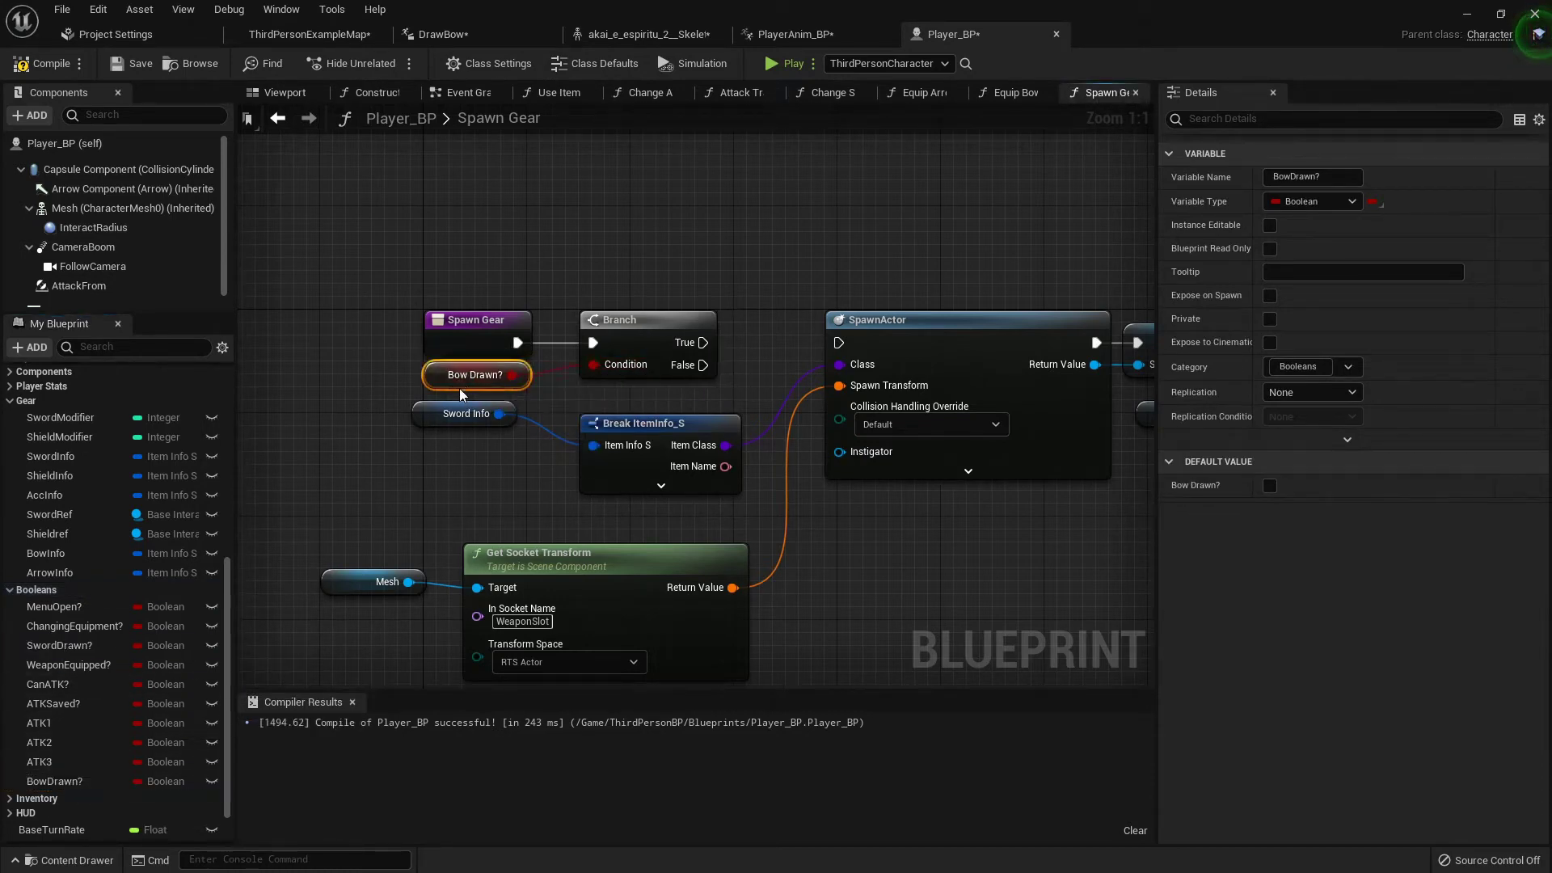
{"action": "right_click_drag", "start_coordinate": [563, 393], "coordinate": [598, 411]}
{"action": "left_click_drag", "start_coordinate": [609, 381], "coordinate": [760, 362]}
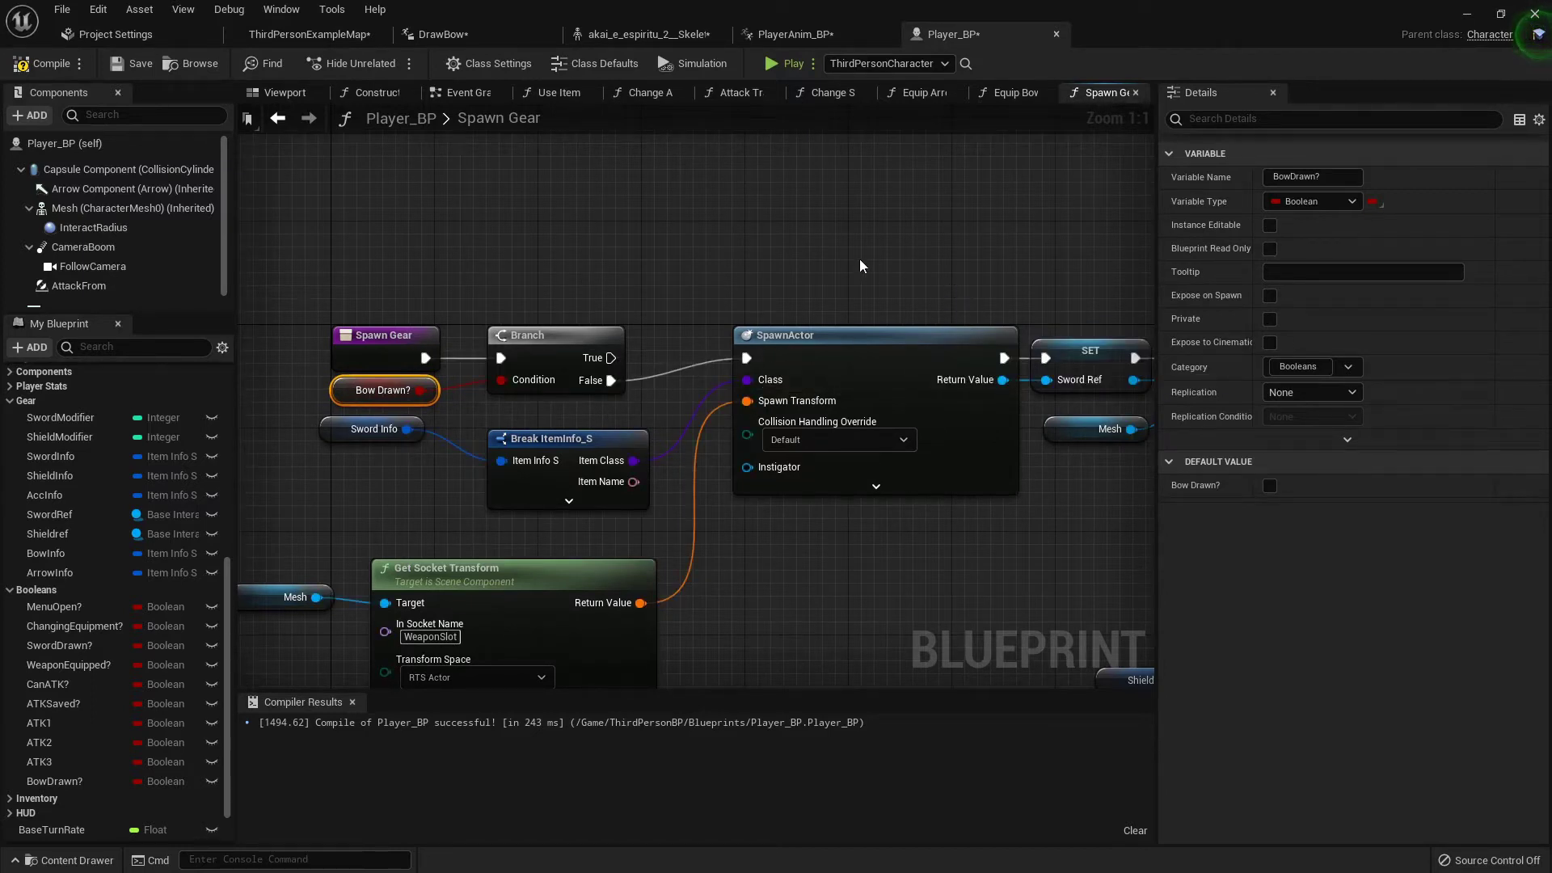
Step: Add a Spawn Actor from Class node in the empty area above the existing sword SpawnActor node
{"action": "right_click_drag", "start_coordinate": [700, 362], "coordinate": [668, 407]}
{"action": "right_click_drag", "start_coordinate": [894, 211], "coordinate": [824, 326]}
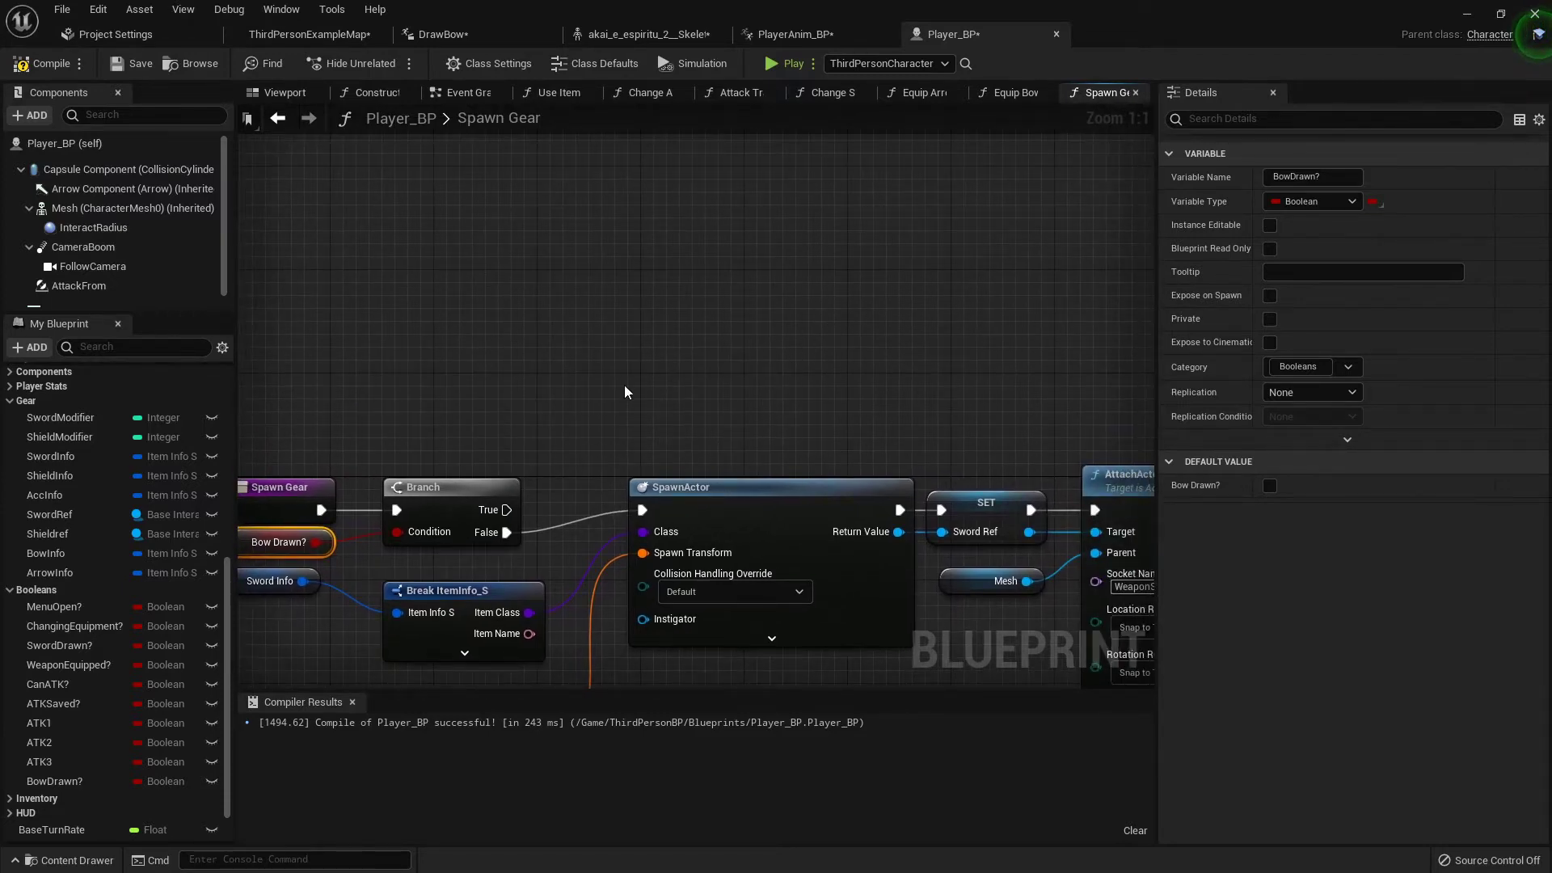
{"action": "scroll", "coordinate": [625, 392], "scroll_direction": "down", "scroll_amount": 3}
{"action": "right_click_drag", "start_coordinate": [626, 390], "coordinate": [756, 273]}
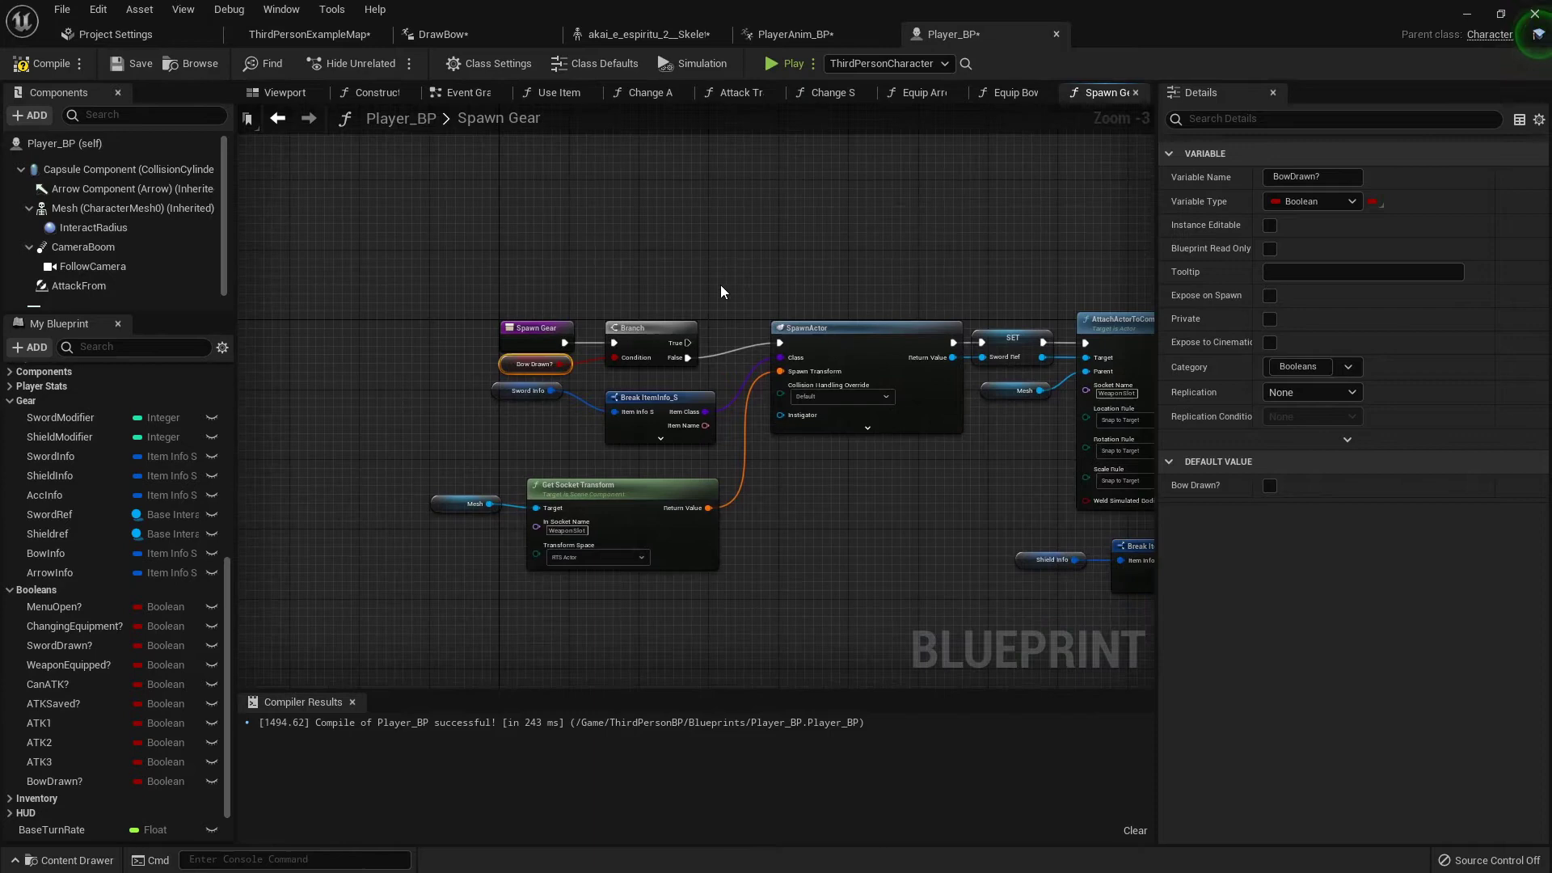
{"action": "right_click_drag", "start_coordinate": [671, 394], "coordinate": [624, 400]}
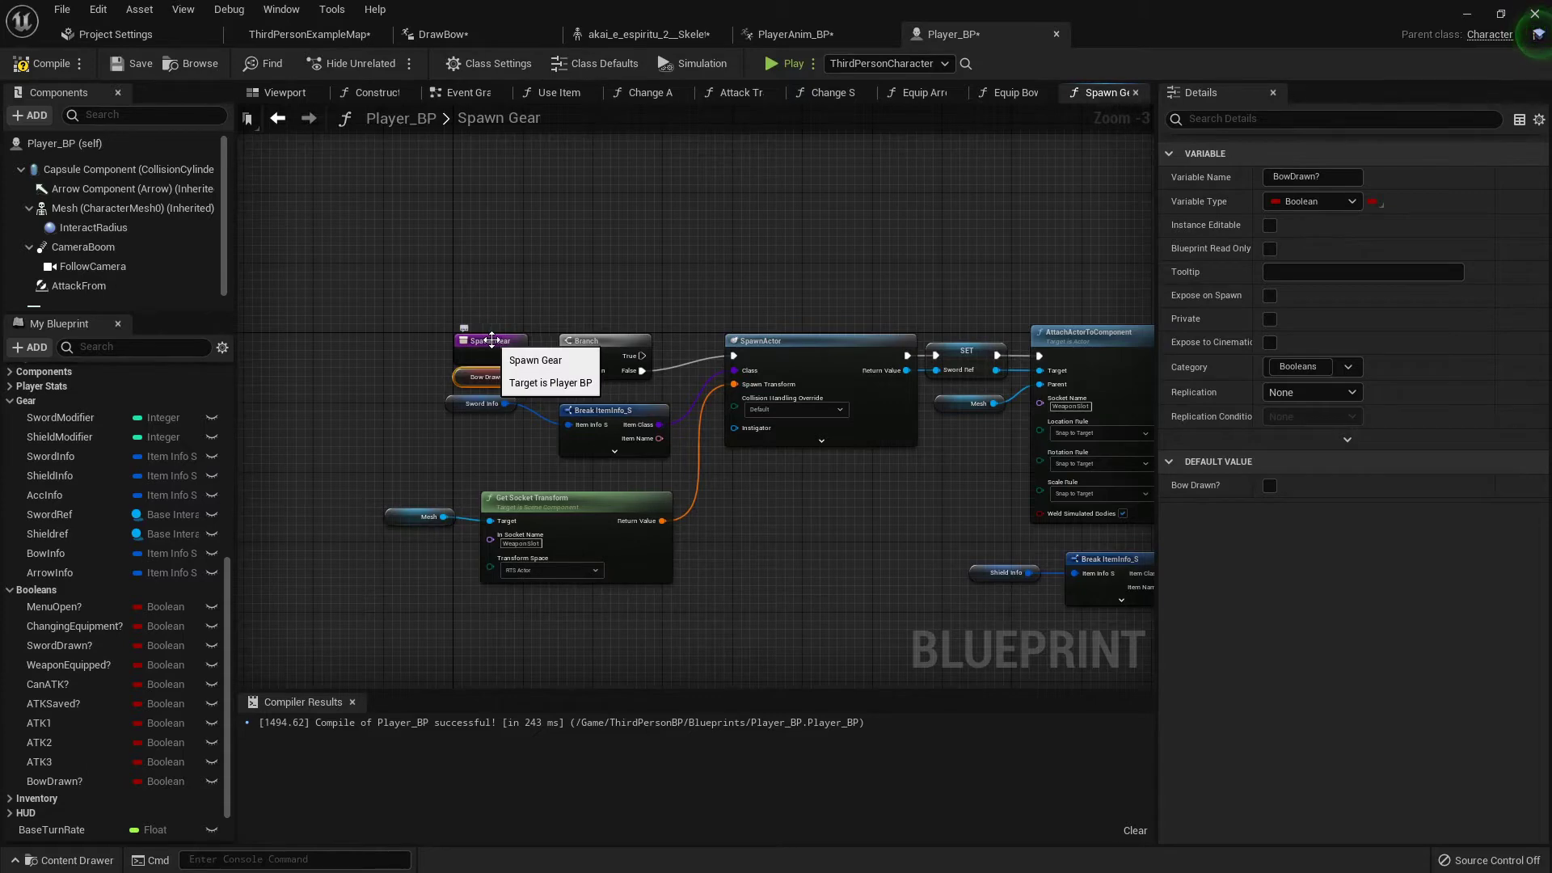
{"action": "right_click_drag", "start_coordinate": [674, 297], "coordinate": [579, 347]}
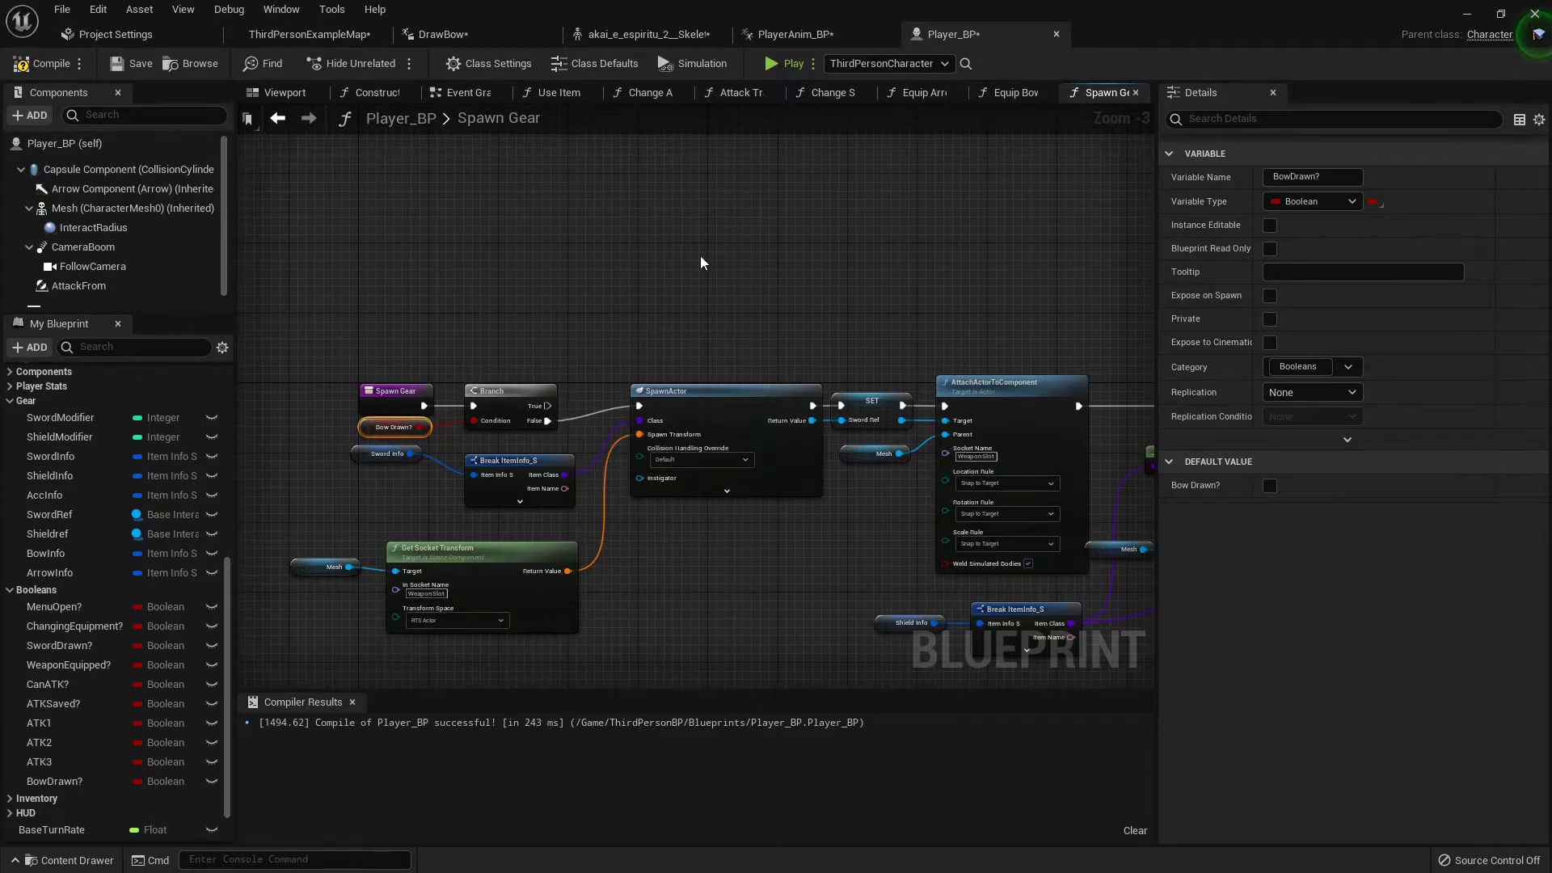
{"action": "right_click", "coordinate": [653, 253]}
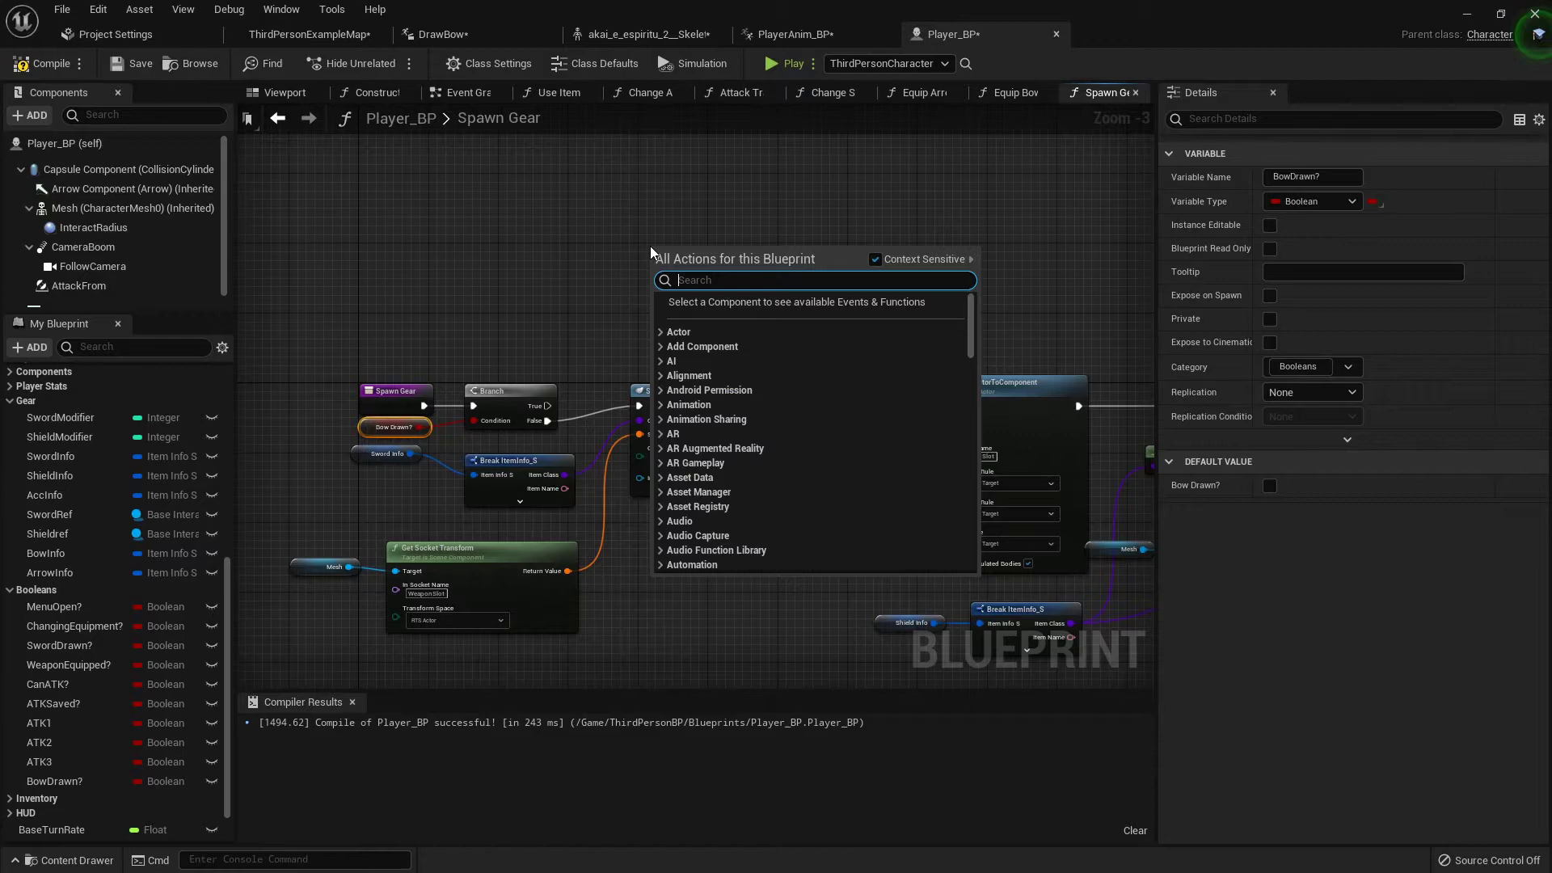
{"action": "type", "text": "spawn actor fr"}
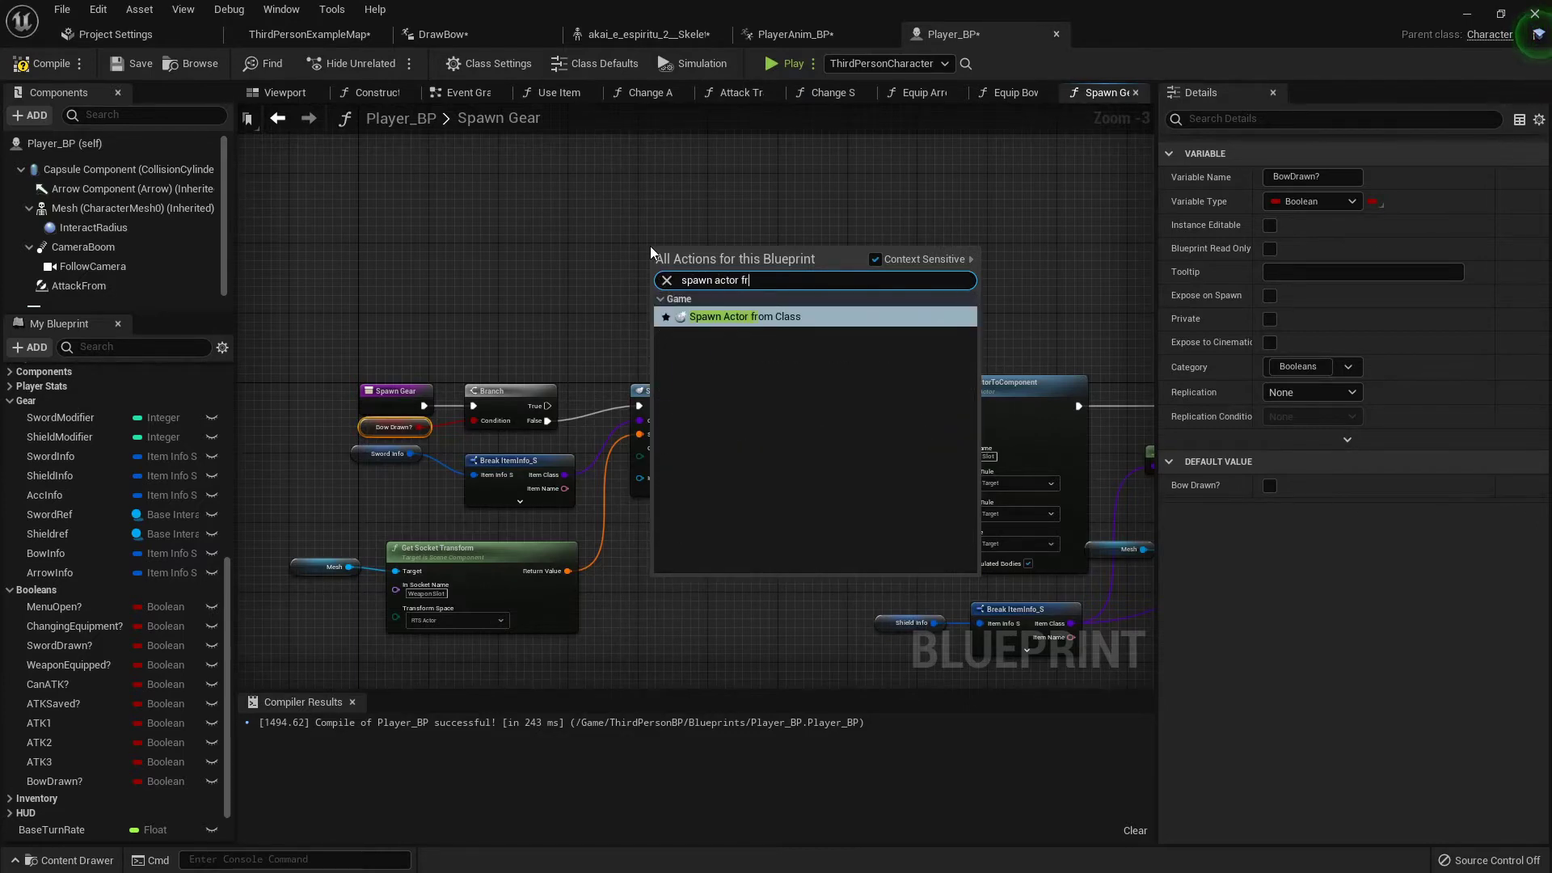
{"action": "key", "text": "Return"}
Step: Connect the Branch's True output to the new SpawnActor node and move that node well above the sword chain
{"action": "scroll", "coordinate": [643, 284], "scroll_direction": "up", "scroll_amount": 3}
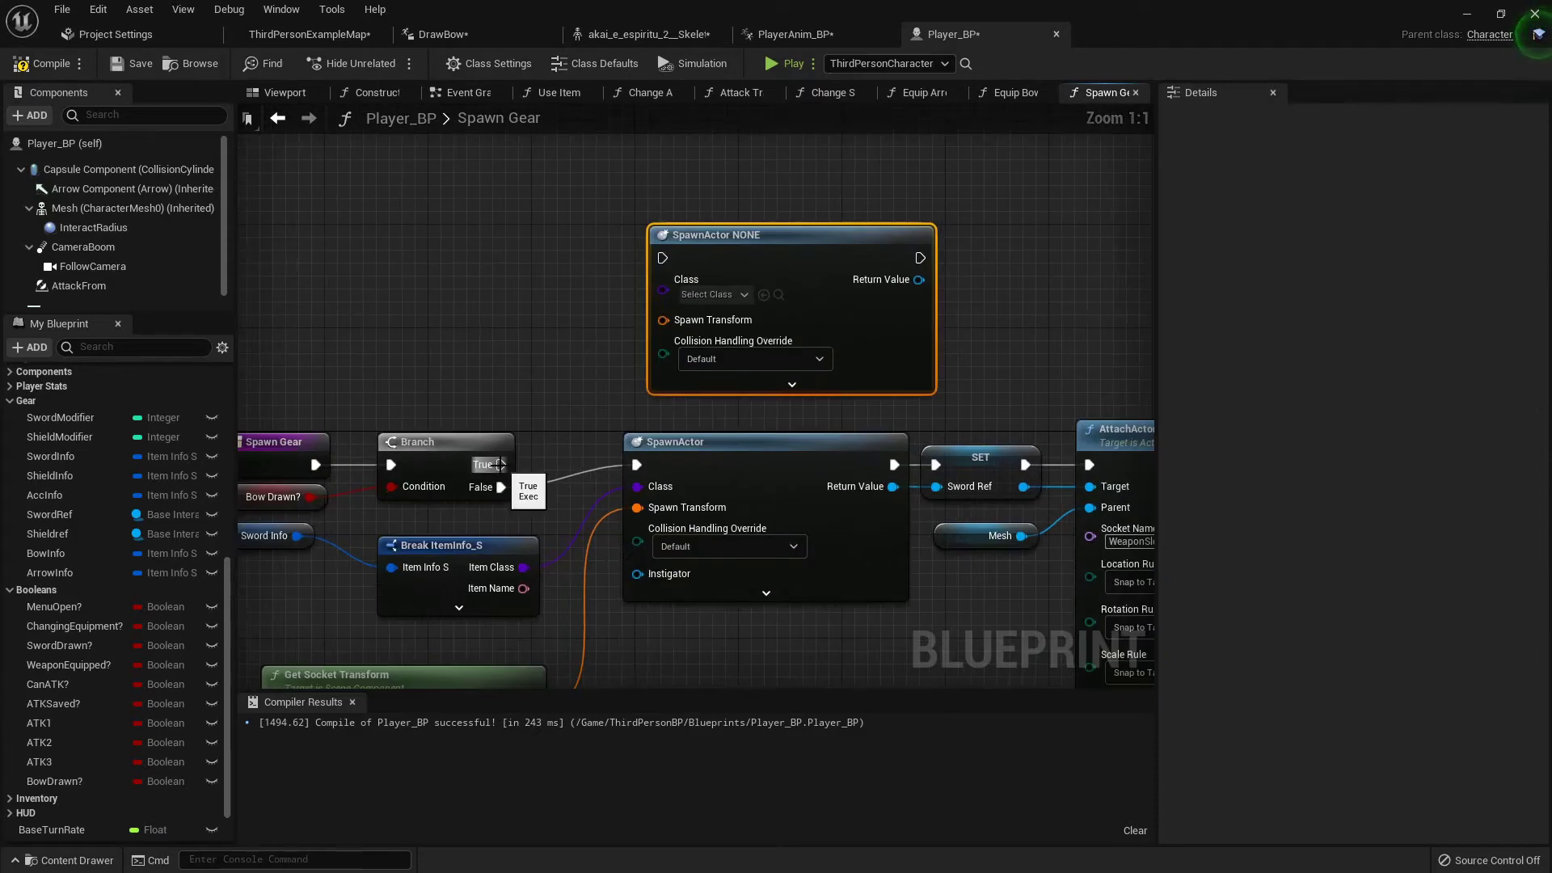
{"action": "left_click_drag", "start_coordinate": [501, 465], "coordinate": [667, 257]}
{"action": "left_click_drag", "start_coordinate": [770, 252], "coordinate": [783, 150]}
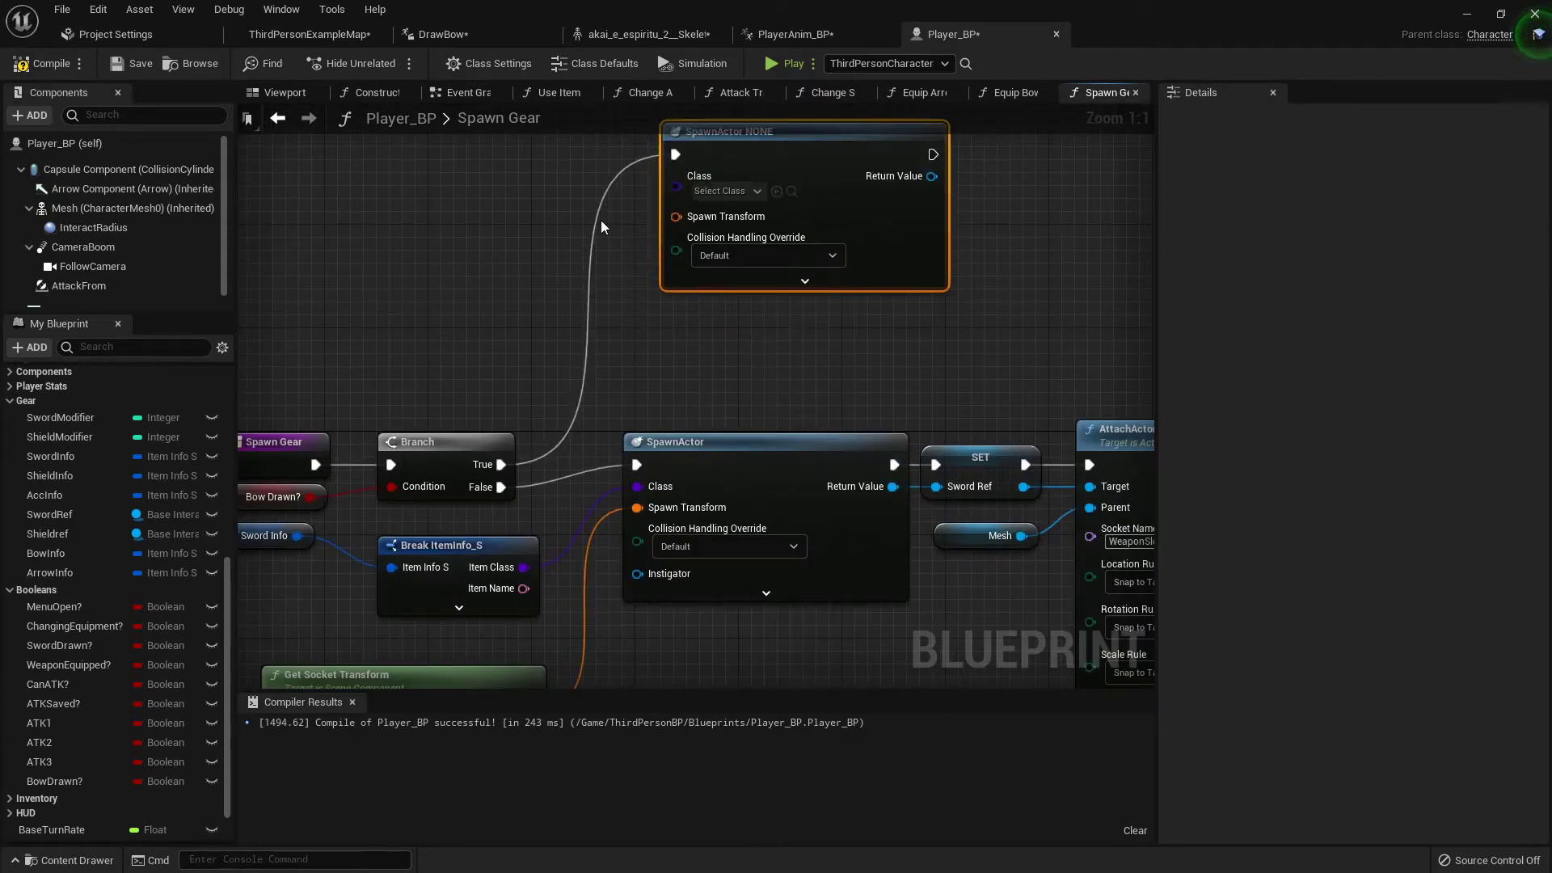
{"action": "right_click_drag", "start_coordinate": [601, 221], "coordinate": [578, 417]}
{"action": "left_click_drag", "start_coordinate": [764, 334], "coordinate": [740, 234]}
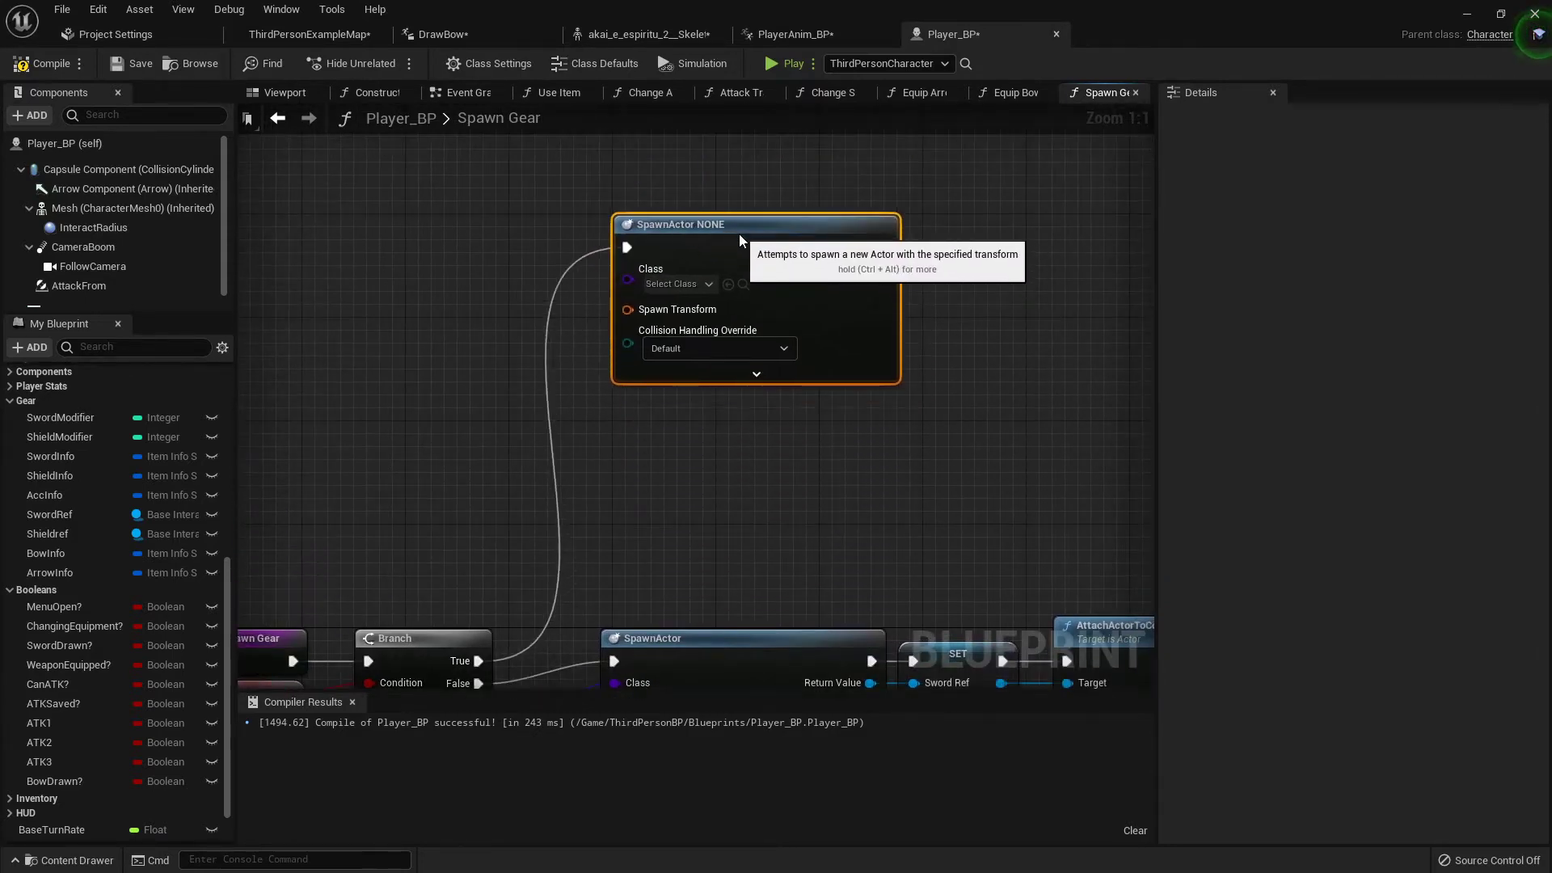
{"action": "scroll", "coordinate": [744, 298], "scroll_direction": "down", "scroll_amount": 3}
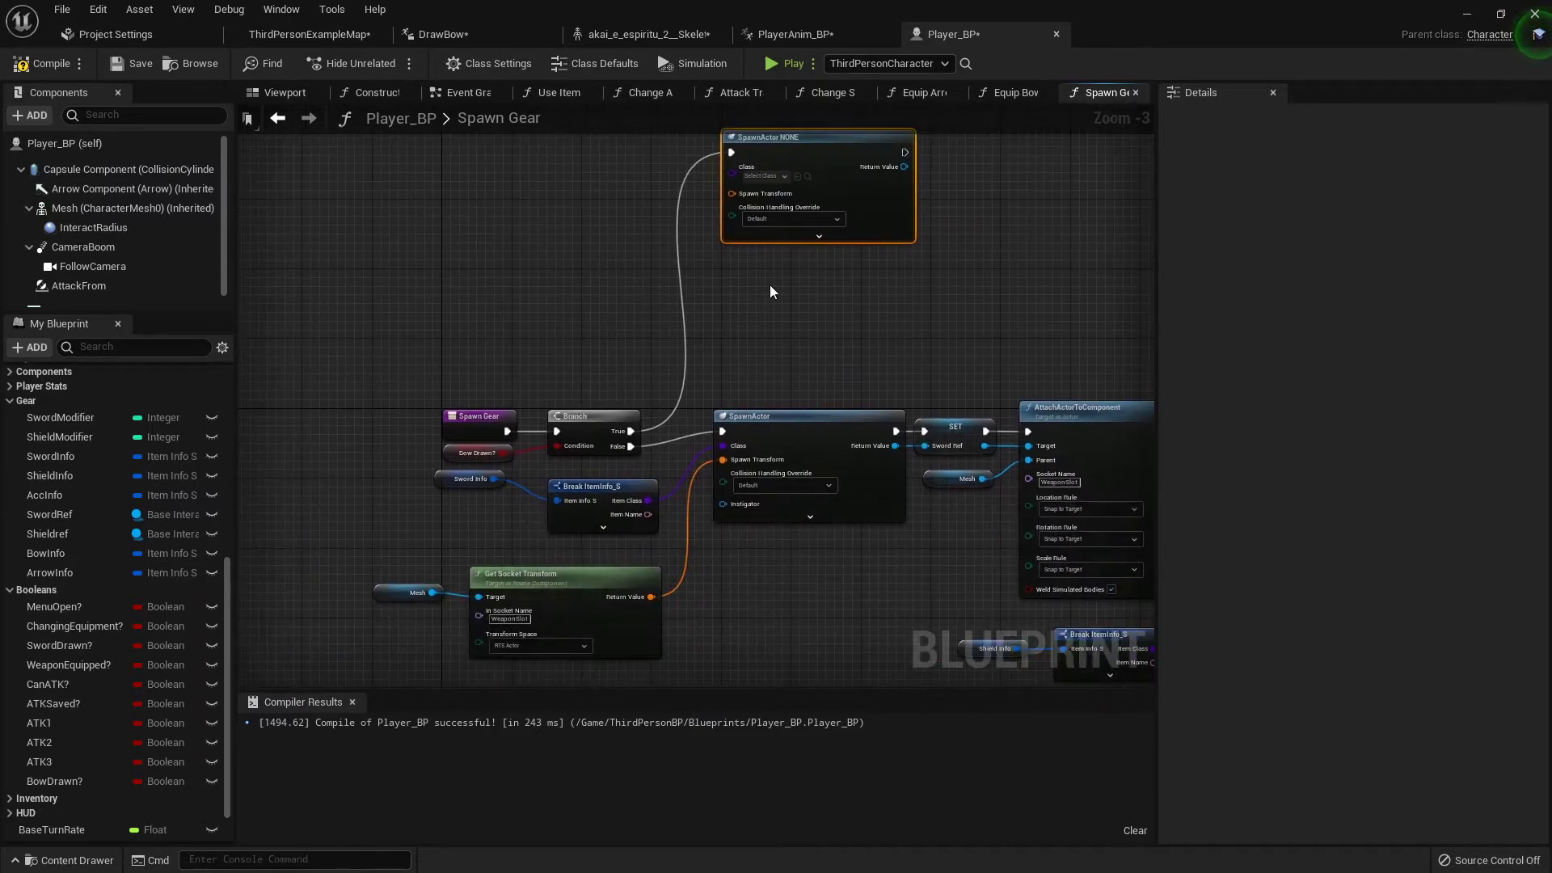
{"action": "right_click_drag", "start_coordinate": [770, 291], "coordinate": [688, 448]}
Step: Get BowInfo through a Break ItemInfo_S node, wire Item Class to the new SpawnActor's Class, and line the nodes up with it
{"action": "scroll", "coordinate": [622, 403], "scroll_direction": "up", "scroll_amount": 3}
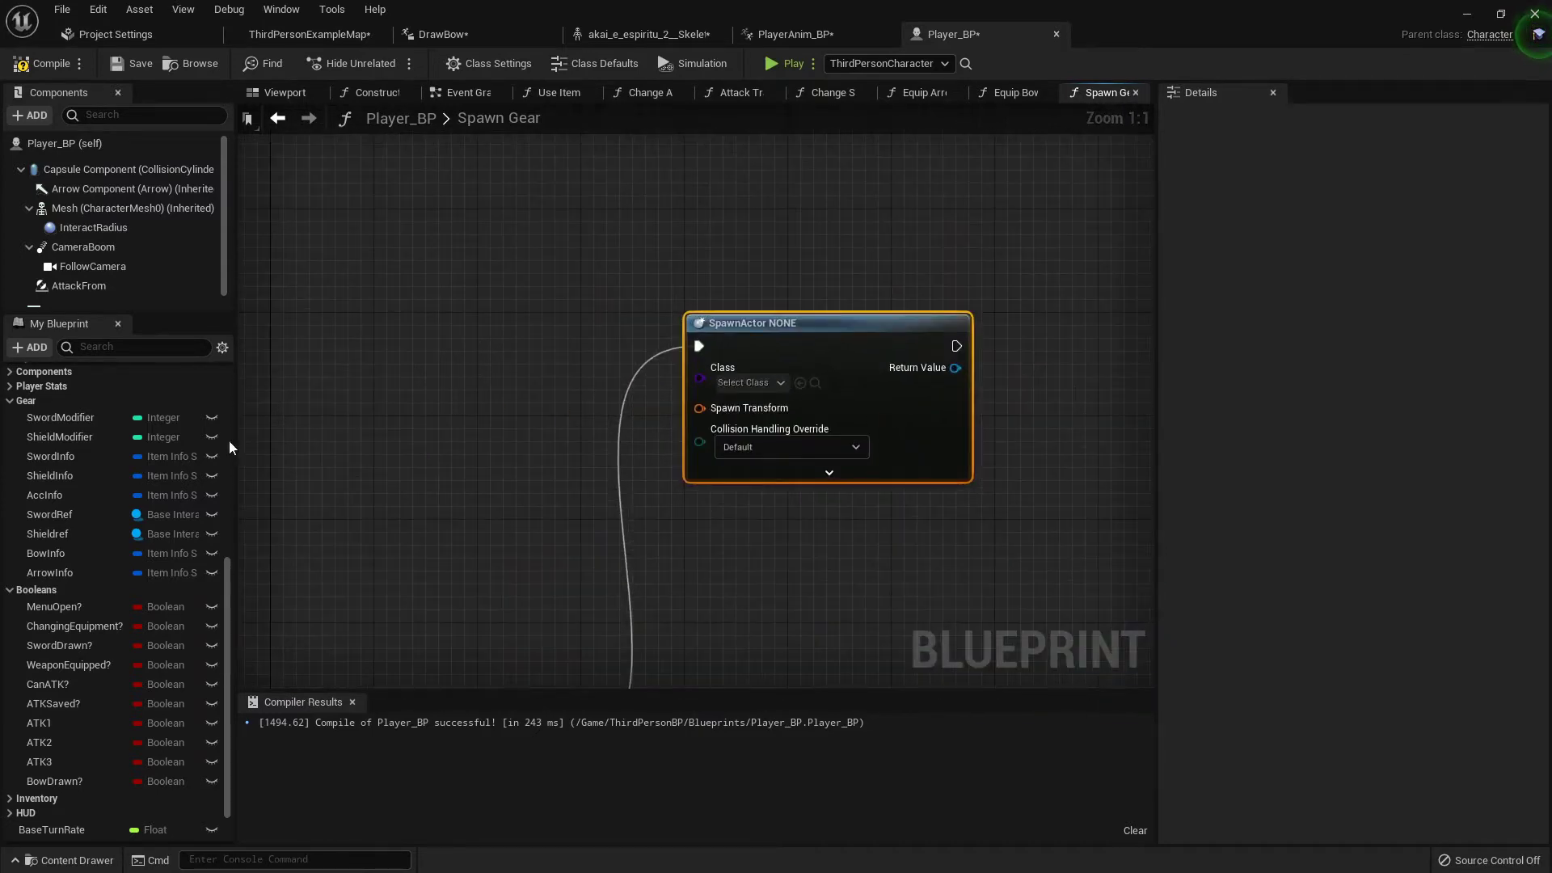
{"action": "left_click_drag", "start_coordinate": [51, 553], "coordinate": [442, 420]}
{"action": "type", "text": "bre"}
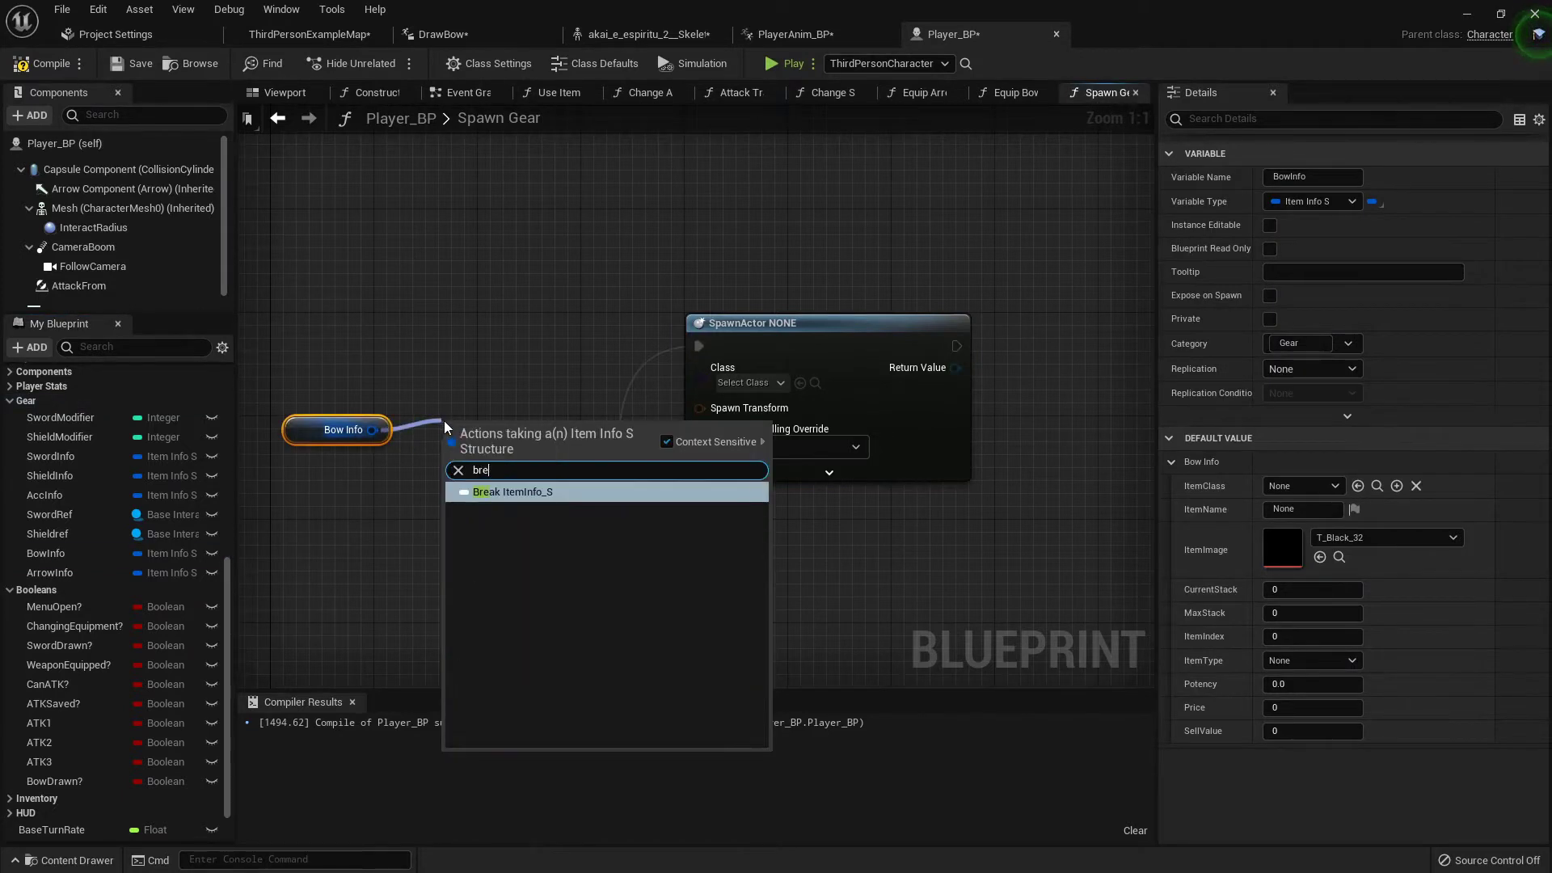
{"action": "left_click", "coordinate": [513, 491]}
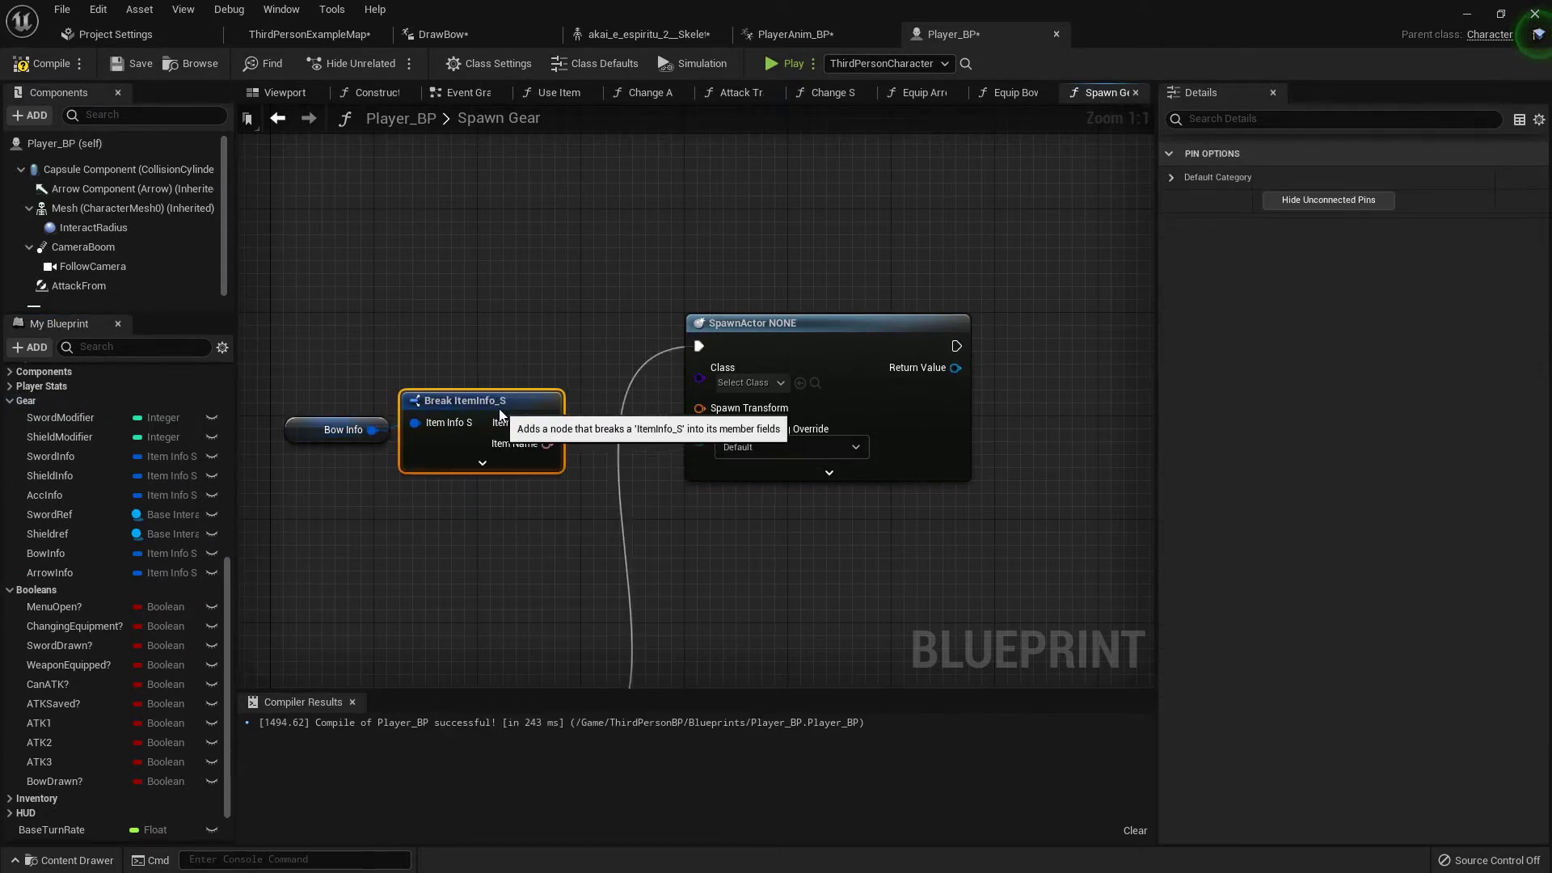
{"action": "left_click_drag", "start_coordinate": [548, 435], "coordinate": [700, 367]}
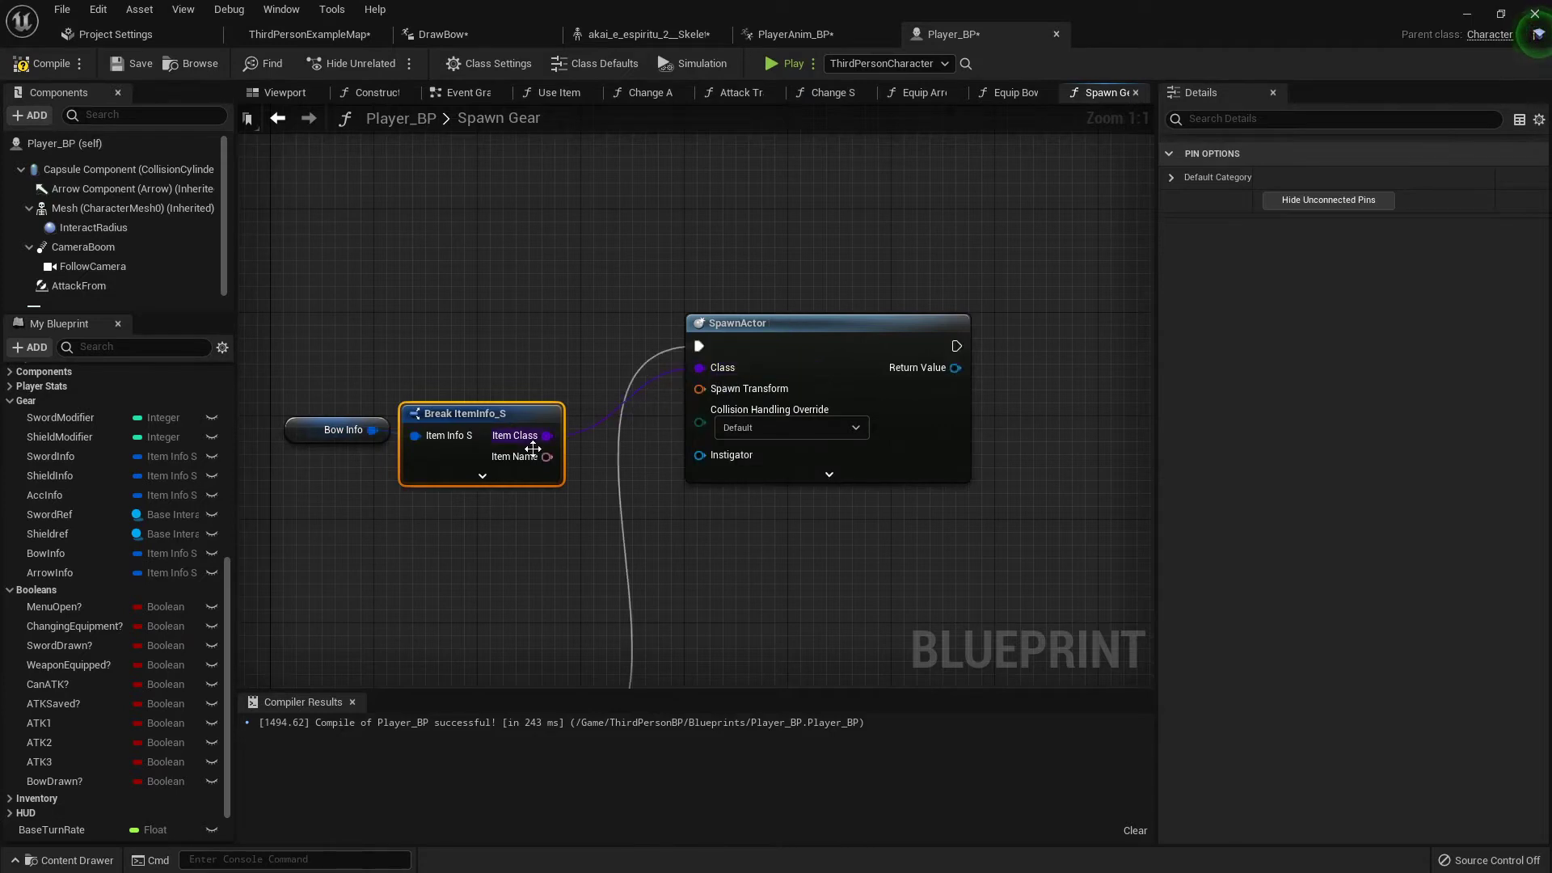
{"action": "left_click", "coordinate": [359, 441], "text": "shift"}
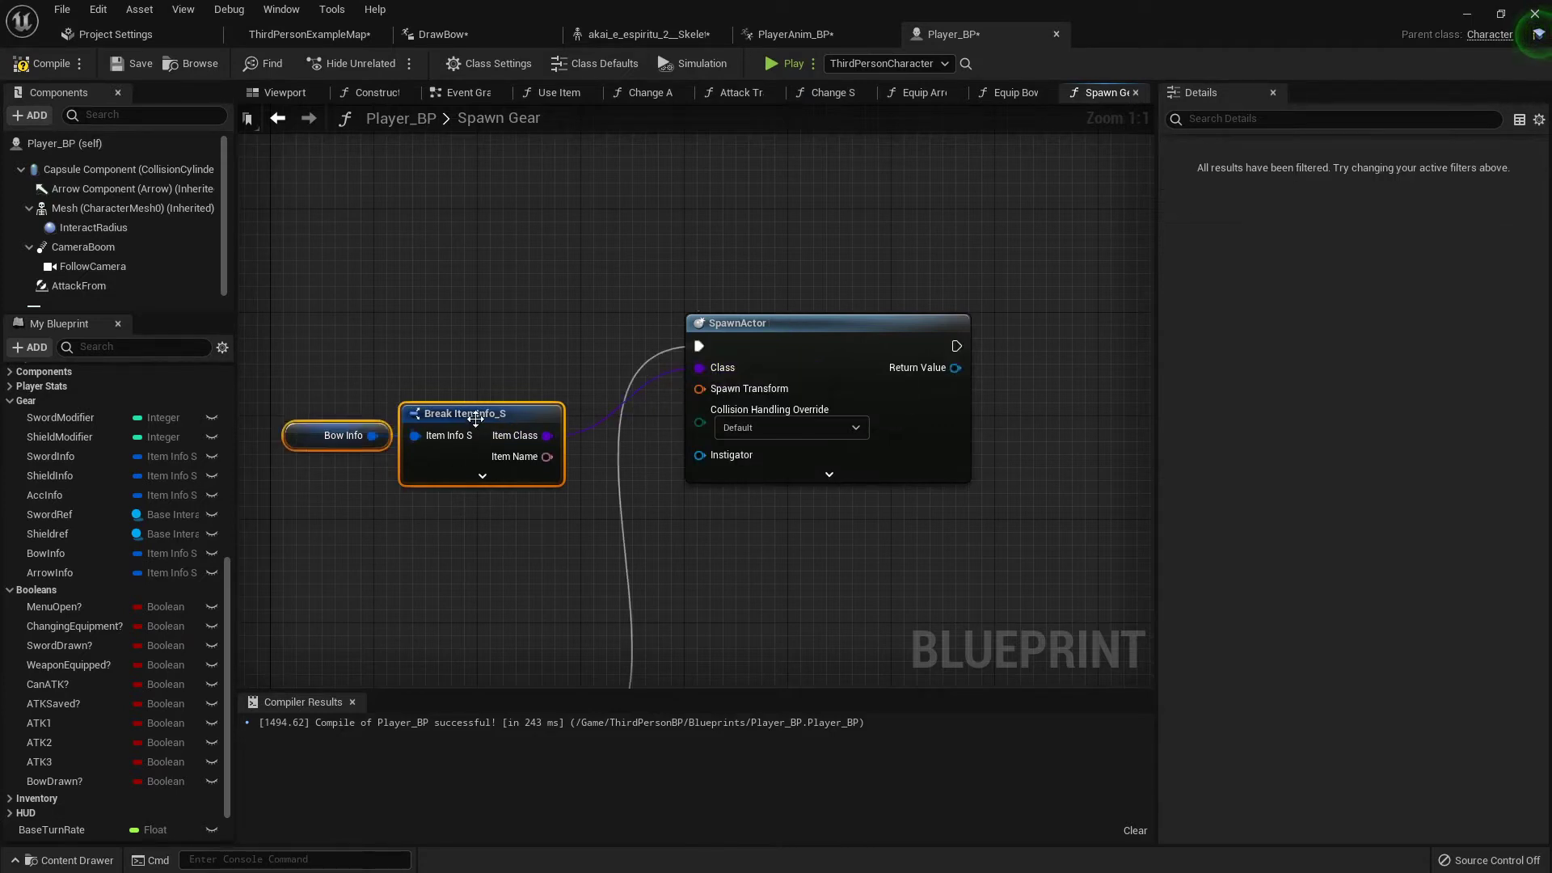
{"action": "left_click_drag", "start_coordinate": [359, 441], "coordinate": [320, 378]}
Step: Add a Get Socket Transform node targeting Mesh, arrange it below Break ItemInfo_S, and wire its Return Value to Spawn Transform
{"action": "scroll", "coordinate": [71, 486], "scroll_direction": "up", "scroll_amount": 6}
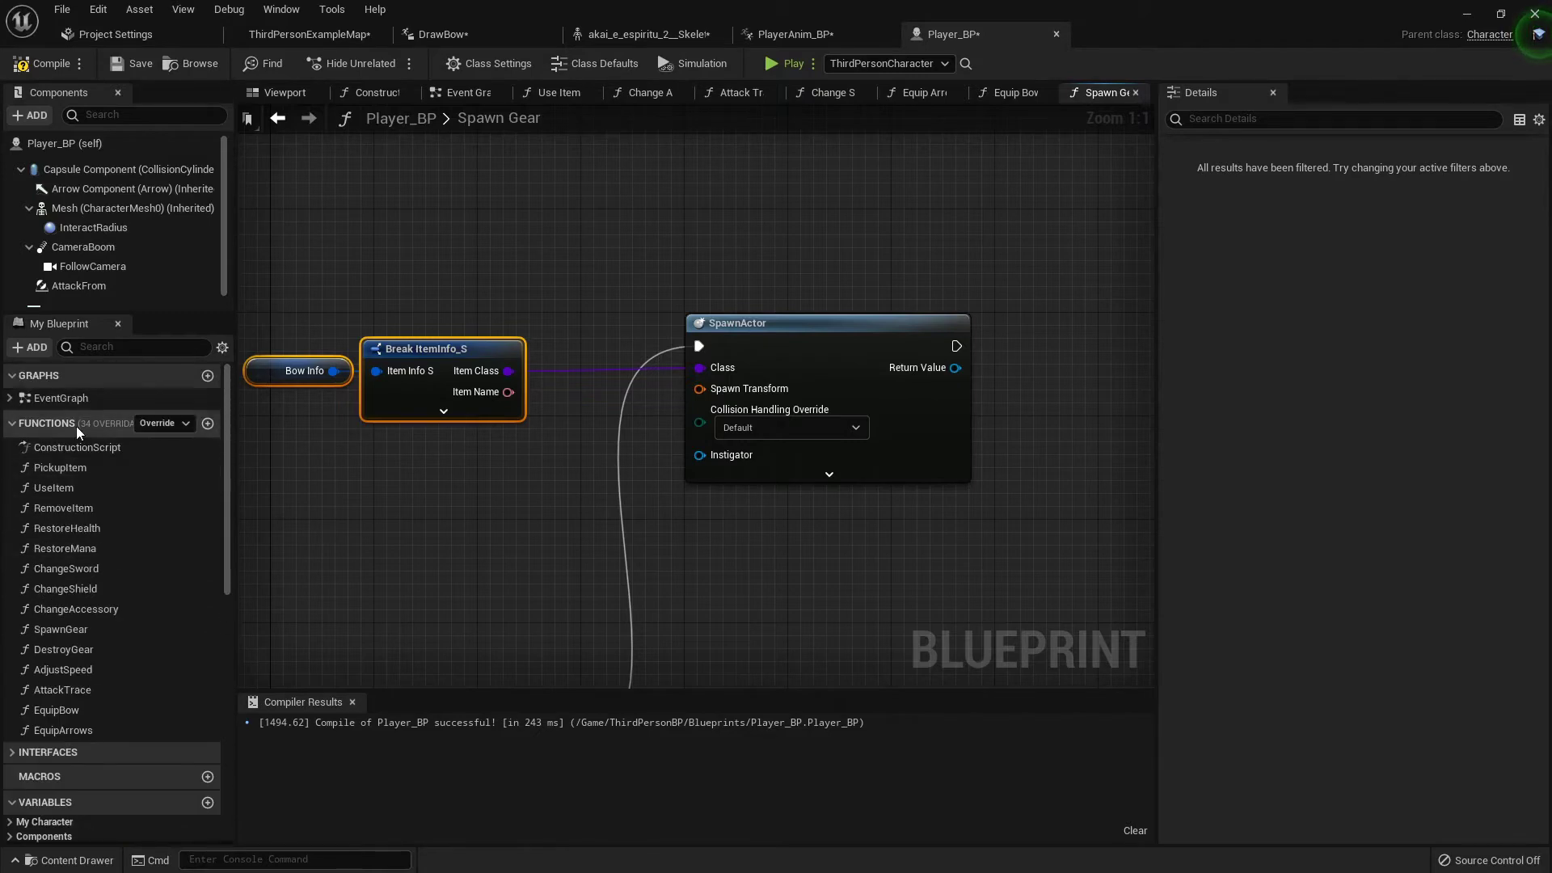
{"action": "left_click_drag", "start_coordinate": [70, 209], "coordinate": [438, 488]}
{"action": "type", "text": "get s"}
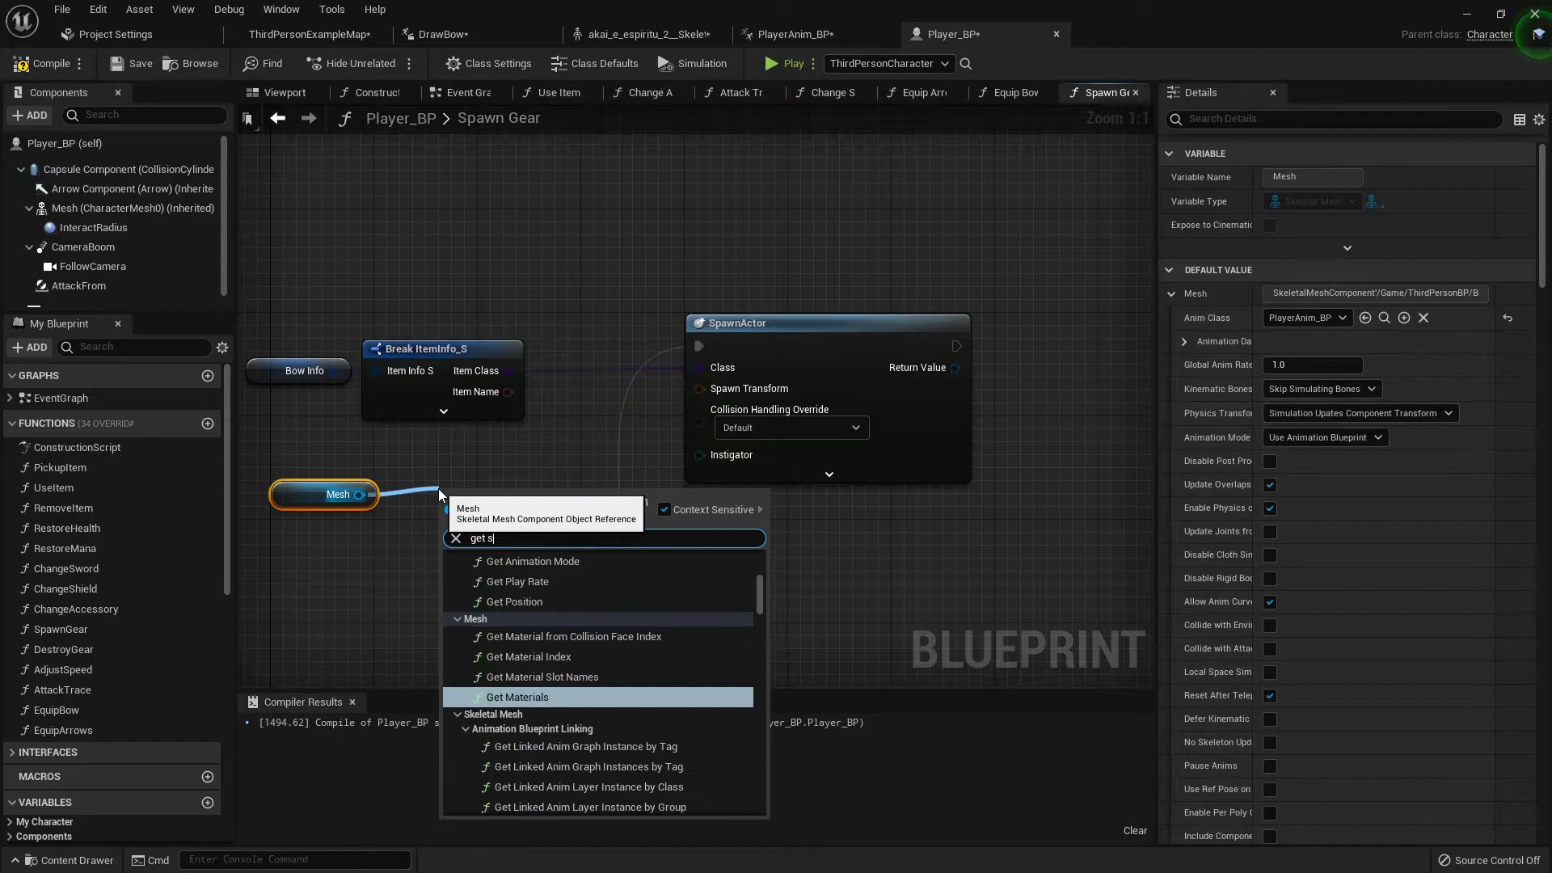
{"action": "type", "text": "ocket transform"}
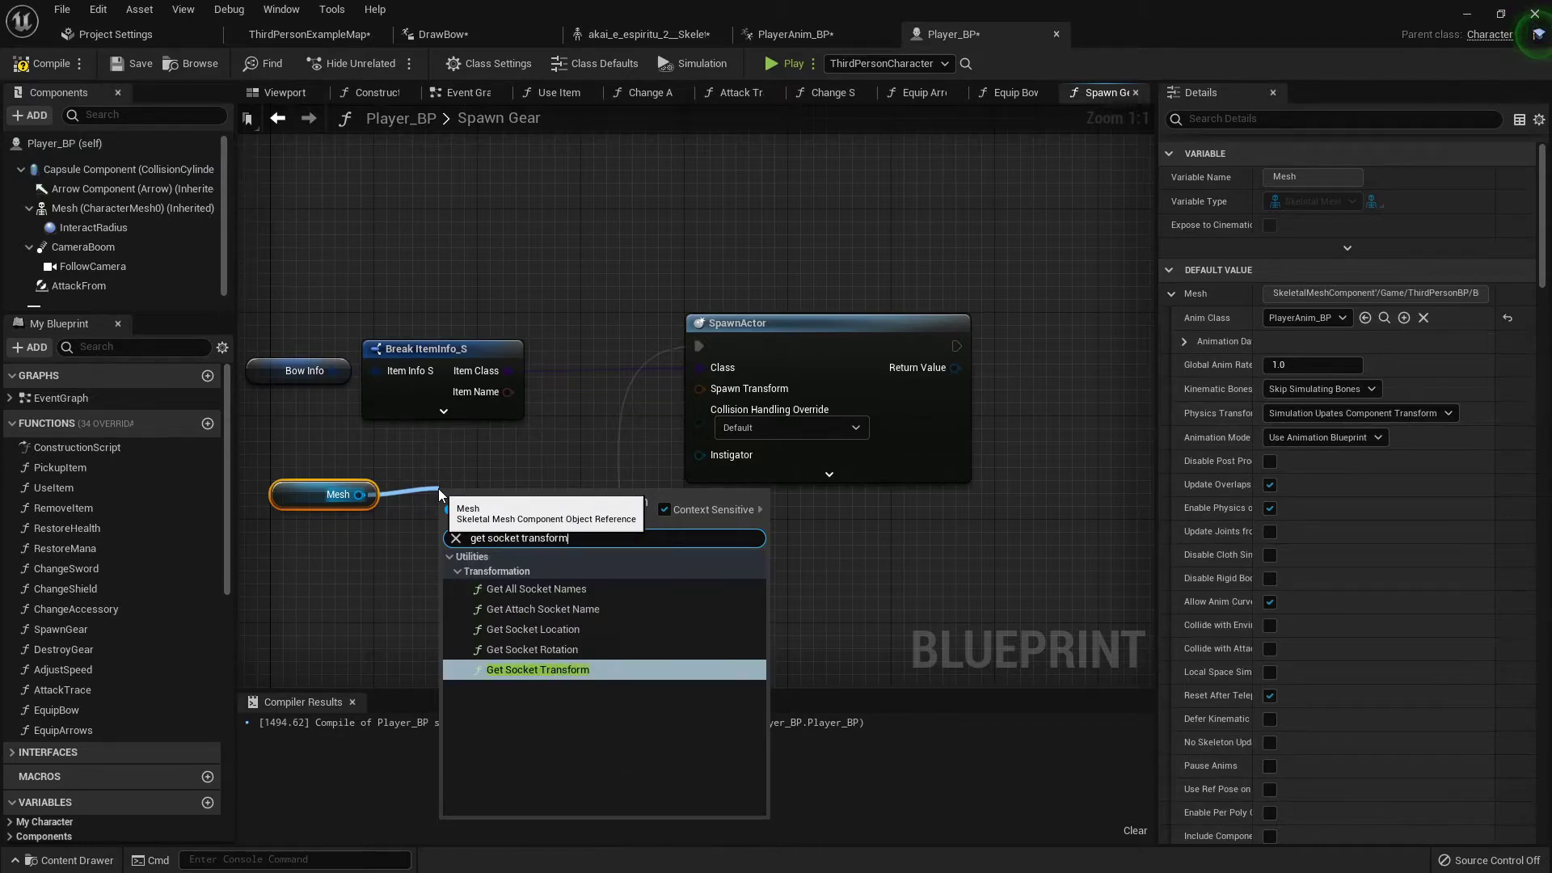
{"action": "key", "text": "Return"}
{"action": "left_click_drag", "start_coordinate": [494, 468], "coordinate": [364, 506]}
{"action": "key", "text": "q"}
{"action": "left_click_drag", "start_coordinate": [549, 525], "coordinate": [394, 486]}
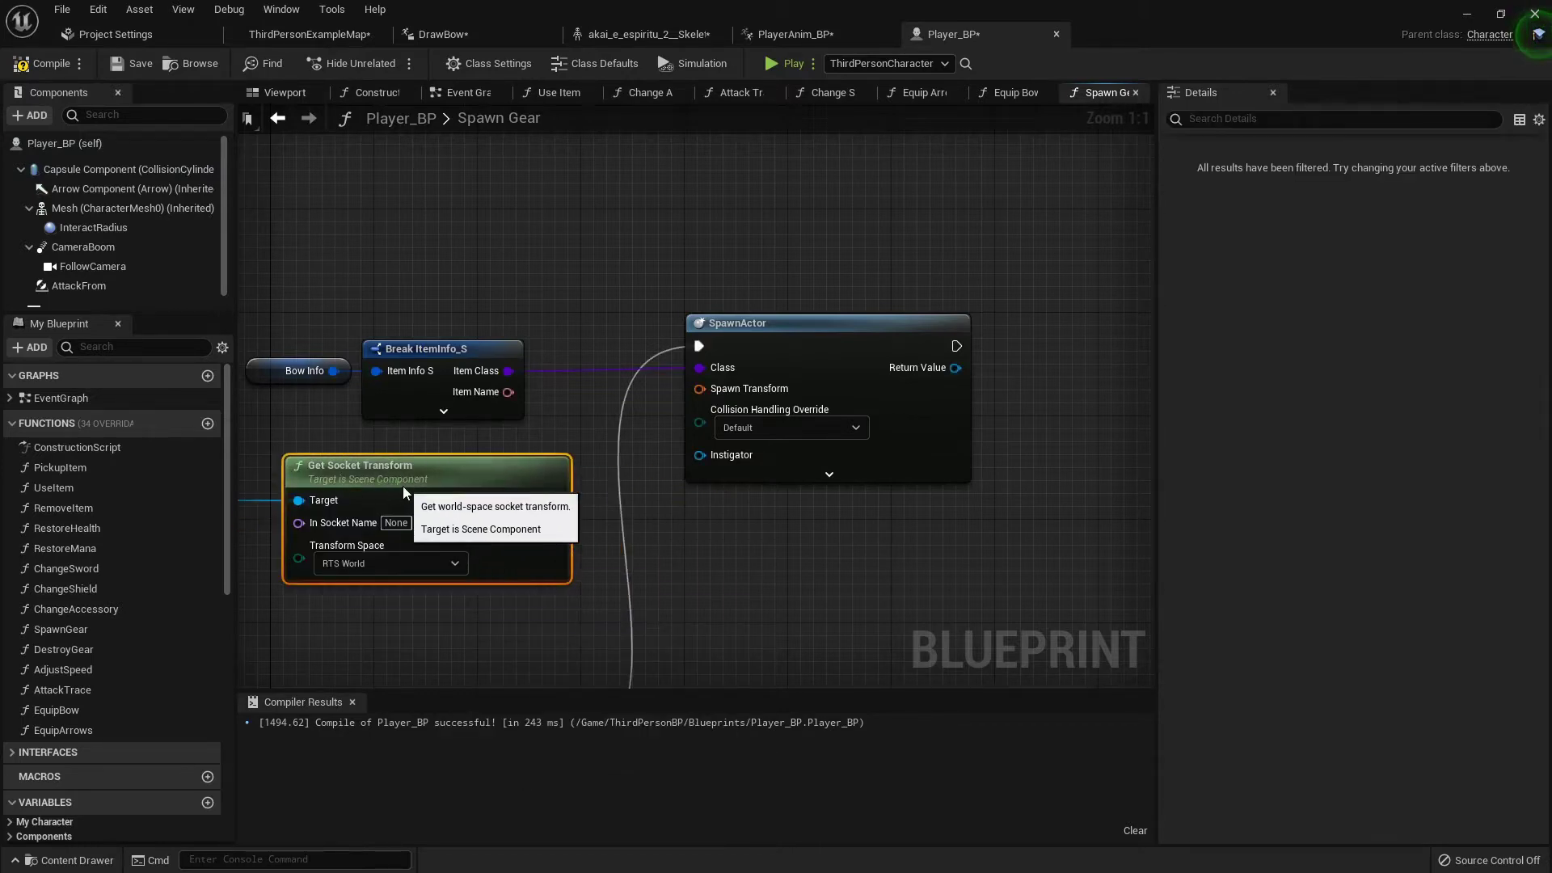
{"action": "left_click_drag", "start_coordinate": [554, 500], "coordinate": [721, 389]}
Step: Set the new Get Socket Transform's In Socket Name to BowSlot and check the name against the socket in the character skeleton
{"action": "right_click_drag", "start_coordinate": [721, 390], "coordinate": [941, 363]}
{"action": "left_click", "coordinate": [615, 495]}
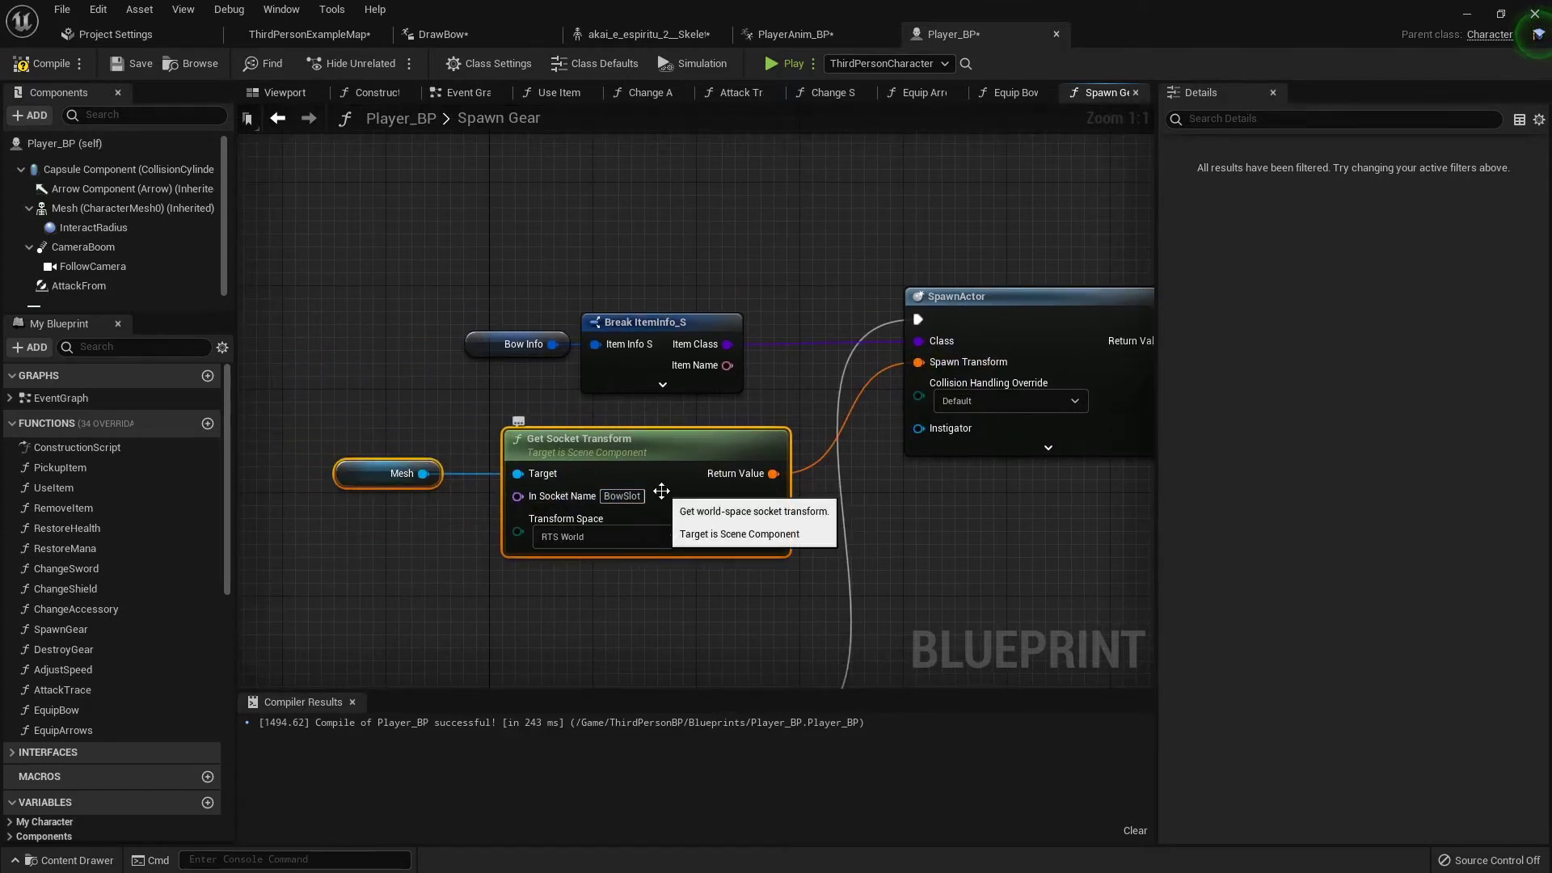
{"action": "left_click", "coordinate": [645, 34]}
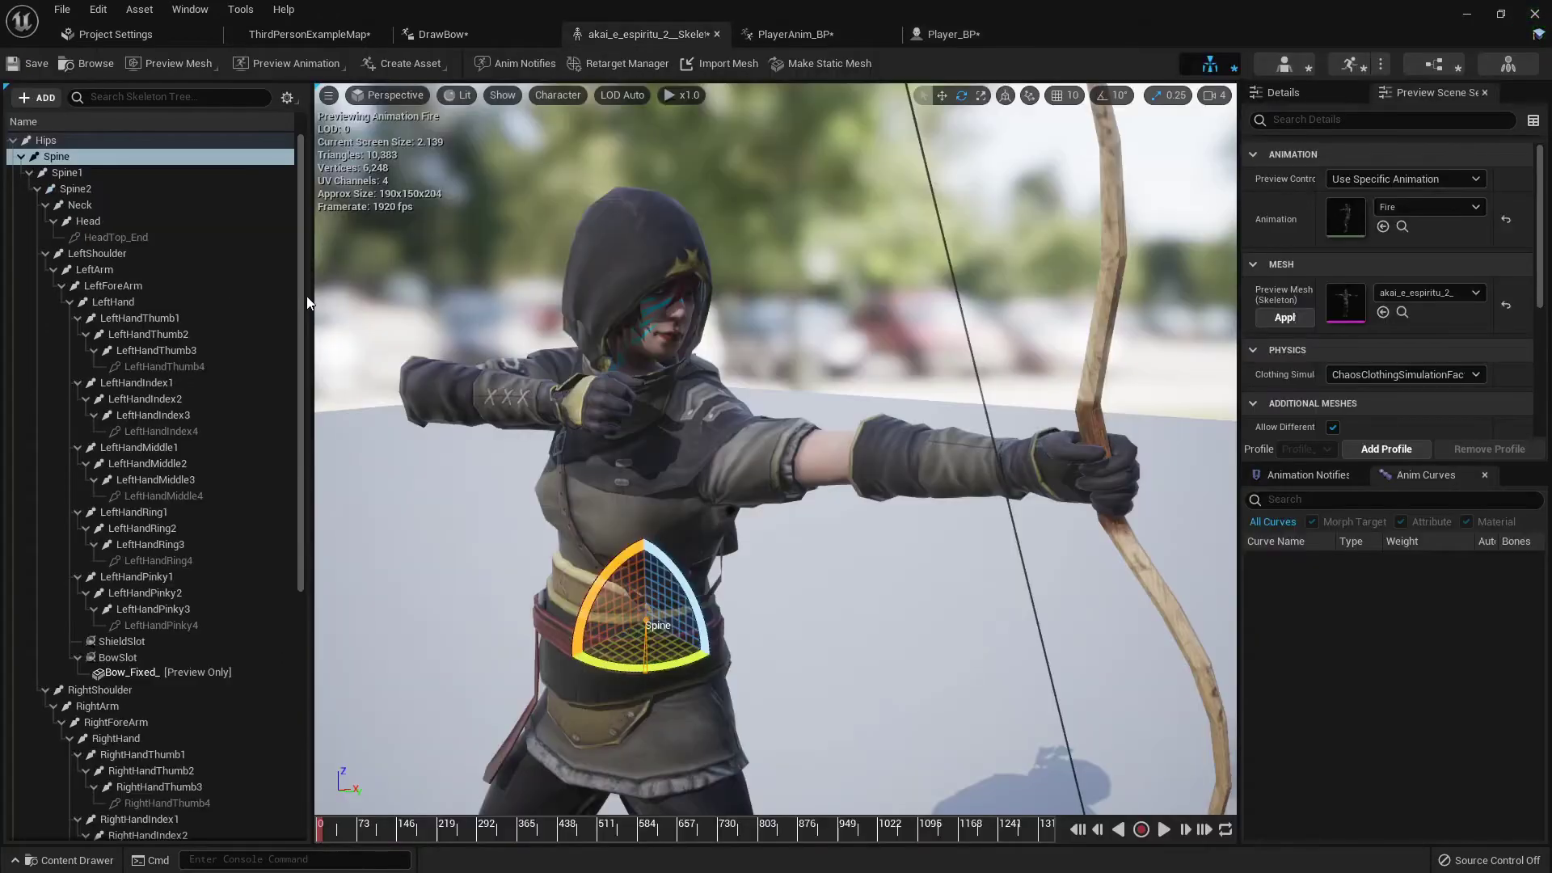
{"action": "scroll", "coordinate": [141, 620], "scroll_direction": "down", "scroll_amount": 3}
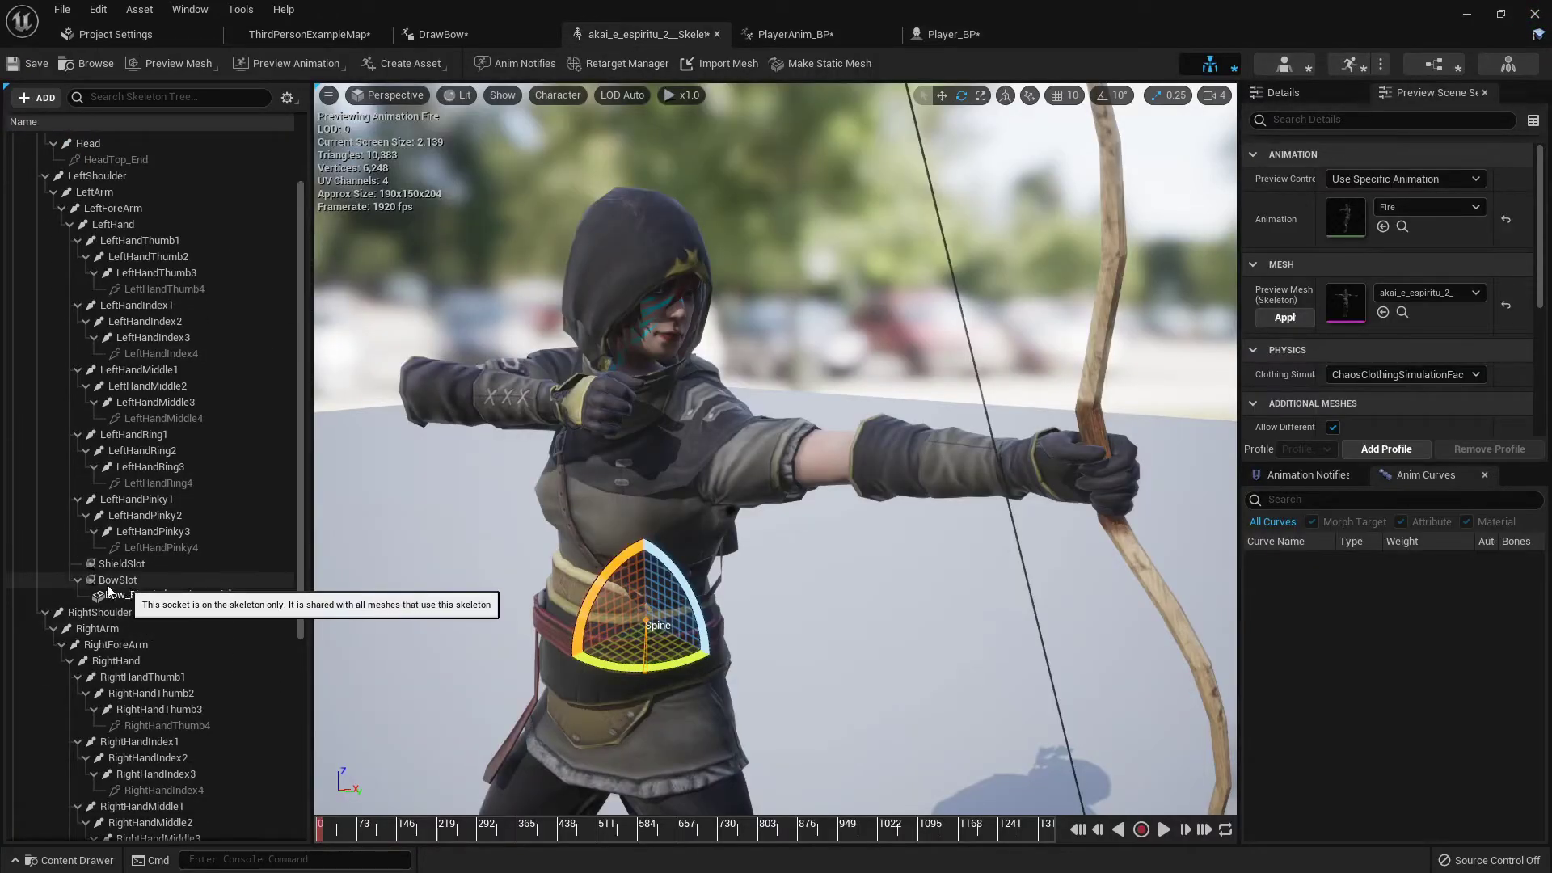
{"action": "left_click", "coordinate": [954, 34]}
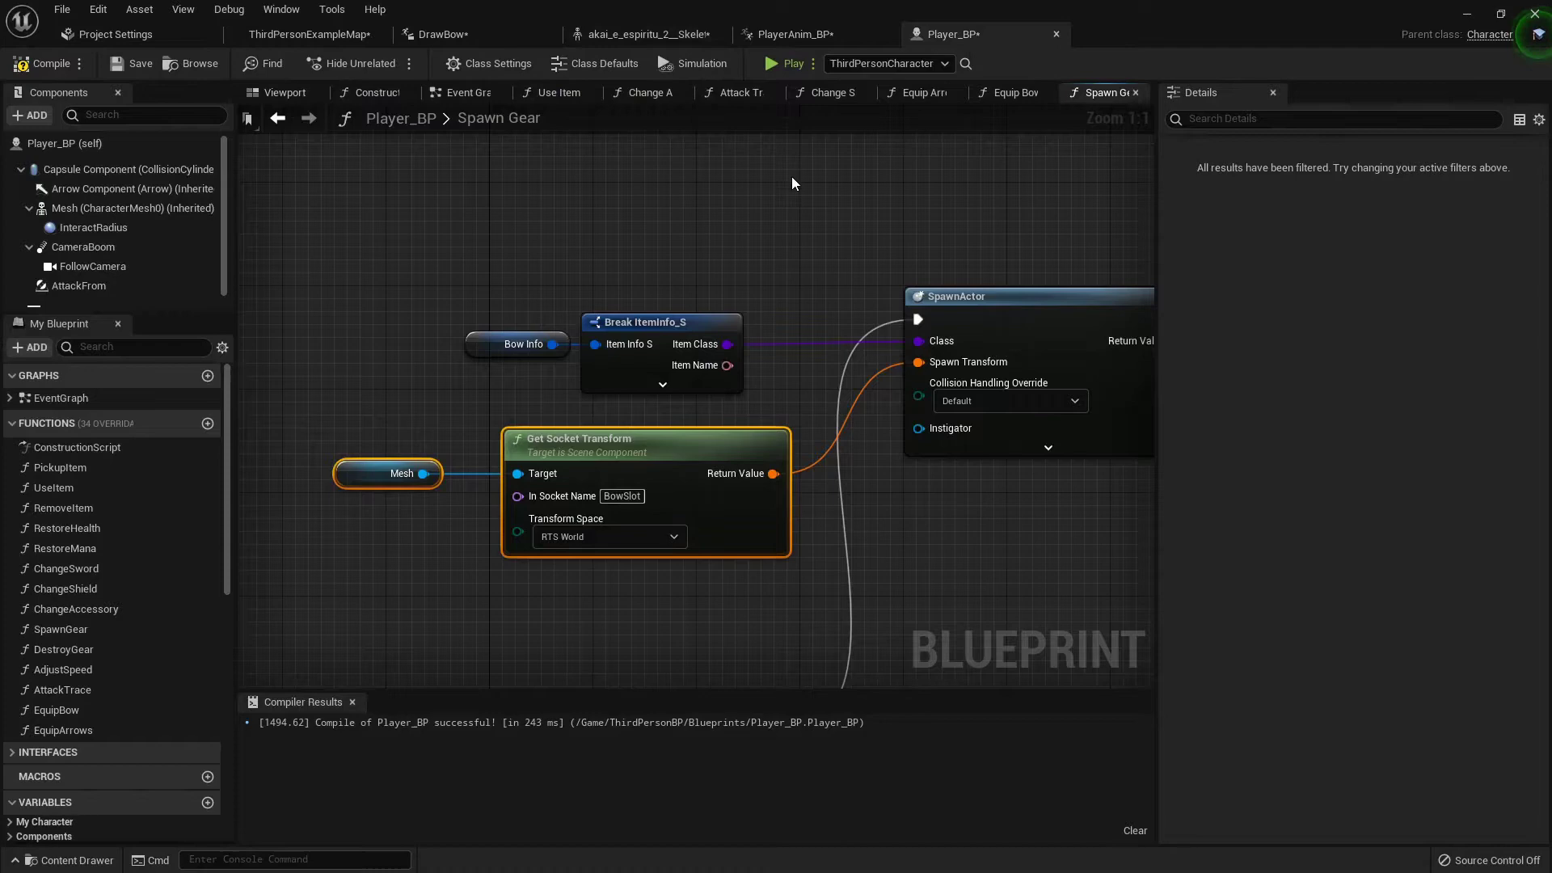
Step: Set the Transform Space of the BowSlot Get Socket Transform node to RTS Actor
{"action": "left_click", "coordinate": [568, 536]}
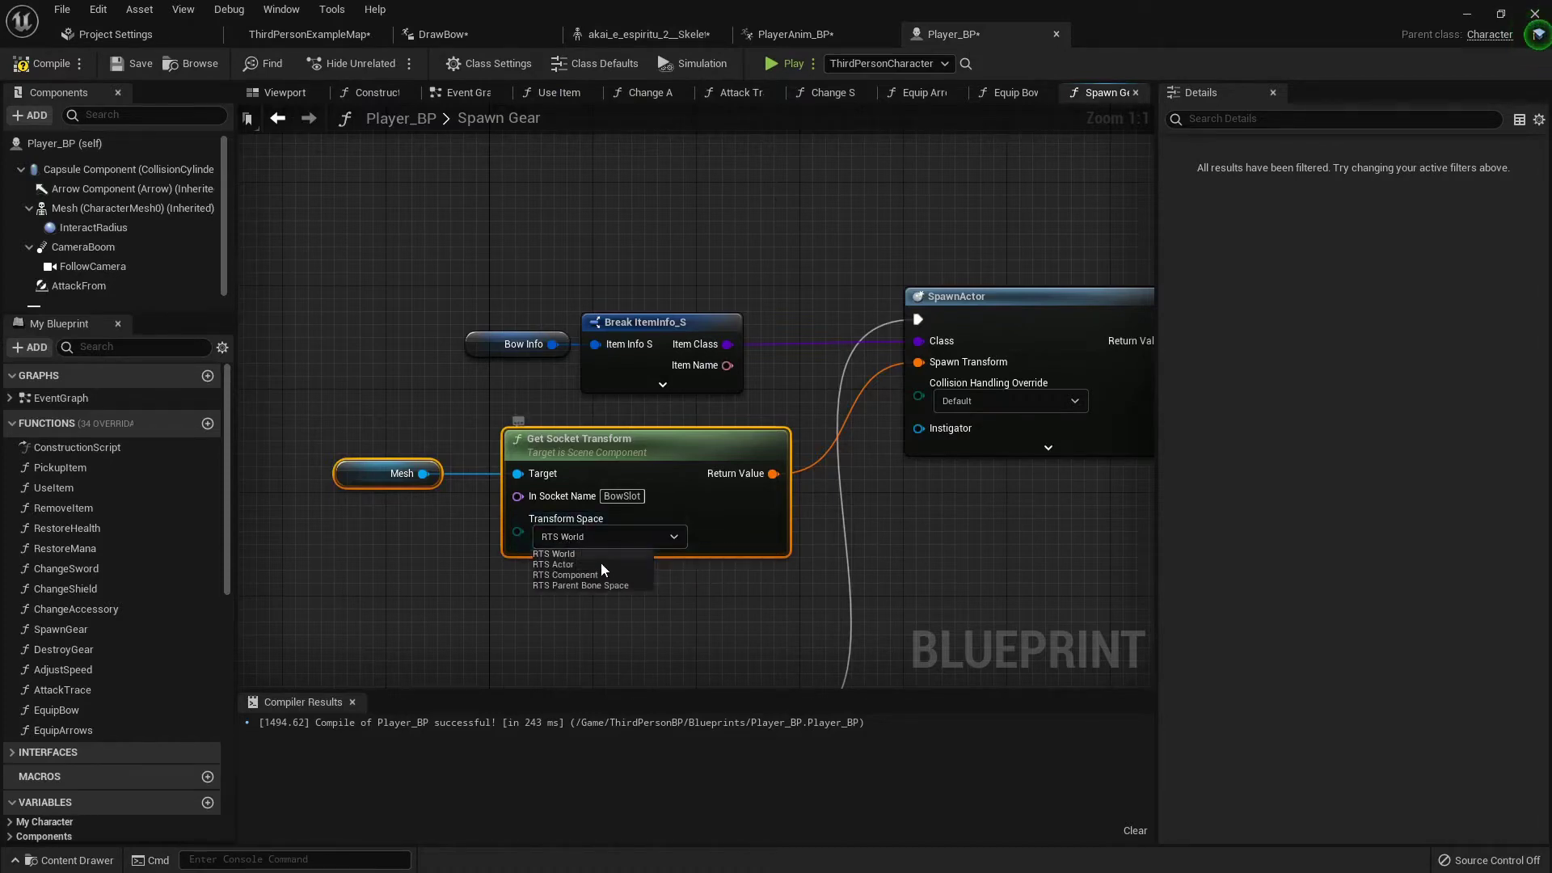
{"action": "left_click", "coordinate": [560, 564]}
{"action": "right_click_drag", "start_coordinate": [878, 542], "coordinate": [715, 546]}
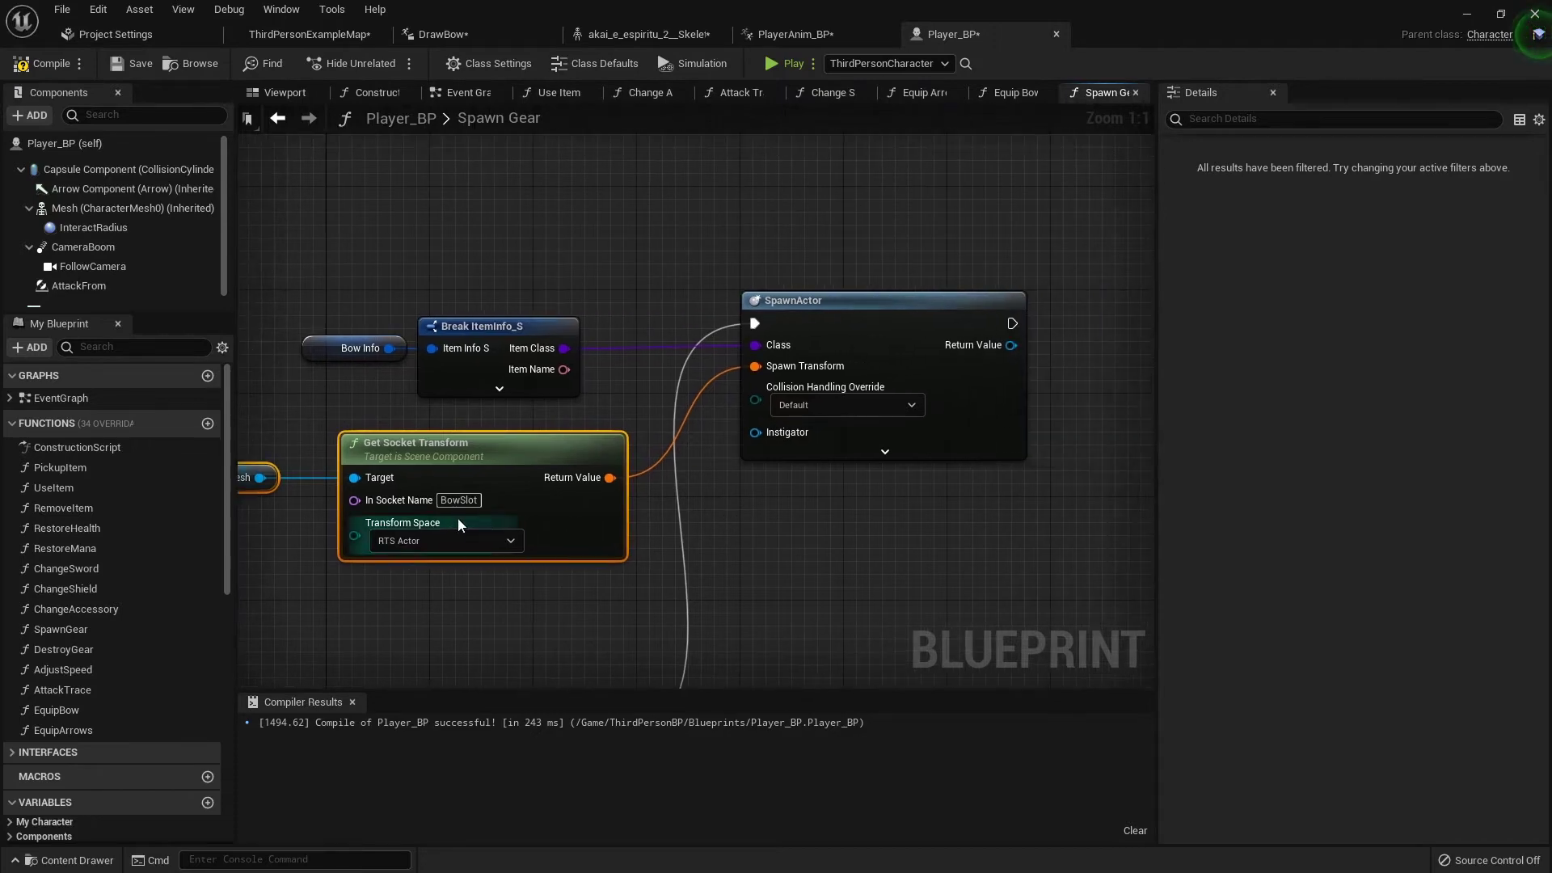
Step: Examine the BowSlot socket's placement and orientation in the character skeleton, then return to the Player_BP graph
{"action": "left_click", "coordinate": [650, 34]}
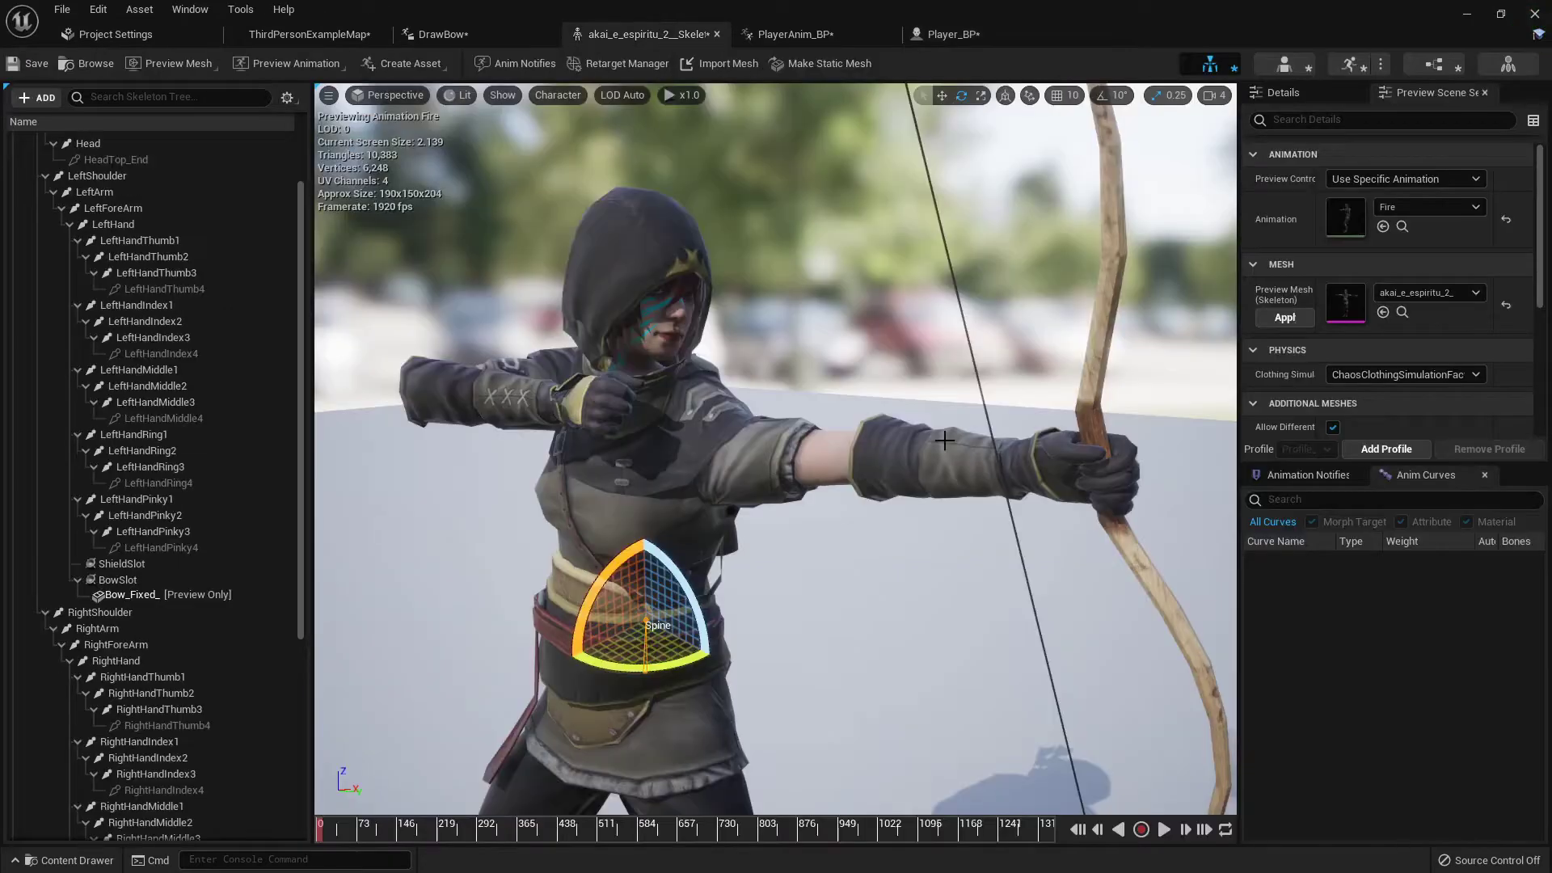
{"action": "left_click", "coordinate": [117, 580]}
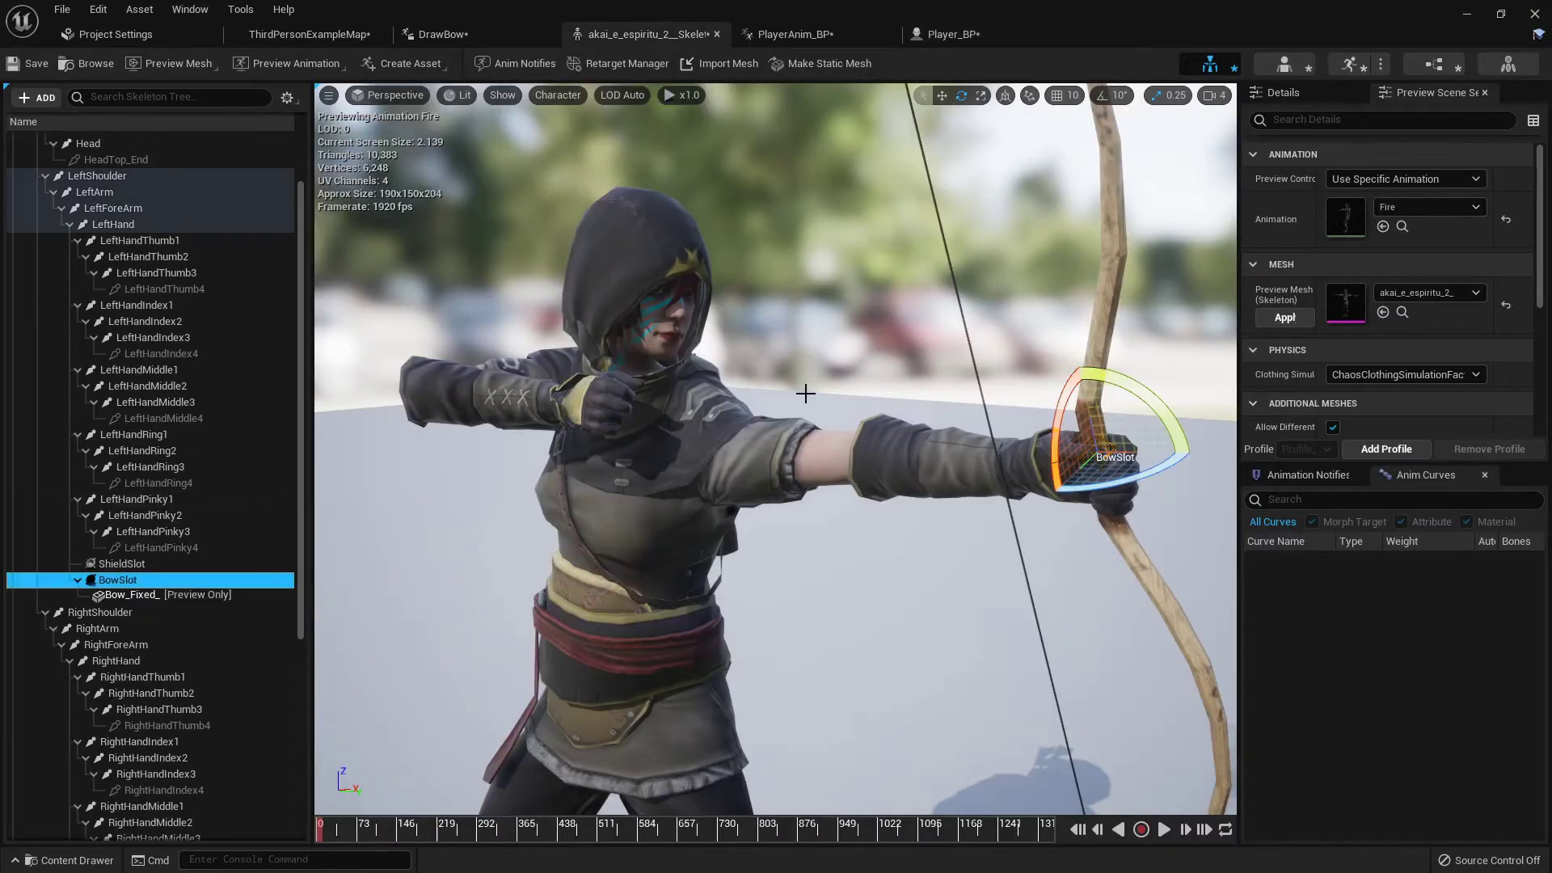
{"action": "key", "text": "f"}
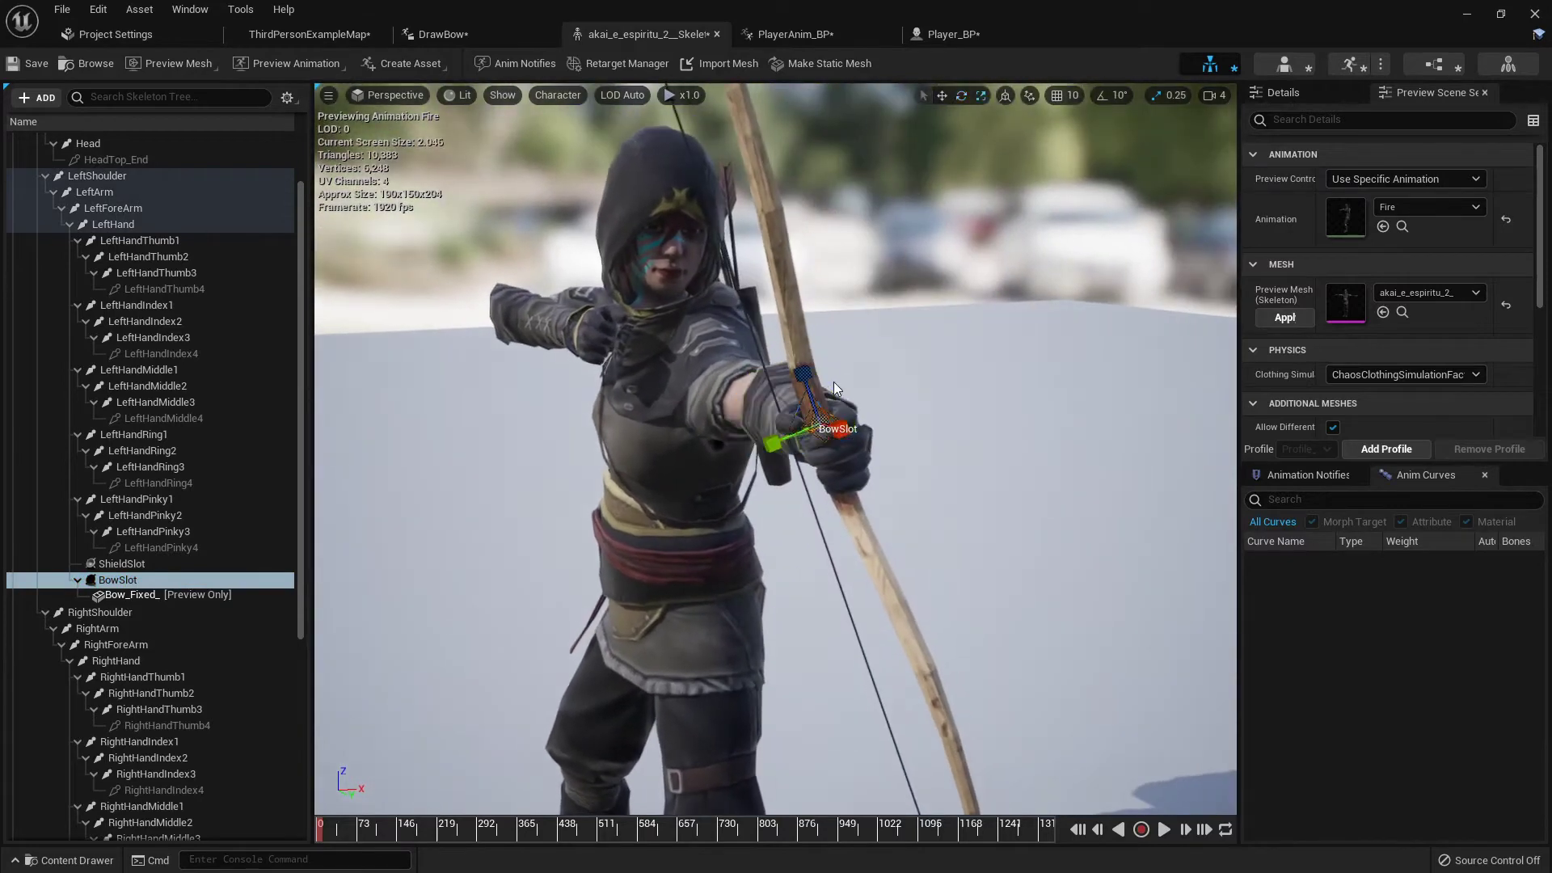
{"action": "mouse_move", "coordinate": [768, 447]}
{"action": "left_mouse_down"}
{"action": "mouse_move", "coordinate": [800, 443]}
{"action": "mouse_move", "coordinate": [772, 443]}
{"action": "left_mouse_up"}
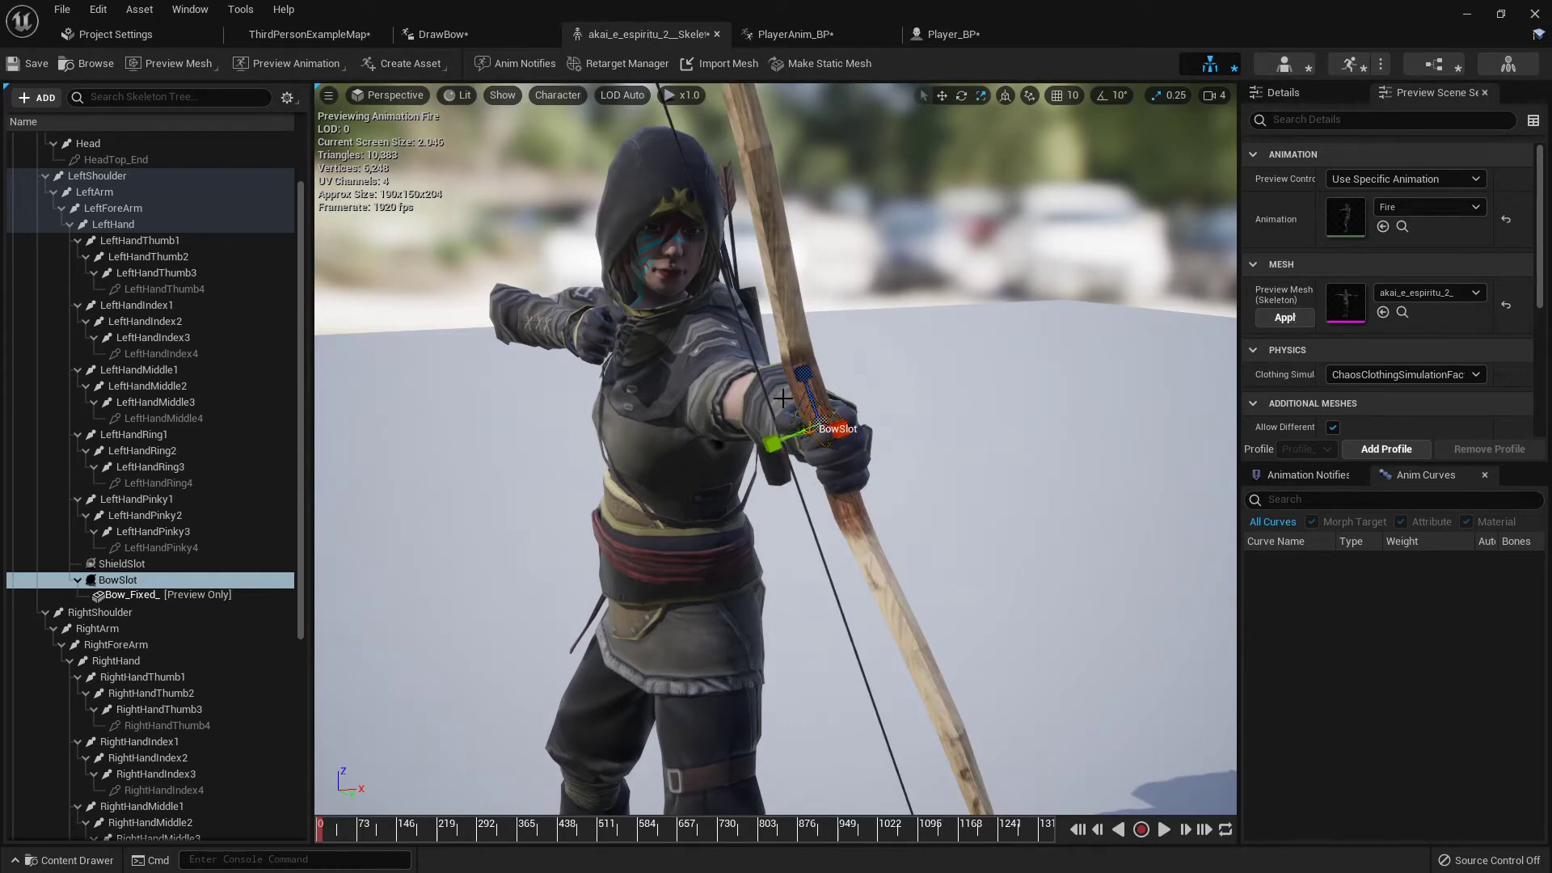
{"action": "key", "text": "ctrl+z"}
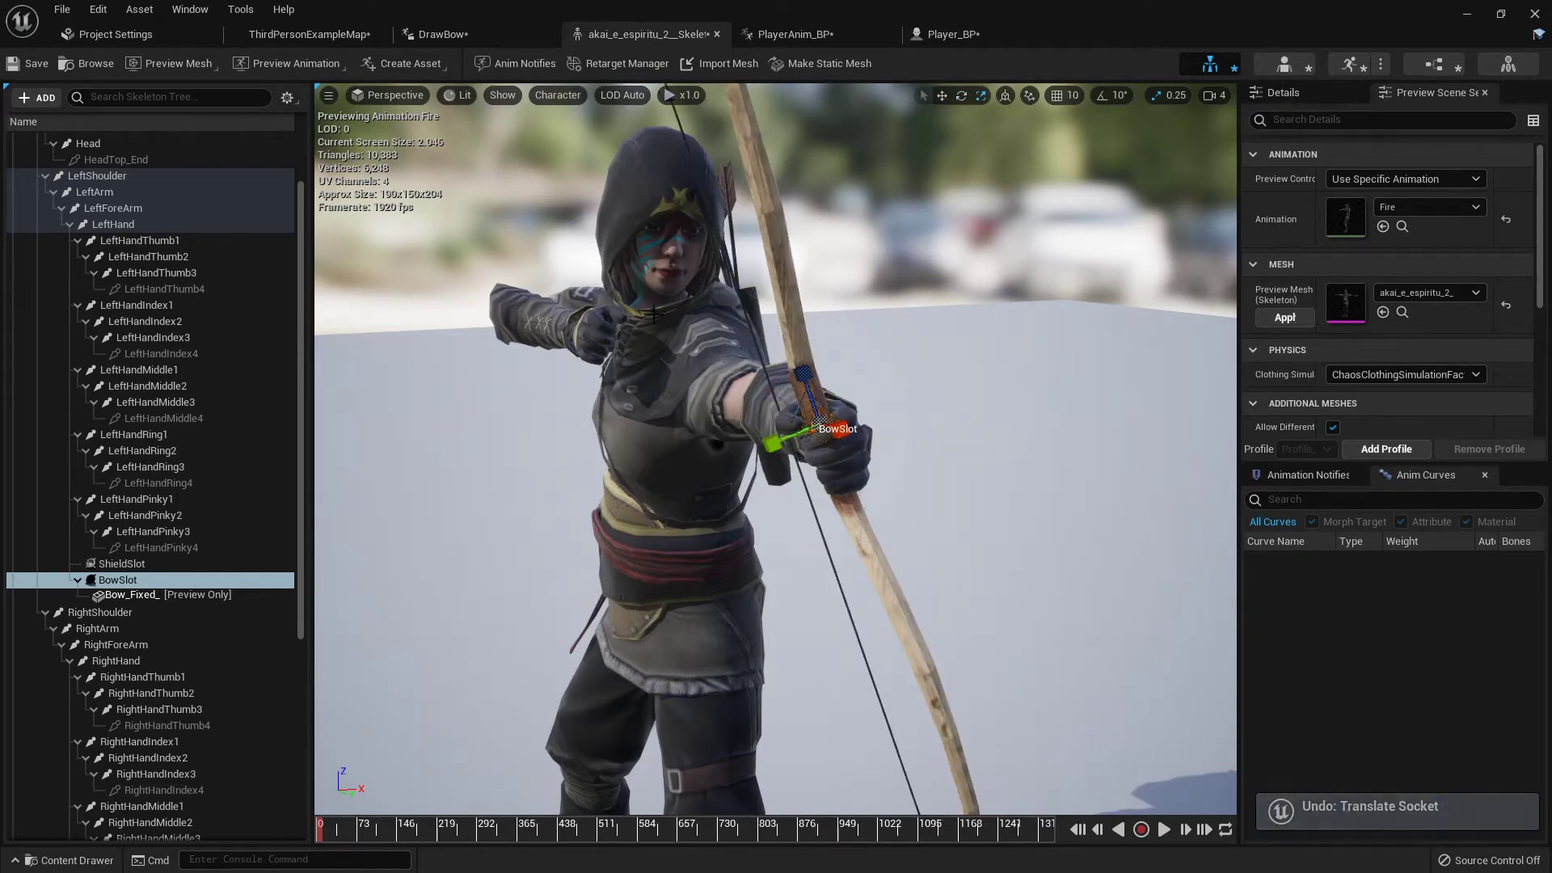
{"action": "right_click_drag", "start_coordinate": [950, 359], "coordinate": [752, 346]}
{"action": "mouse_move", "coordinate": [904, 418]}
{"action": "right_mouse_down"}
{"action": "mouse_move", "coordinate": [970, 392]}
{"action": "mouse_move", "coordinate": [855, 398]}
{"action": "mouse_move", "coordinate": [912, 429]}
{"action": "right_mouse_up"}
{"action": "key", "text": "e"}
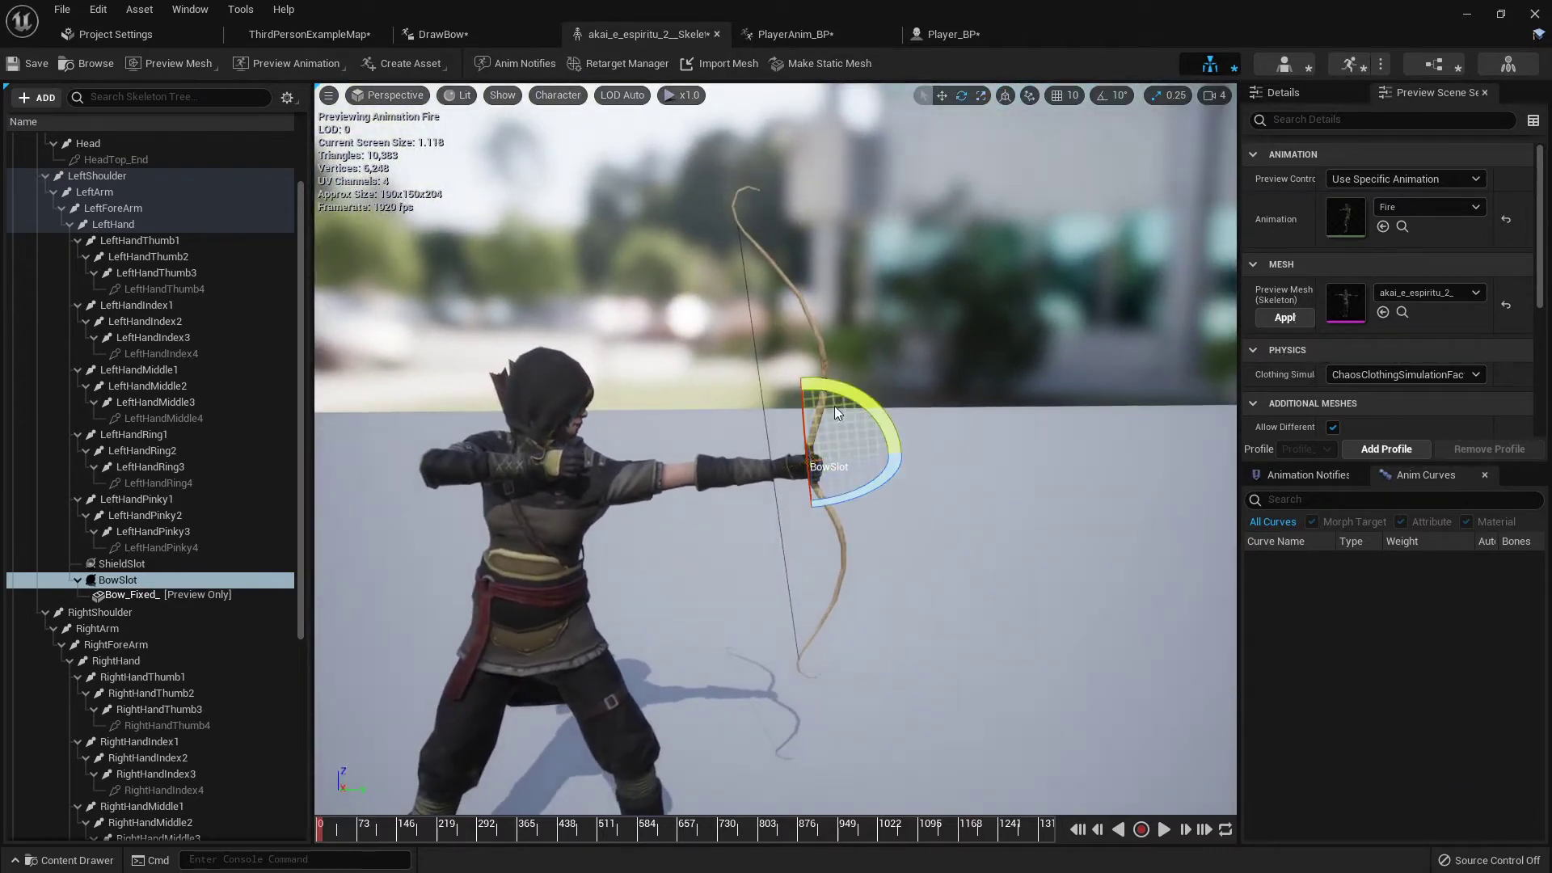
{"action": "left_click_drag", "start_coordinate": [845, 388], "coordinate": [852, 339]}
{"action": "left_click", "coordinate": [939, 41]}
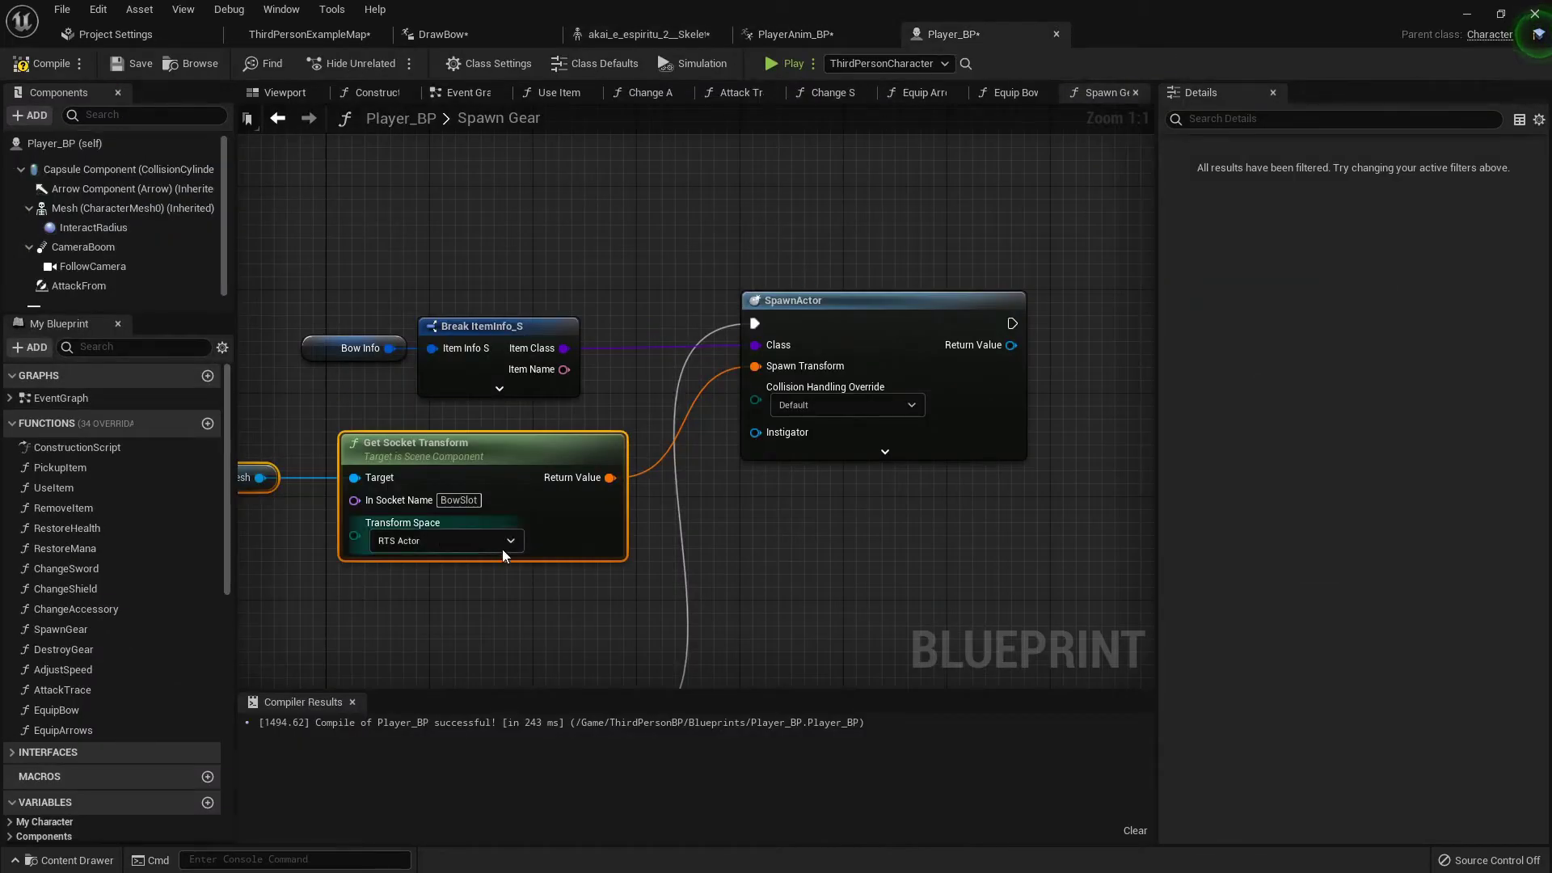
Step: Promote the bow SpawnActor's Return Value to a variable named BowRef and align its SET node with SpawnActor
{"action": "right_click_drag", "start_coordinate": [682, 526], "coordinate": [468, 526]}
{"action": "right_click_drag", "start_coordinate": [818, 355], "coordinate": [682, 401]}
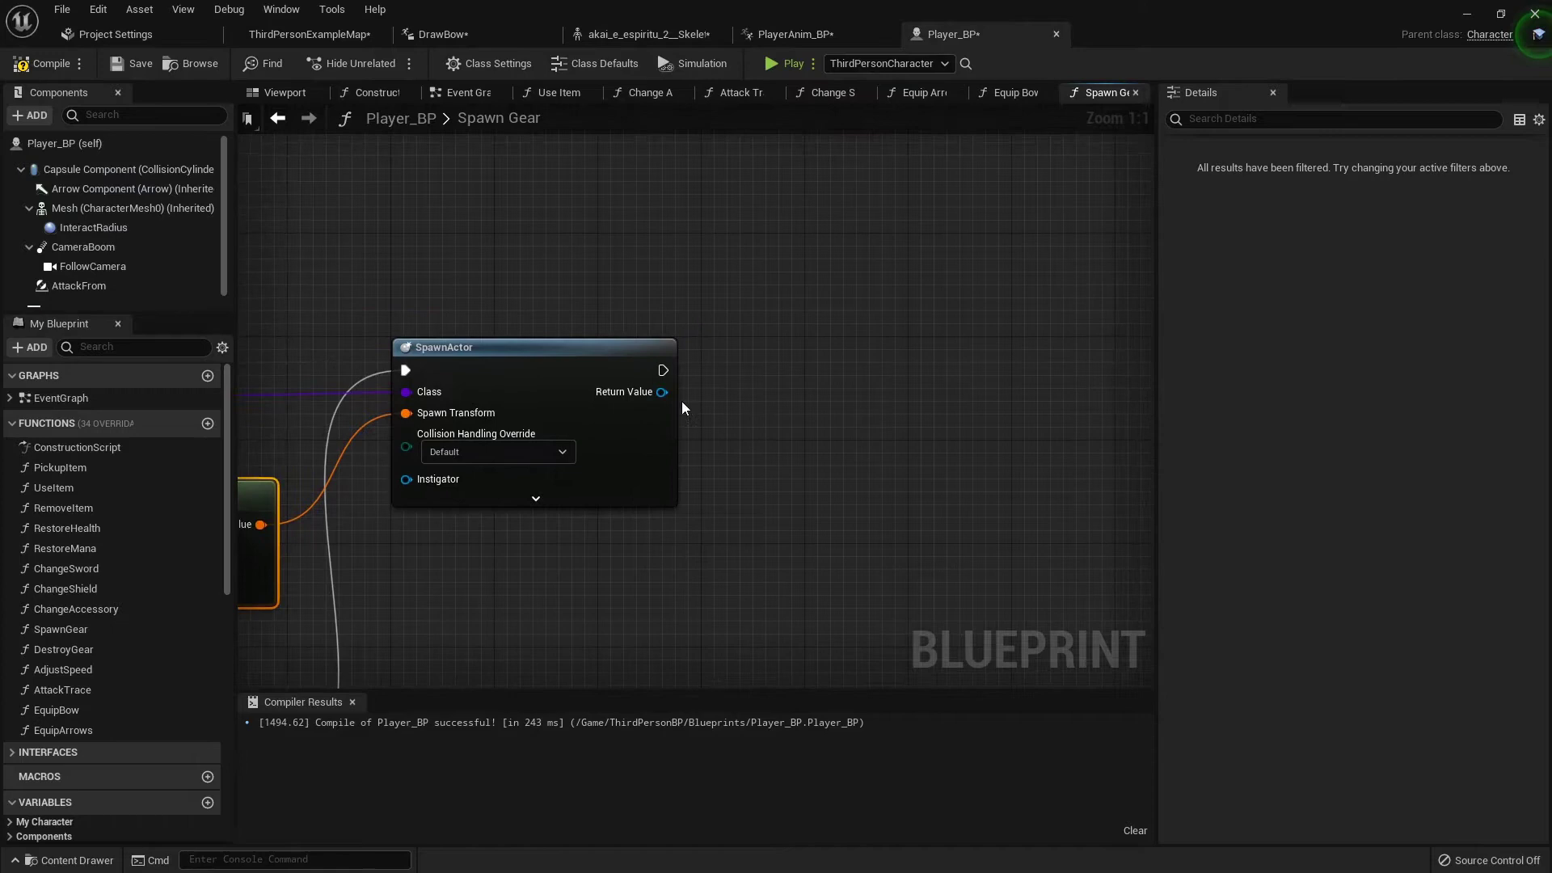
{"action": "left_click_drag", "start_coordinate": [647, 395], "coordinate": [762, 377]}
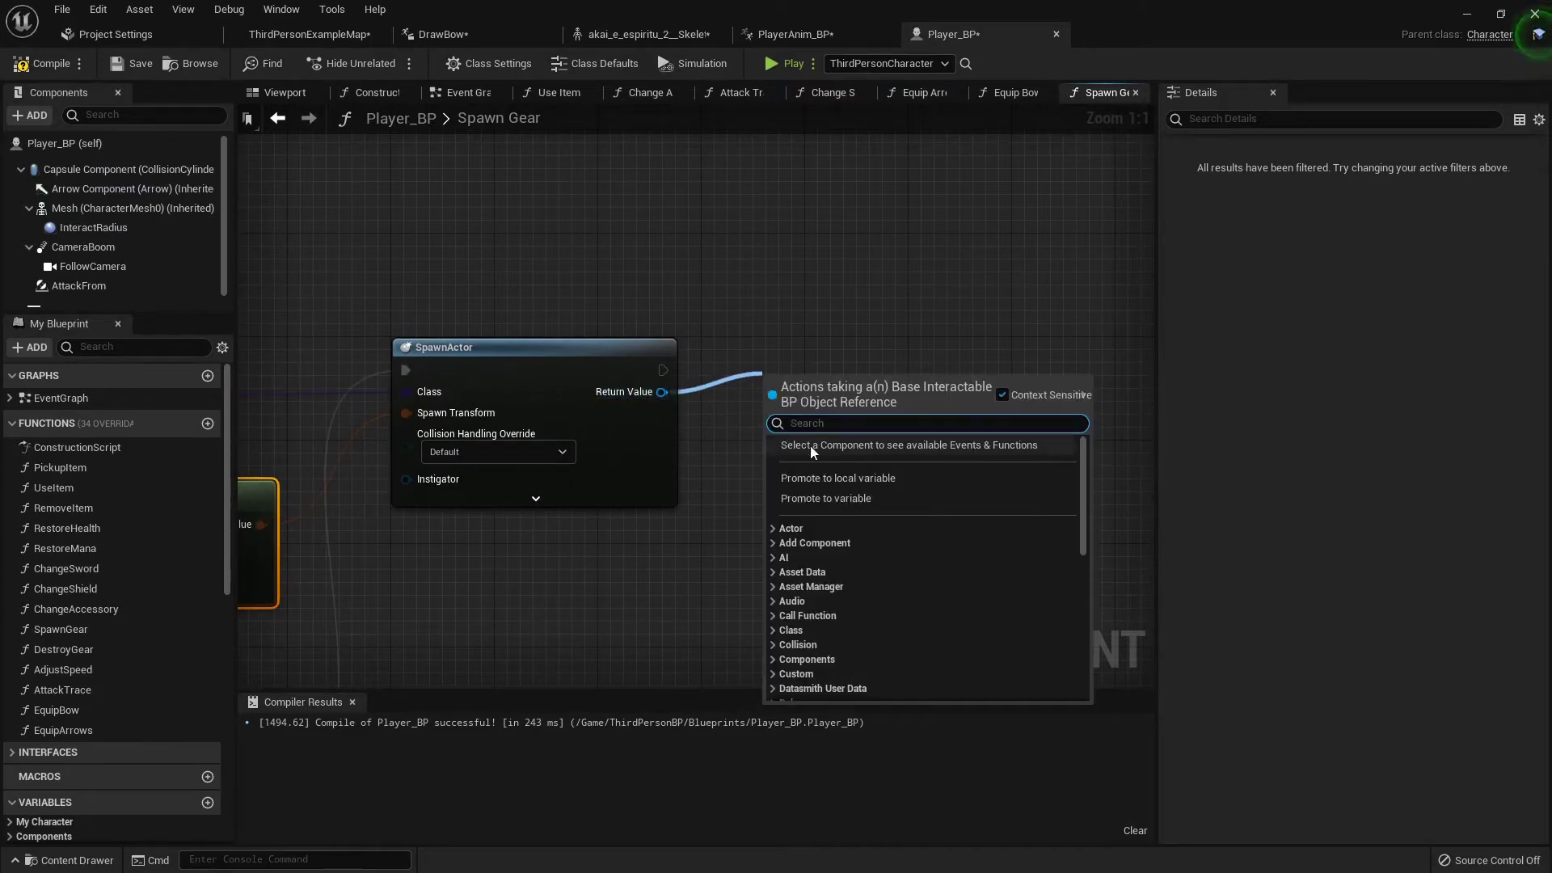
{"action": "left_click", "coordinate": [847, 498]}
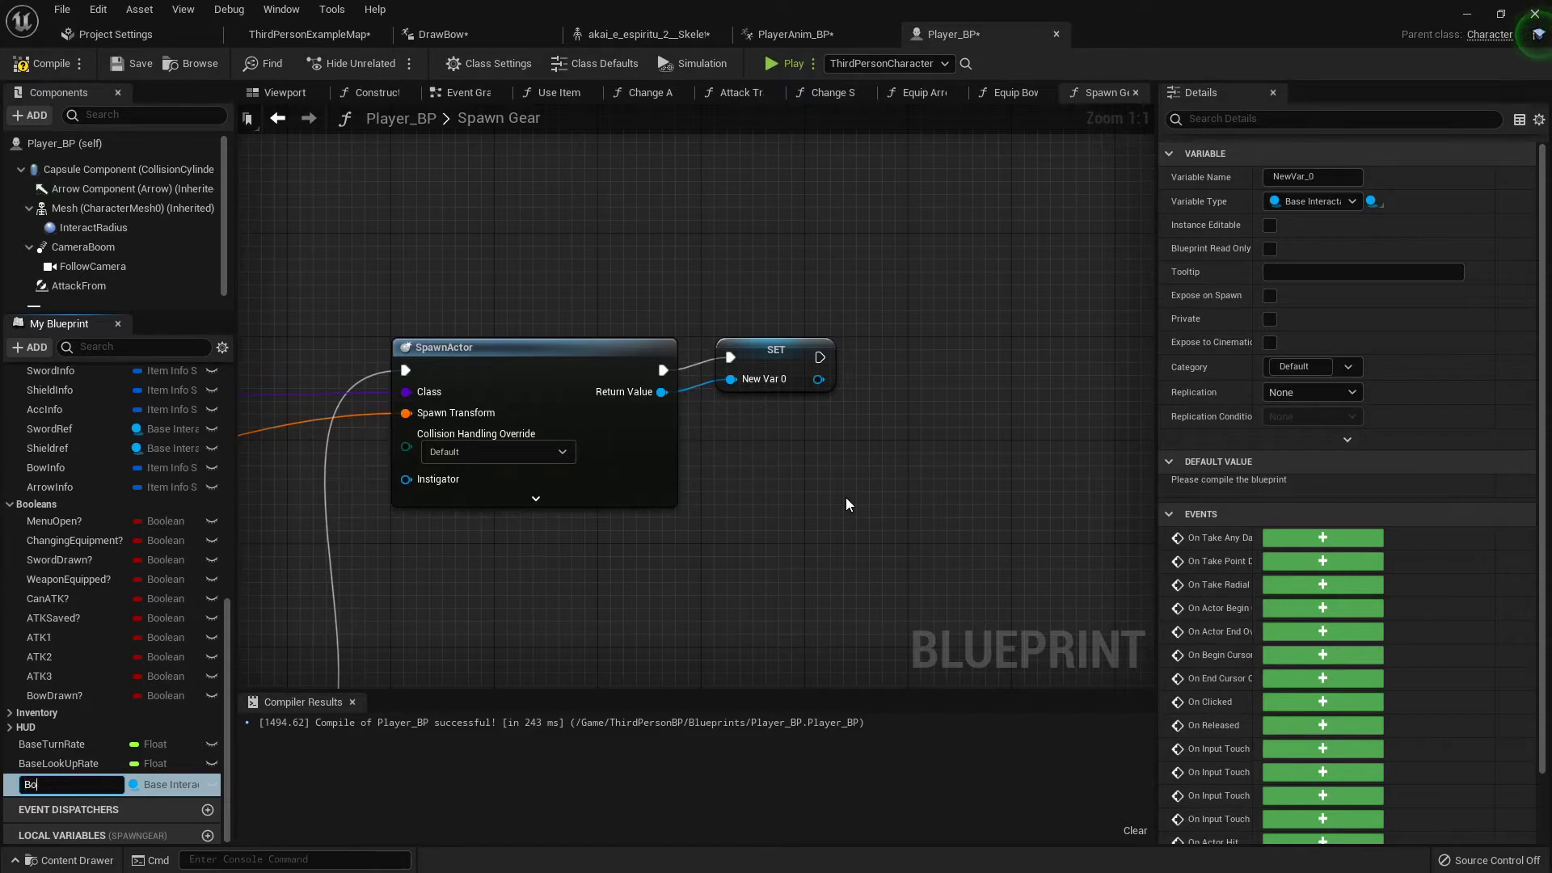
{"action": "type", "text": "BowRef"}
{"action": "key", "text": "Return"}
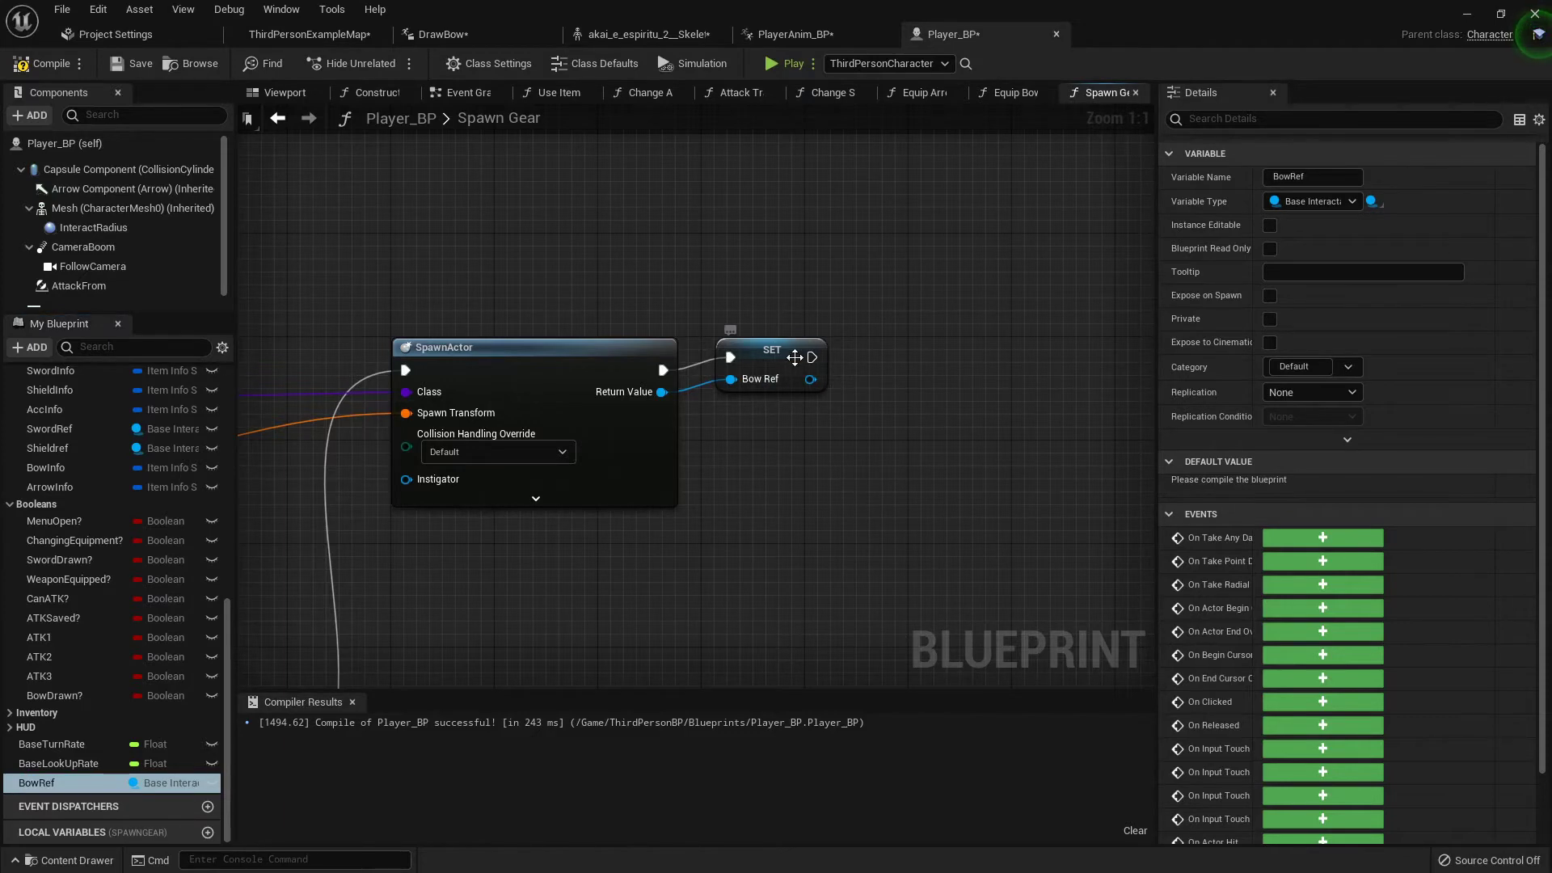
{"action": "left_click_drag", "start_coordinate": [783, 354], "coordinate": [756, 367]}
{"action": "left_click", "coordinate": [828, 332]}
Step: Add an AttachActorToComponent node from the Bow Ref output and line it up with the SET node
{"action": "right_click_drag", "start_coordinate": [819, 390], "coordinate": [744, 393]}
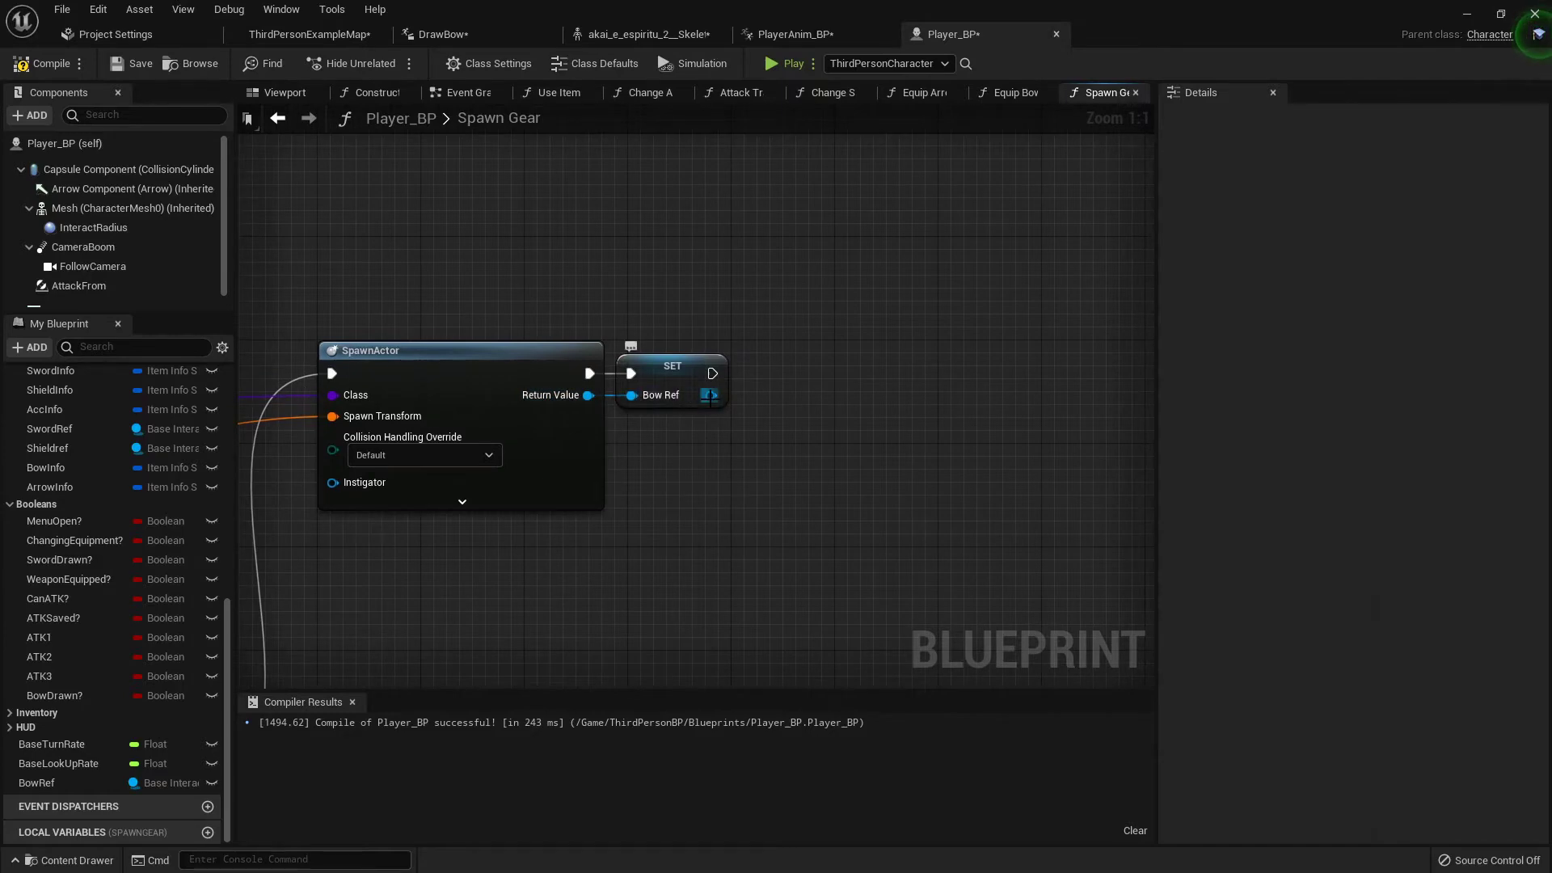
{"action": "left_click_drag", "start_coordinate": [709, 395], "coordinate": [837, 385]}
{"action": "type", "text": "attach"}
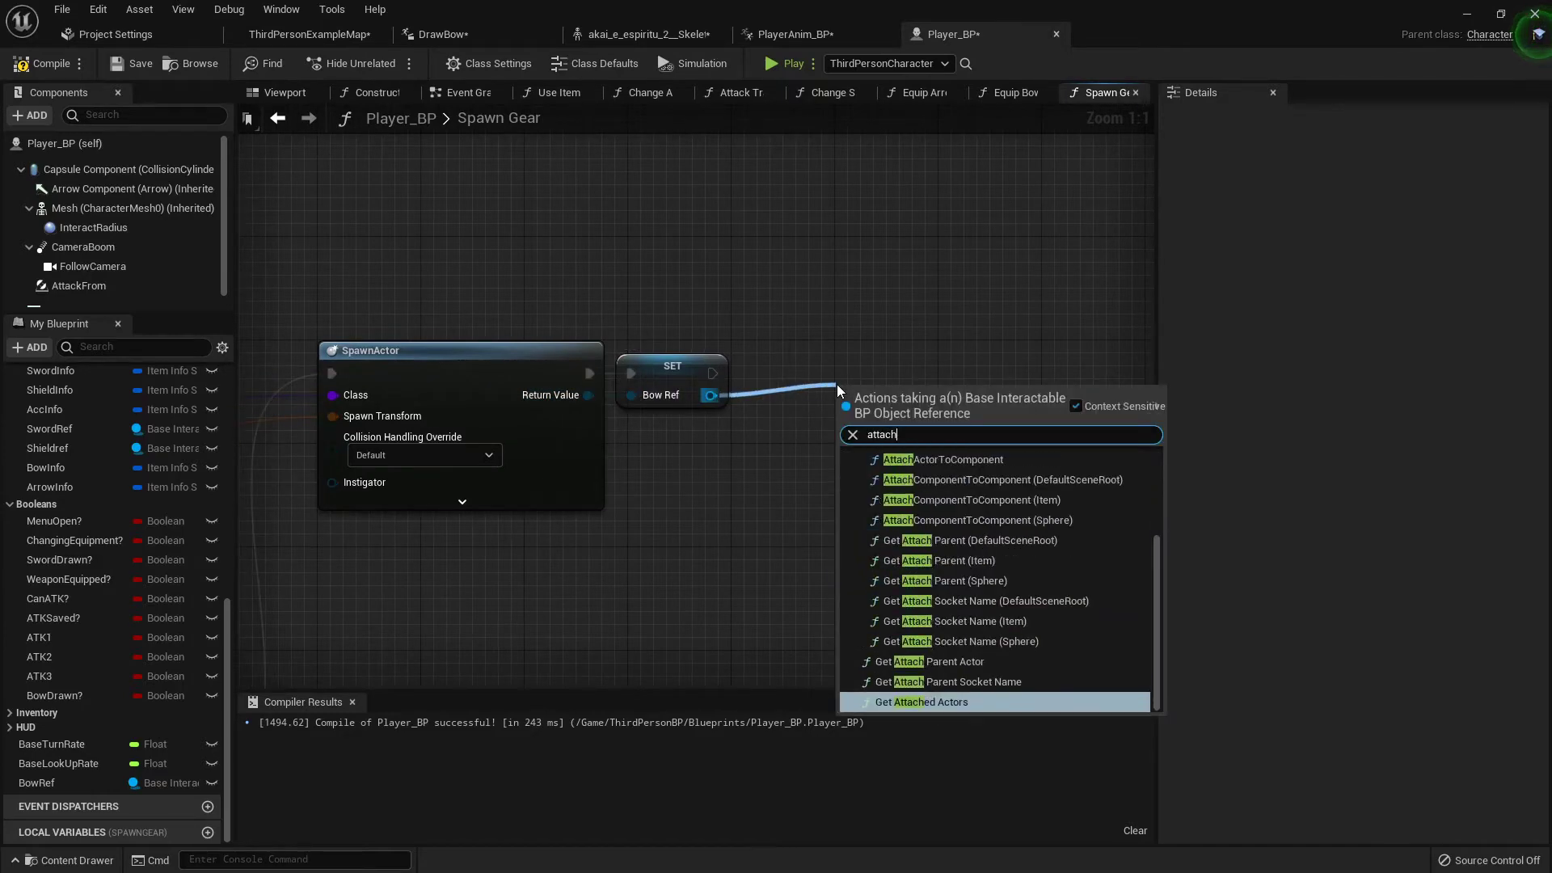
{"action": "type", "text": " actor"}
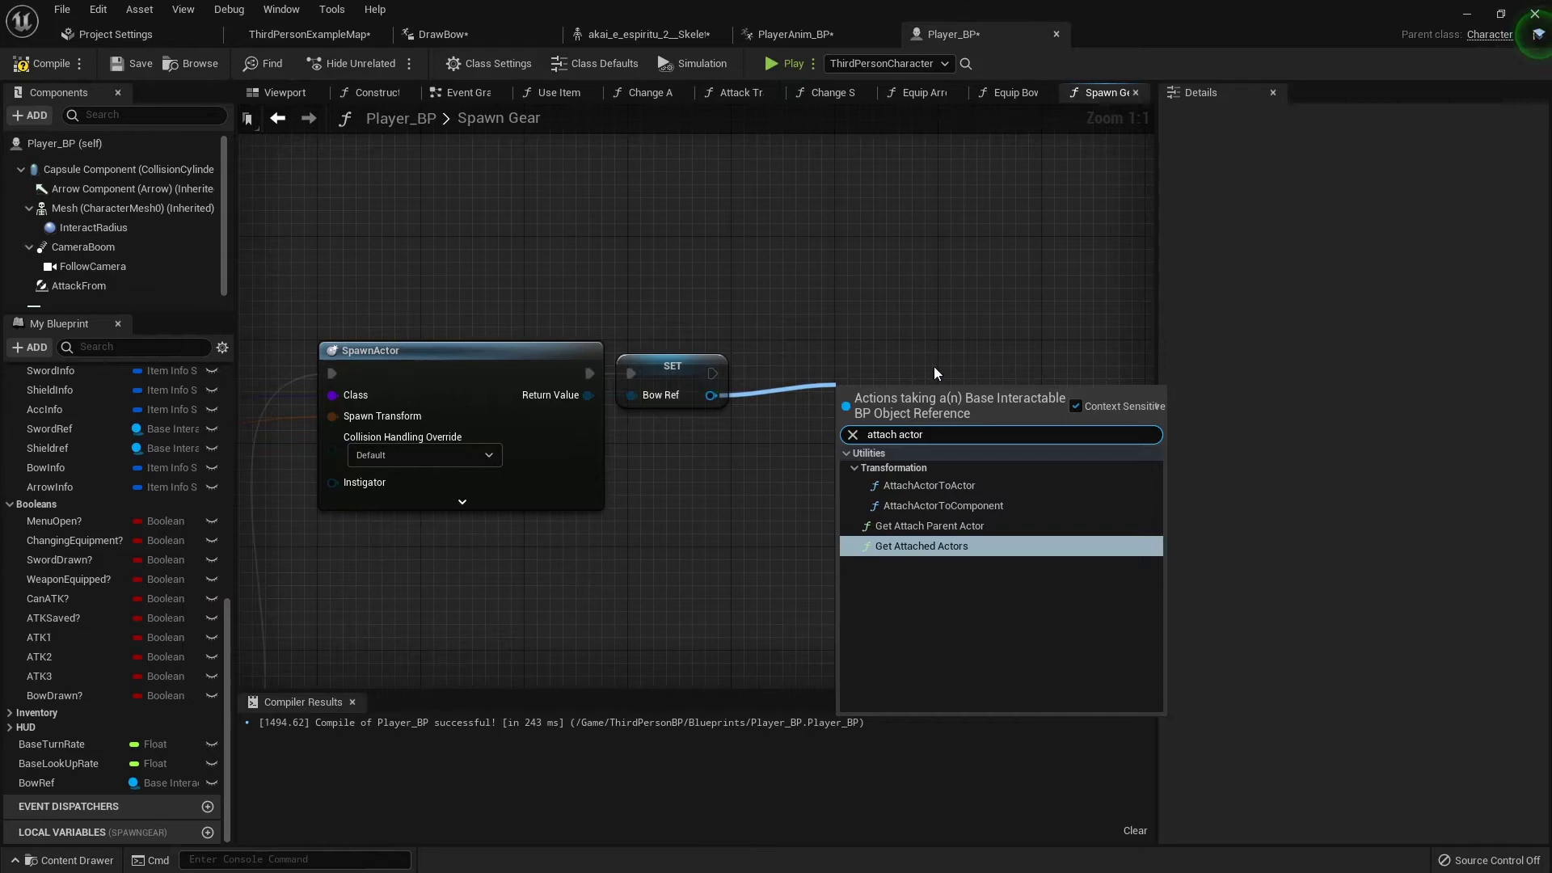
{"action": "left_click", "coordinate": [935, 505]}
{"action": "scroll", "coordinate": [705, 352], "scroll_direction": "down", "scroll_amount": 6}
{"action": "scroll", "coordinate": [705, 352], "scroll_direction": "up", "scroll_amount": 6}
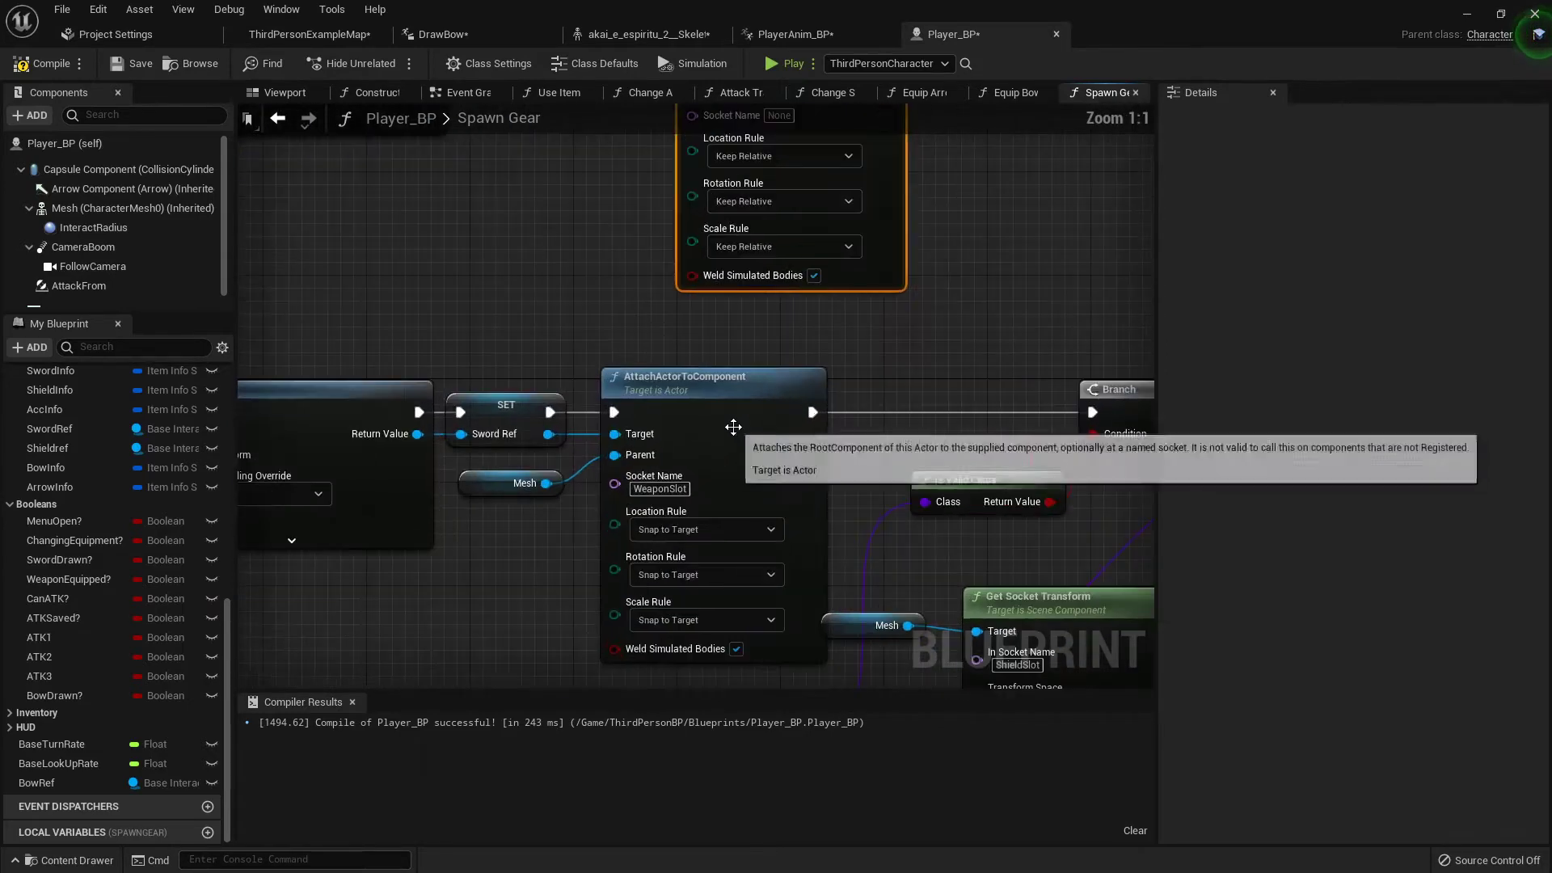
{"action": "scroll", "coordinate": [768, 372], "scroll_direction": "down", "scroll_amount": 4}
{"action": "scroll", "coordinate": [768, 370], "scroll_direction": "up", "scroll_amount": 4}
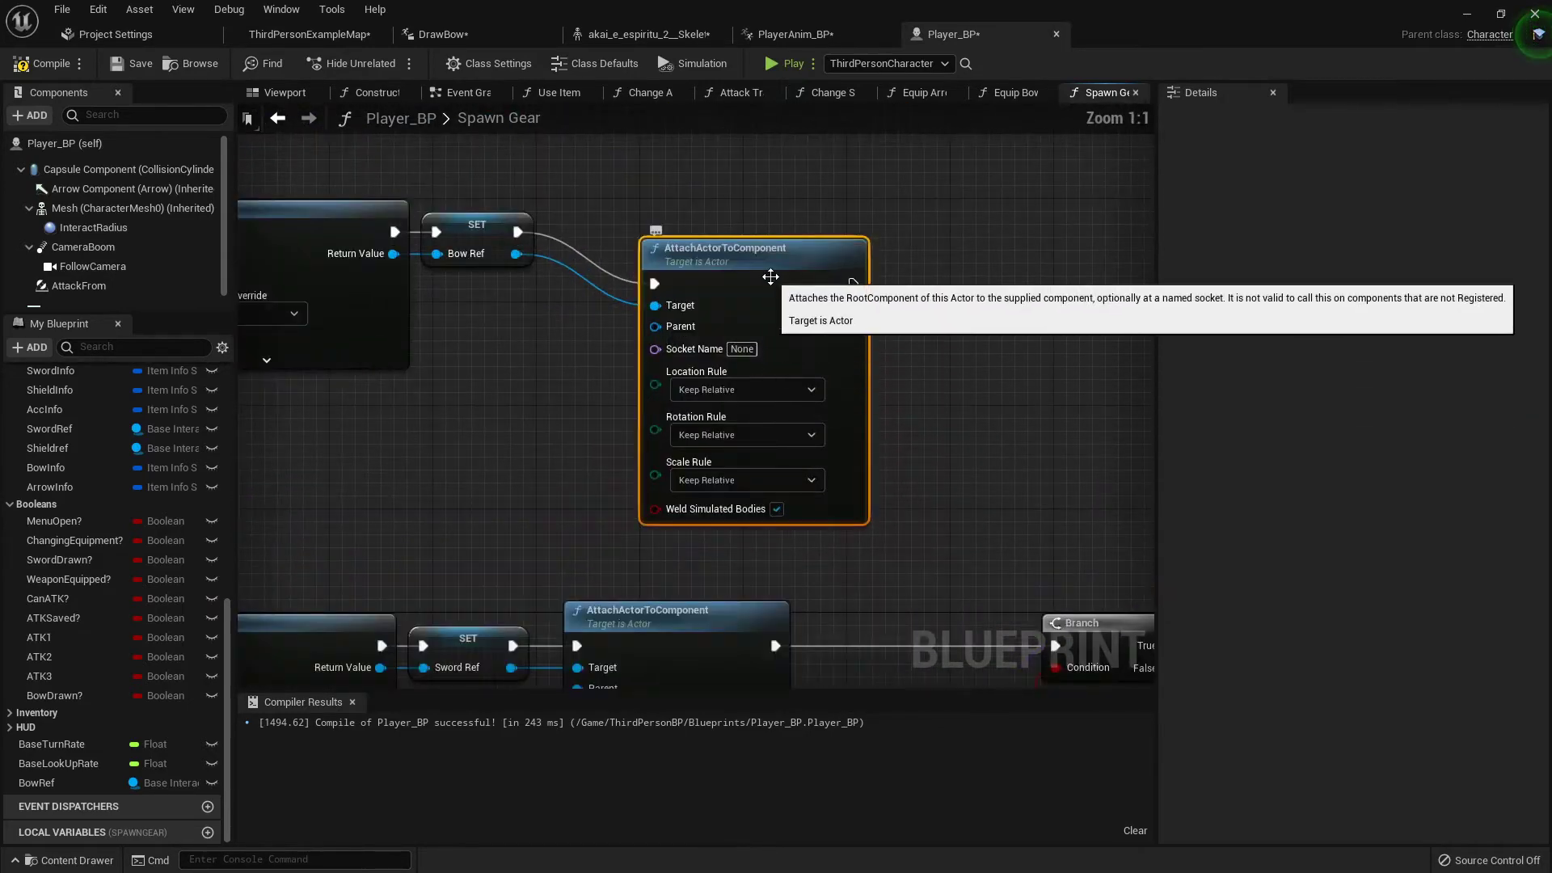
{"action": "left_click_drag", "start_coordinate": [760, 259], "coordinate": [722, 210]}
{"action": "right_click_drag", "start_coordinate": [543, 299], "coordinate": [740, 333]}
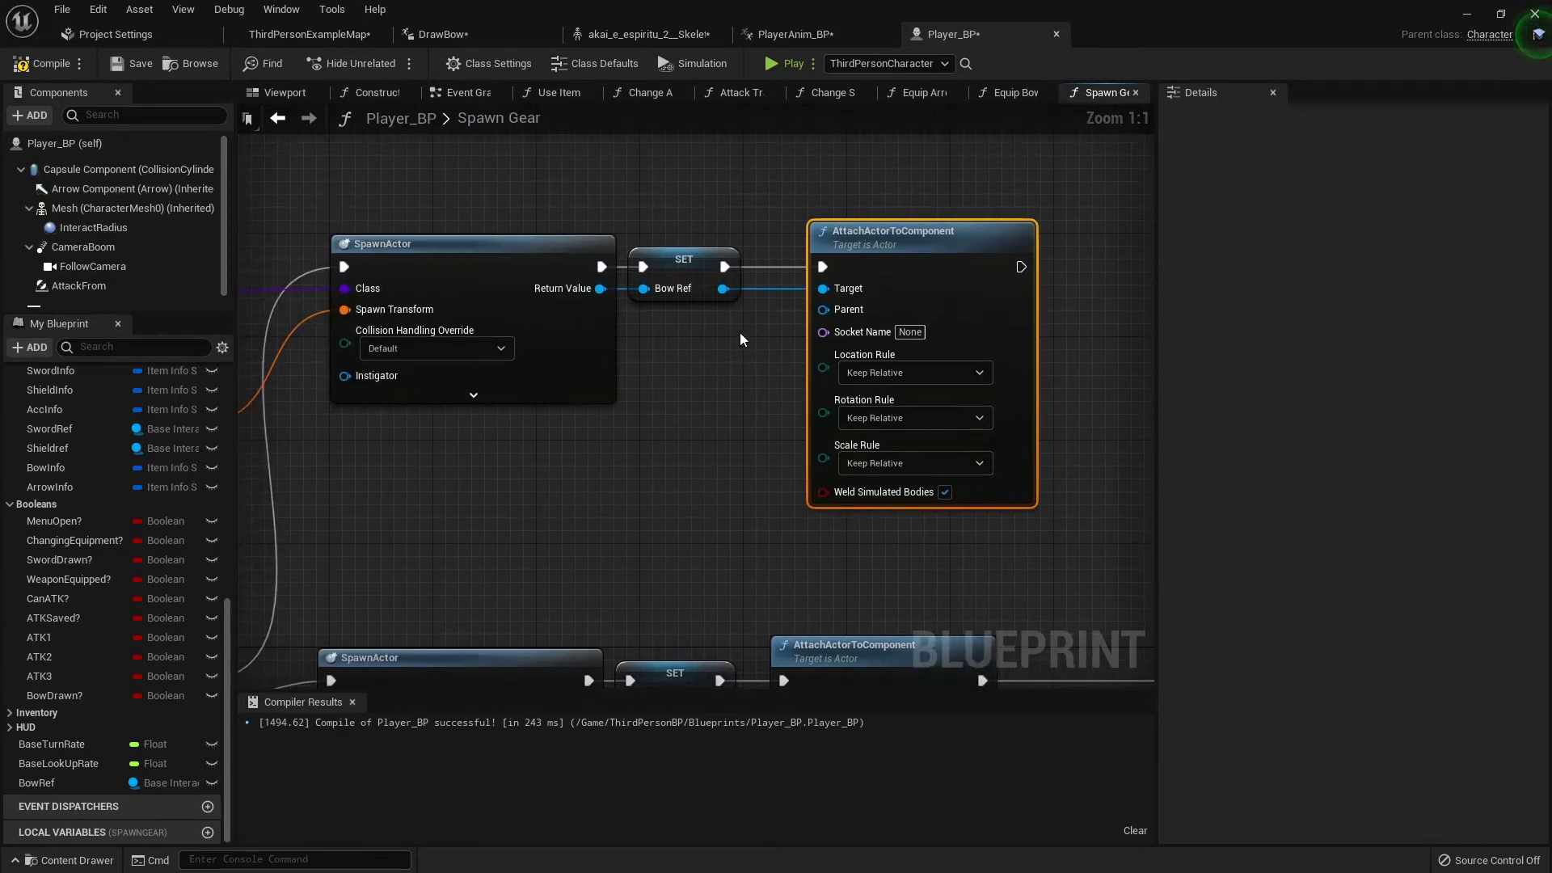
Step: Wire a new Mesh reference to the bow AttachActorToComponent's Parent and set its Socket Name to BowSlot
{"action": "scroll", "coordinate": [696, 440], "scroll_direction": "down", "scroll_amount": 2}
{"action": "right_click_drag", "start_coordinate": [695, 440], "coordinate": [674, 380]}
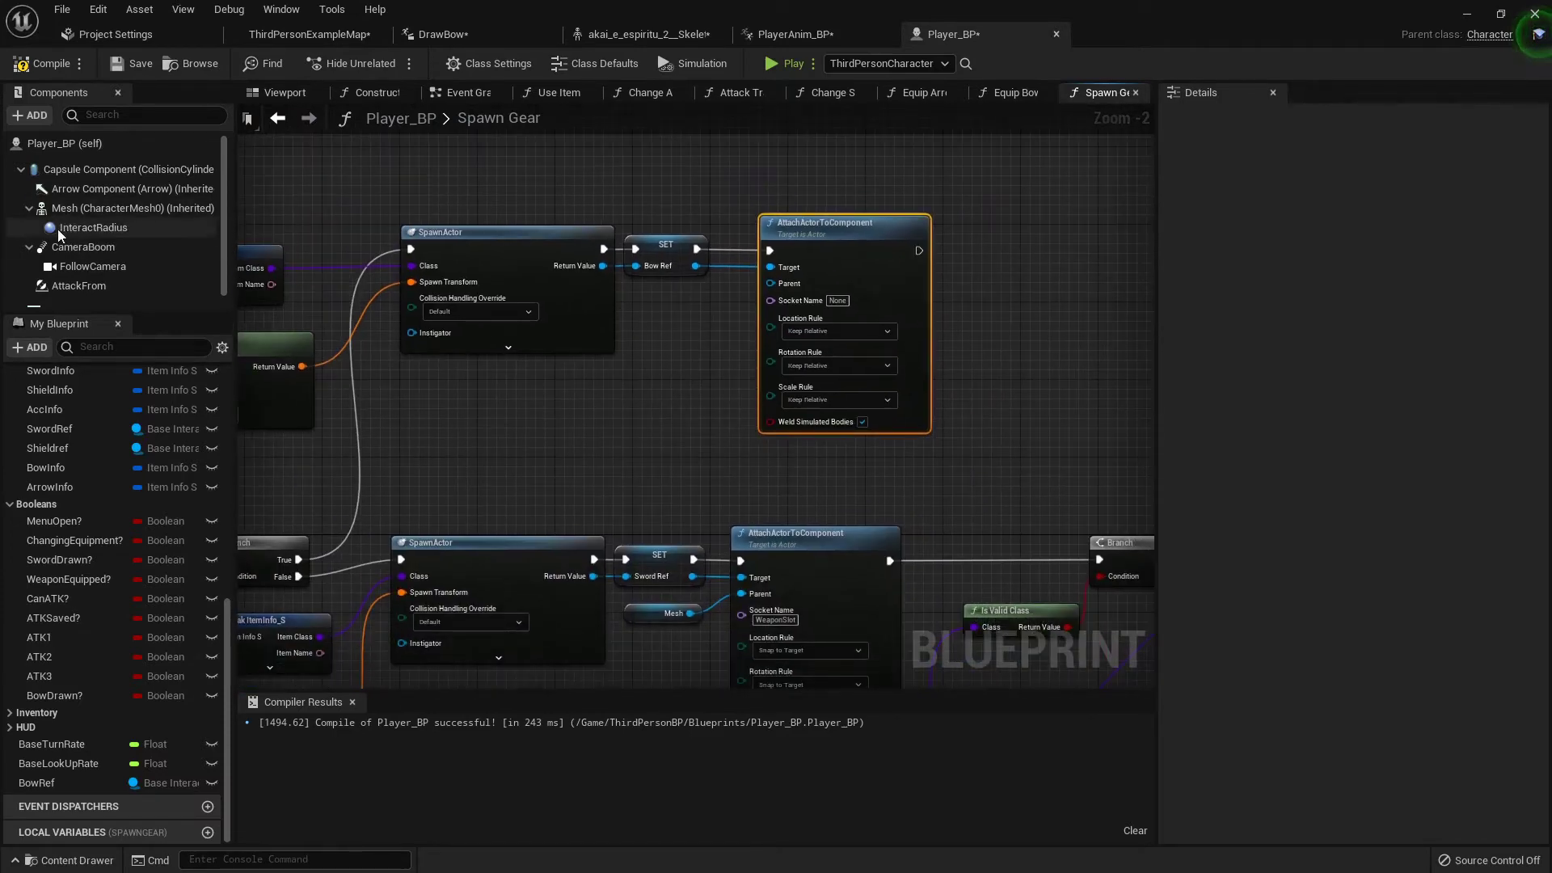
{"action": "left_click_drag", "start_coordinate": [71, 209], "coordinate": [576, 345]}
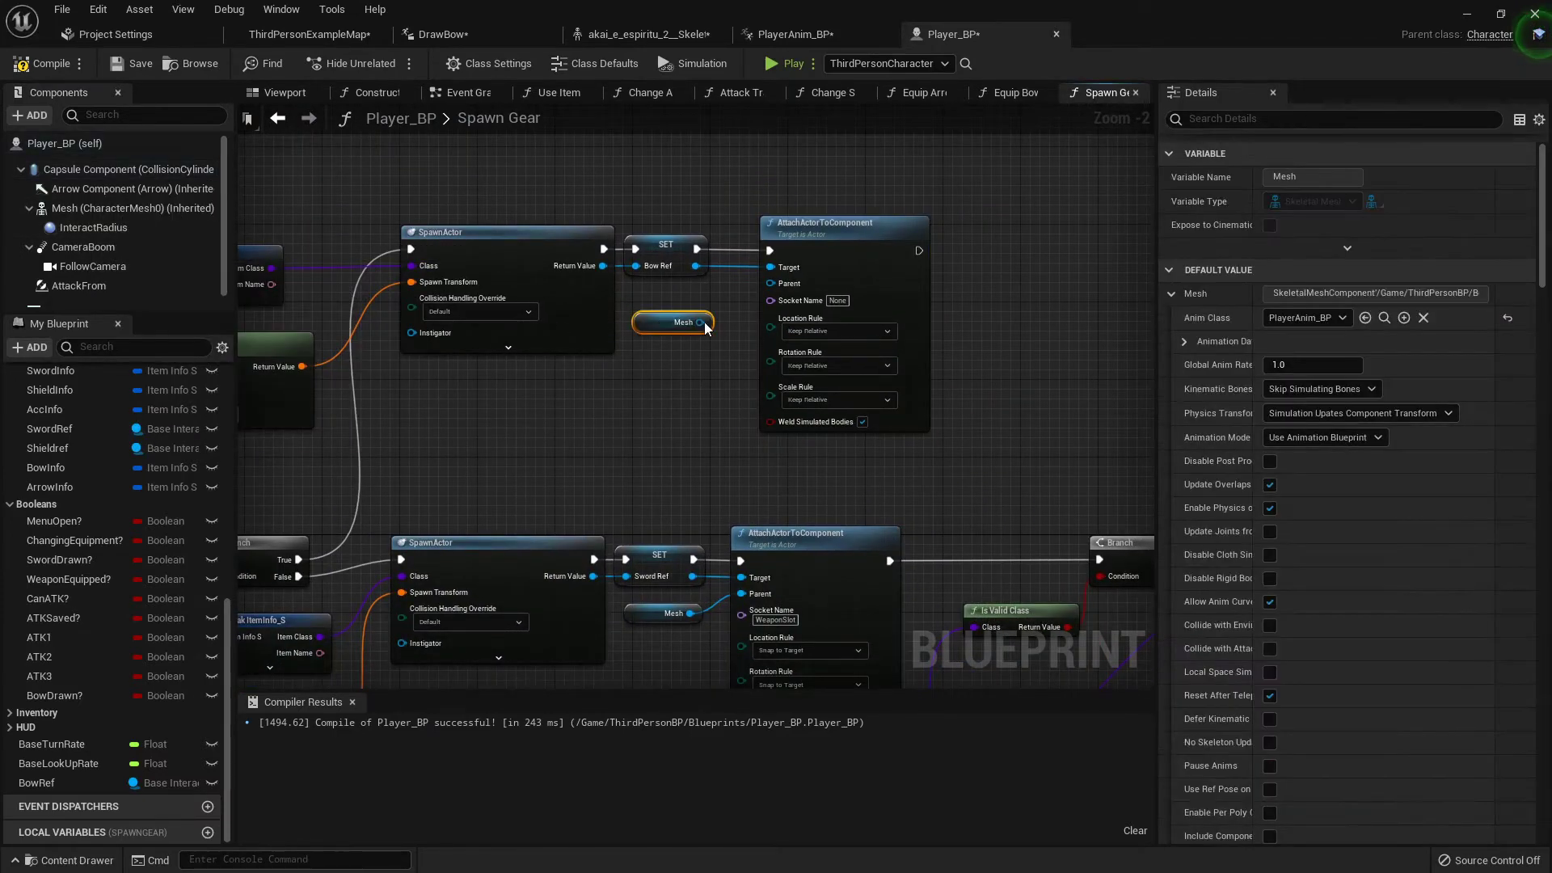
{"action": "left_click_drag", "start_coordinate": [700, 322], "coordinate": [774, 284]}
{"action": "scroll", "coordinate": [857, 307], "scroll_direction": "up", "scroll_amount": 2}
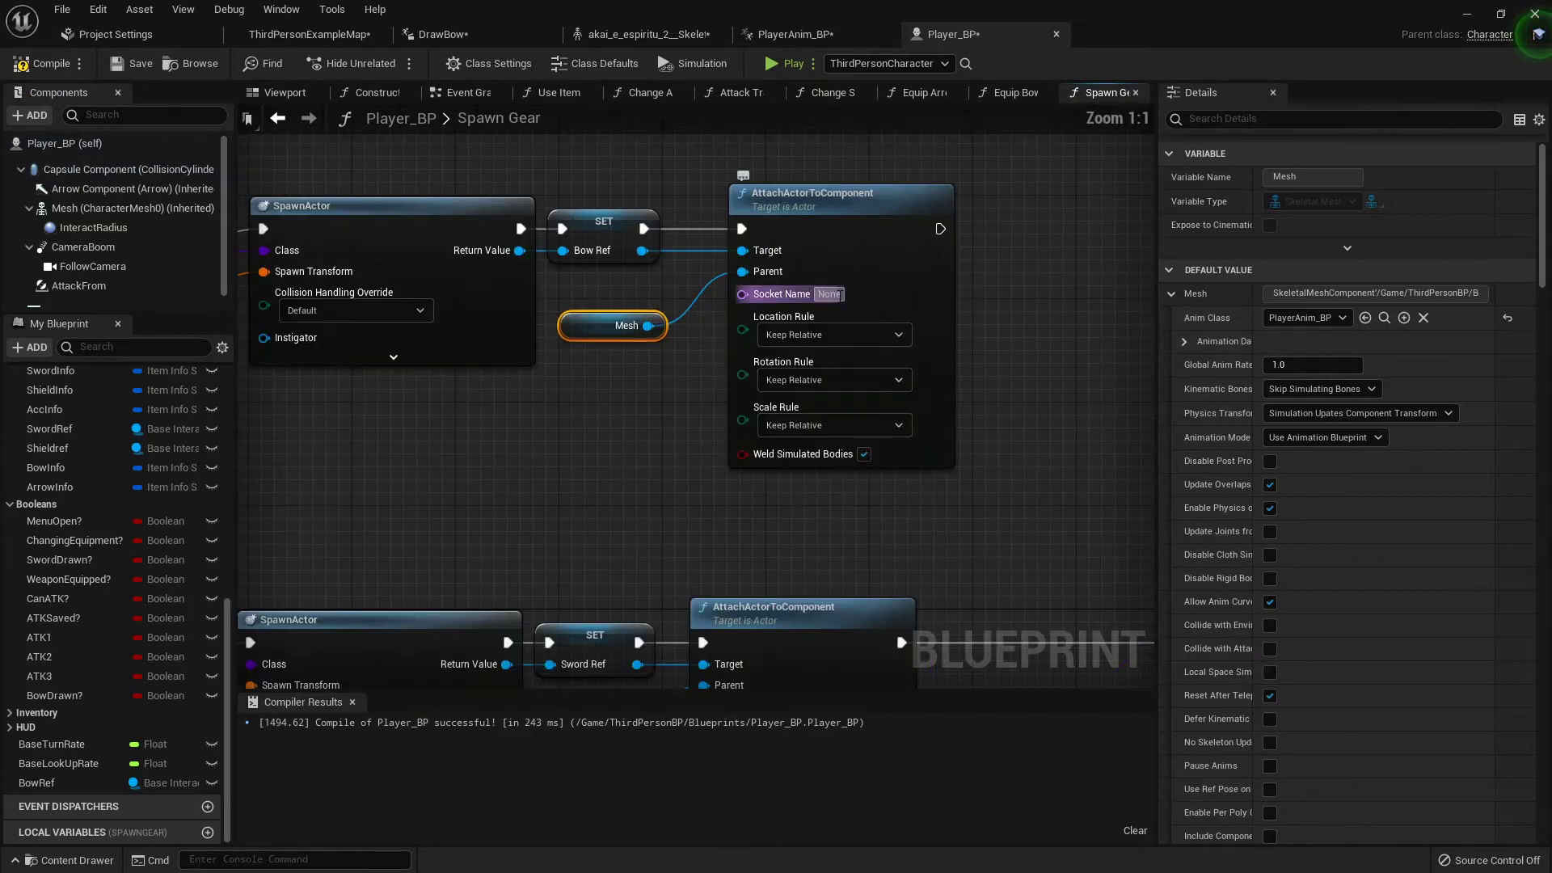
{"action": "type", "text": "BowS"}
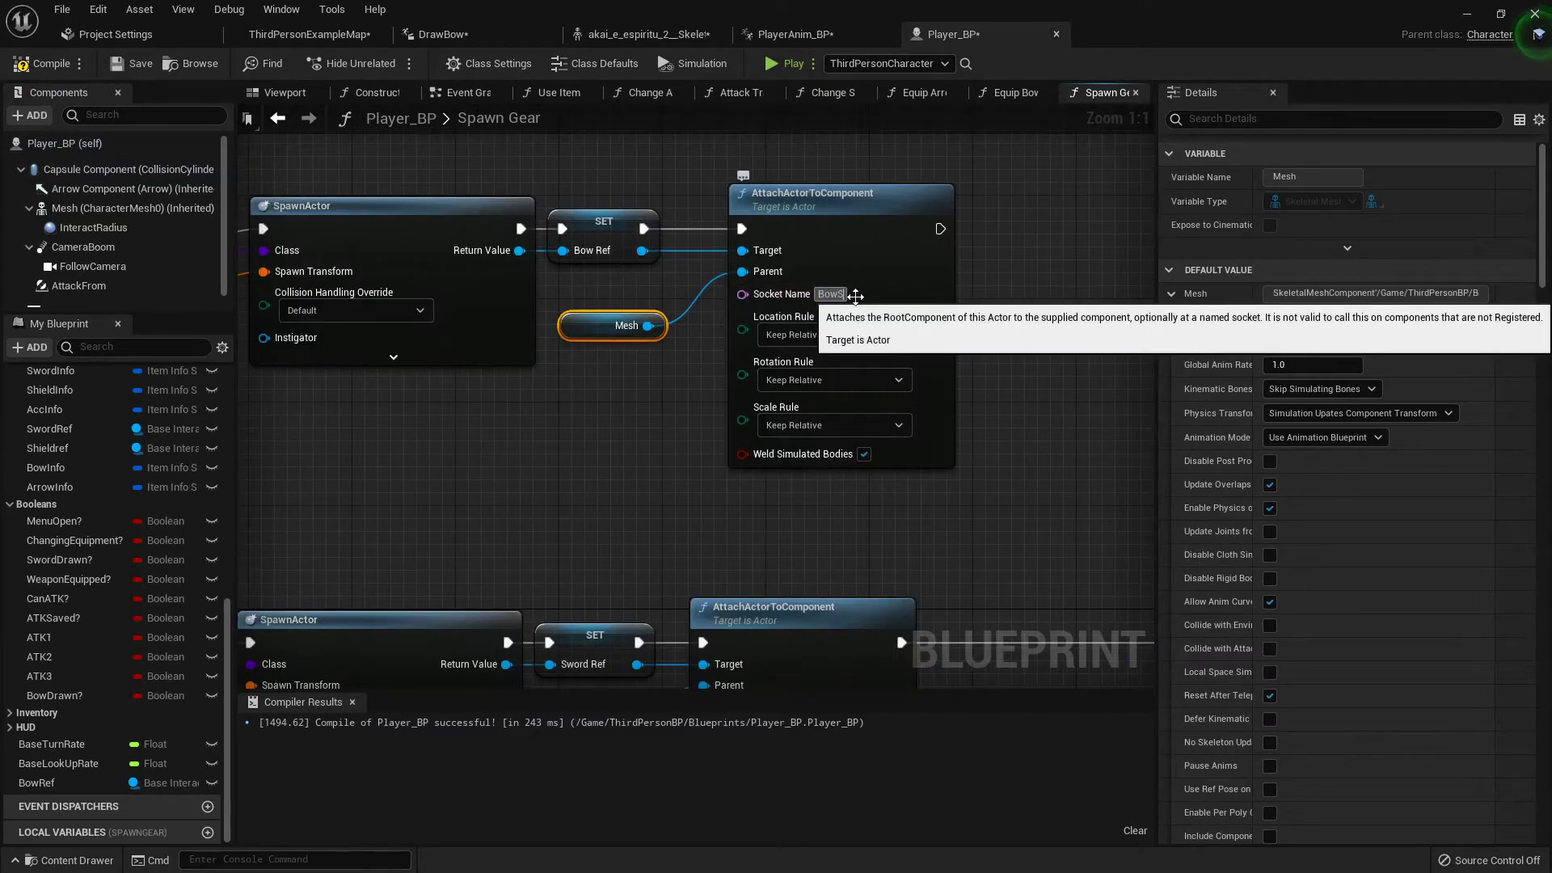
{"action": "type", "text": "lot"}
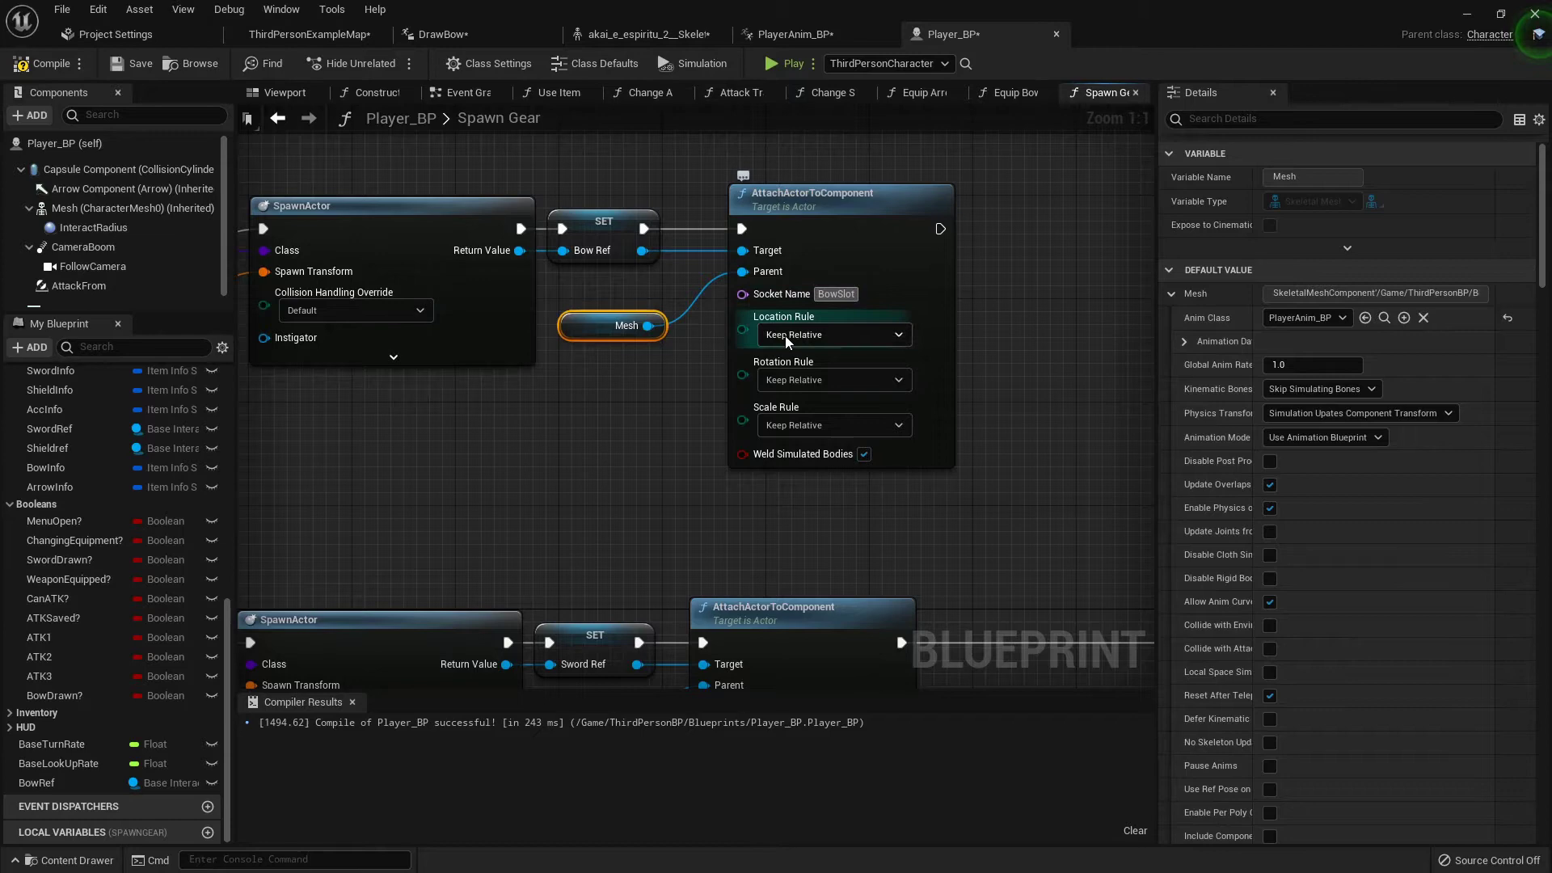
Step: Set the Location, Rotation and Scale Rules of the bow's AttachActorToComponent node to Snap to Target
{"action": "left_click", "coordinate": [821, 337]}
{"action": "left_click", "coordinate": [816, 373]}
{"action": "left_click", "coordinate": [833, 380]}
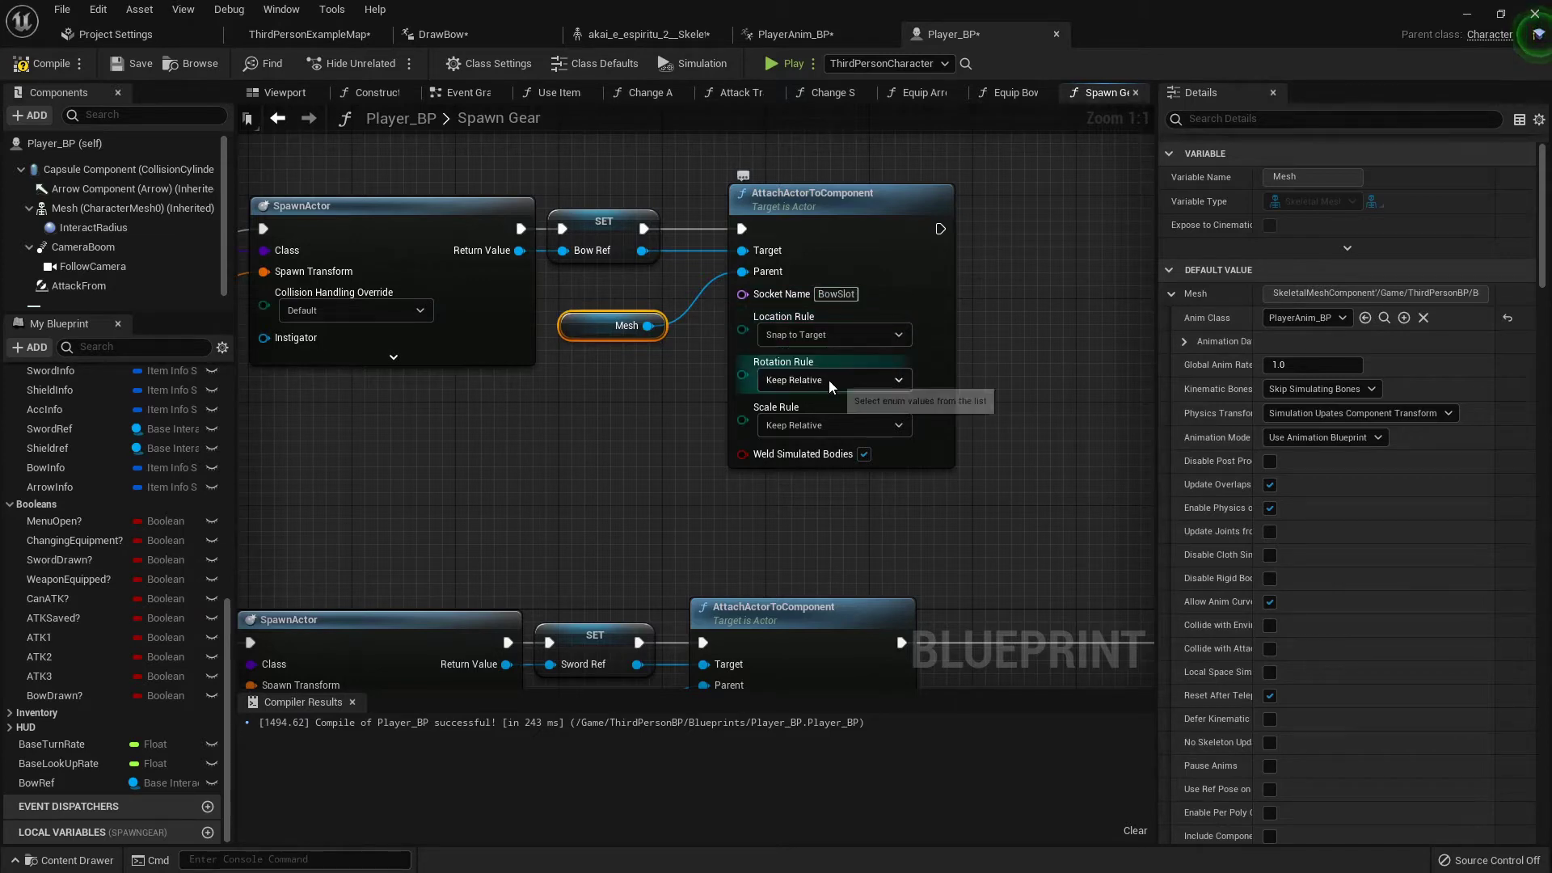
{"action": "left_click", "coordinate": [797, 418]}
{"action": "left_click", "coordinate": [839, 426]}
{"action": "left_click", "coordinate": [788, 465]}
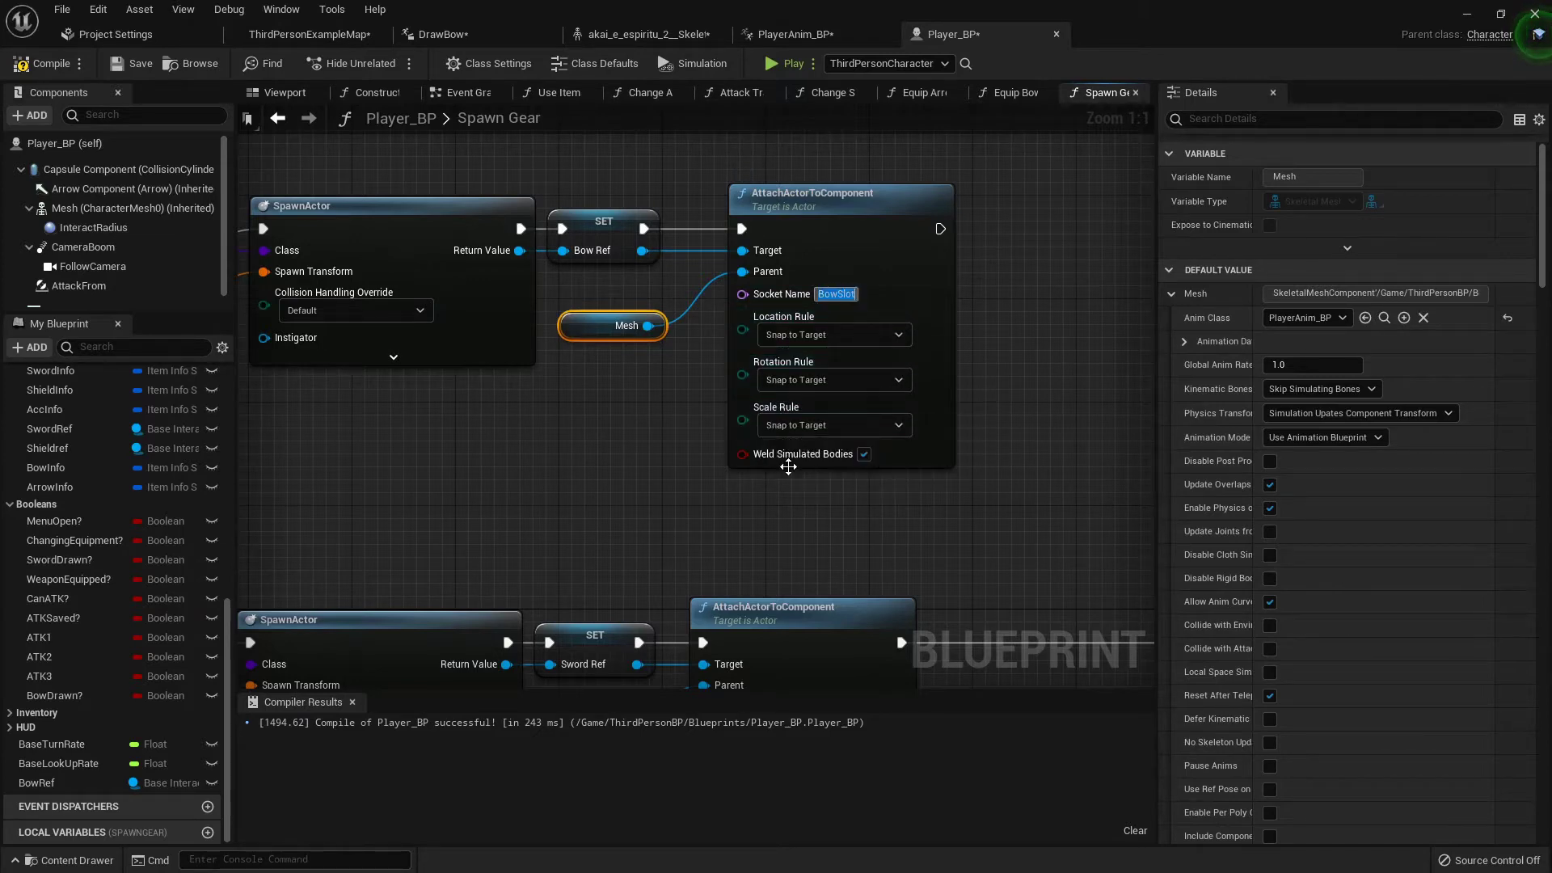
Step: Copy the checked Weapon Equipped? SET node, wire it after the bow's AttachActorToComponent, and compile Player_BP
{"action": "scroll", "coordinate": [988, 455], "scroll_direction": "down", "scroll_amount": 3}
{"action": "right_click_drag", "start_coordinate": [988, 455], "coordinate": [721, 390]}
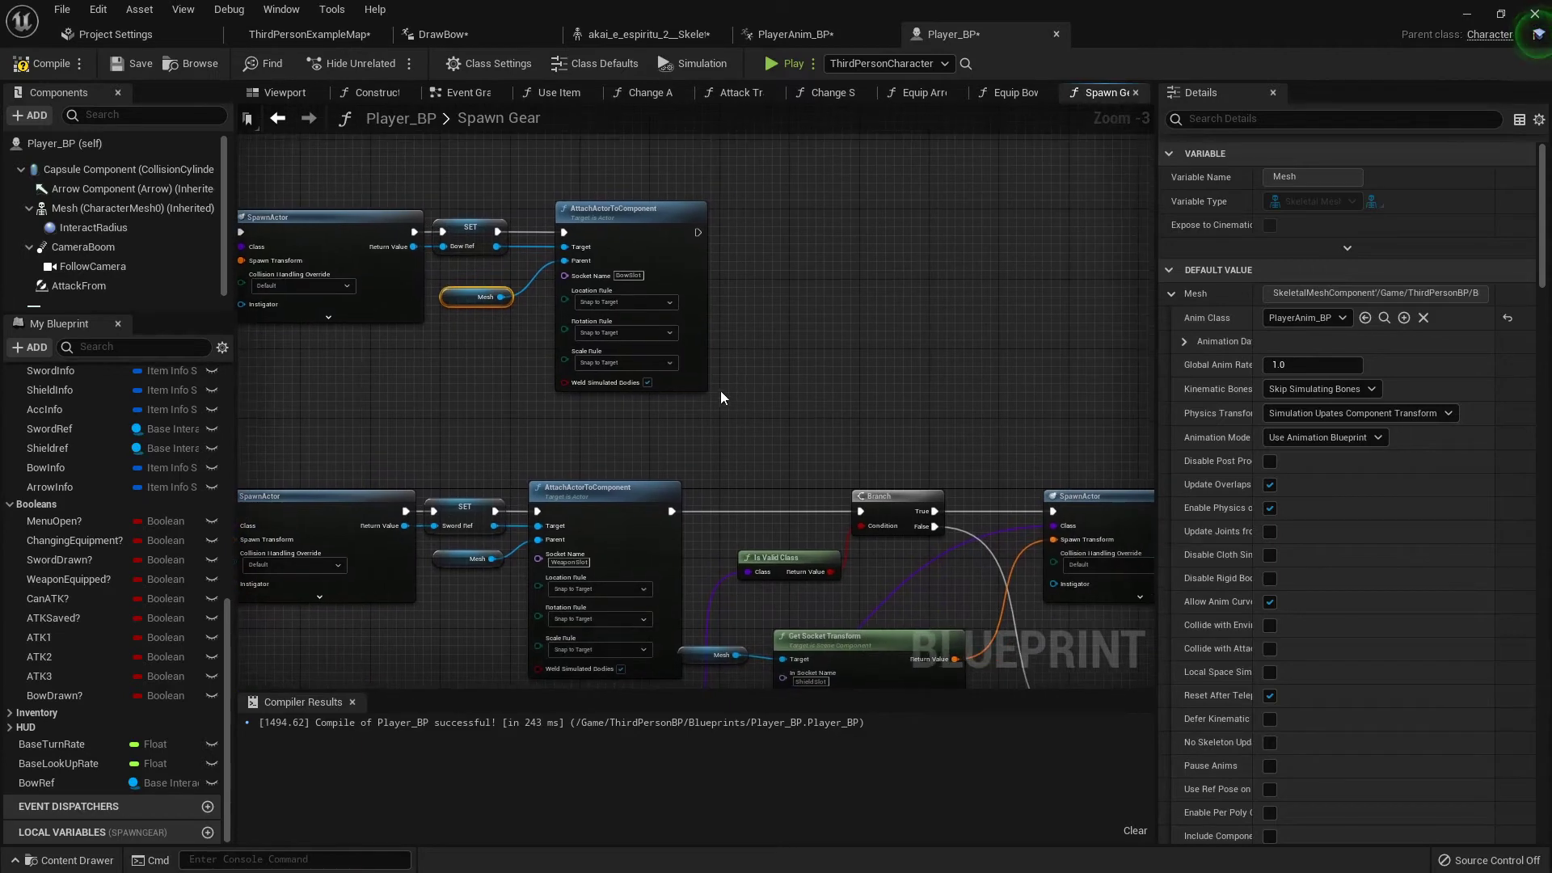
{"action": "scroll", "coordinate": [595, 435], "scroll_direction": "down", "scroll_amount": 2}
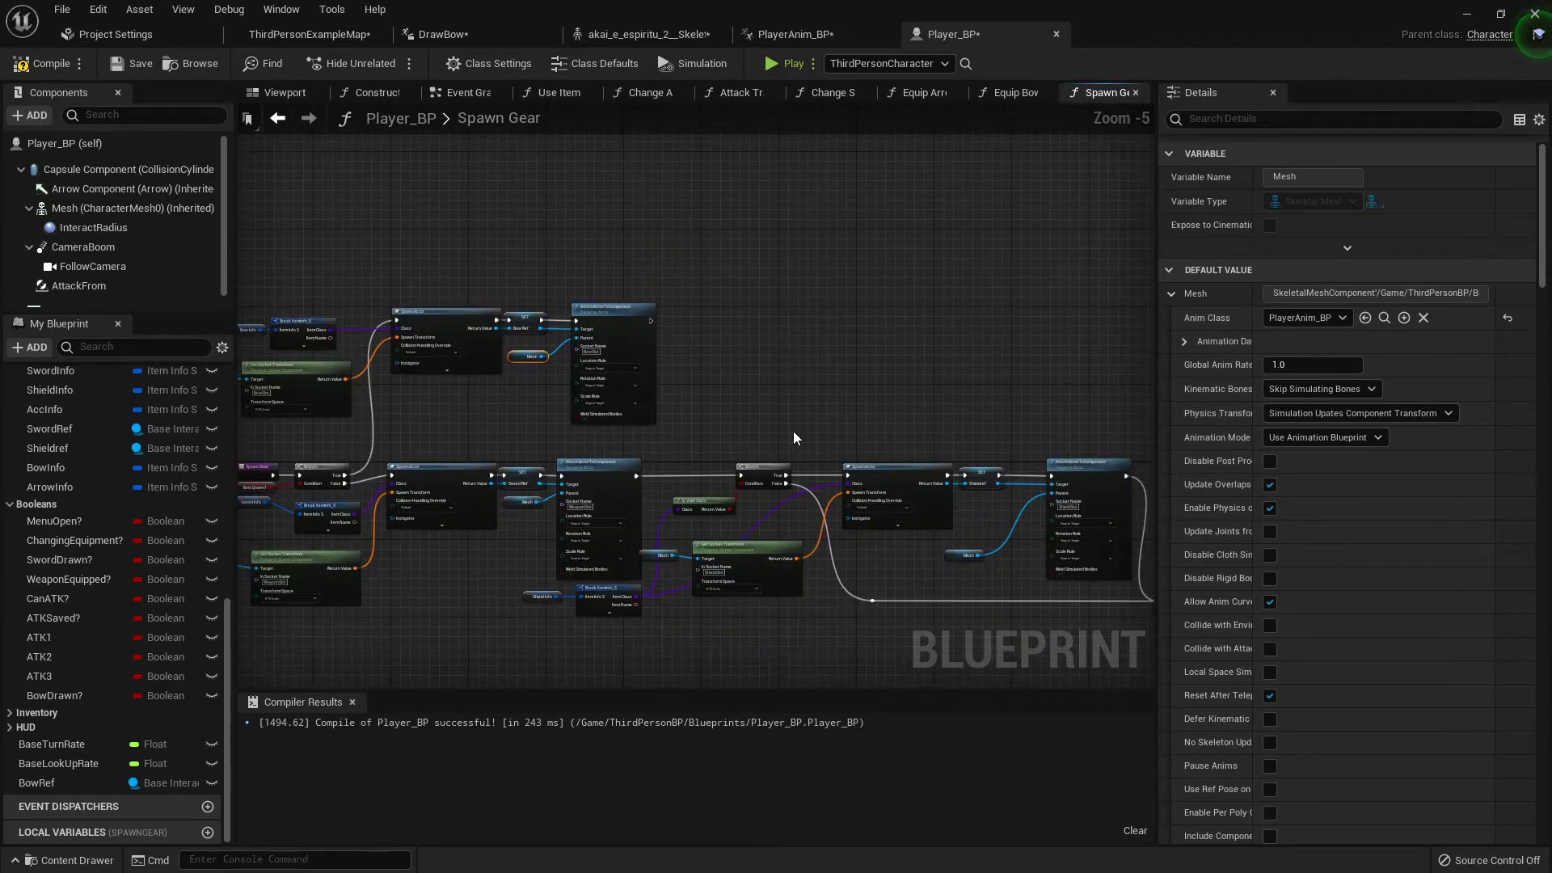
{"action": "right_click_drag", "start_coordinate": [793, 436], "coordinate": [584, 399]}
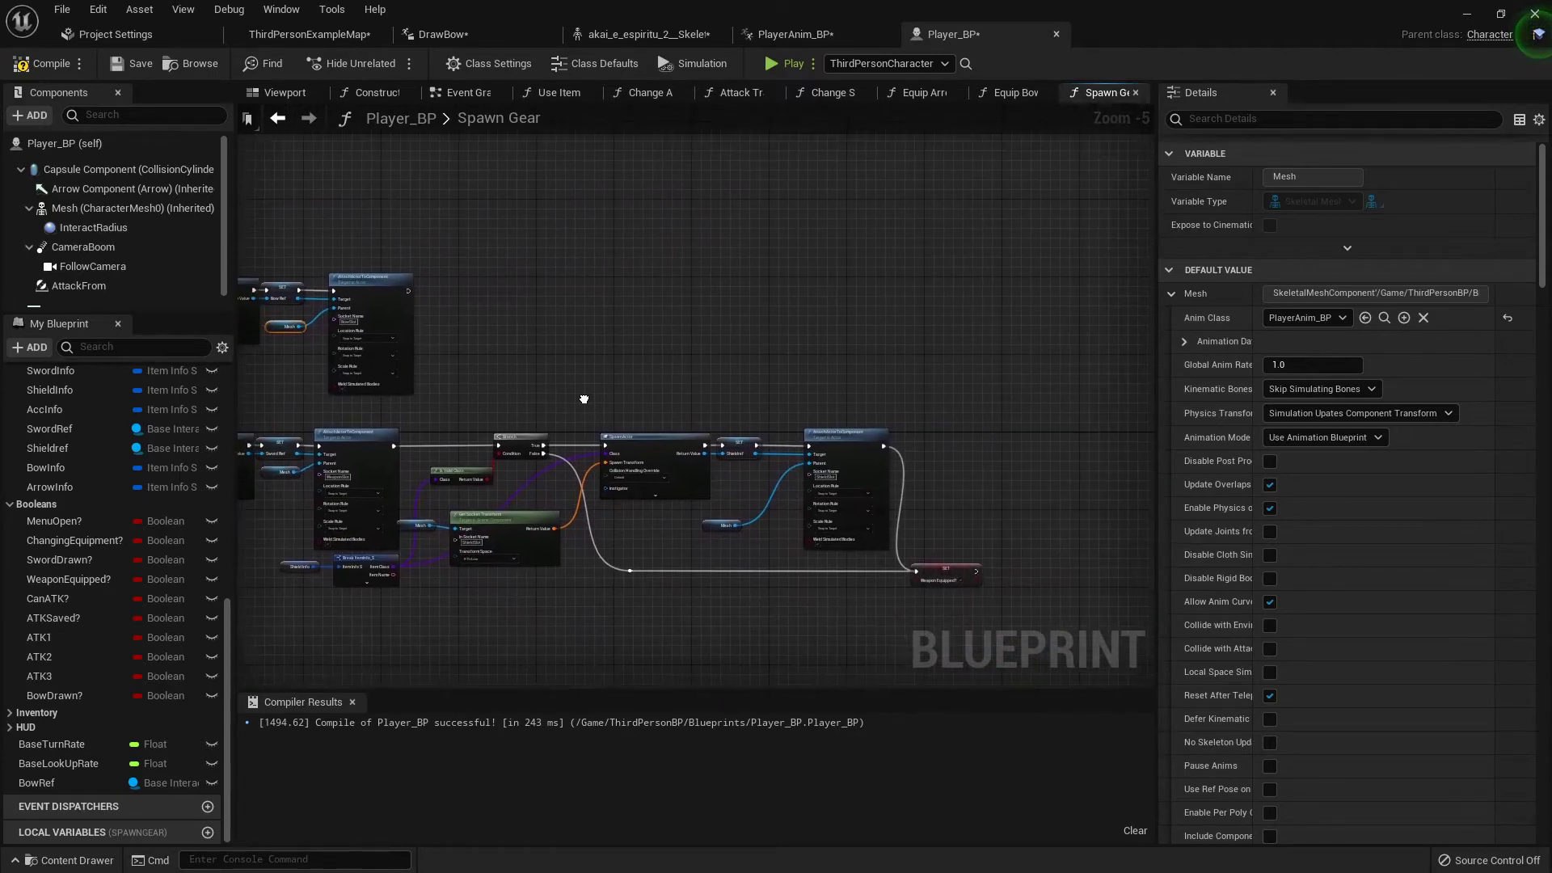
{"action": "left_click", "coordinate": [954, 571]}
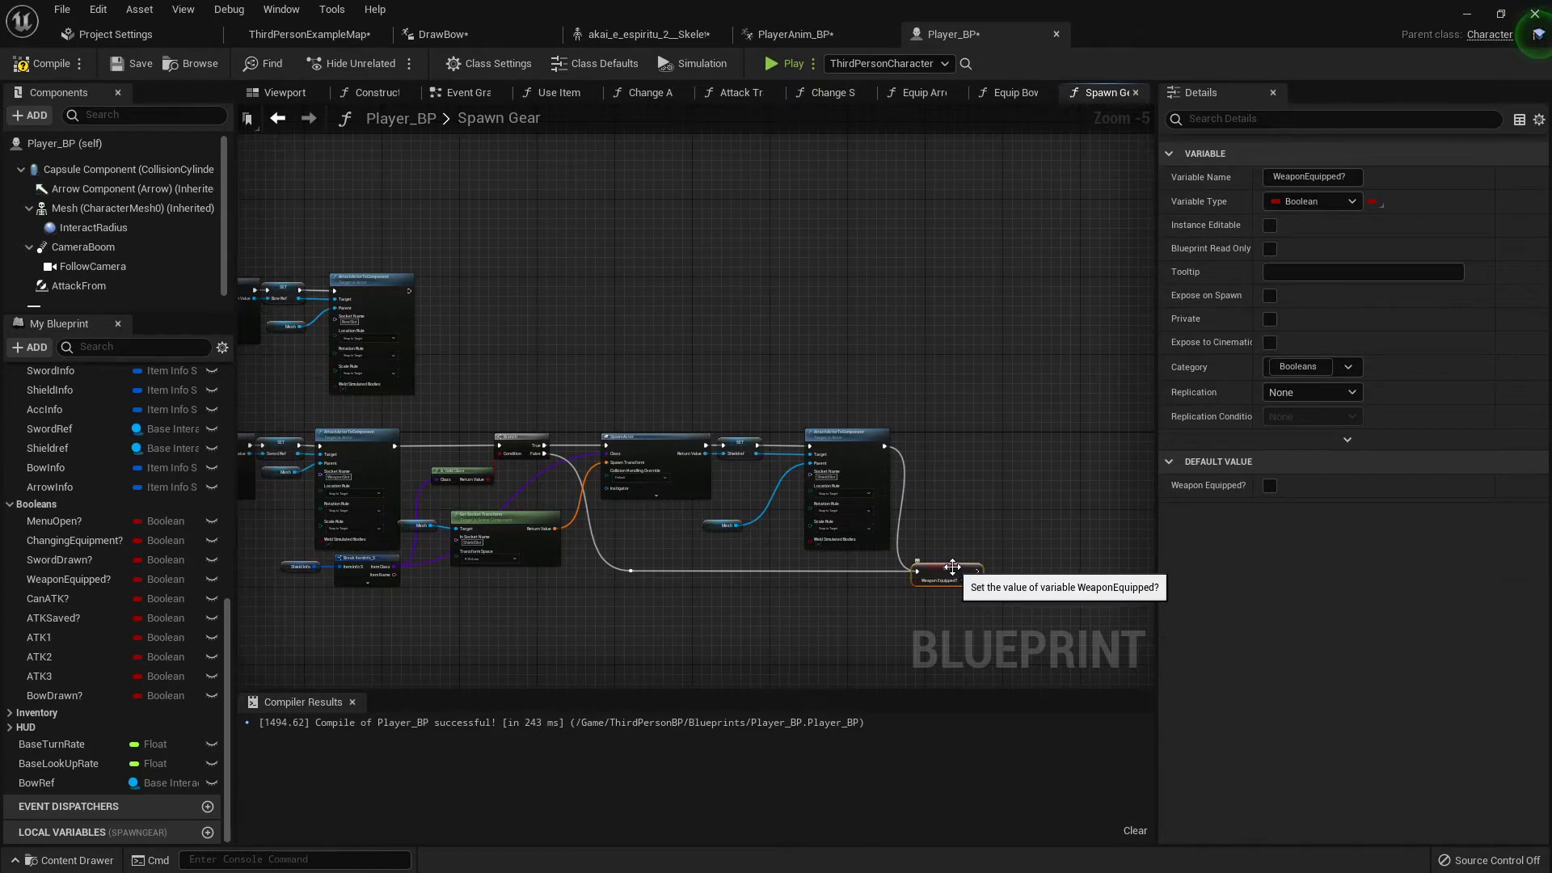
{"action": "key", "text": "Home"}
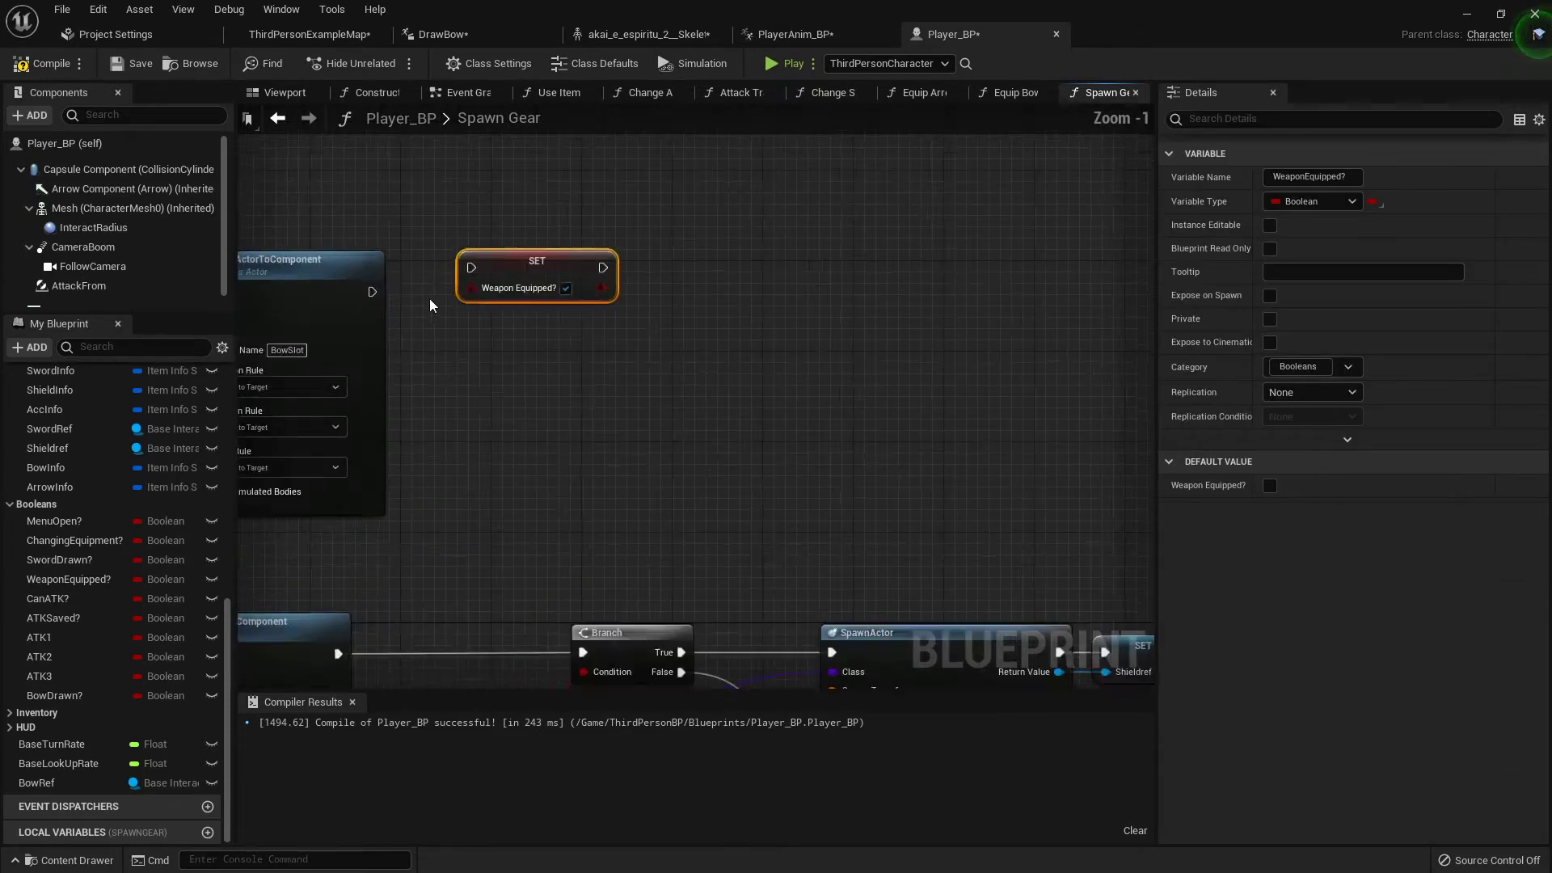
{"action": "left_click_drag", "start_coordinate": [482, 269], "coordinate": [482, 269]}
{"action": "left_click_drag", "start_coordinate": [564, 270], "coordinate": [511, 297]}
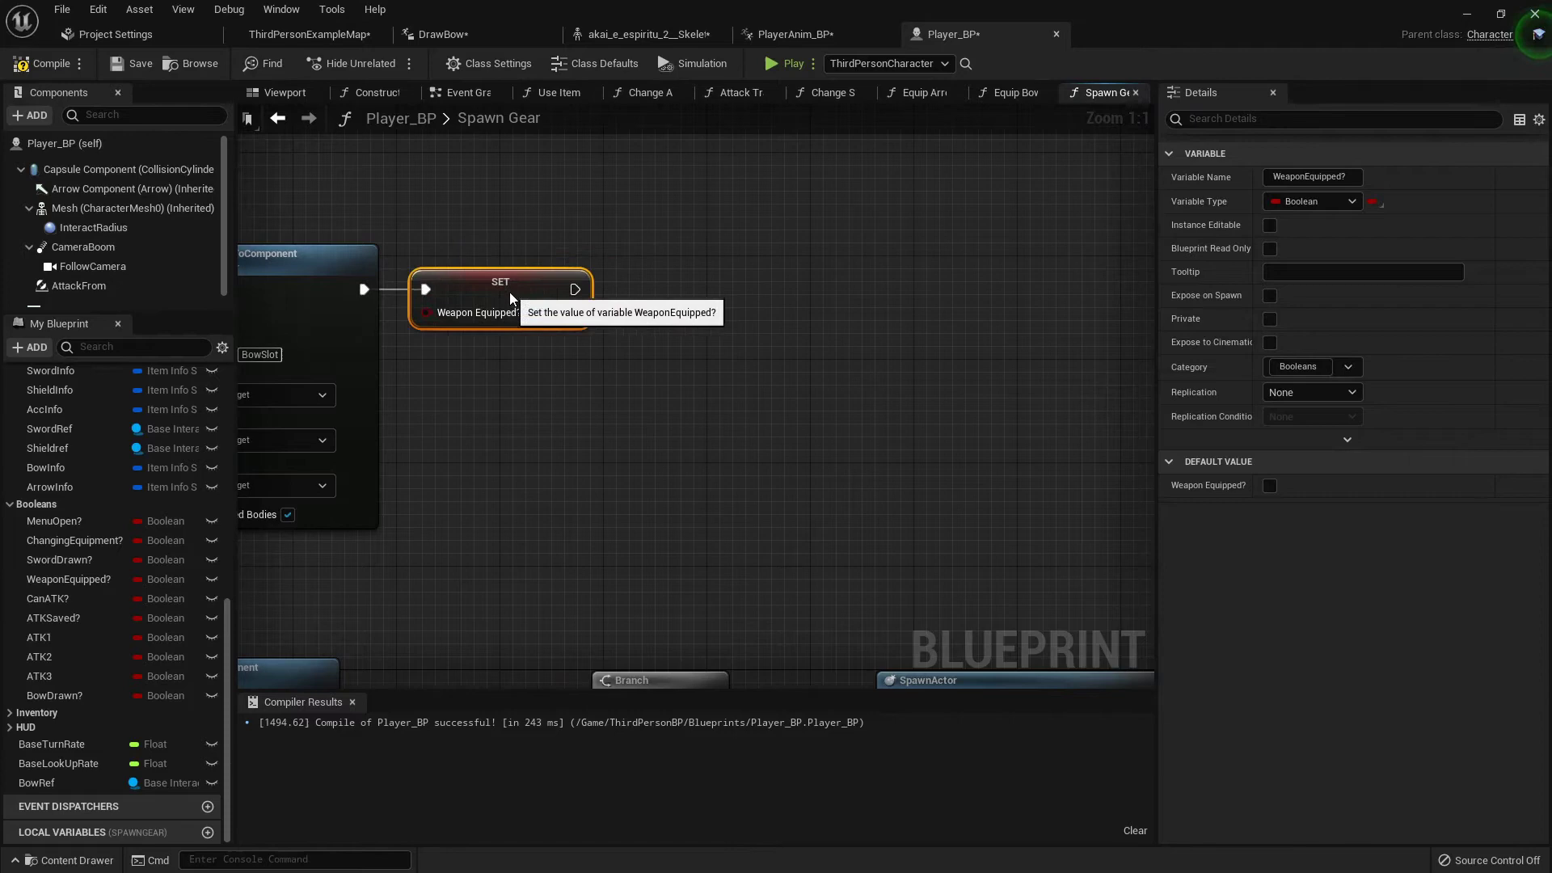
{"action": "left_click", "coordinate": [528, 327]}
{"action": "right_click_drag", "start_coordinate": [530, 442], "coordinate": [960, 401]}
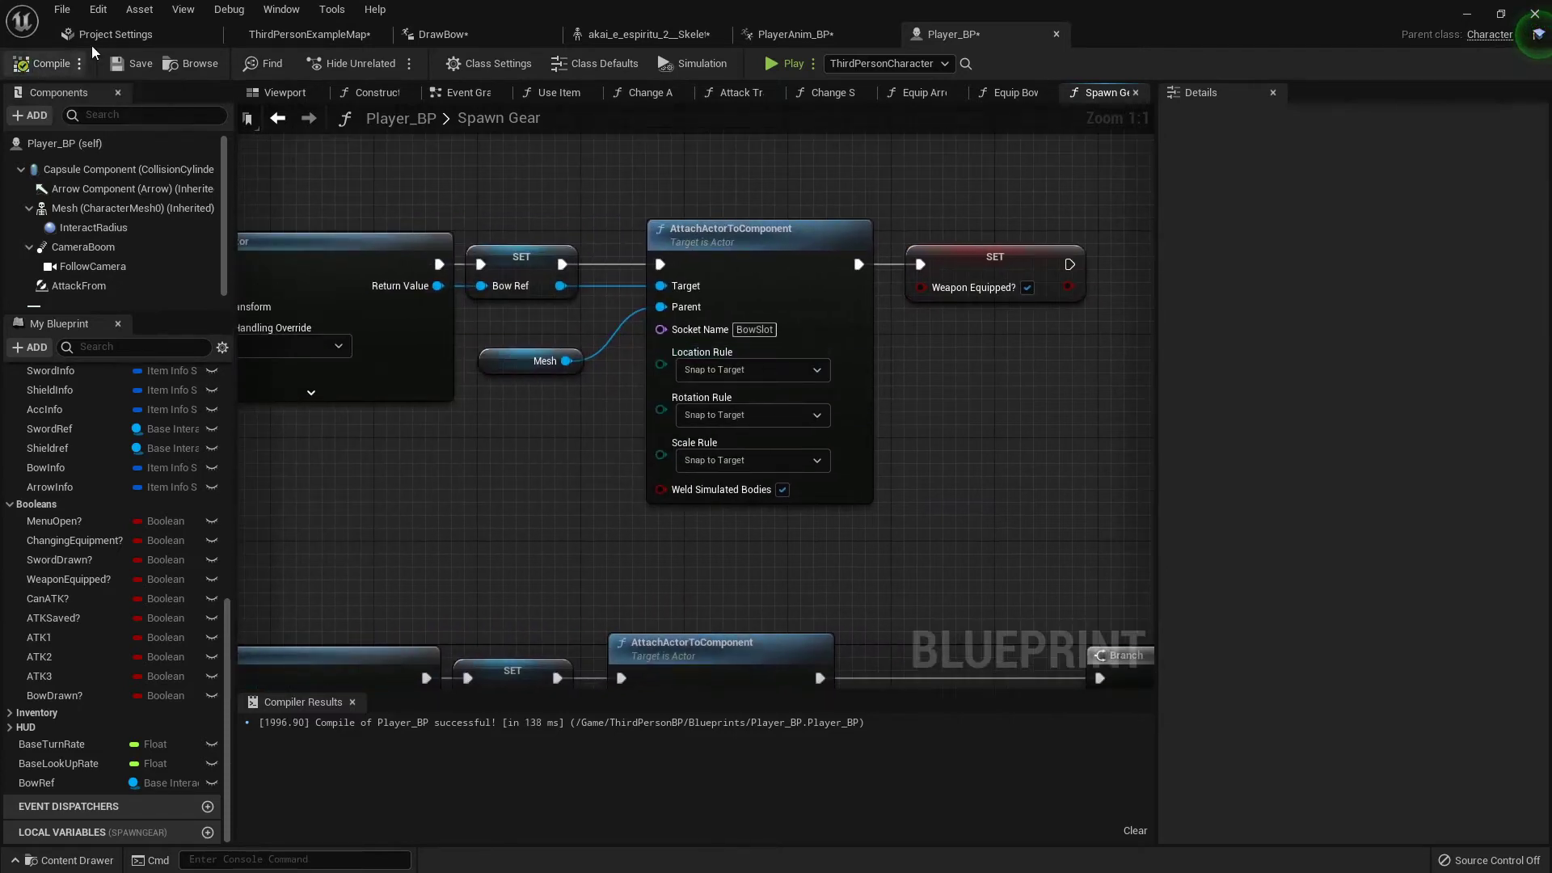
Step: Add the existing SpawnGear skeleton notify to the DrawBow animation at about frame 395
{"action": "left_click", "coordinate": [310, 34]}
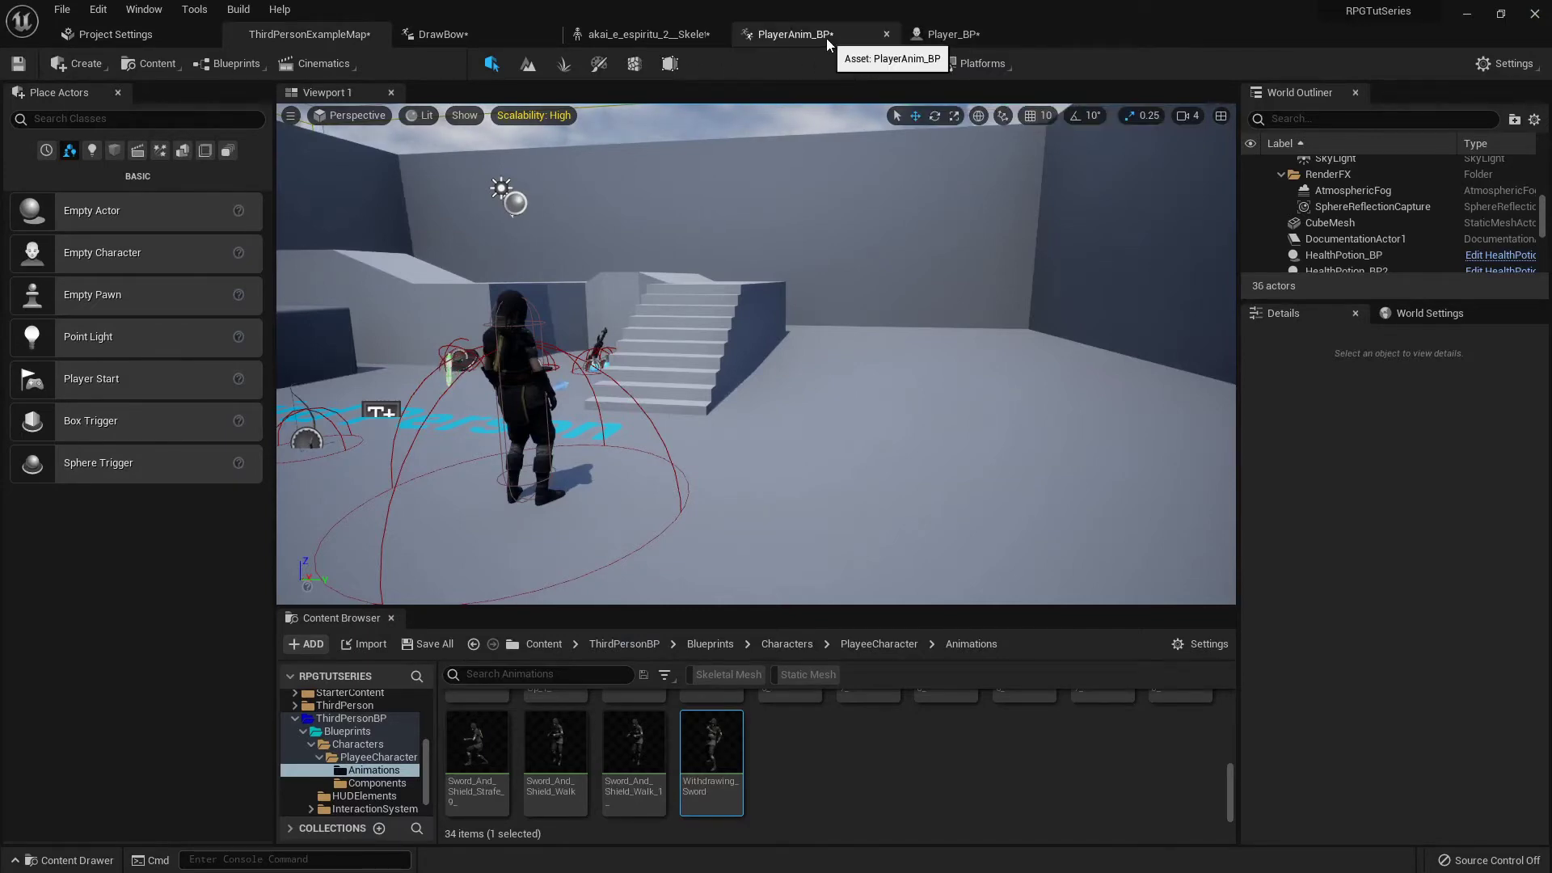
{"action": "left_click", "coordinate": [444, 32]}
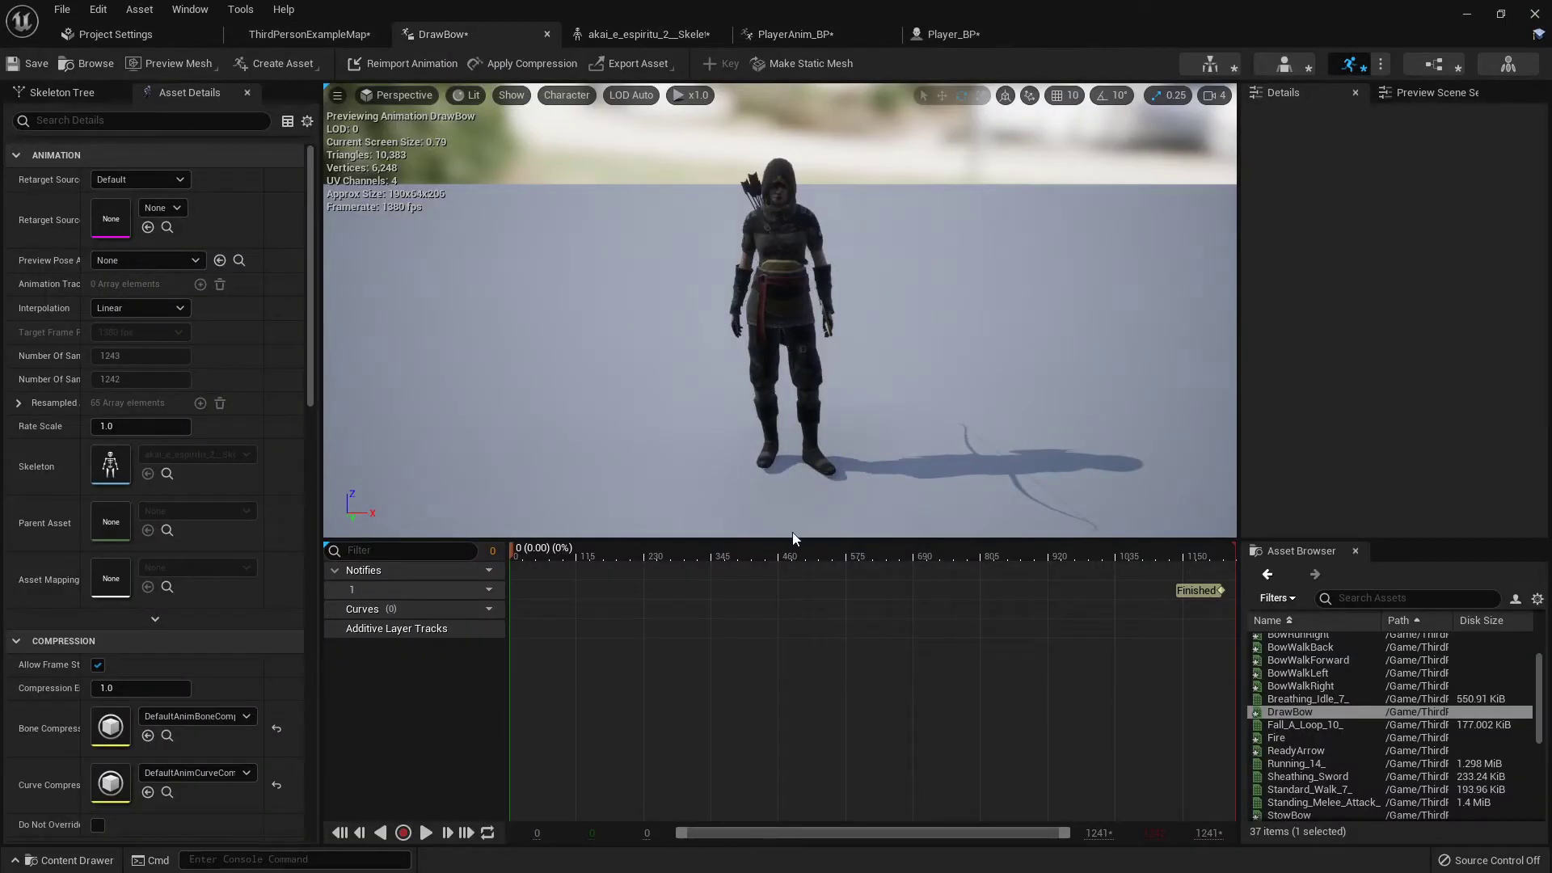
{"action": "left_click_drag", "start_coordinate": [773, 551], "coordinate": [741, 552]}
{"action": "right_click", "coordinate": [743, 588]}
{"action": "mouse_move", "coordinate": [808, 621]}
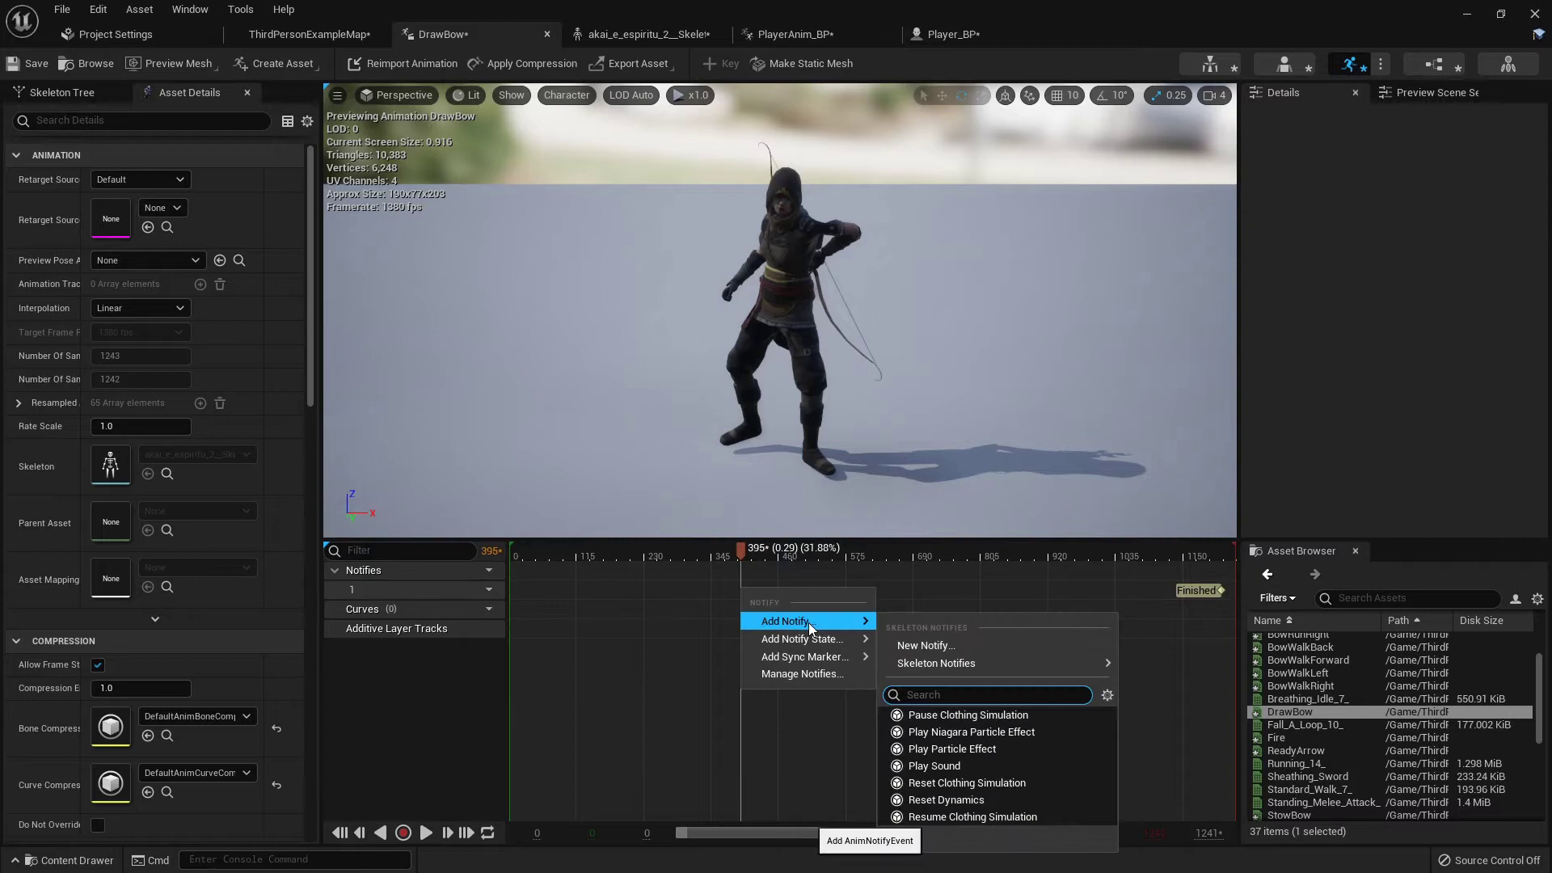
{"action": "mouse_move", "coordinate": [1016, 661]}
{"action": "left_click", "coordinate": [1156, 689]}
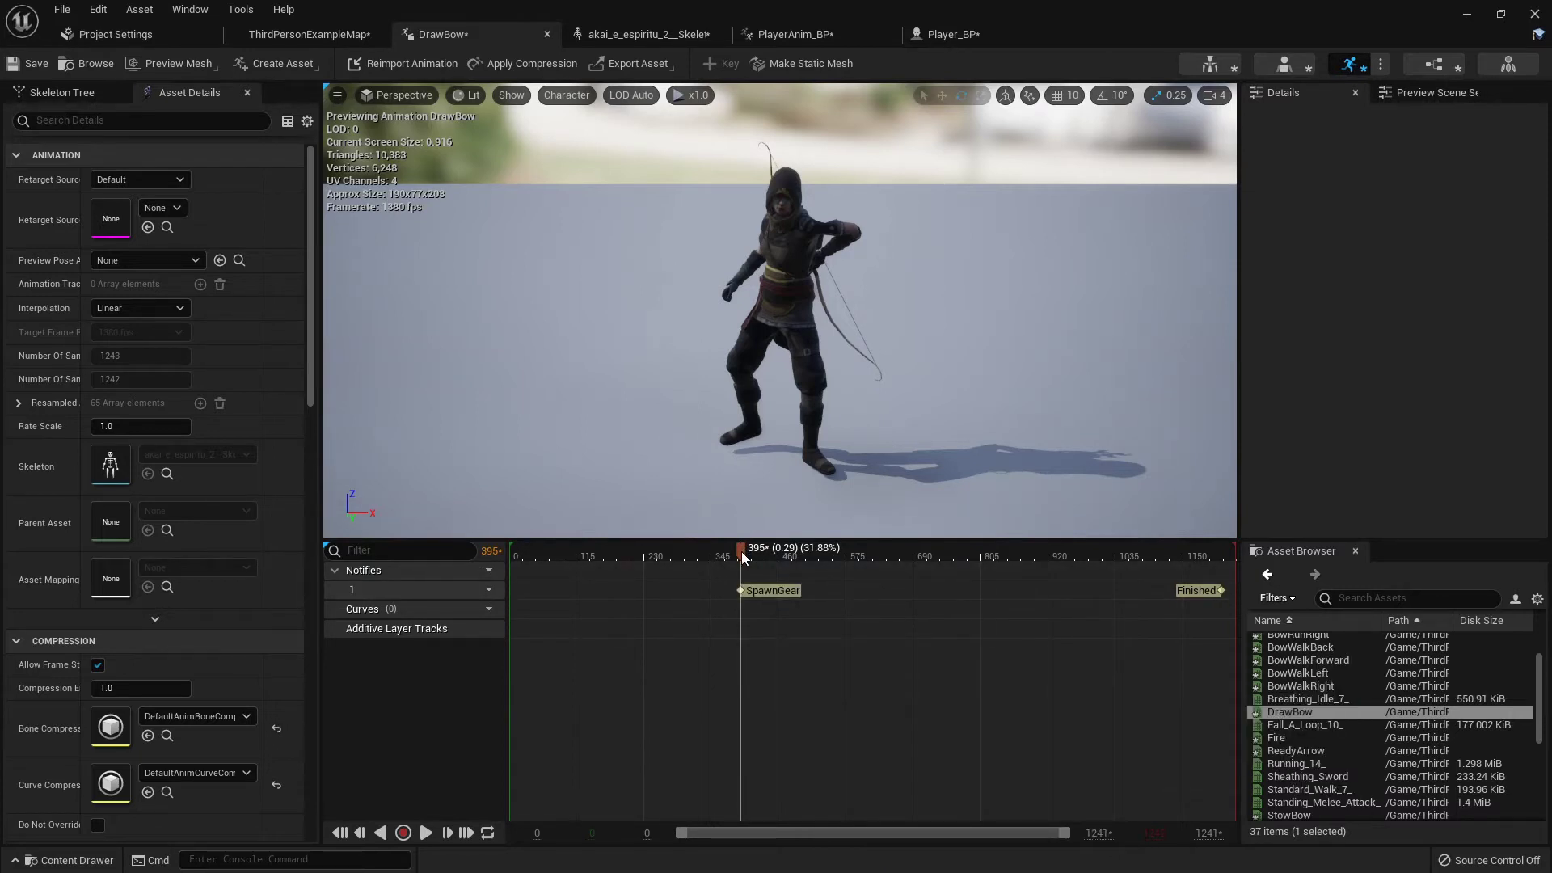
Step: Add the existing DestroyGear skeleton notify to the StowBow animation at about frame 12
{"action": "mouse_move", "coordinate": [741, 551]}
{"action": "left_mouse_down"}
{"action": "mouse_move", "coordinate": [517, 549]}
{"action": "mouse_move", "coordinate": [1075, 586]}
{"action": "left_mouse_up"}
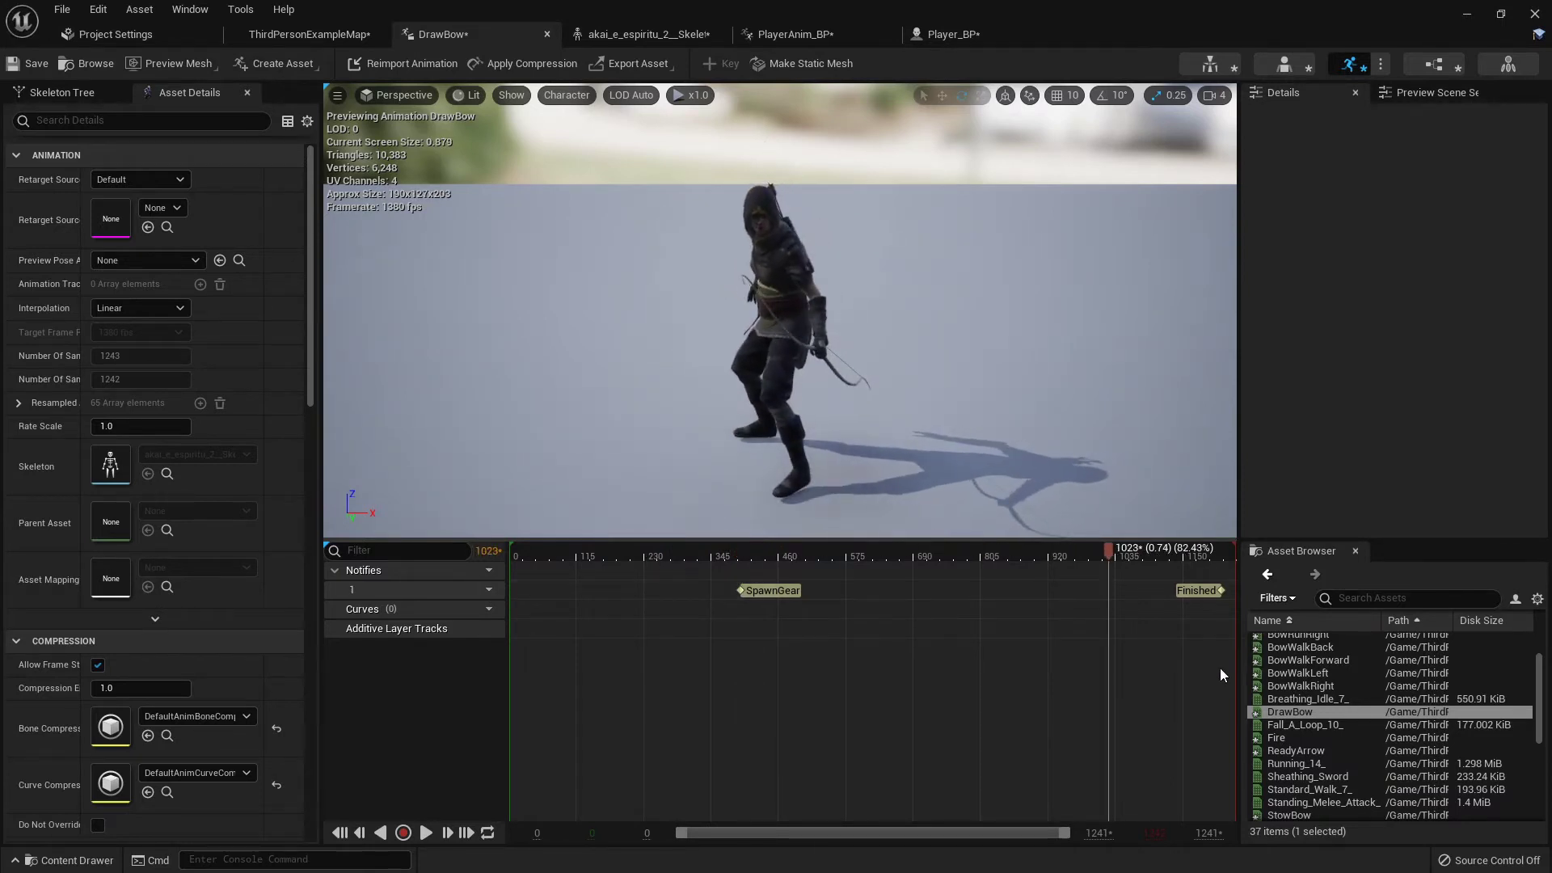
{"action": "scroll", "coordinate": [1298, 712], "scroll_direction": "down", "scroll_amount": 3}
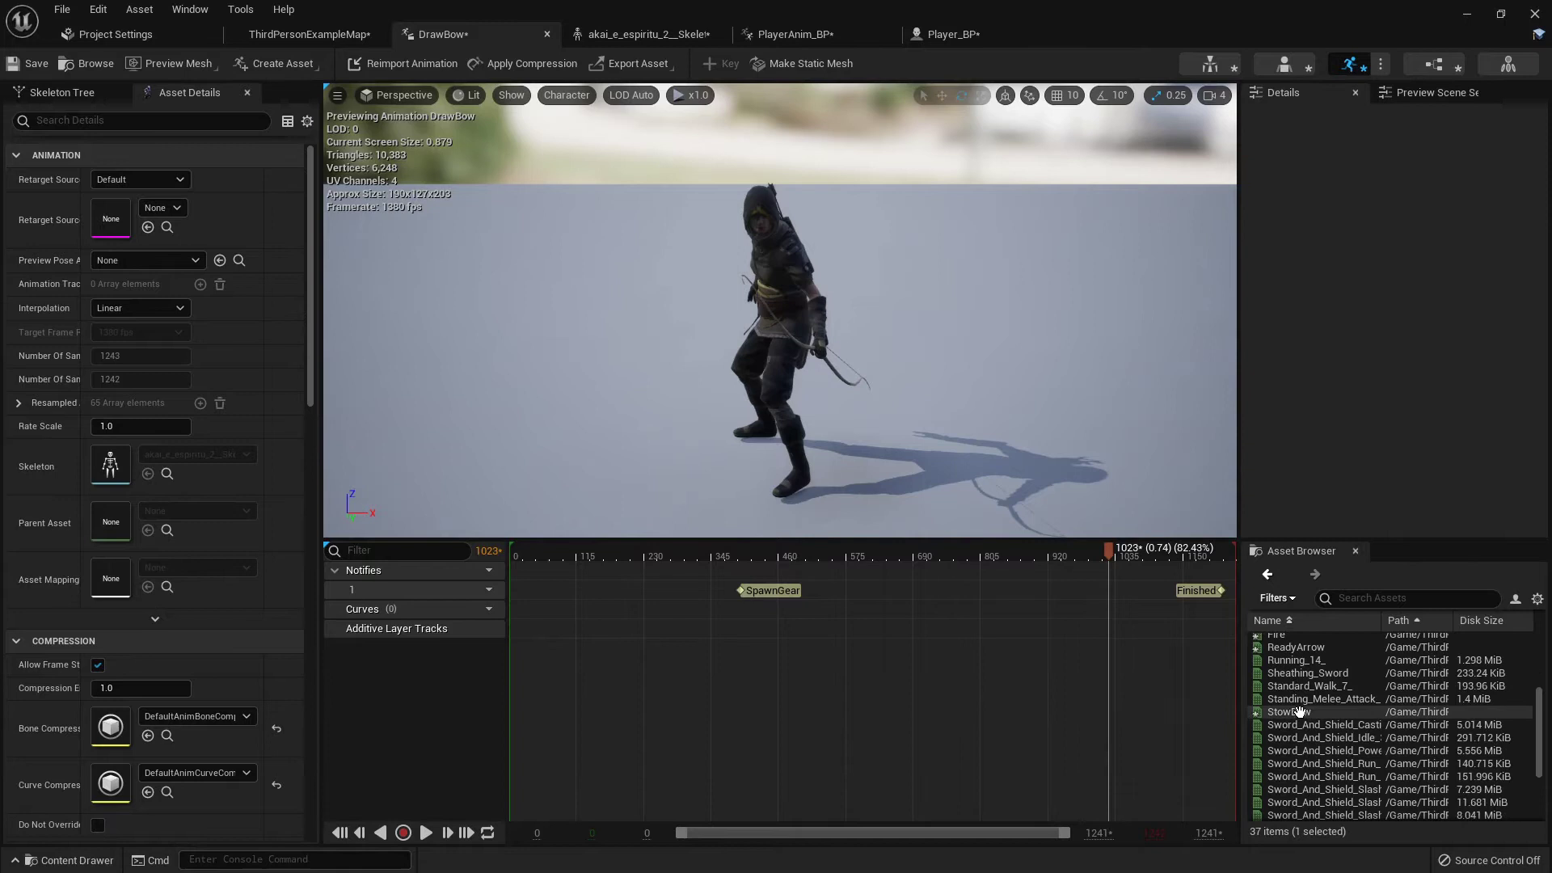
{"action": "left_click", "coordinate": [1299, 711]}
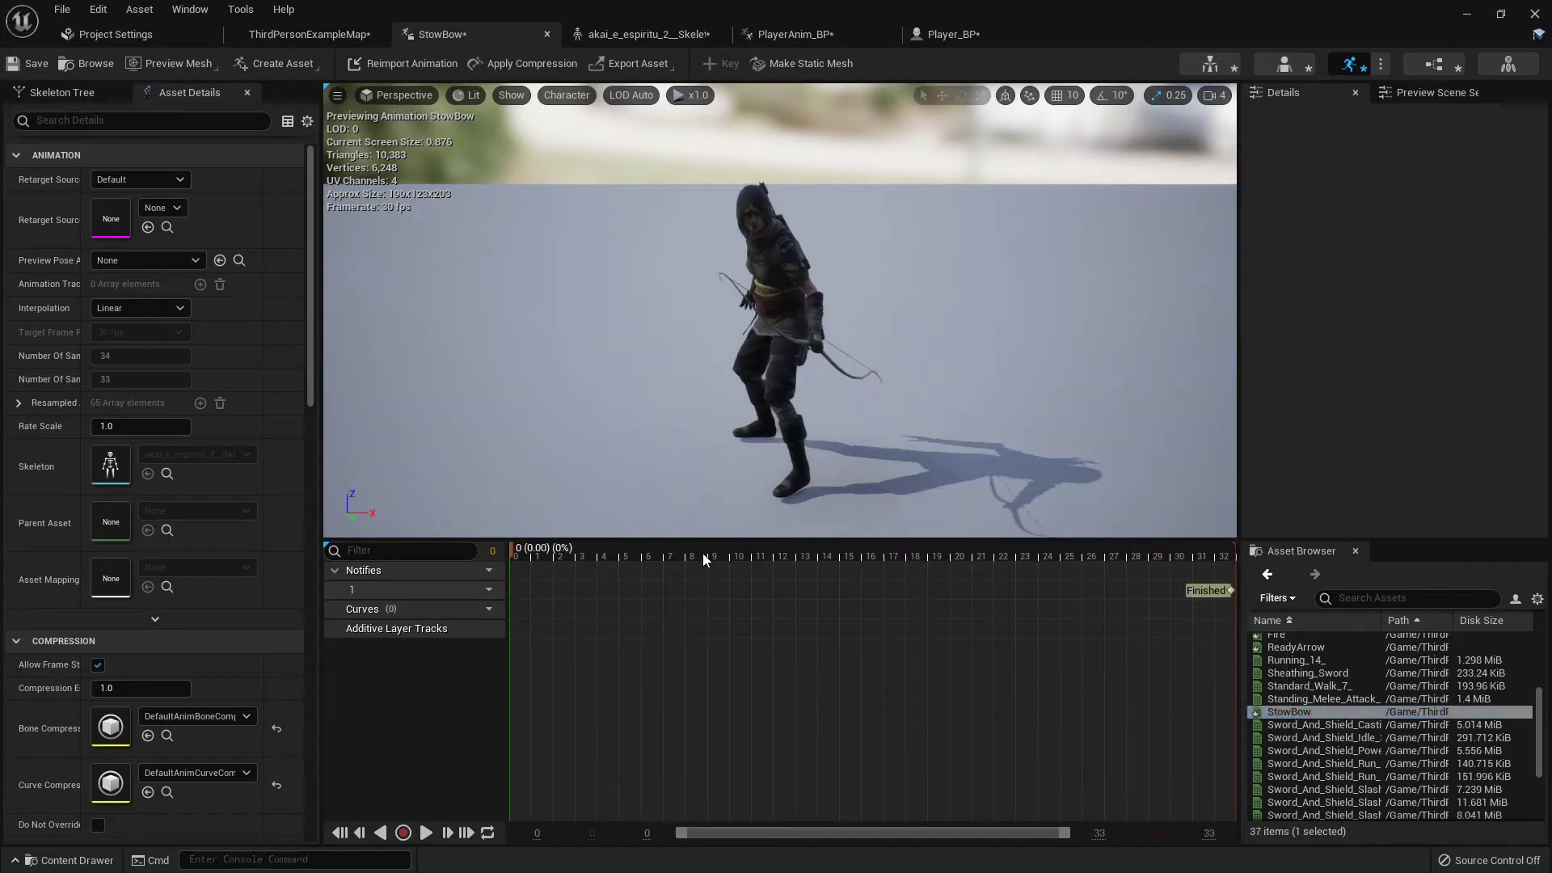
{"action": "left_click_drag", "start_coordinate": [703, 558], "coordinate": [781, 566]}
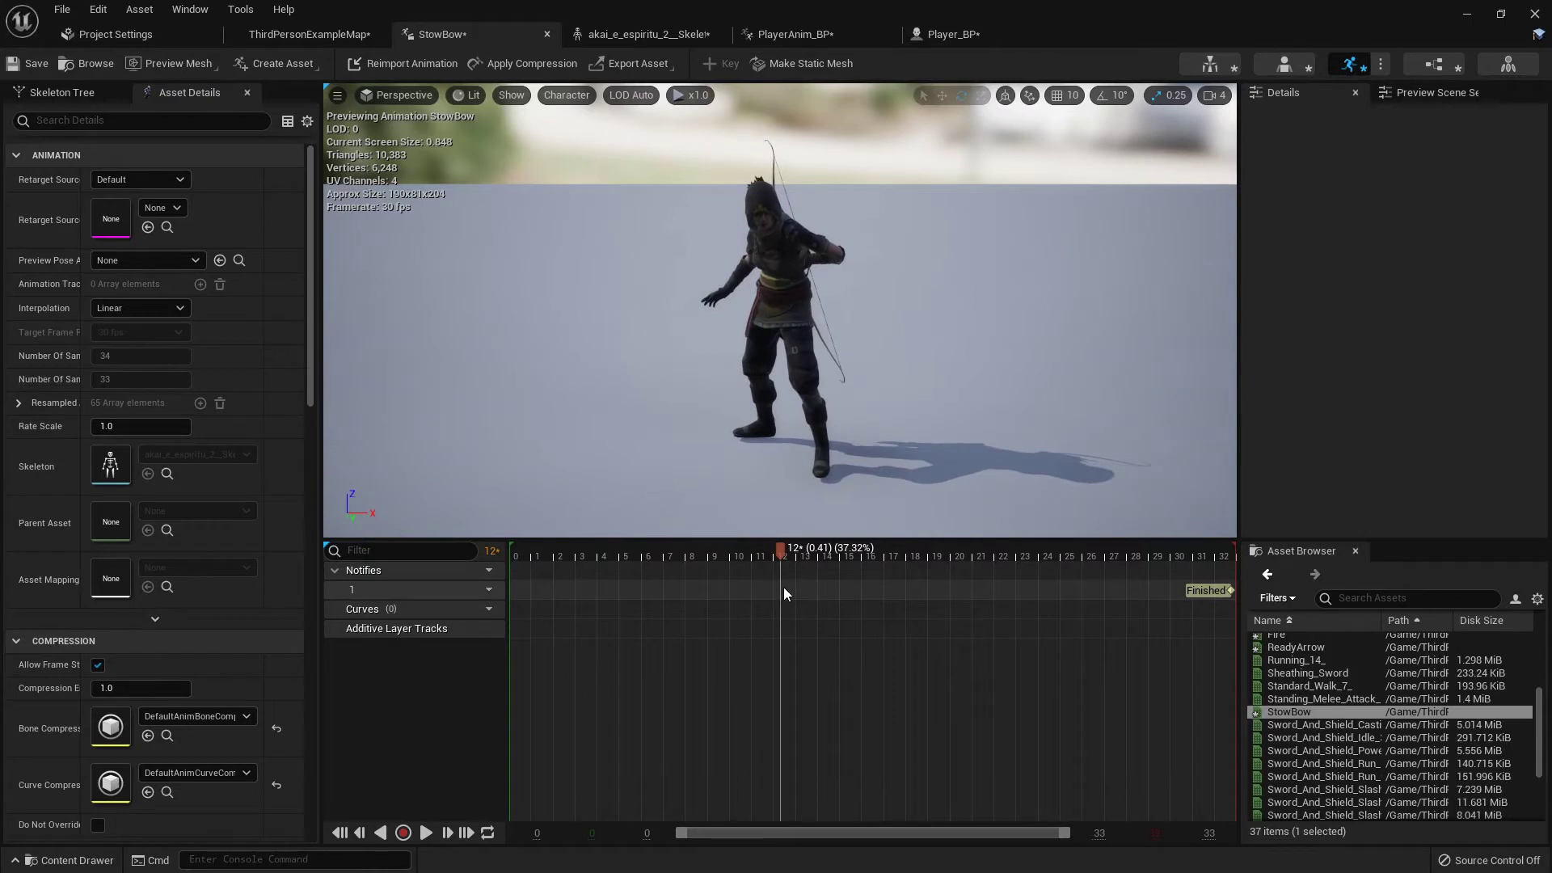
{"action": "right_click", "coordinate": [781, 589]}
{"action": "mouse_move", "coordinate": [861, 620]}
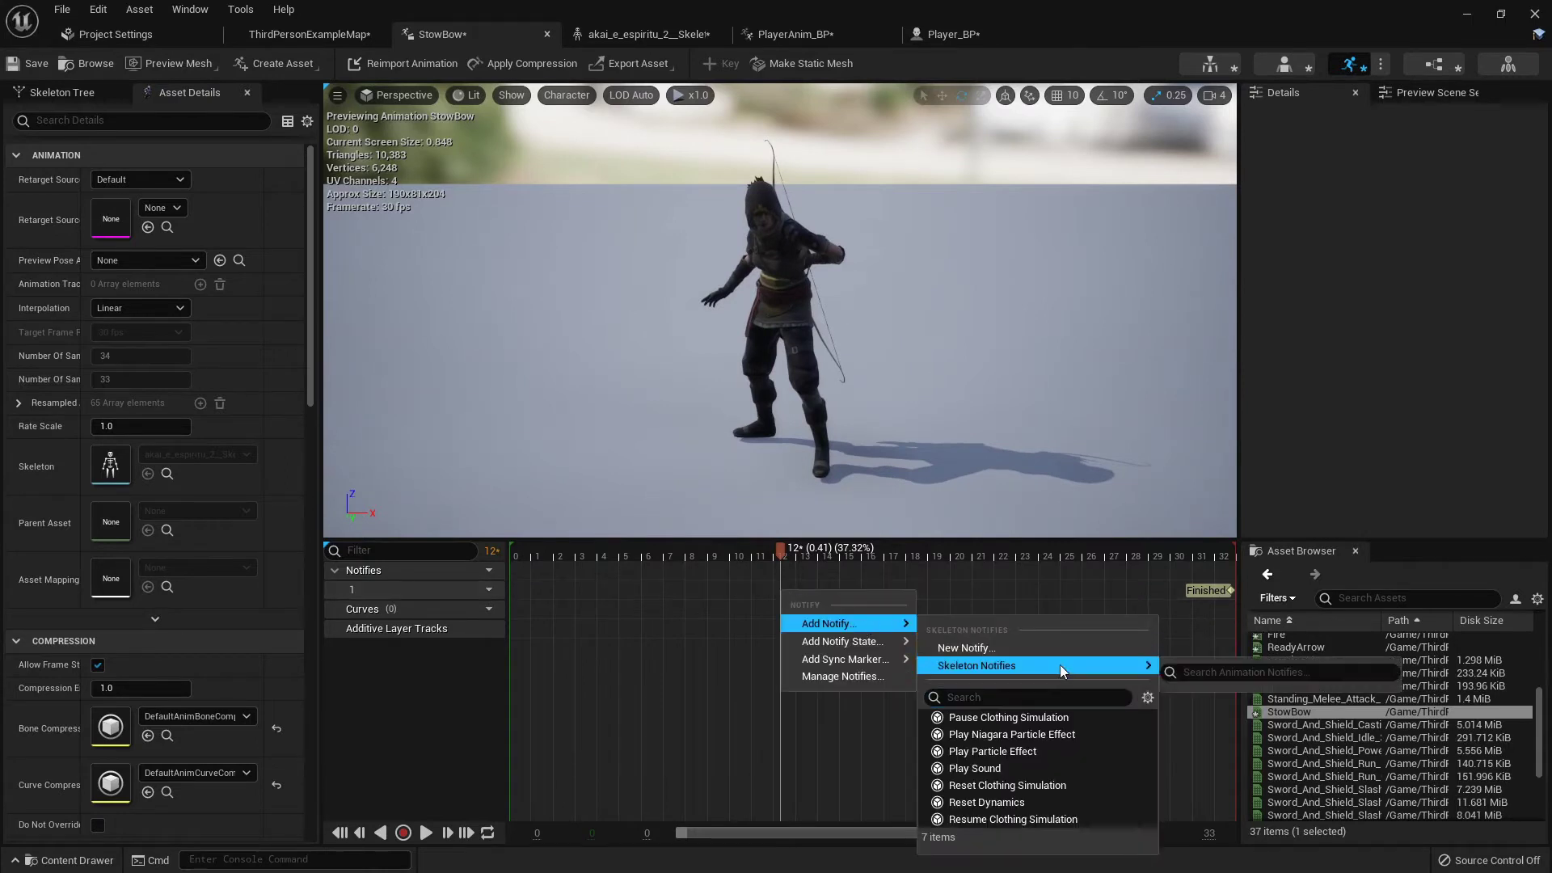
{"action": "mouse_move", "coordinate": [1152, 669]}
{"action": "left_click", "coordinate": [1226, 713]}
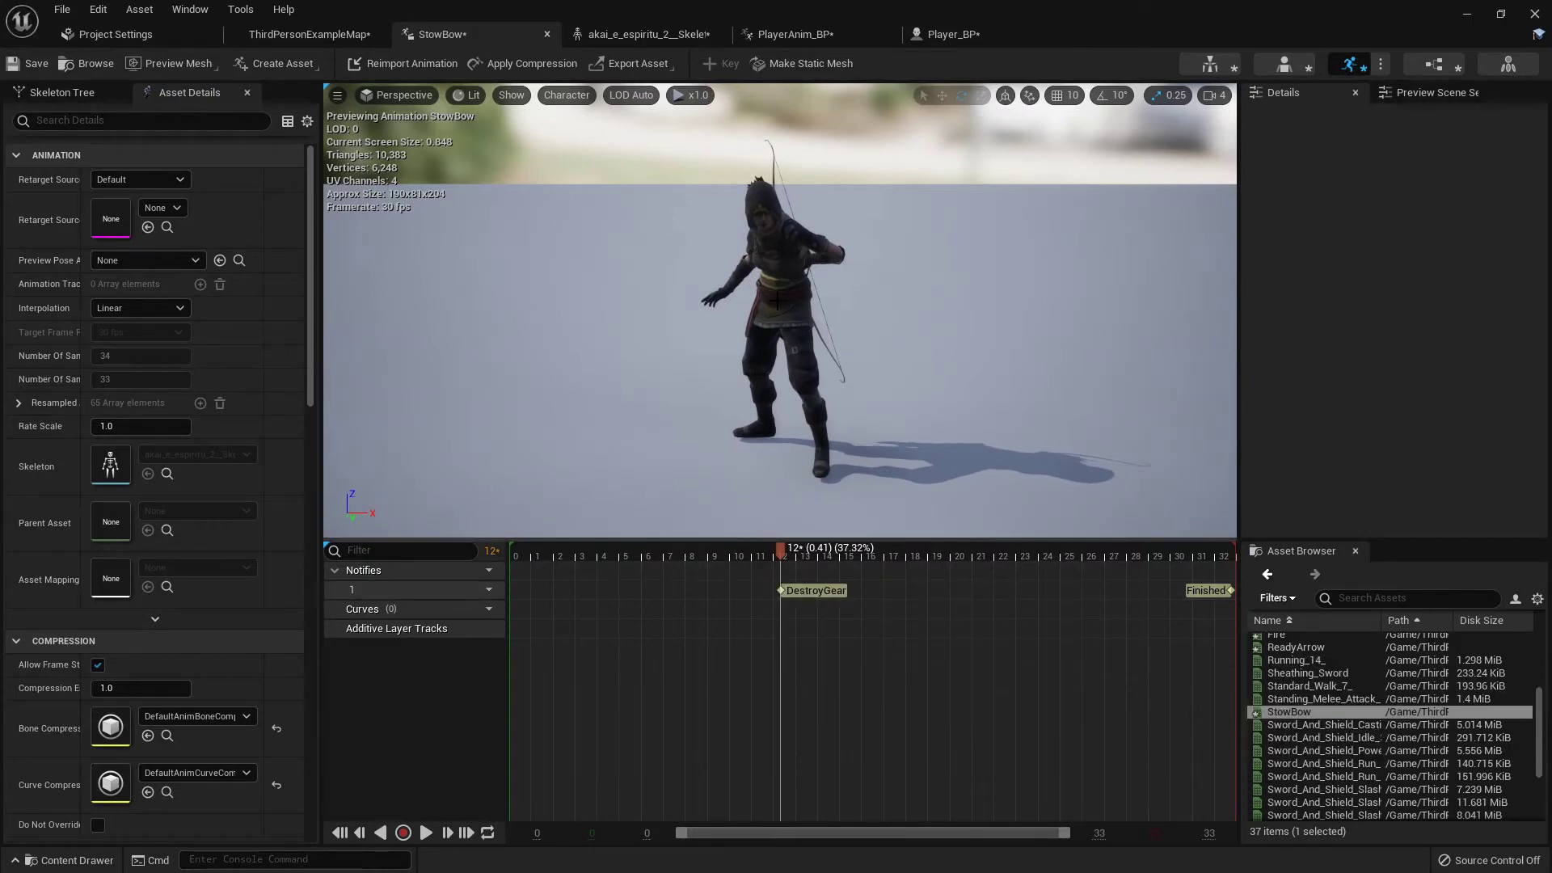
Step: Playtest the level by equipping the Wooden Bow from the inventory and drawing it, and end the play session
{"action": "left_click", "coordinate": [968, 37]}
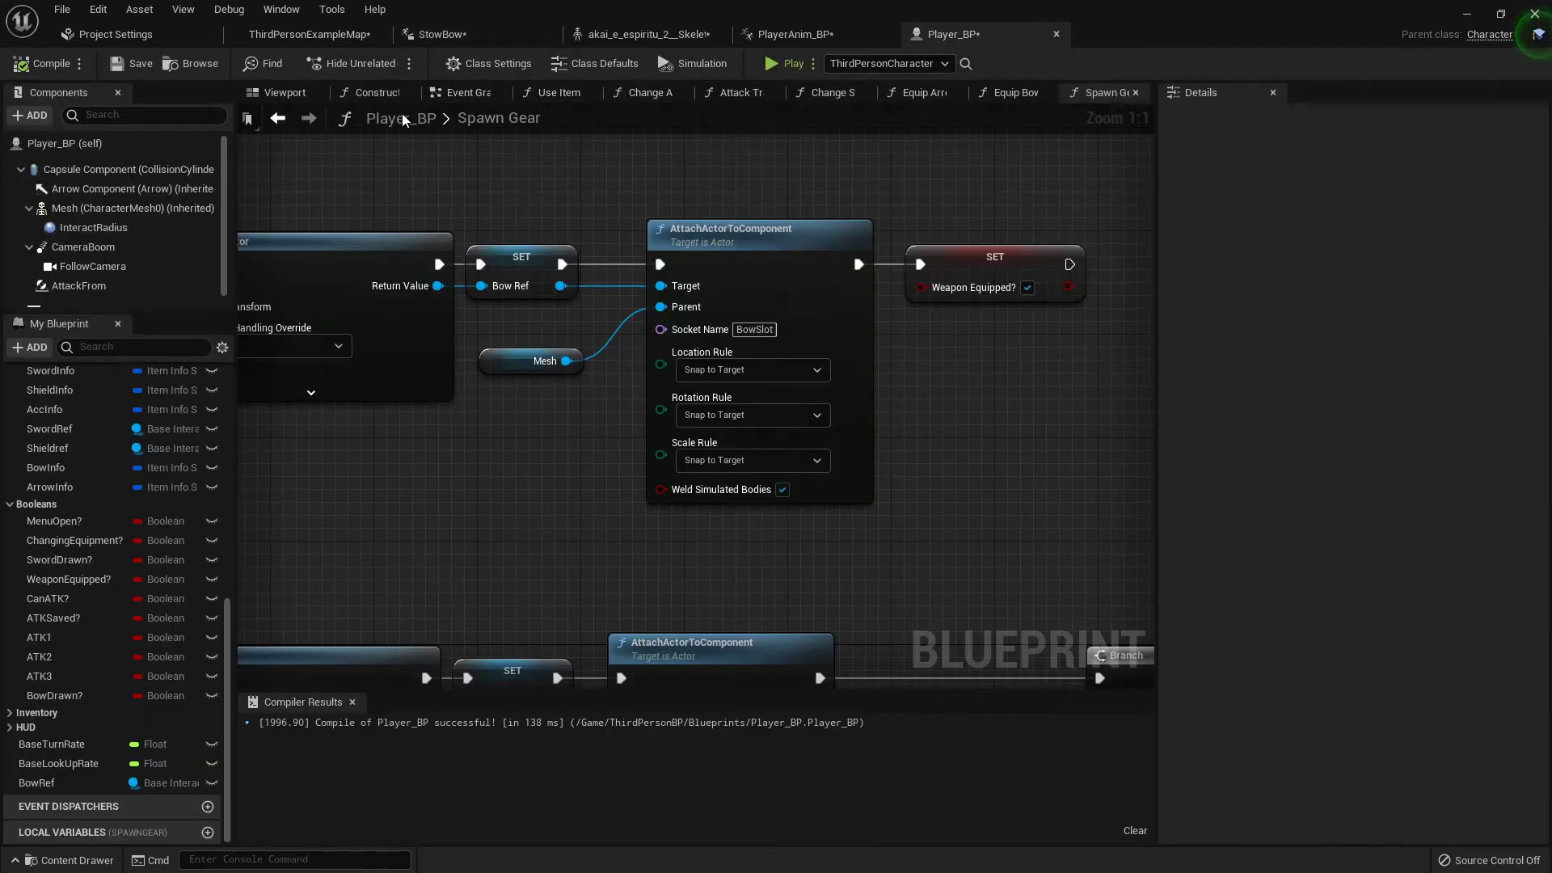
{"action": "left_click", "coordinate": [310, 34]}
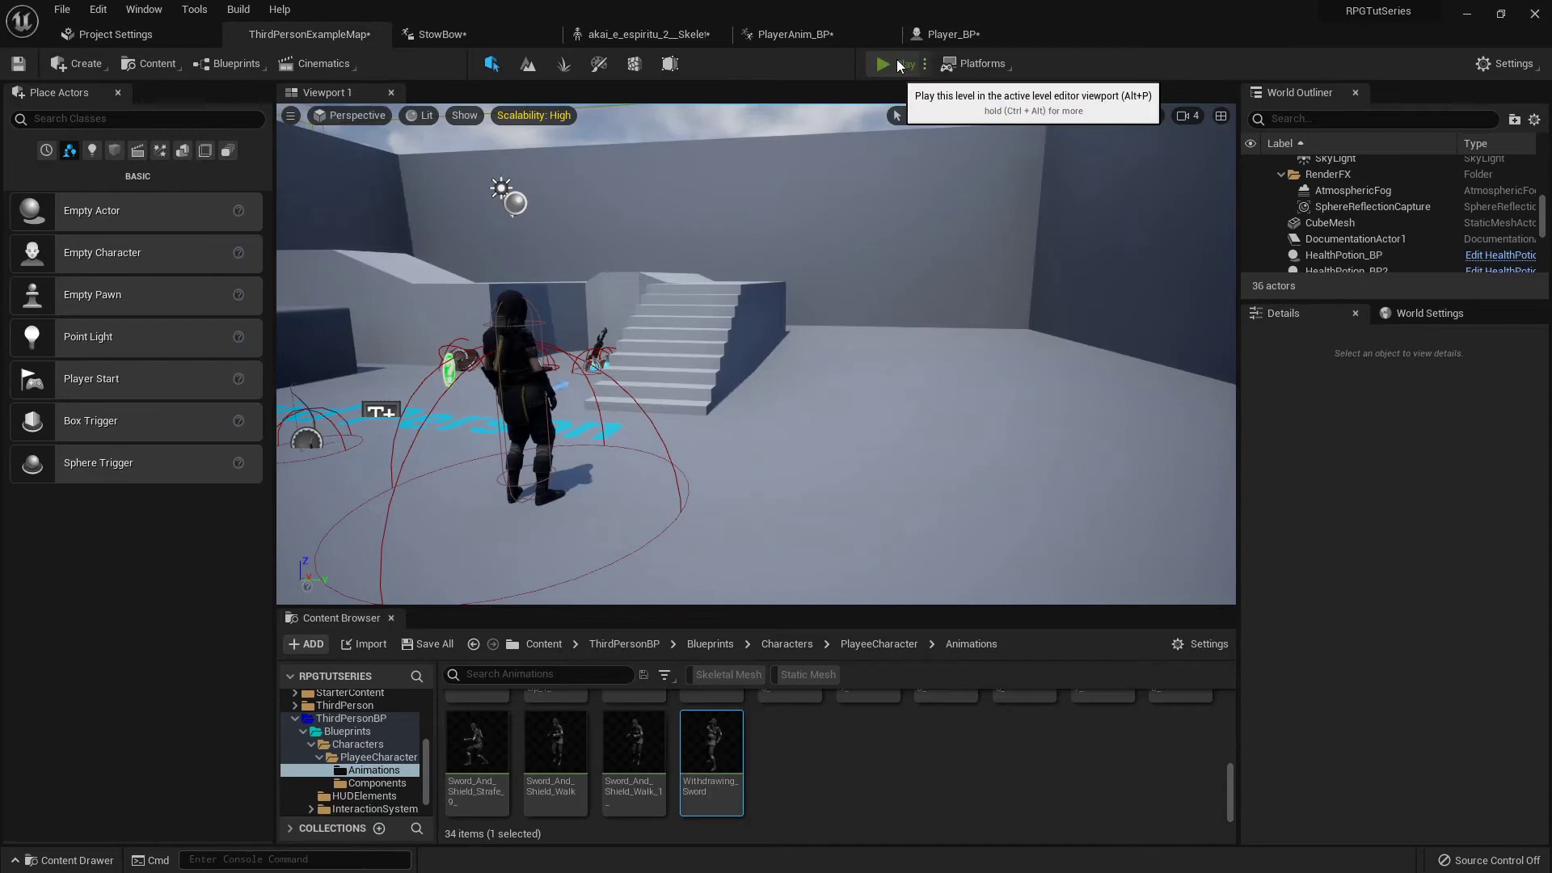
{"action": "left_click", "coordinate": [885, 64]}
{"action": "key", "text": "w"}
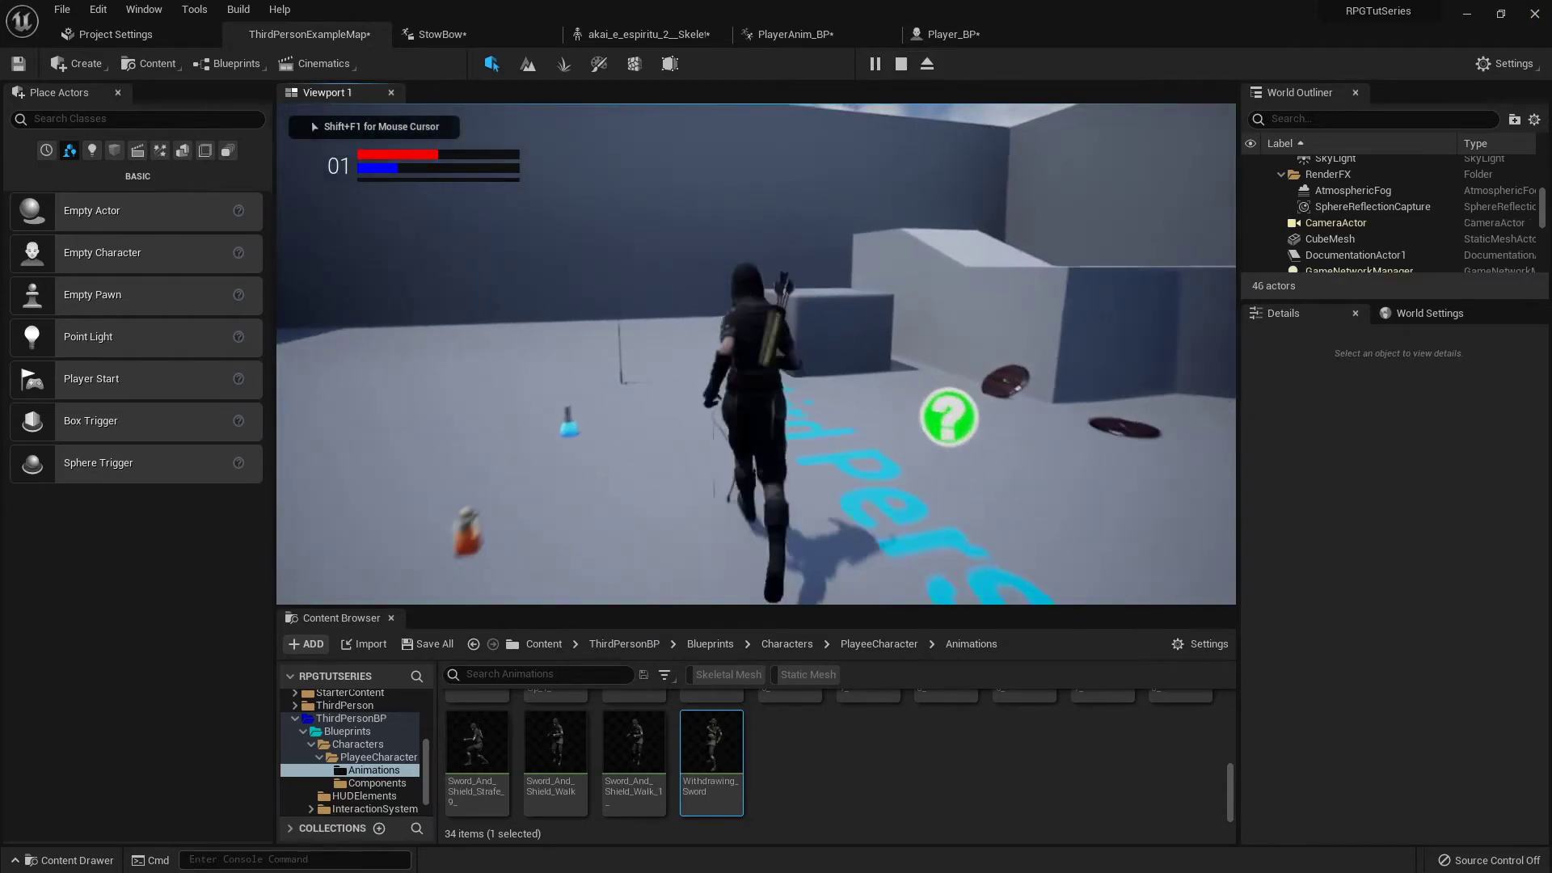
{"action": "key", "text": "s"}
{"action": "key", "text": "i"}
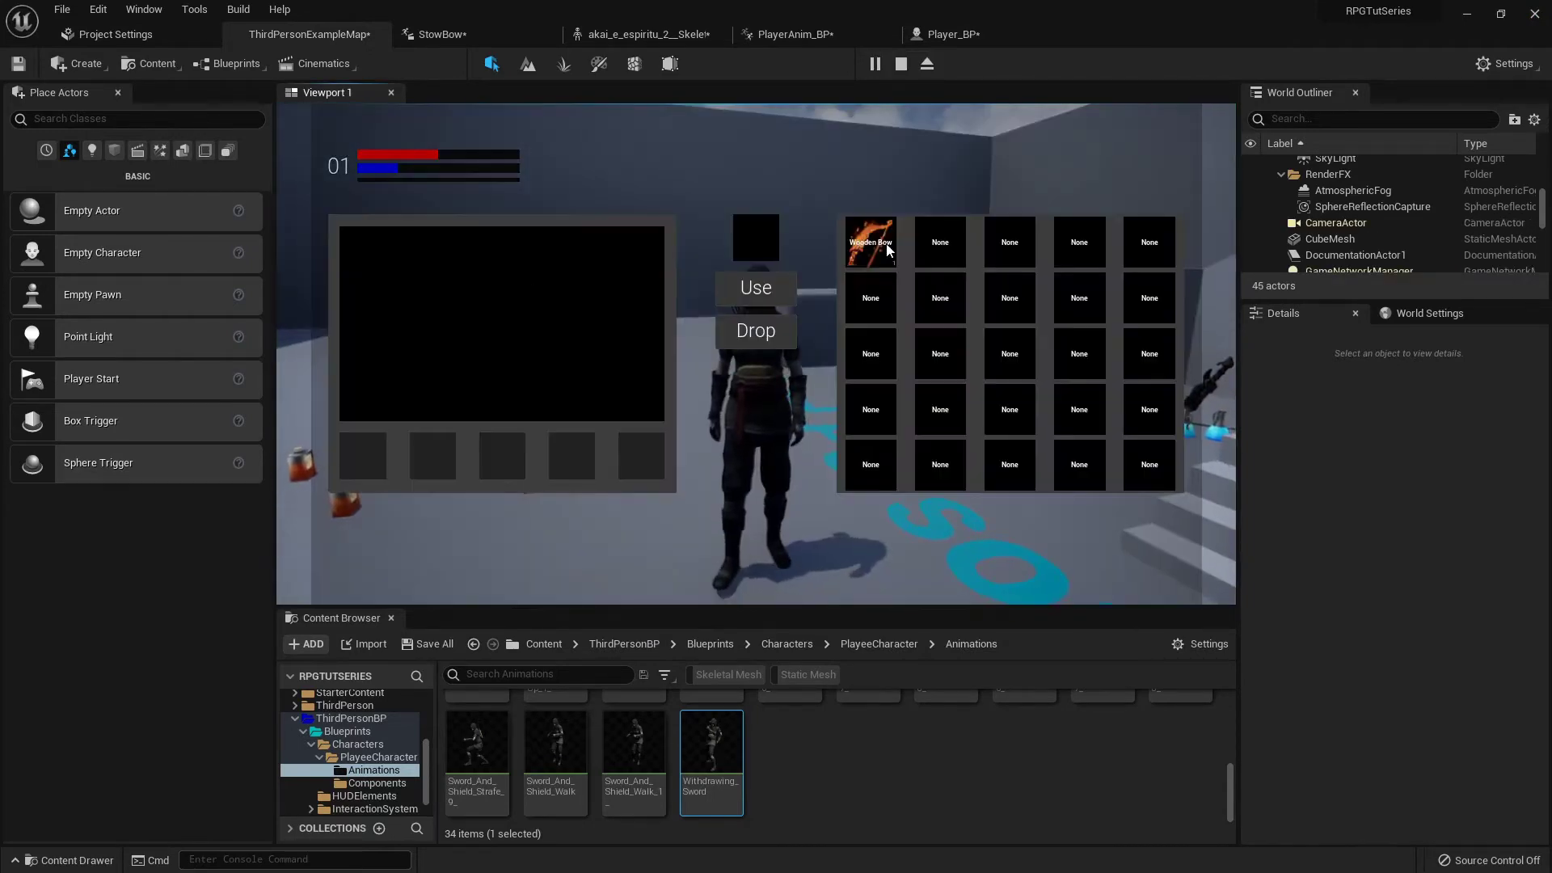
{"action": "left_click", "coordinate": [756, 331]}
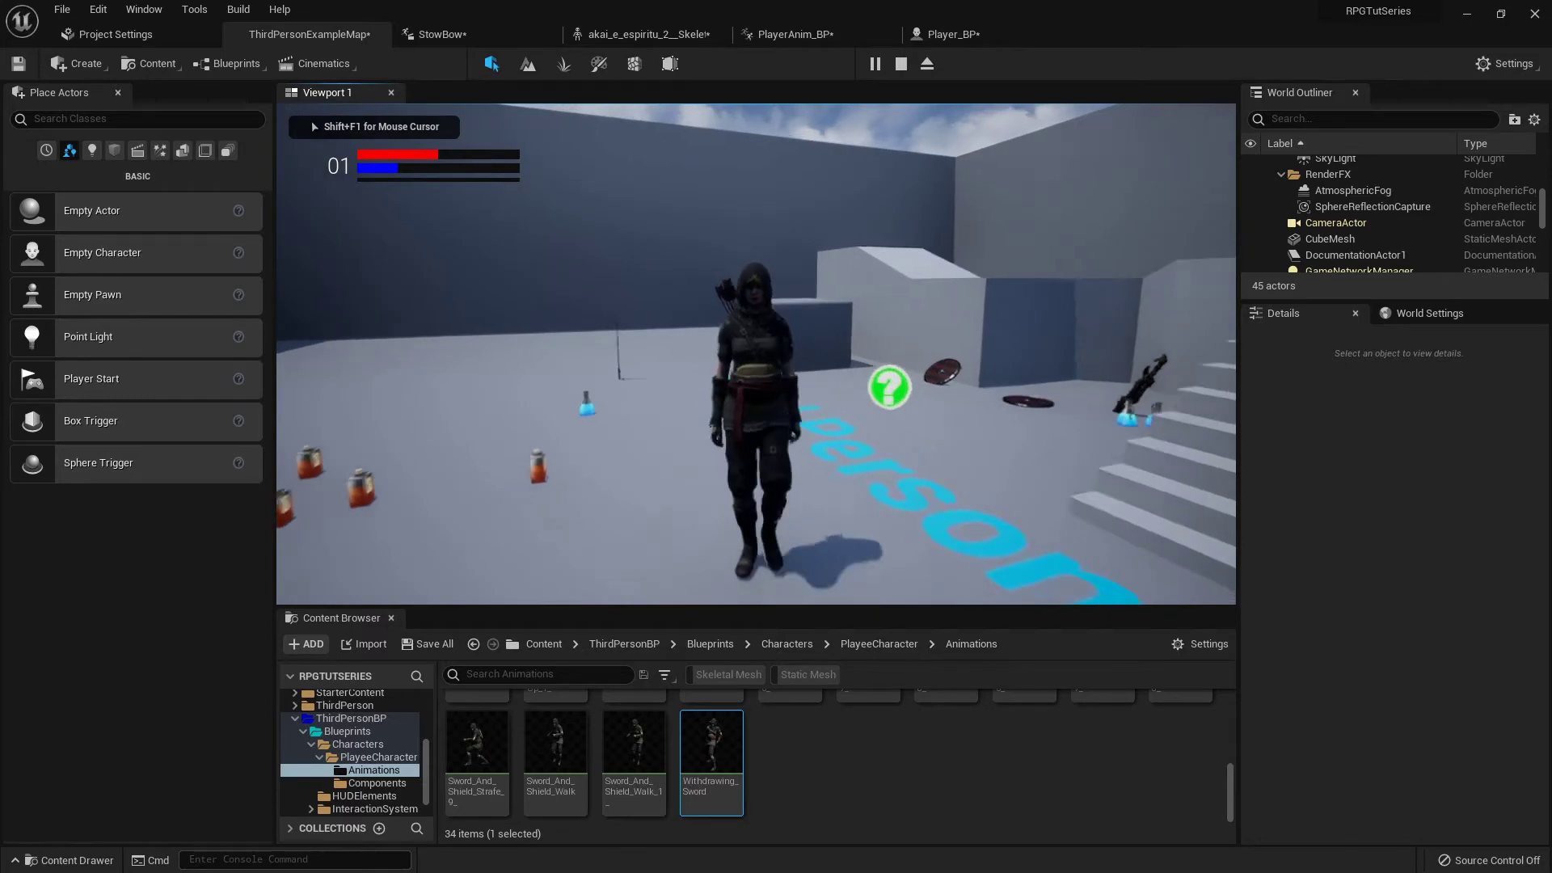
{"action": "key", "text": "w"}
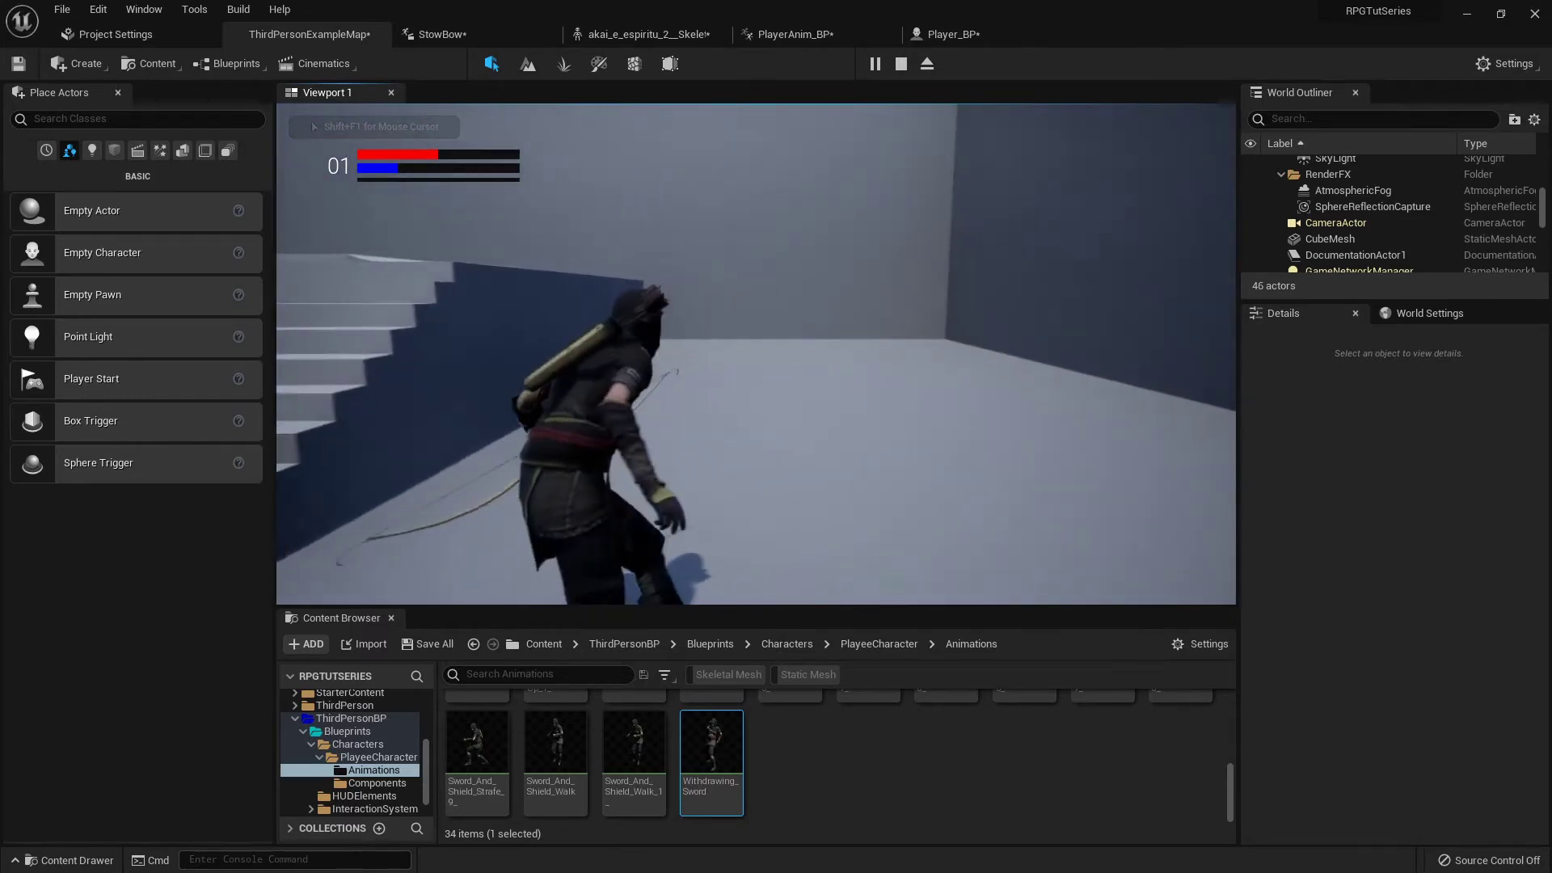
{"action": "key", "text": "1"}
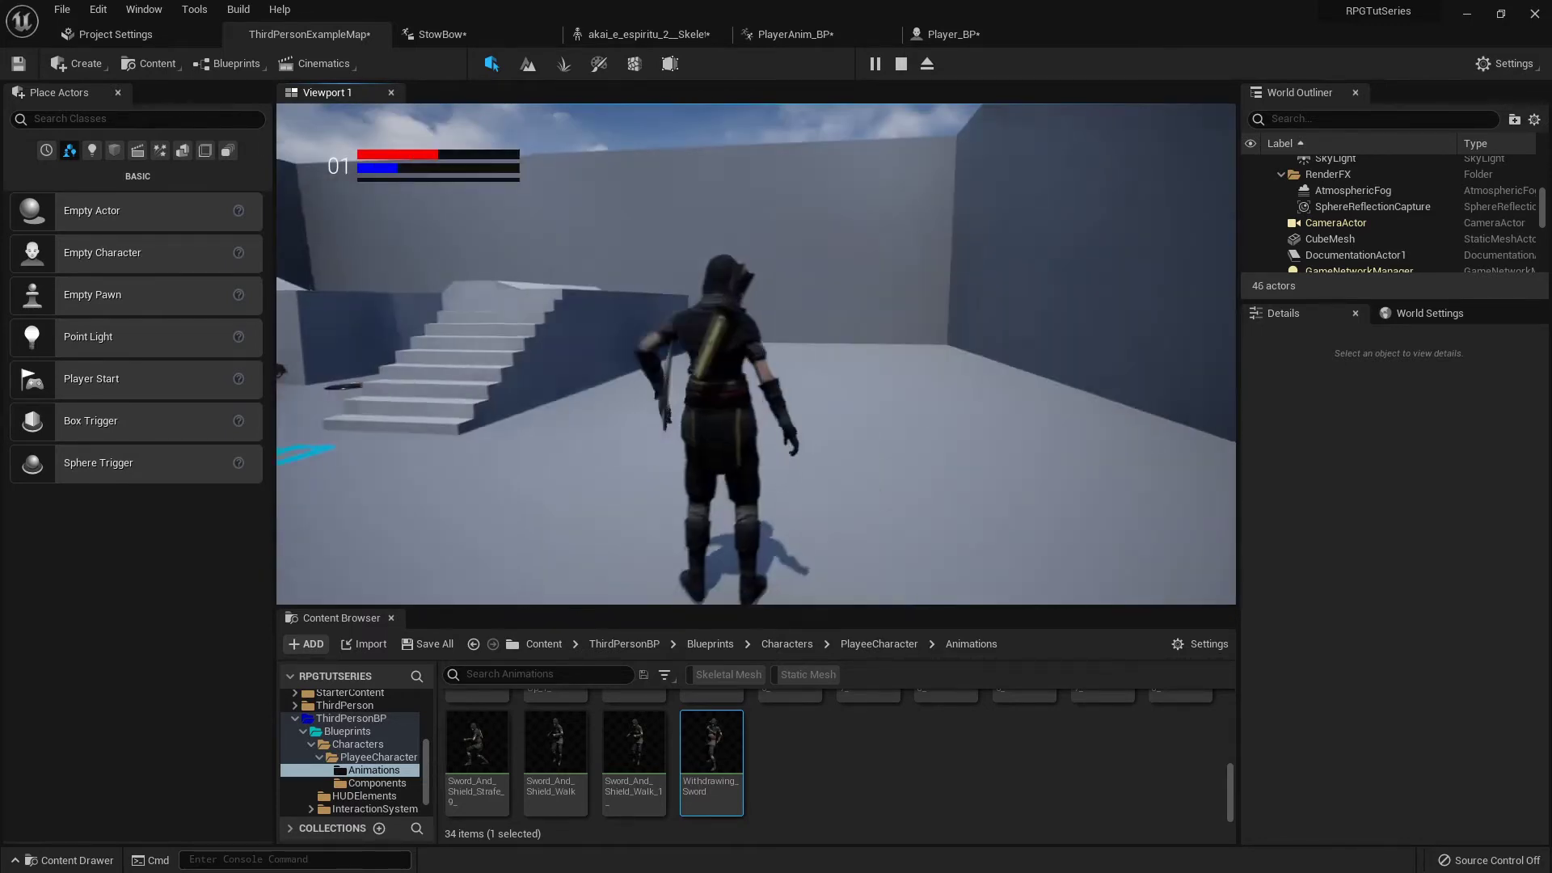
{"action": "key", "text": "Escape"}
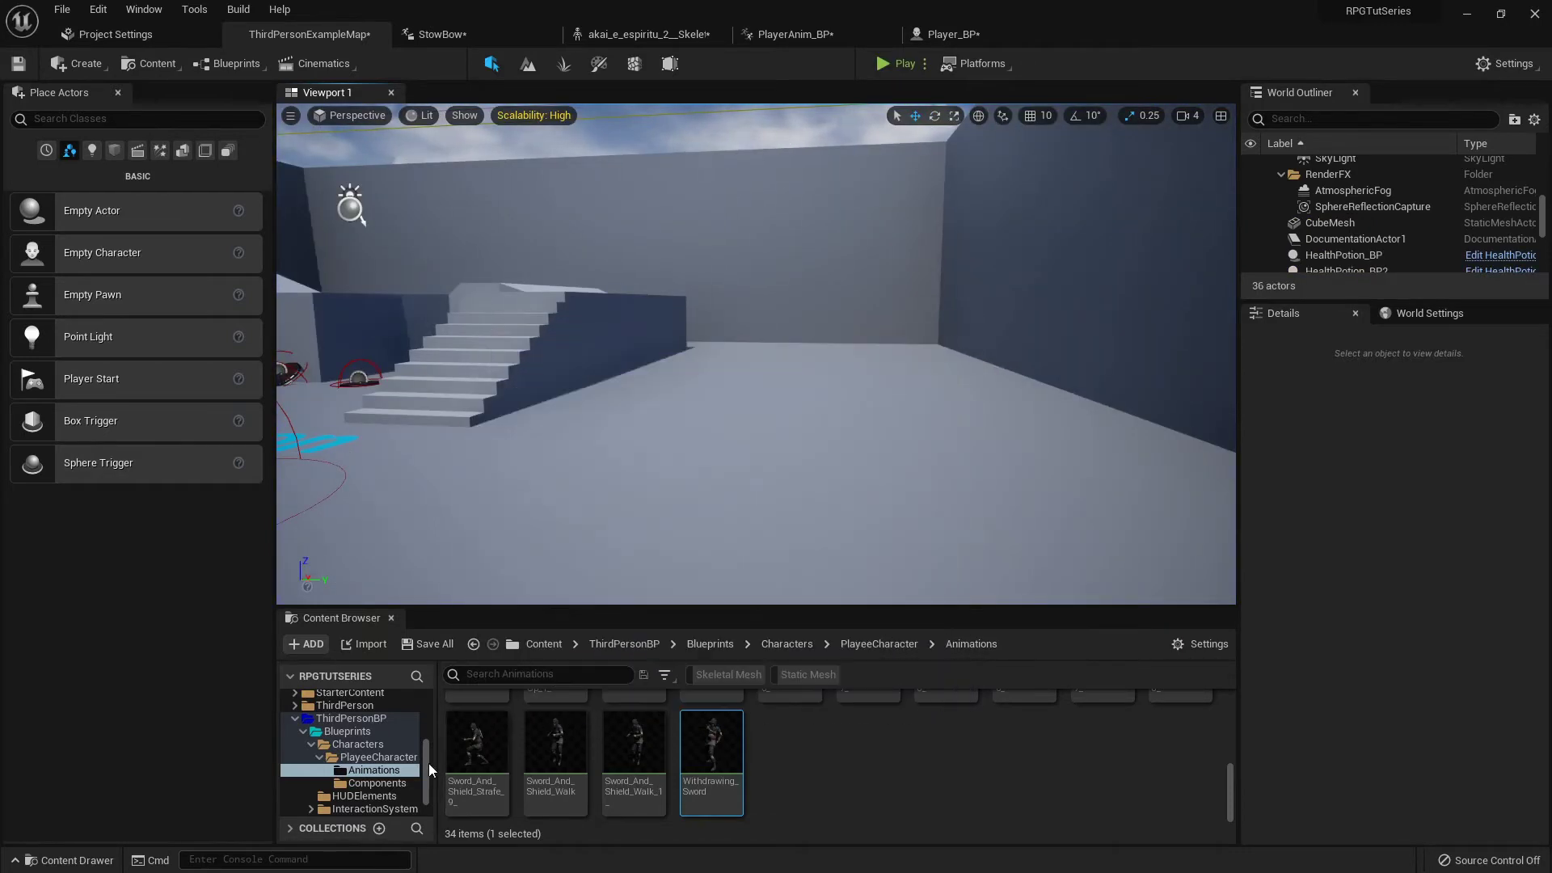
Step: Open WoodBow_BP from the InteractionSystem Weapons folder in the full Blueprint editor
{"action": "left_click", "coordinate": [370, 731]}
{"action": "double_click", "coordinate": [624, 725]}
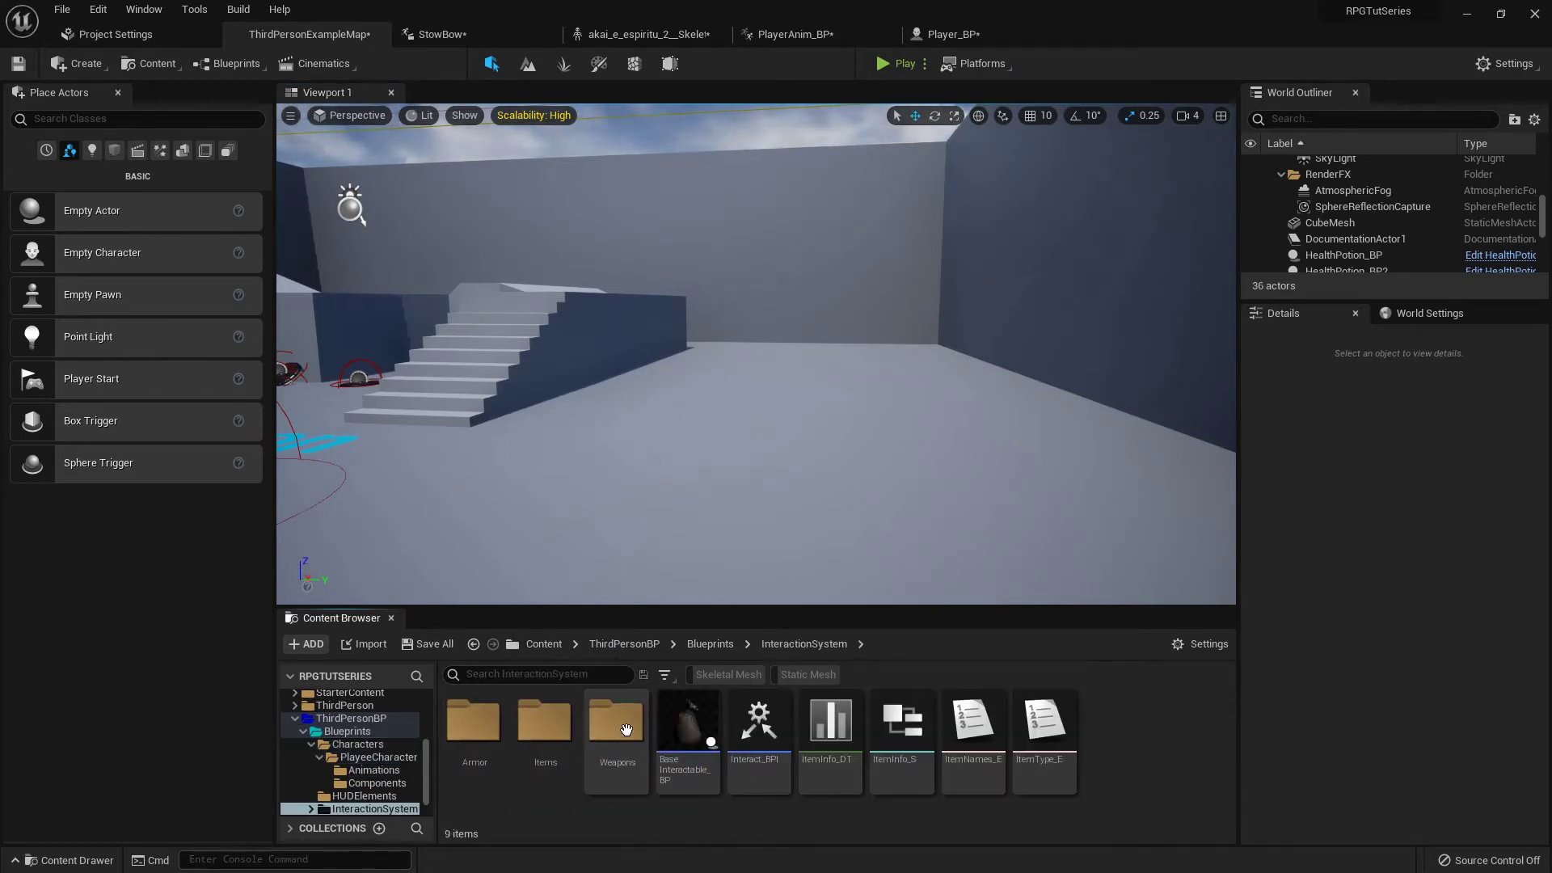
{"action": "double_click", "coordinate": [623, 726]}
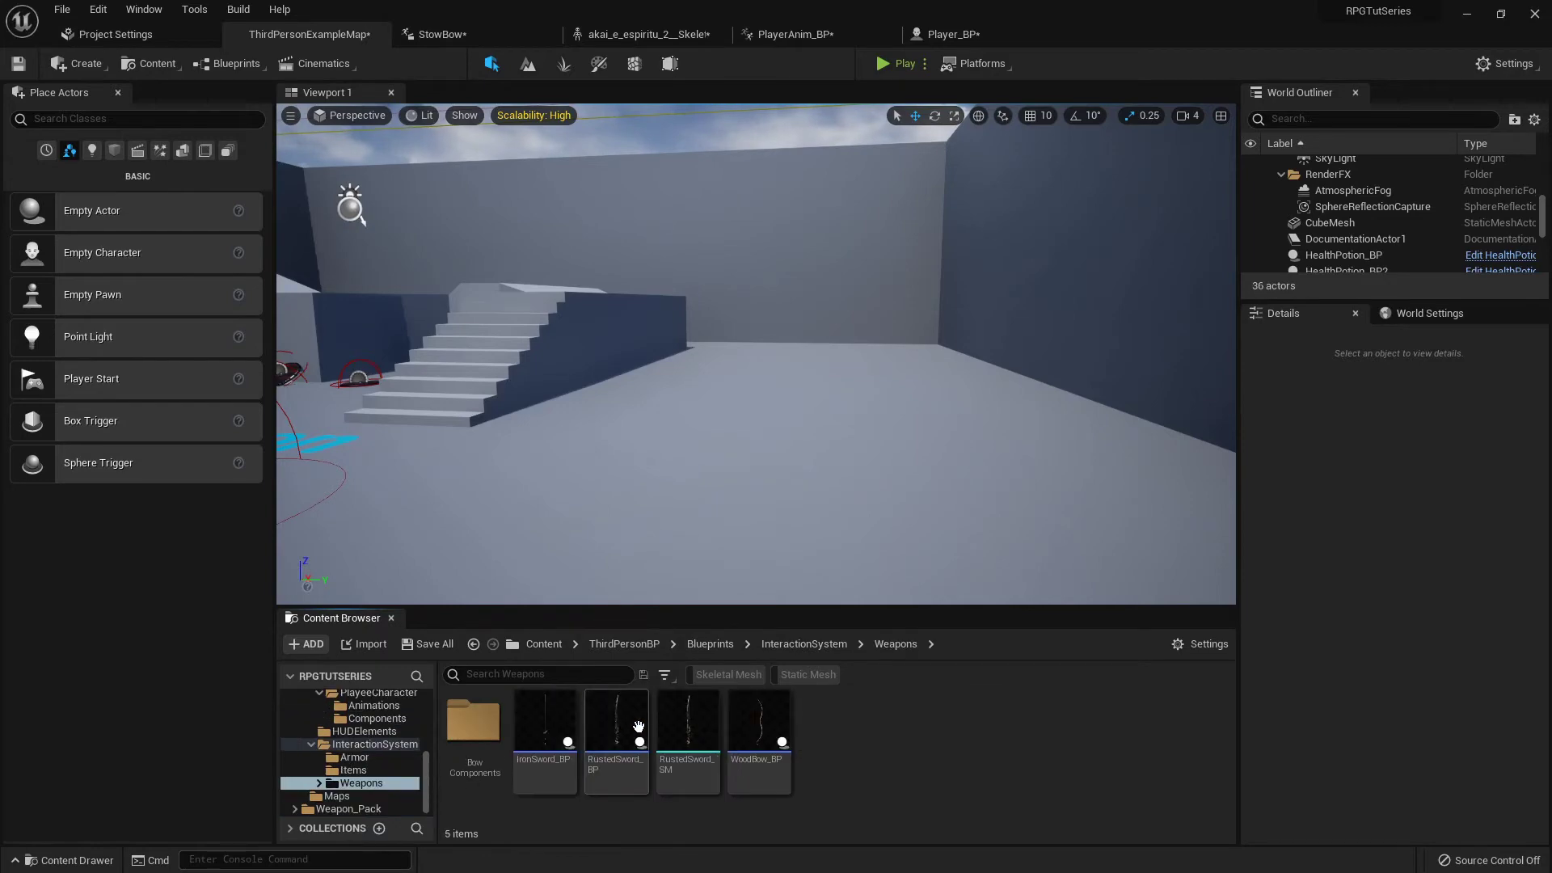
{"action": "double_click", "coordinate": [776, 724]}
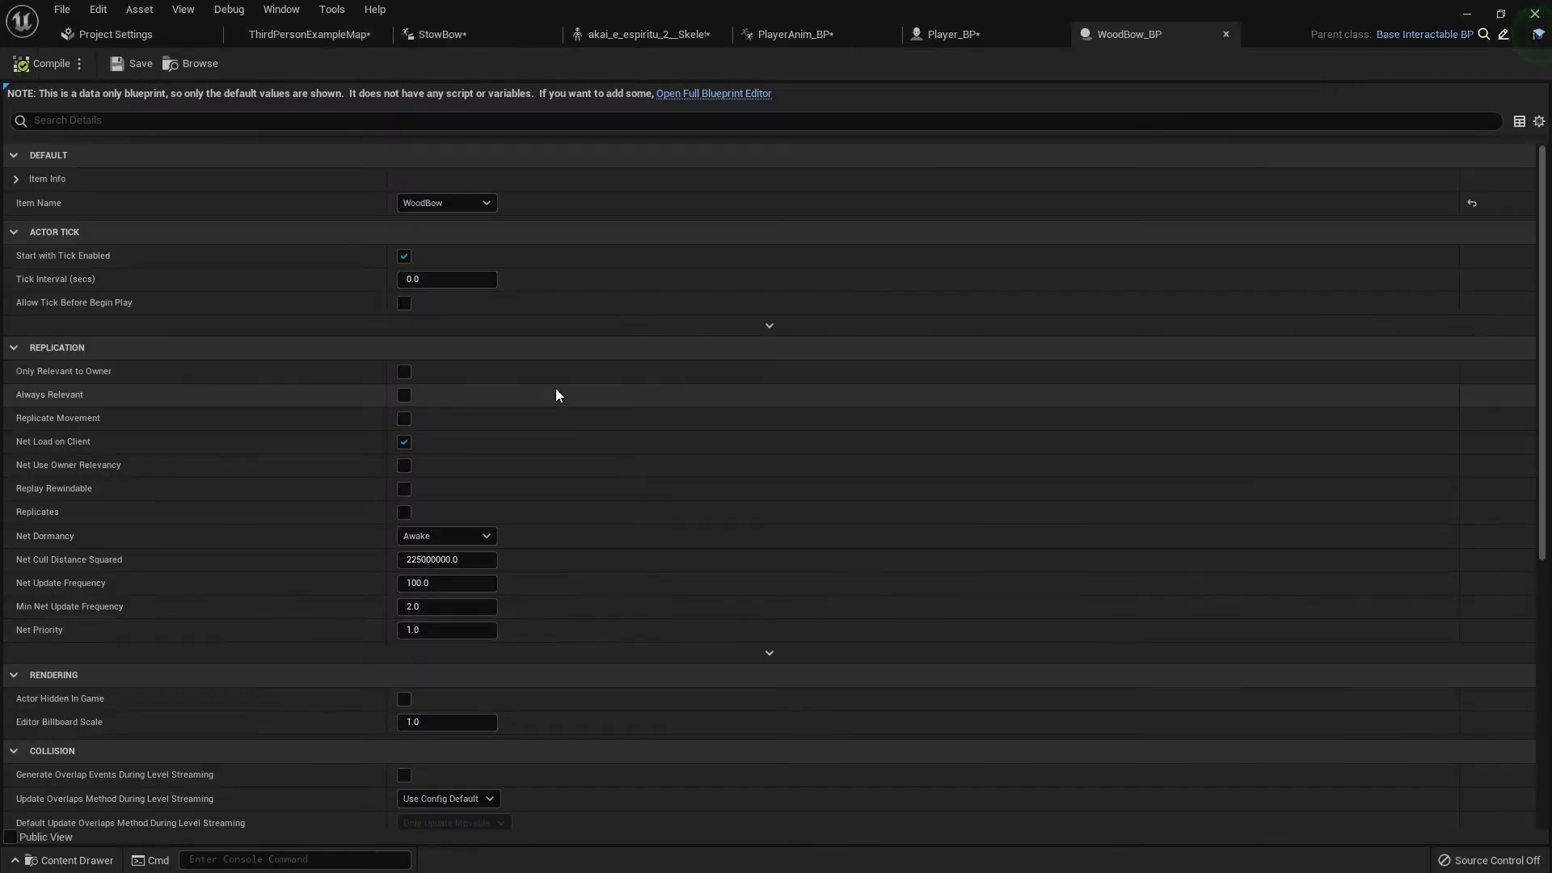
{"action": "left_click", "coordinate": [753, 98]}
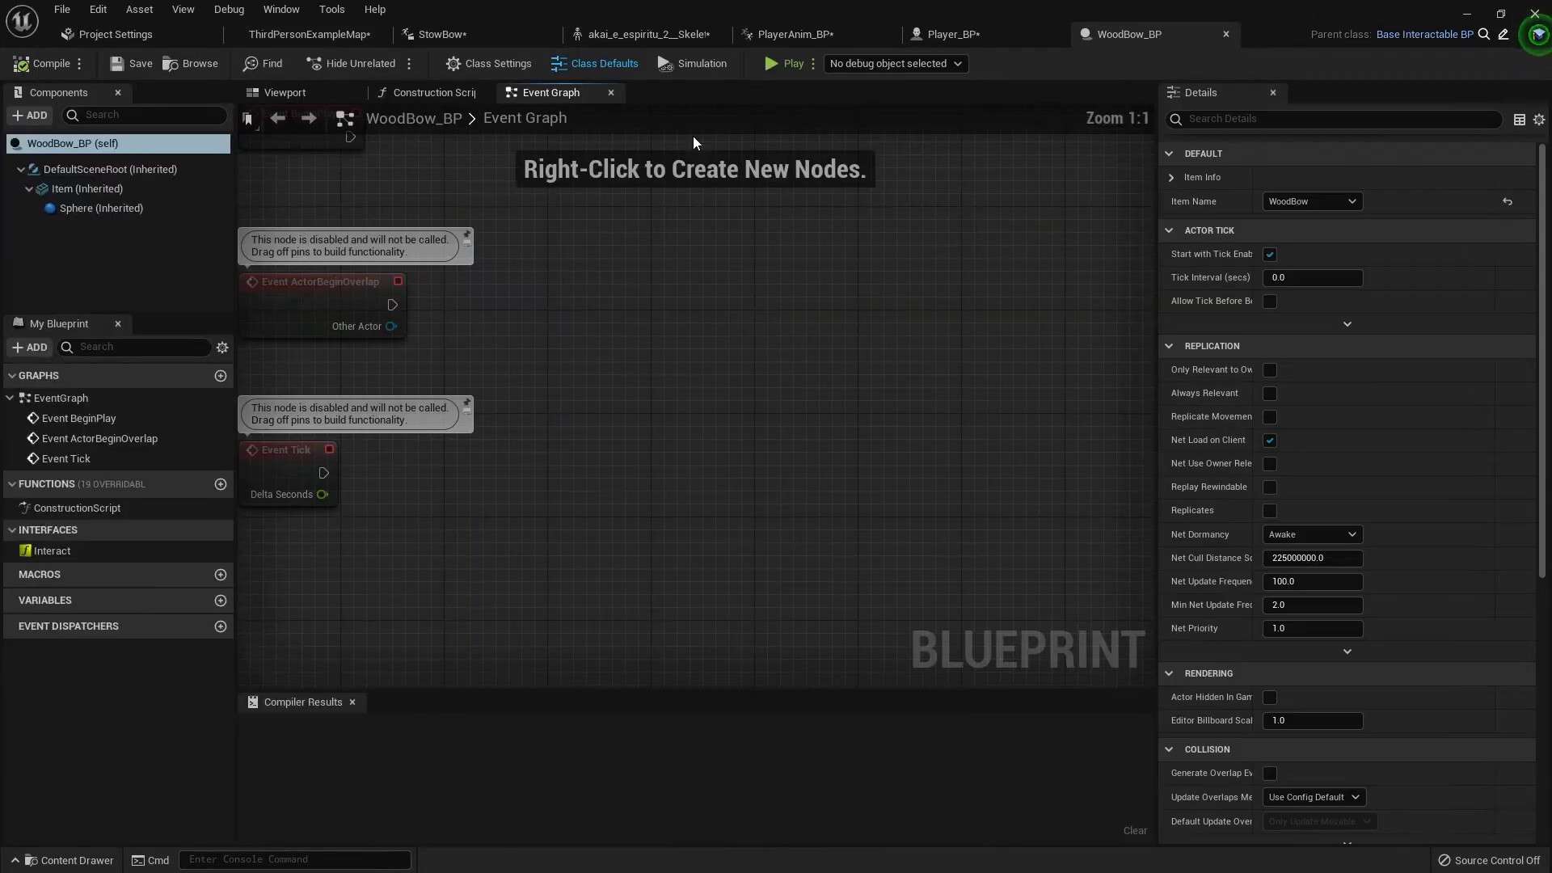
Step: Set the Collision Presets of WoodBow_BP's Item component to NoCollision and compile the blueprint
{"action": "left_click", "coordinate": [176, 188]}
{"action": "scroll", "coordinate": [1319, 431], "scroll_direction": "down", "scroll_amount": 5}
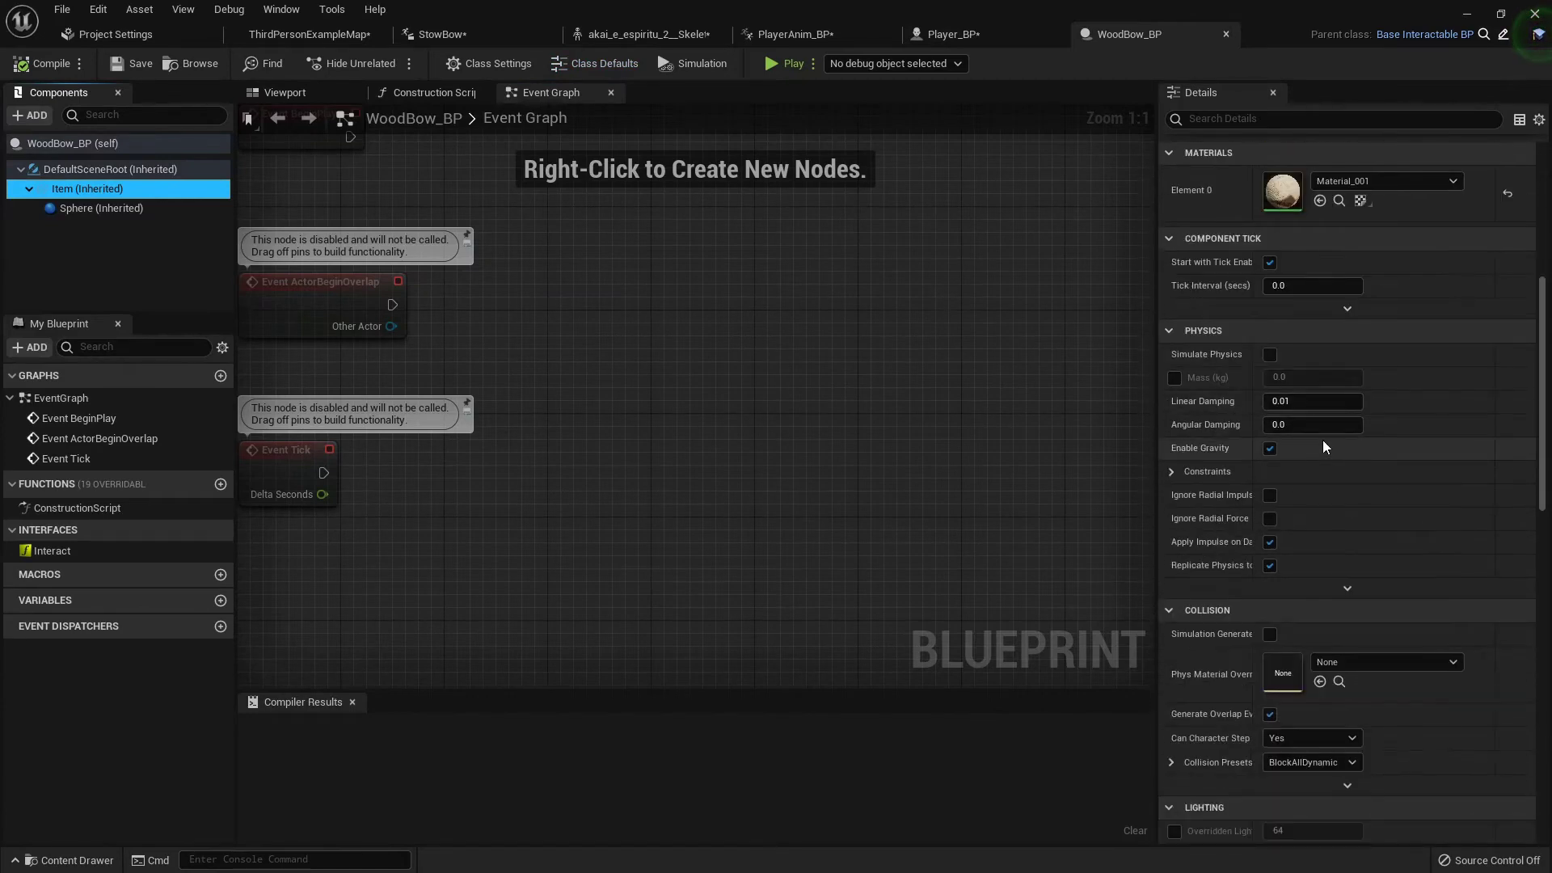
{"action": "scroll", "coordinate": [1323, 440], "scroll_direction": "down", "scroll_amount": 2}
{"action": "left_click", "coordinate": [1291, 634]}
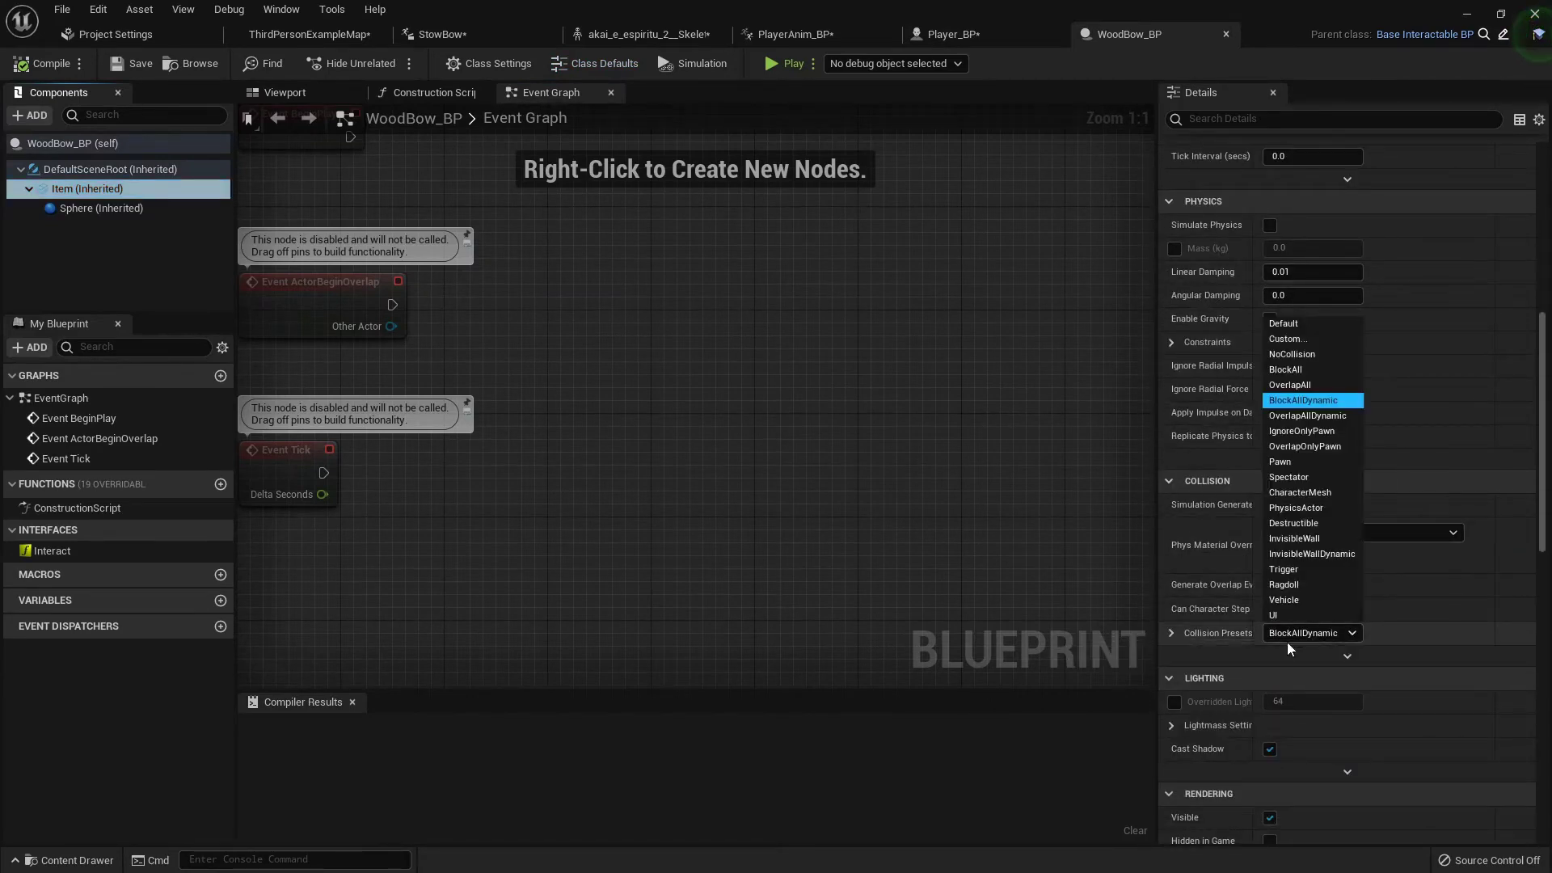
{"action": "left_click", "coordinate": [1292, 355]}
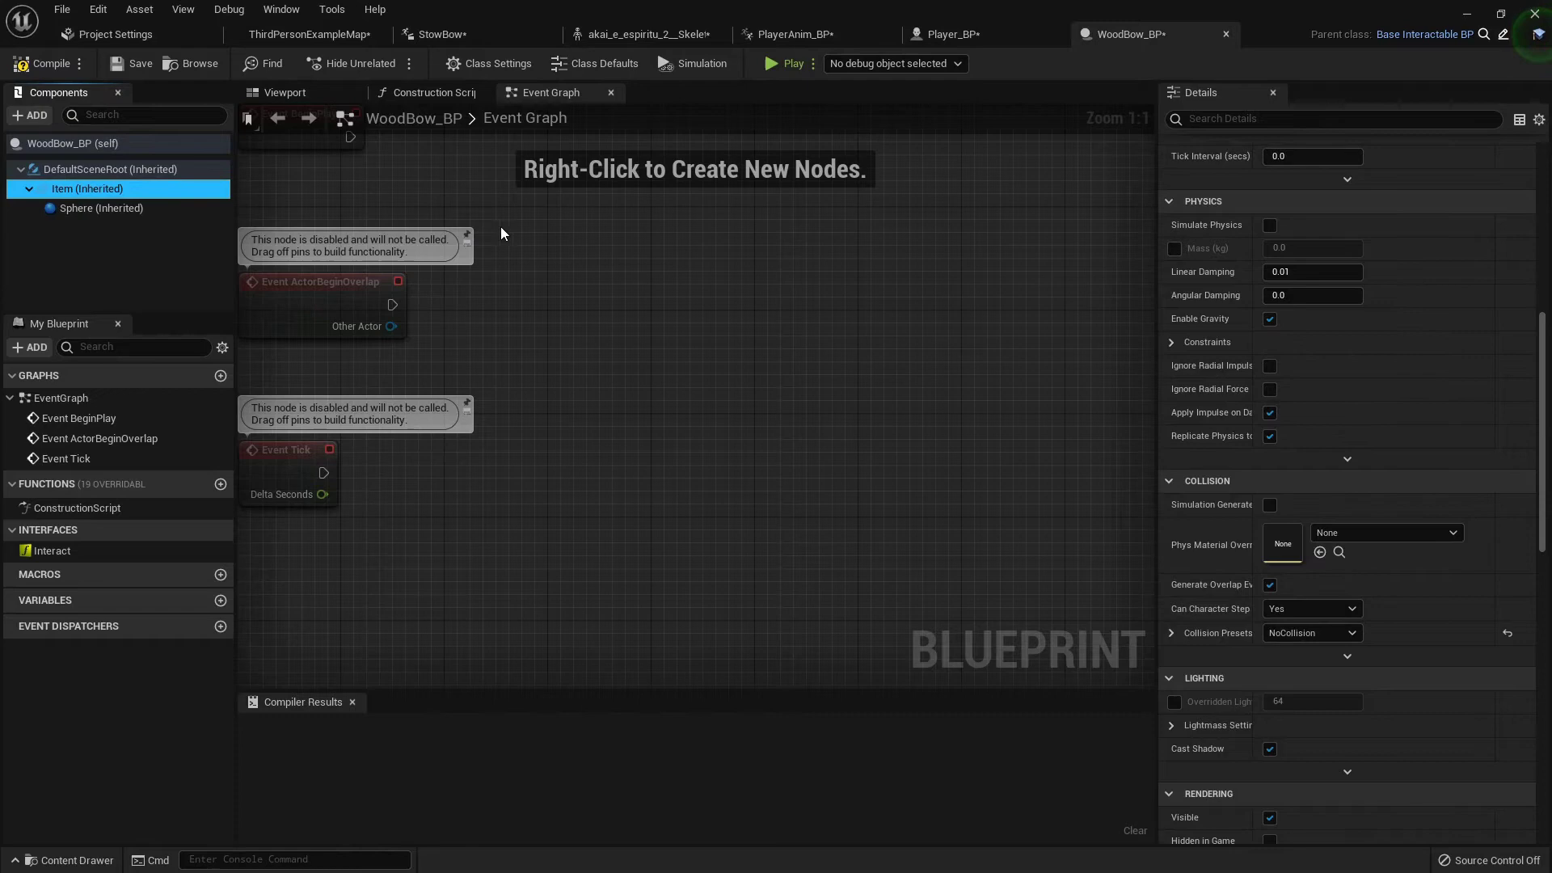
{"action": "left_click", "coordinate": [285, 93]}
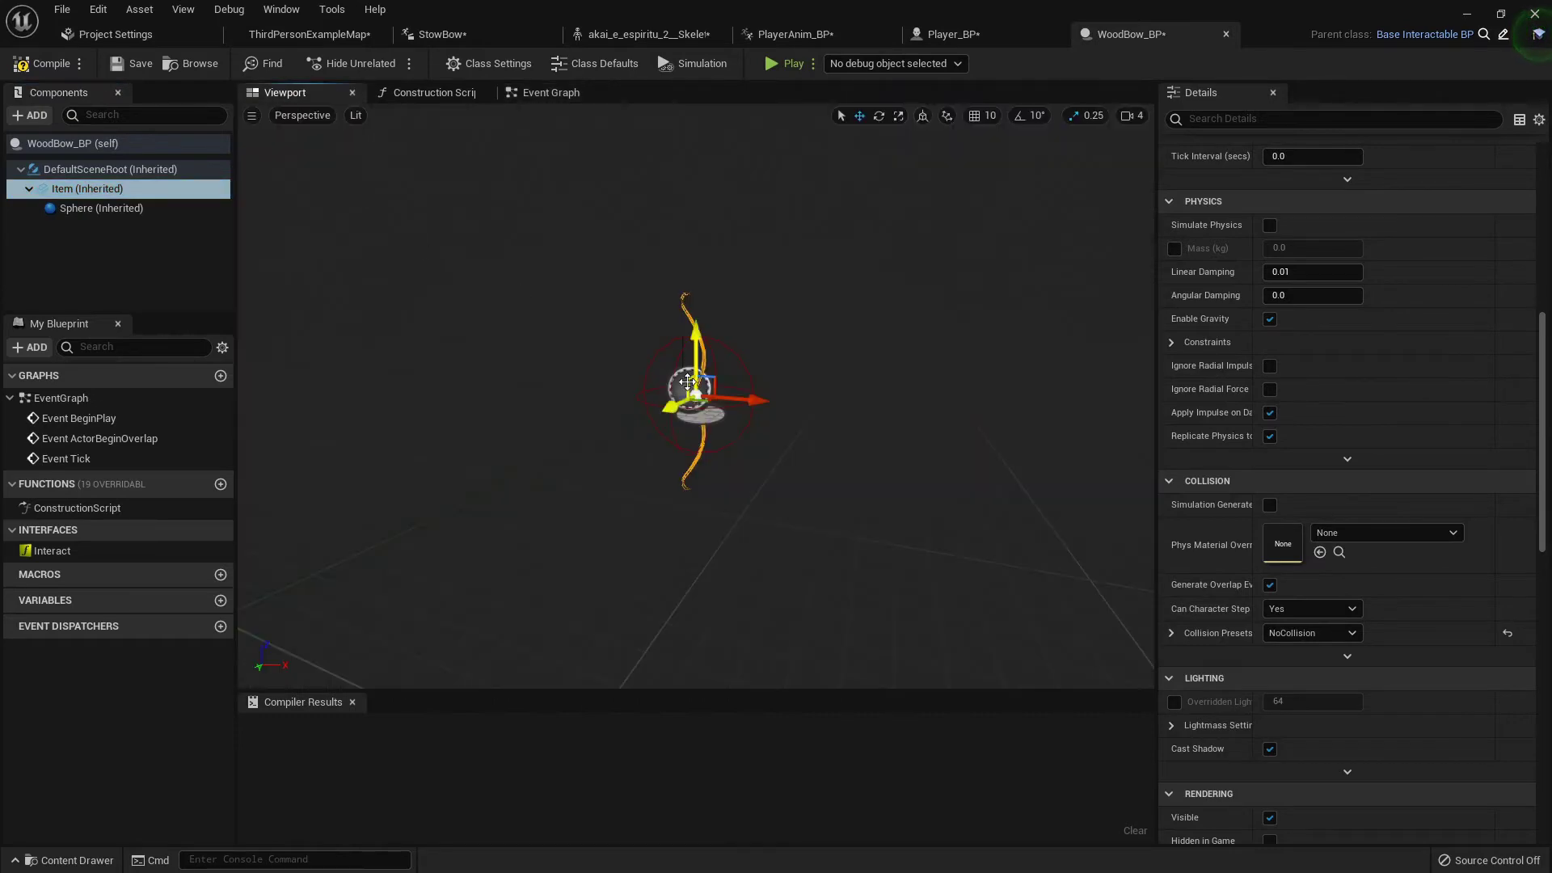
{"action": "left_click", "coordinate": [37, 64]}
{"action": "left_click", "coordinate": [91, 208]}
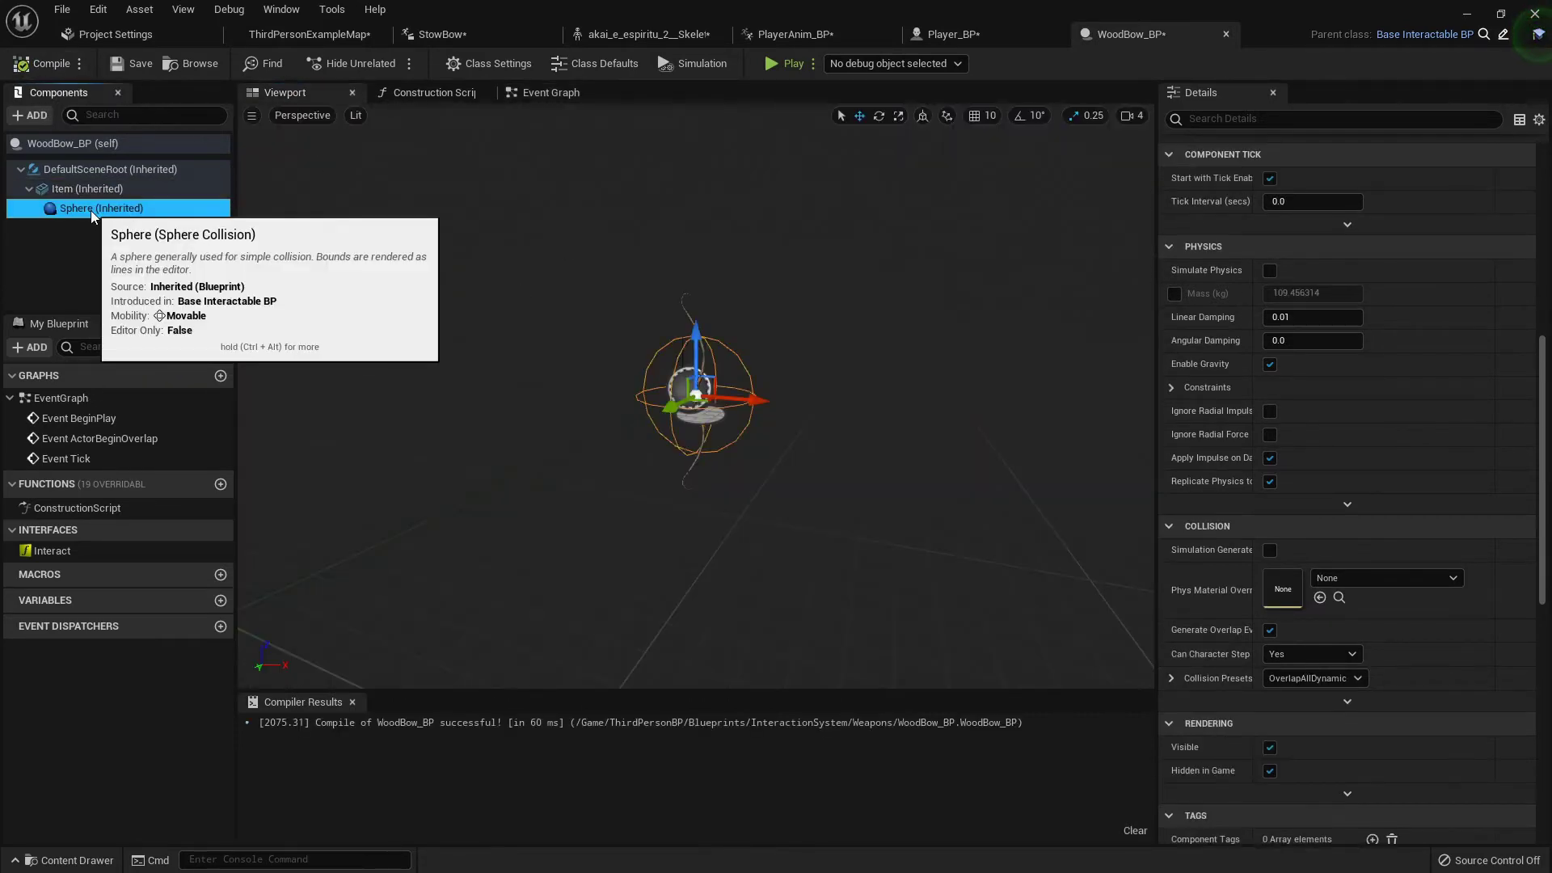
{"action": "left_click", "coordinate": [81, 189]}
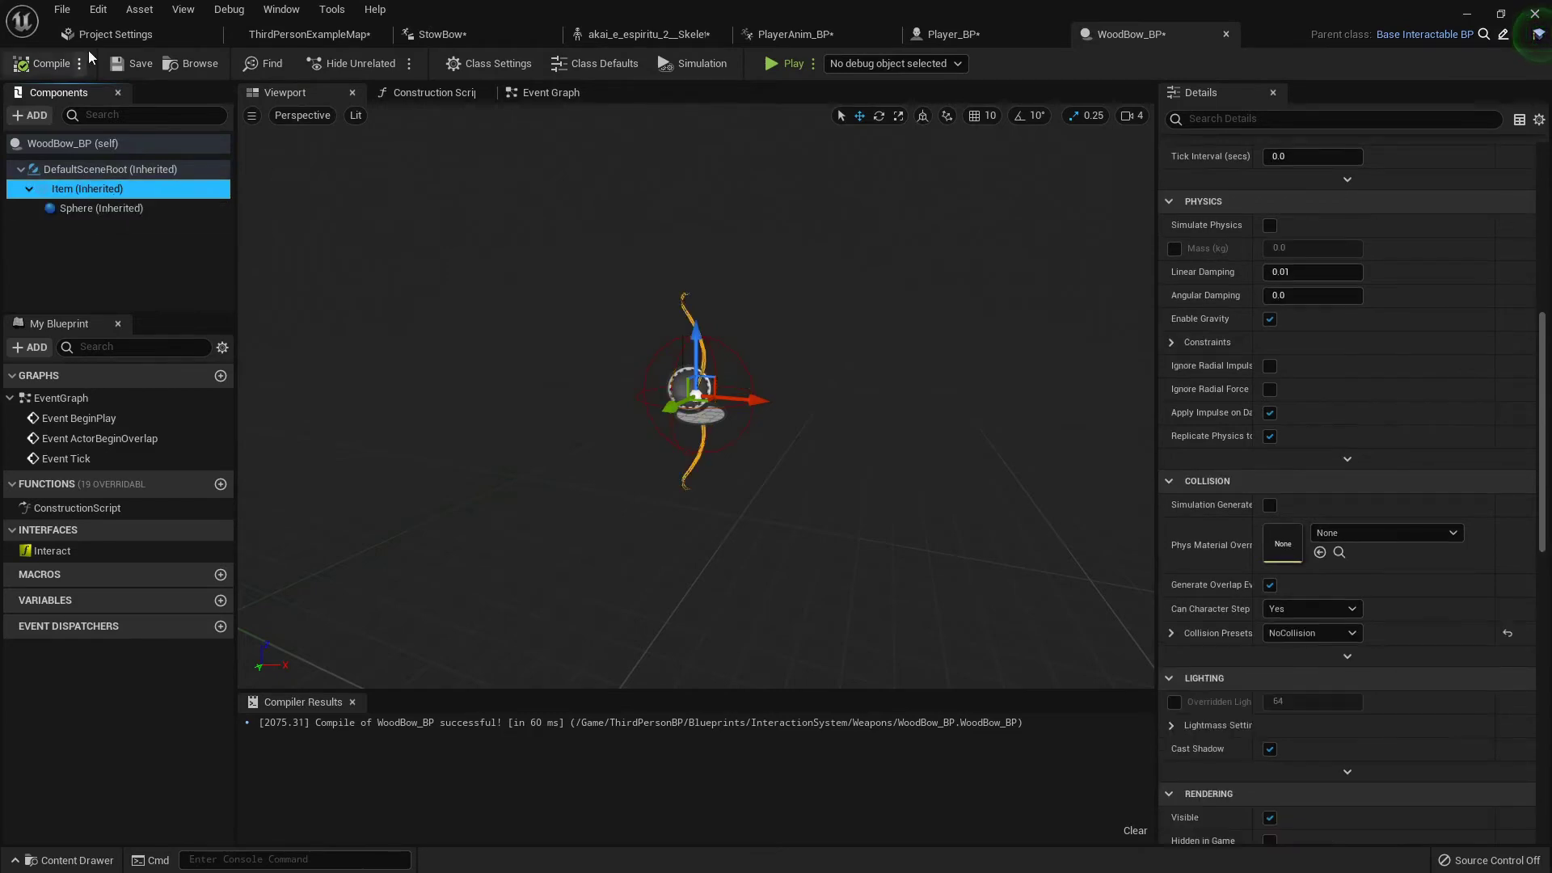
{"action": "left_click", "coordinate": [116, 34]}
Step: Playtest the level again, running around with the equipped bow drawn to check its collision and attachment, and stop playing
{"action": "left_click", "coordinate": [303, 37]}
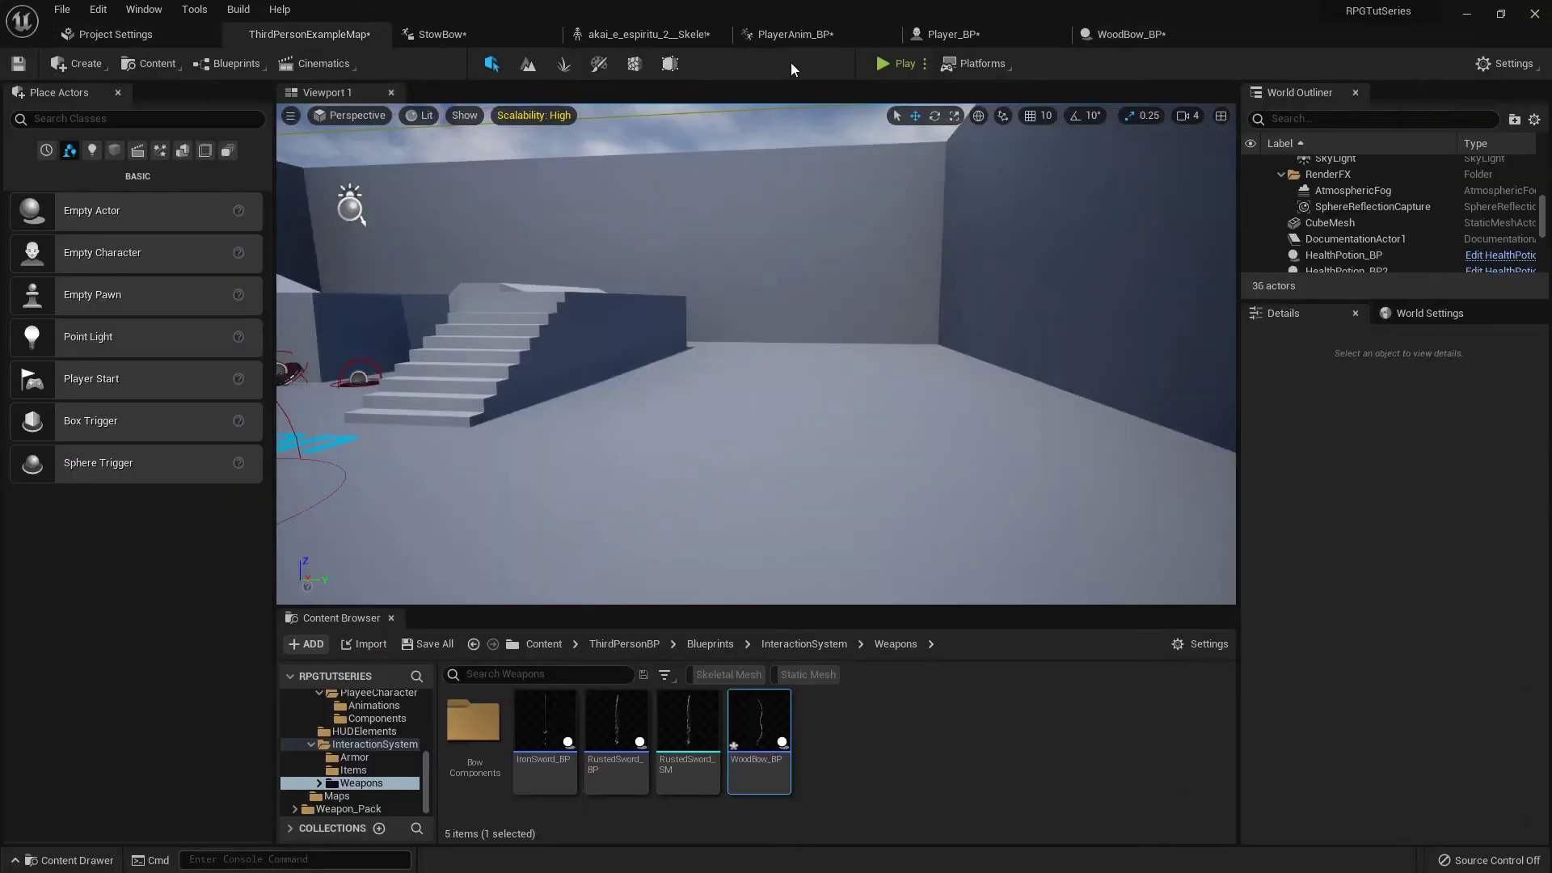
{"action": "left_click", "coordinate": [888, 67]}
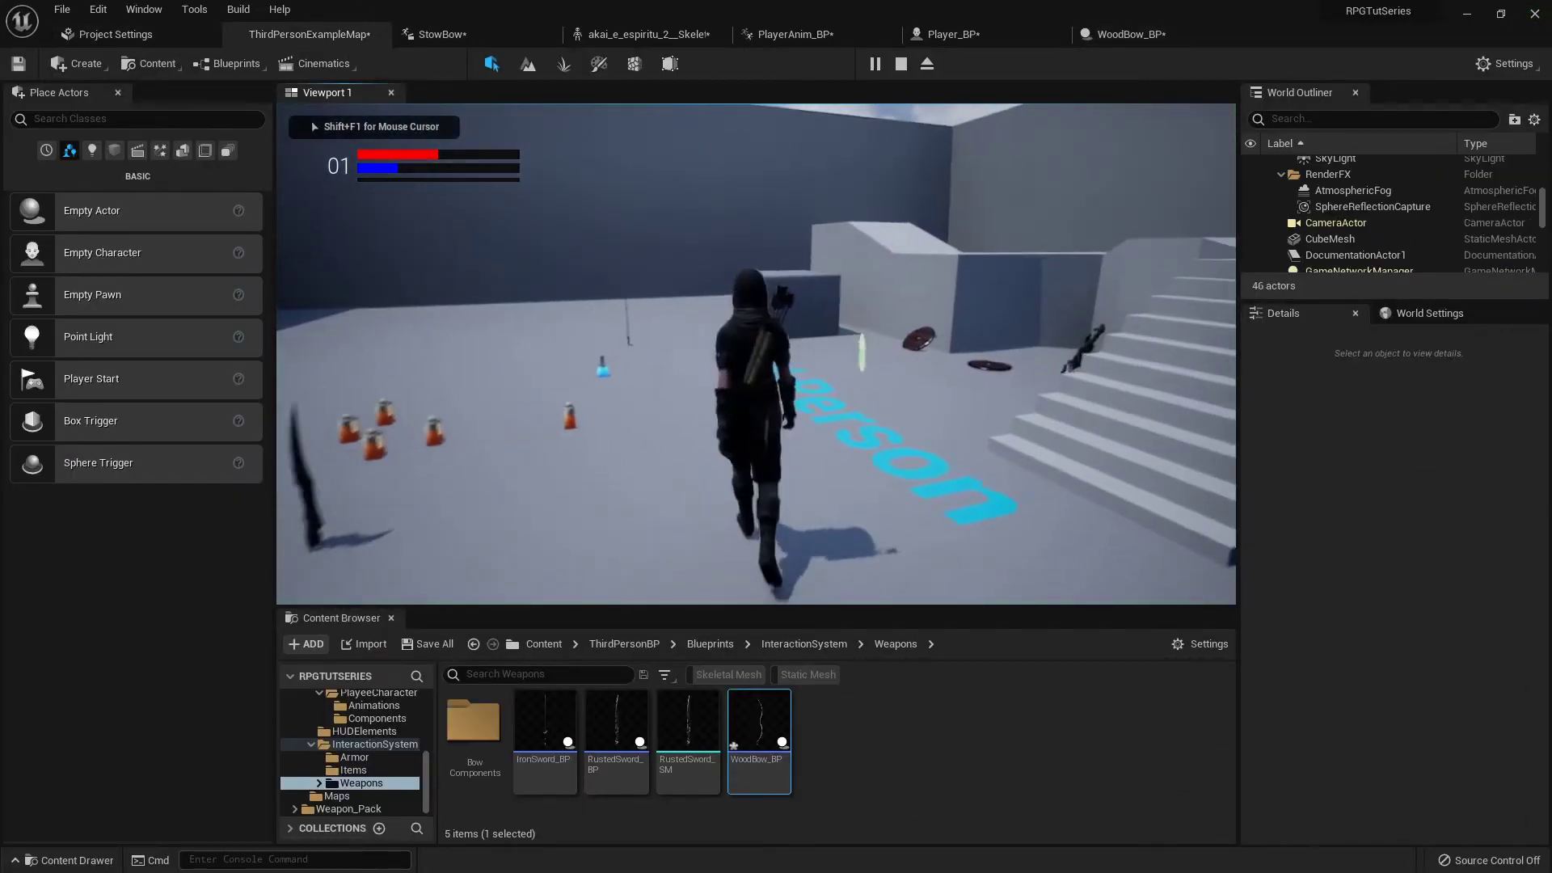
{"action": "key", "text": "s"}
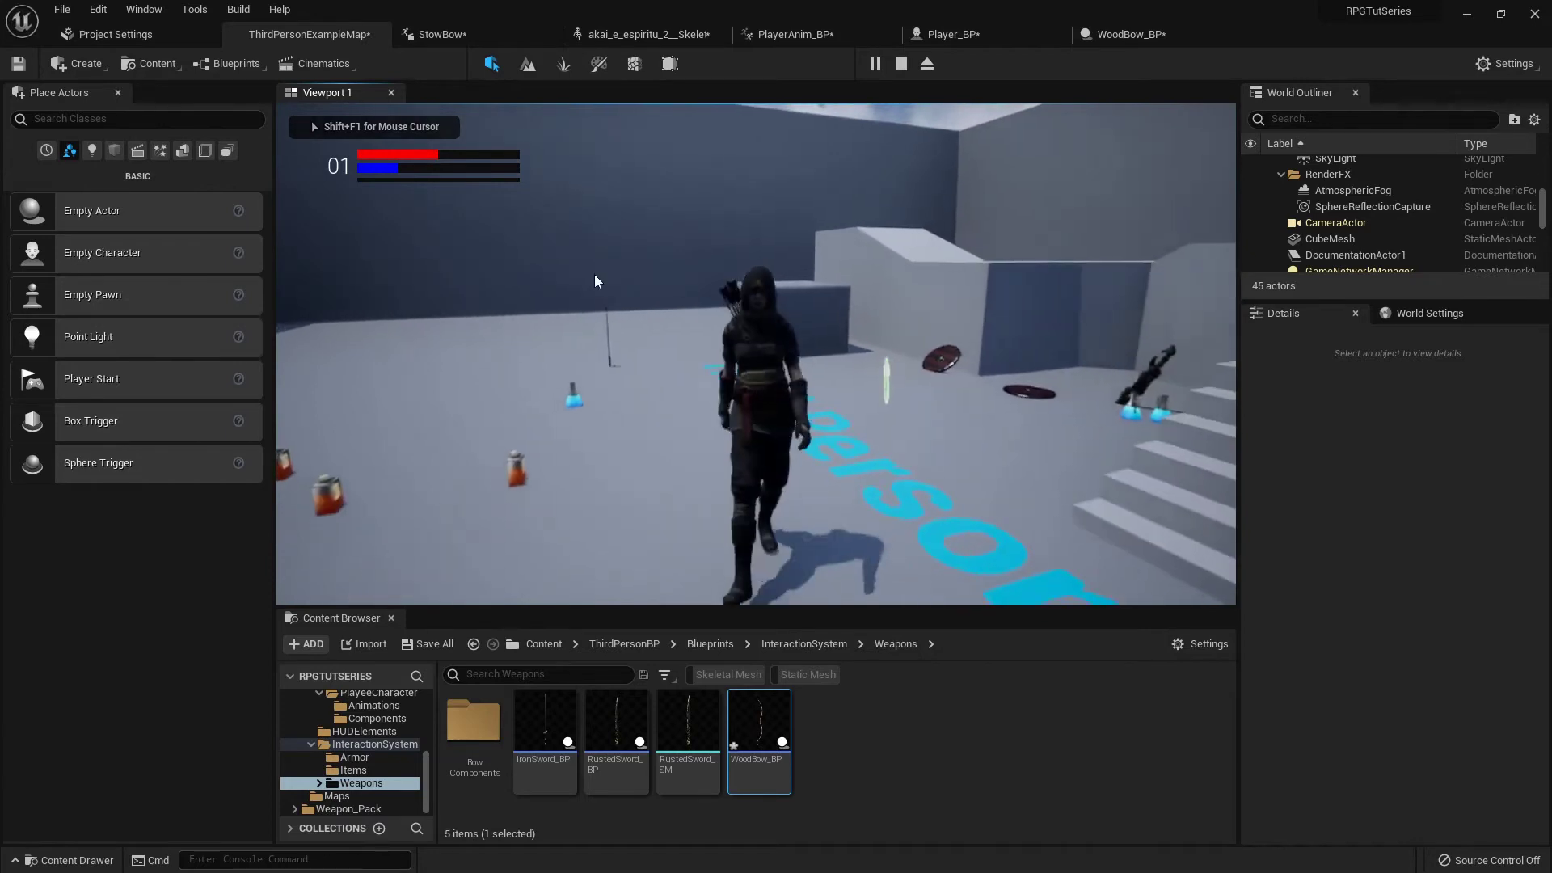
{"action": "key", "text": "i"}
{"action": "left_click_drag", "start_coordinate": [873, 249], "coordinate": [435, 457]}
{"action": "key", "text": "i"}
{"action": "key", "text": "w"}
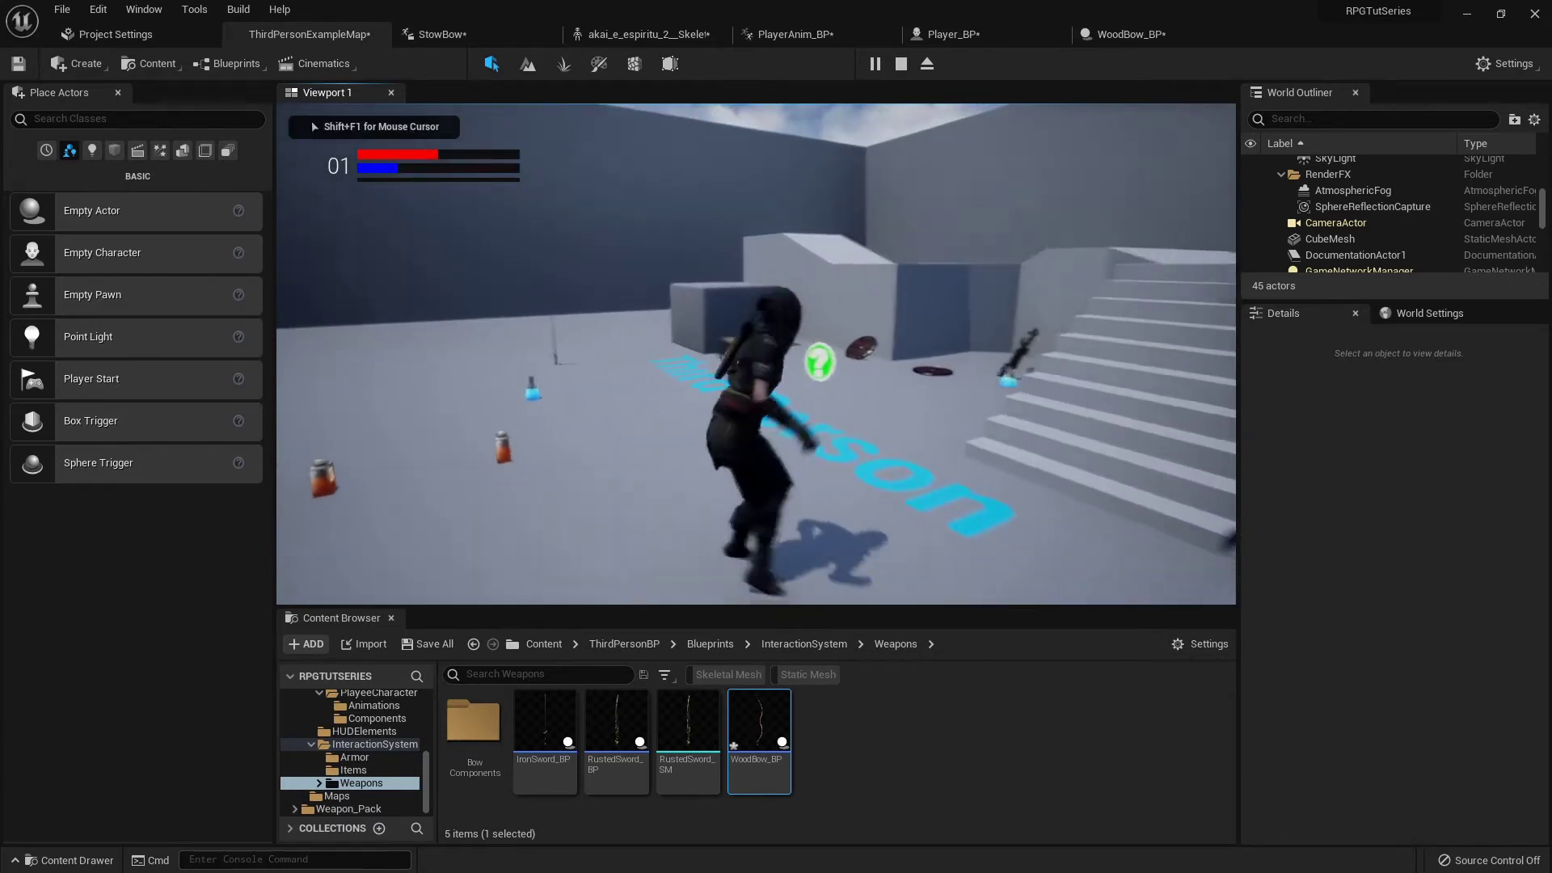
{"action": "key", "text": "w"}
{"action": "key", "text": "1"}
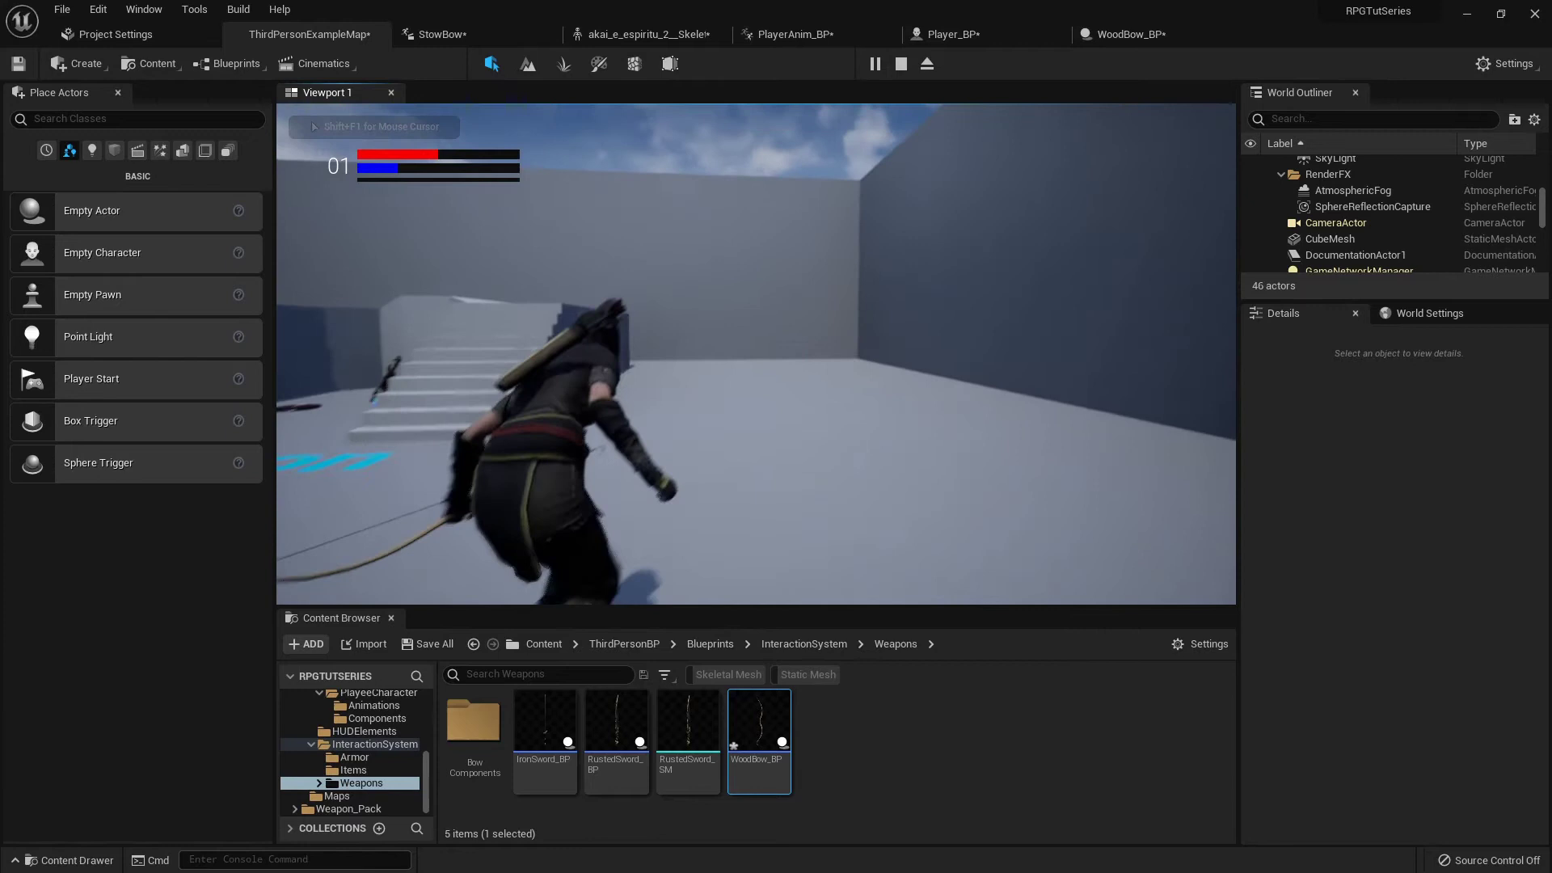
{"action": "key", "text": "w"}
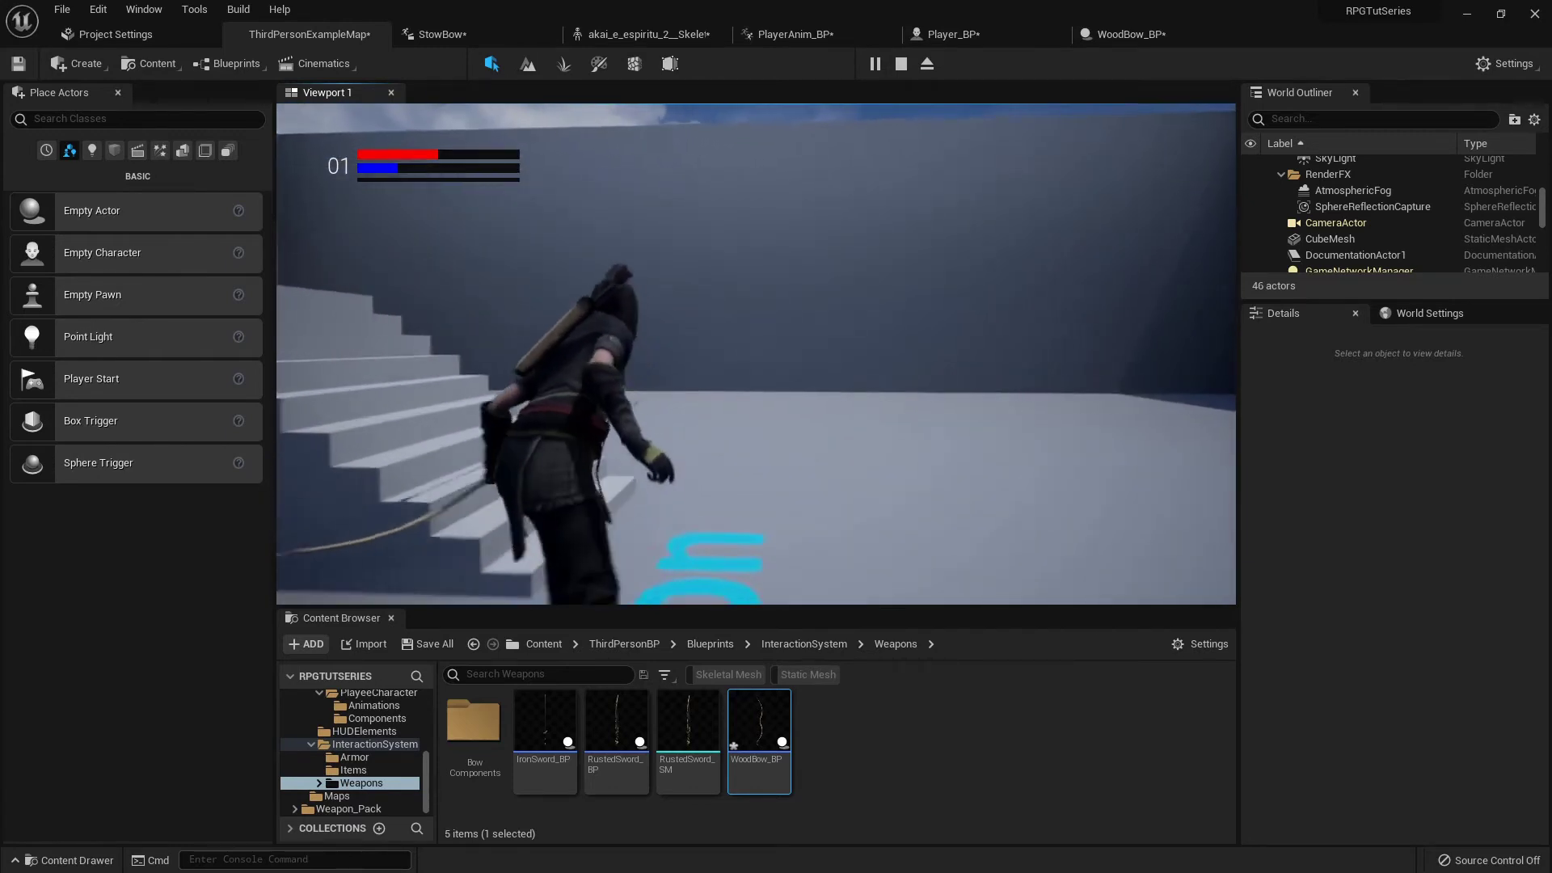
{"action": "key", "text": "w"}
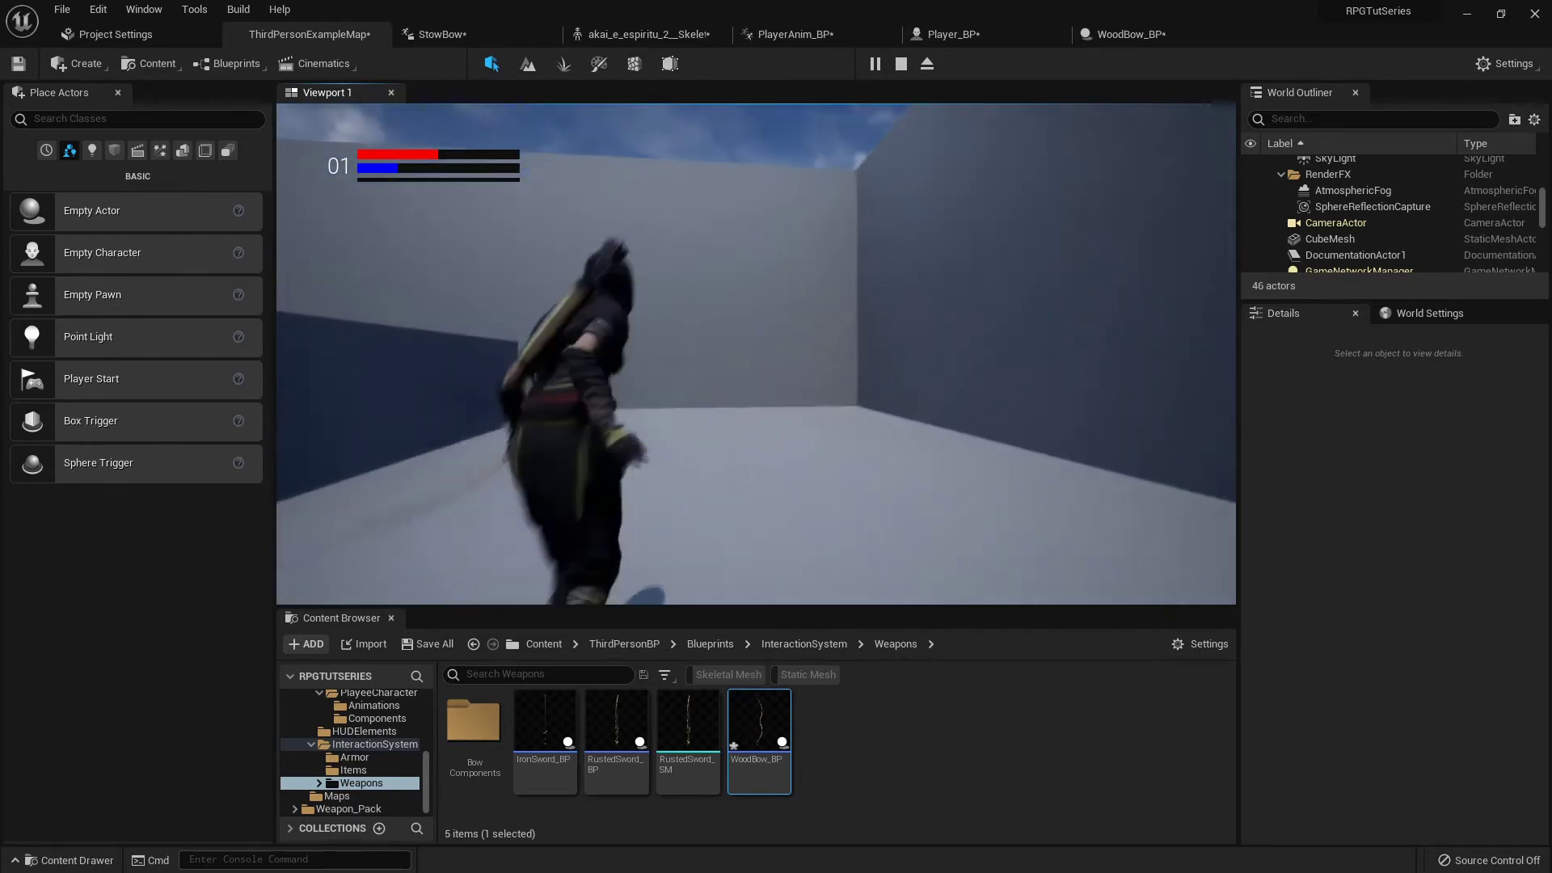
{"action": "key", "text": "w"}
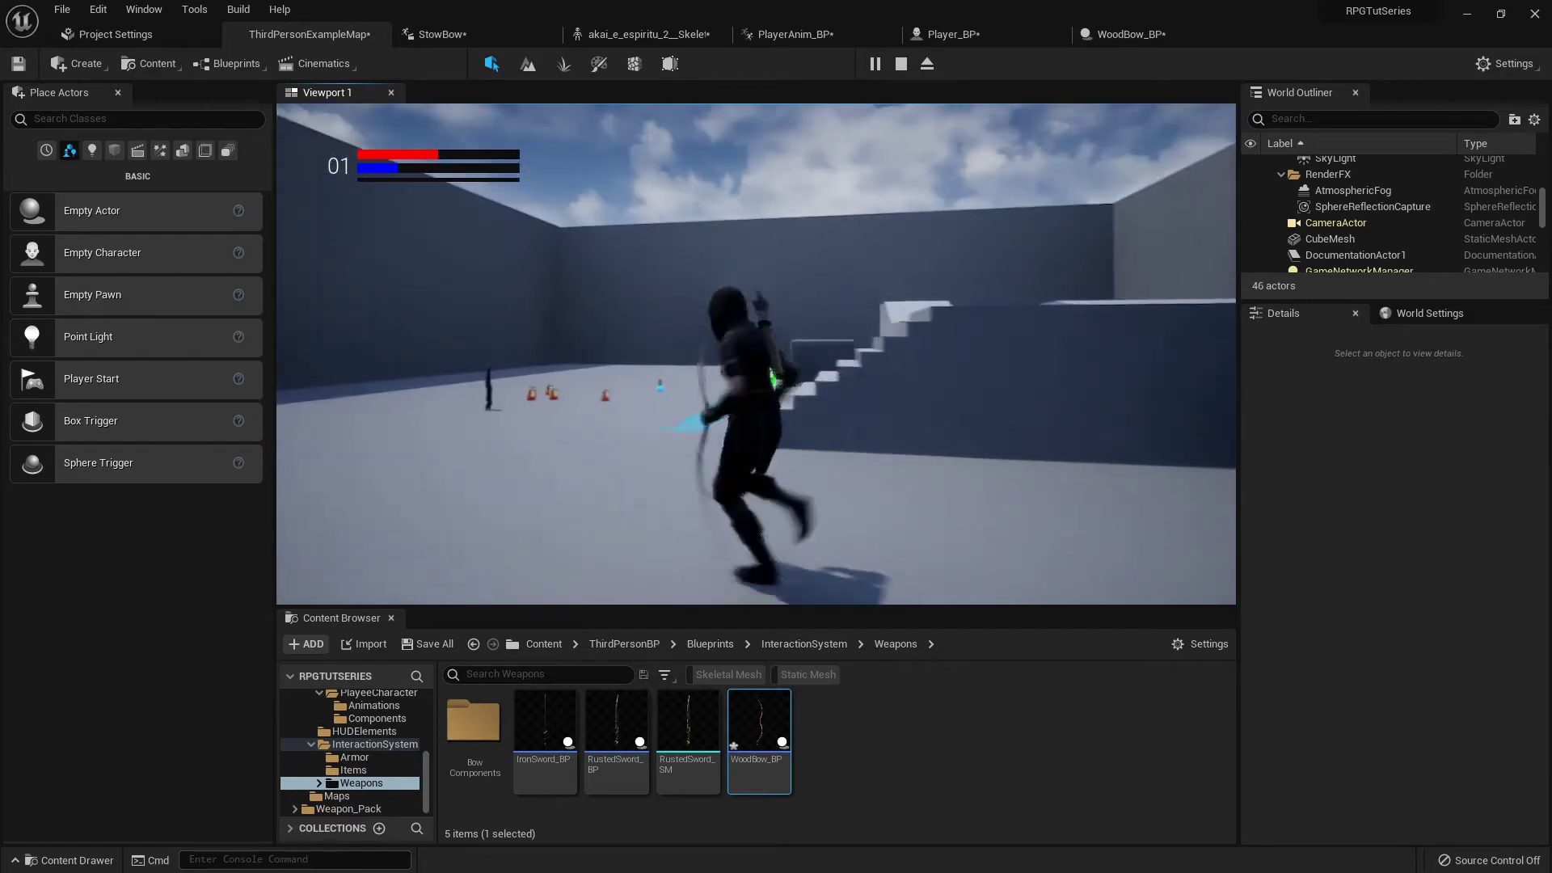
{"action": "key", "text": "Escape"}
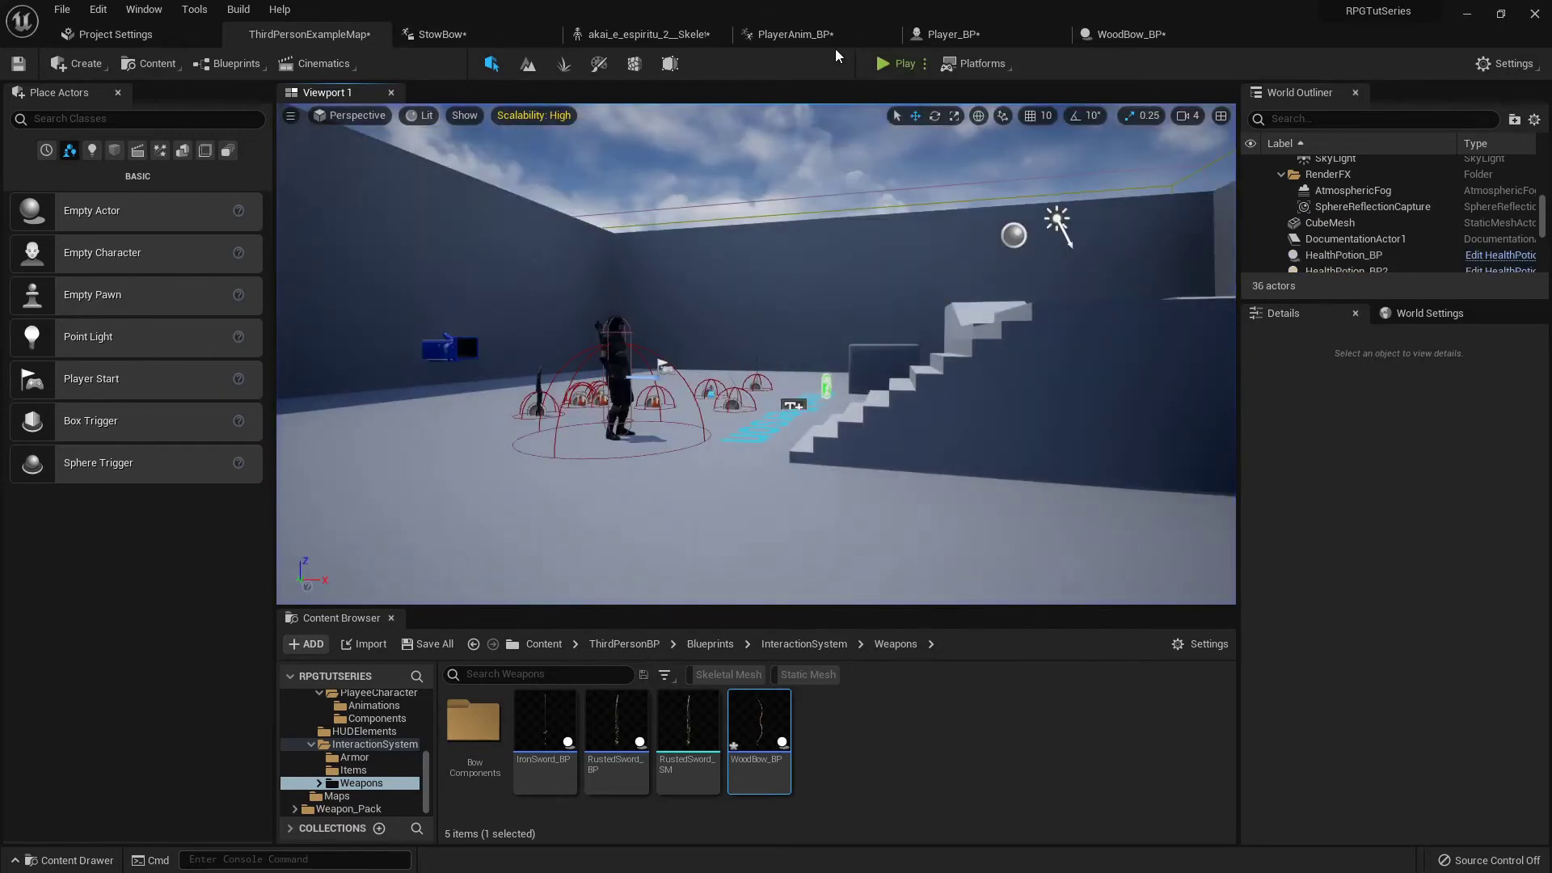
Step: Open the DestroyGear function of Player_BP
{"action": "left_click", "coordinate": [988, 37]}
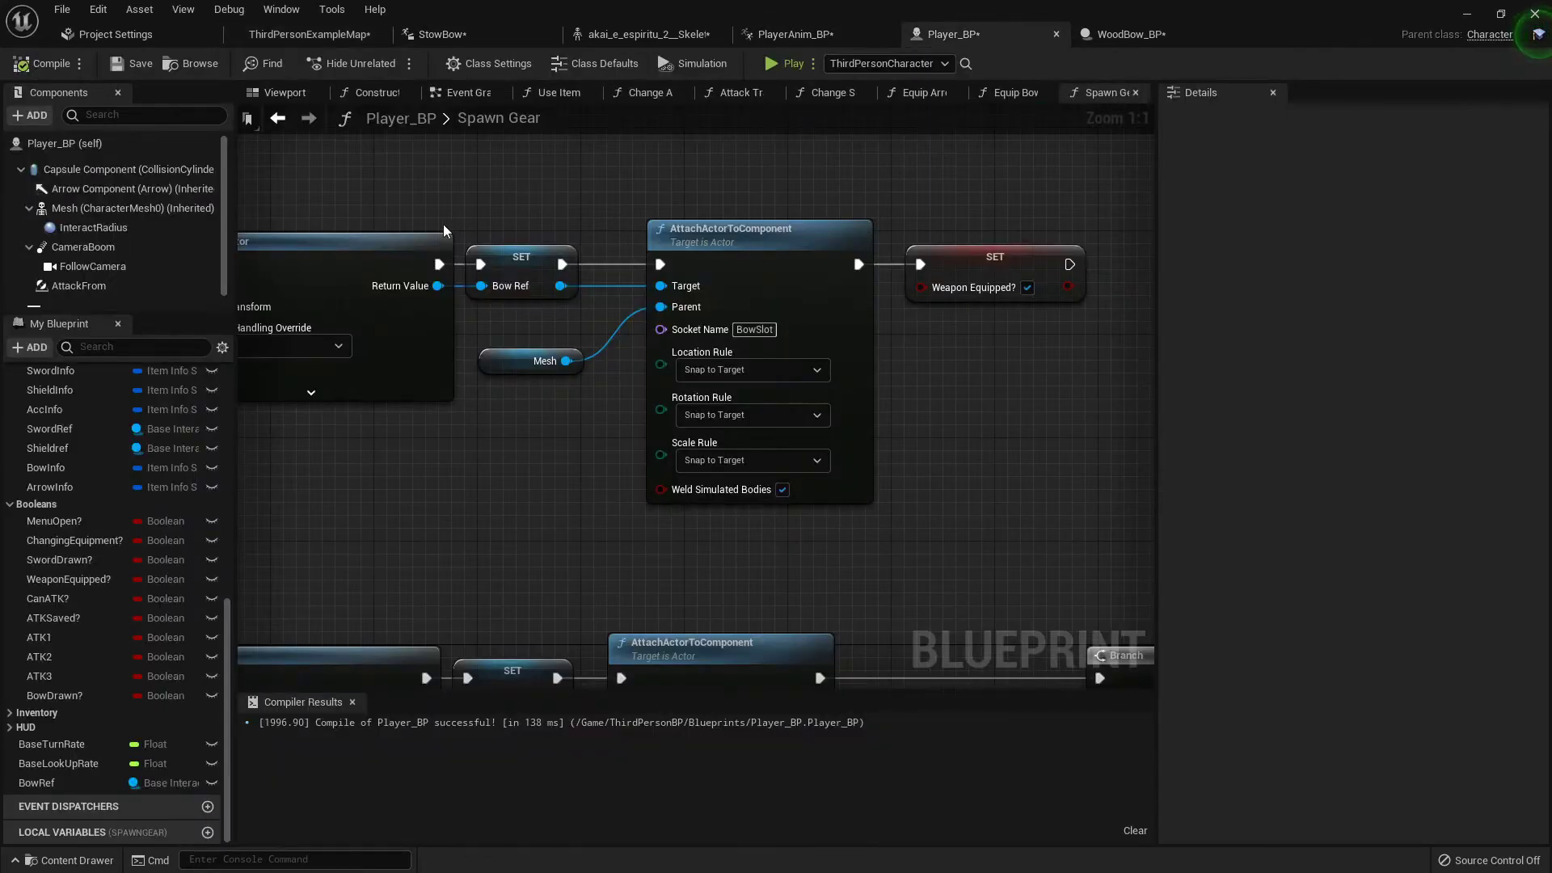
{"action": "scroll", "coordinate": [98, 497], "scroll_direction": "up", "scroll_amount": 3}
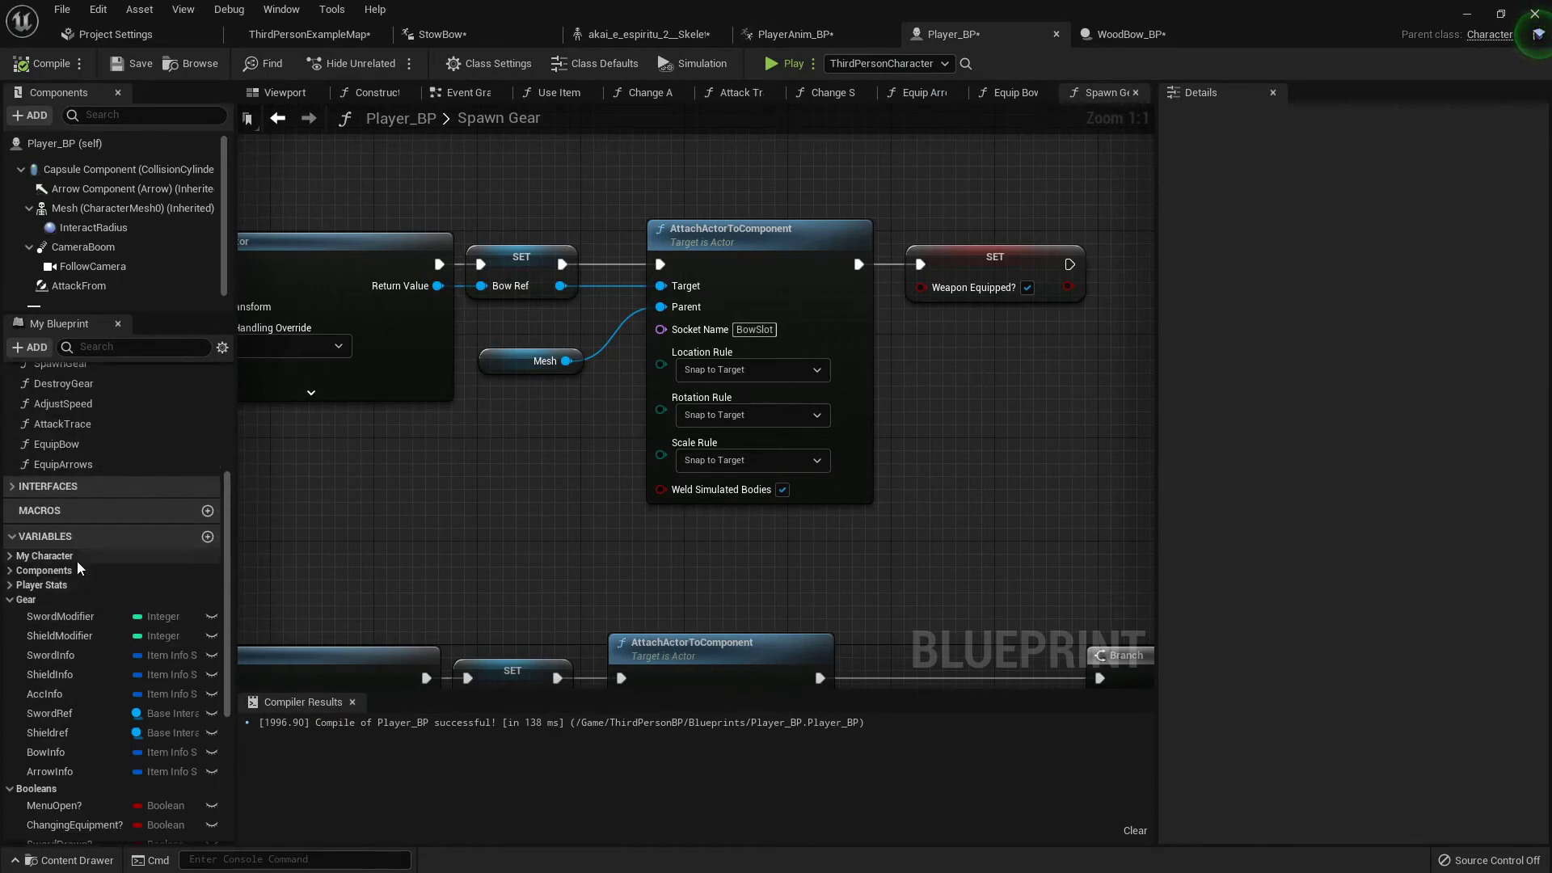
{"action": "scroll", "coordinate": [81, 517], "scroll_direction": "up", "scroll_amount": 9}
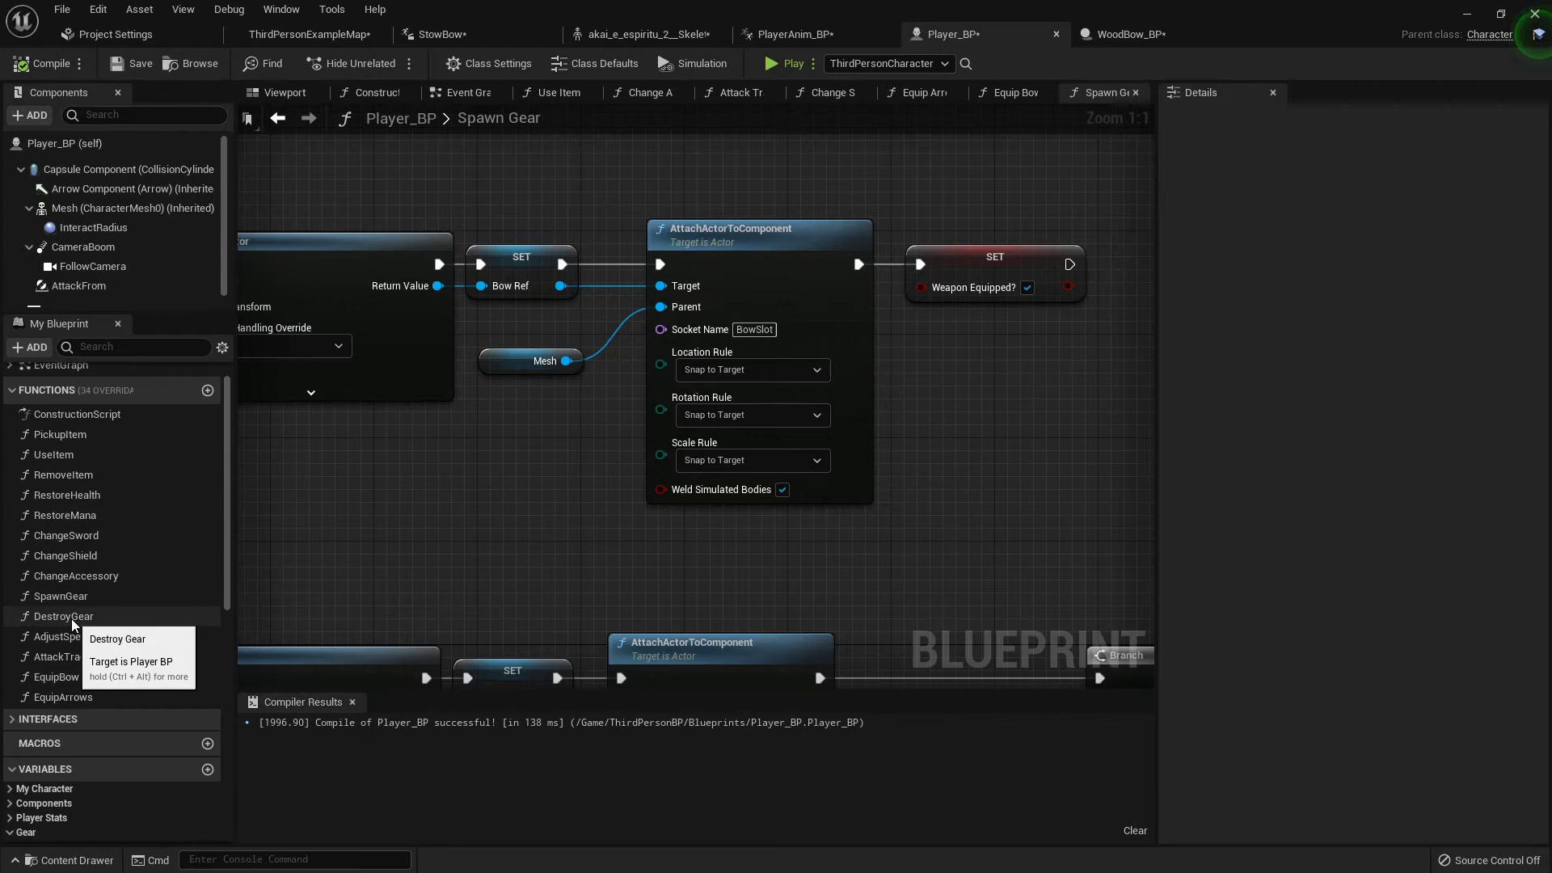
{"action": "double_click", "coordinate": [71, 618]}
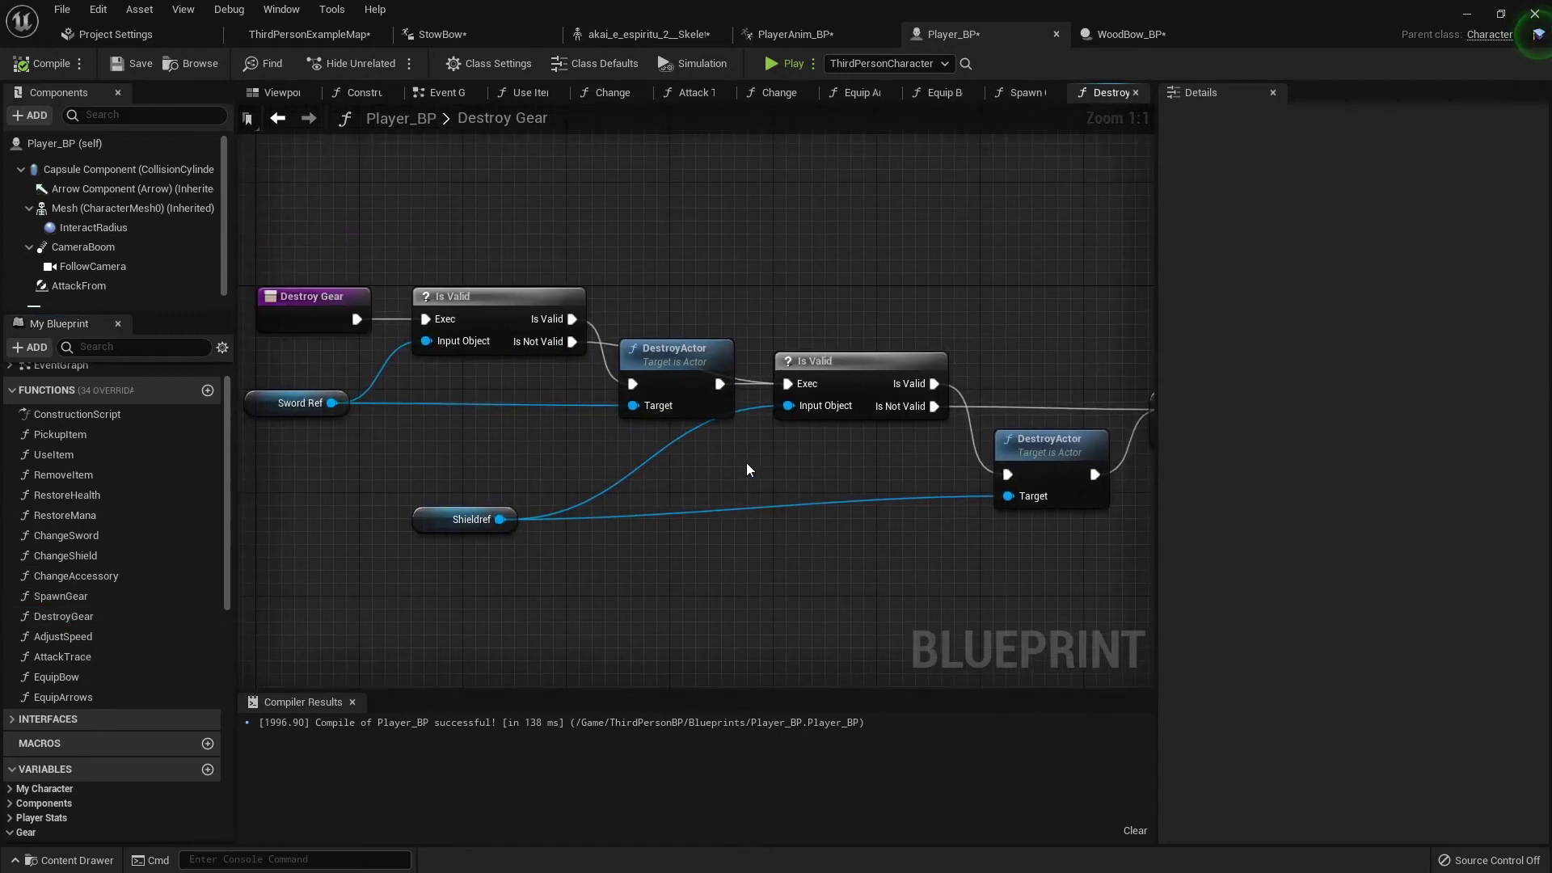
Step: Move the SET Weapon Equipped? node farther from the shield's DestroyActor node to free space in Destroy Gear
{"action": "right_click_drag", "start_coordinate": [747, 468], "coordinate": [429, 454]}
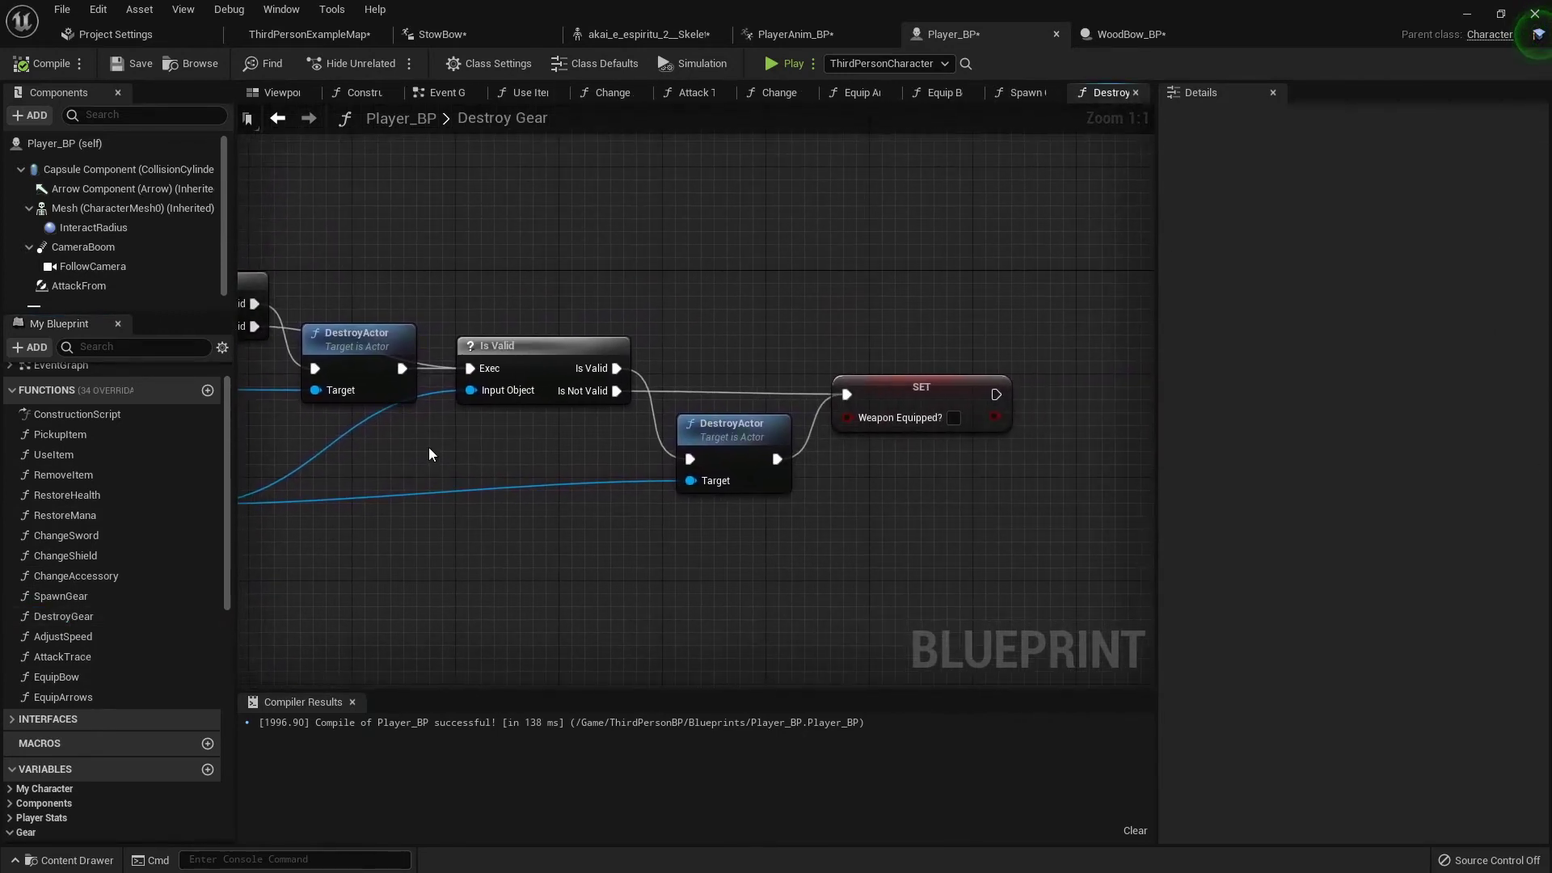
{"action": "right_click_drag", "start_coordinate": [836, 387], "coordinate": [623, 380]}
{"action": "left_click_drag", "start_coordinate": [703, 398], "coordinate": [987, 396]}
{"action": "mouse_move", "coordinate": [617, 334]}
{"action": "right_mouse_down"}
{"action": "mouse_move", "coordinate": [1119, 312]}
{"action": "mouse_move", "coordinate": [613, 314]}
{"action": "right_mouse_up"}
{"action": "mouse_move", "coordinate": [496, 315]}
{"action": "right_mouse_down"}
{"action": "mouse_move", "coordinate": [969, 324]}
{"action": "mouse_move", "coordinate": [501, 289]}
{"action": "right_mouse_up"}
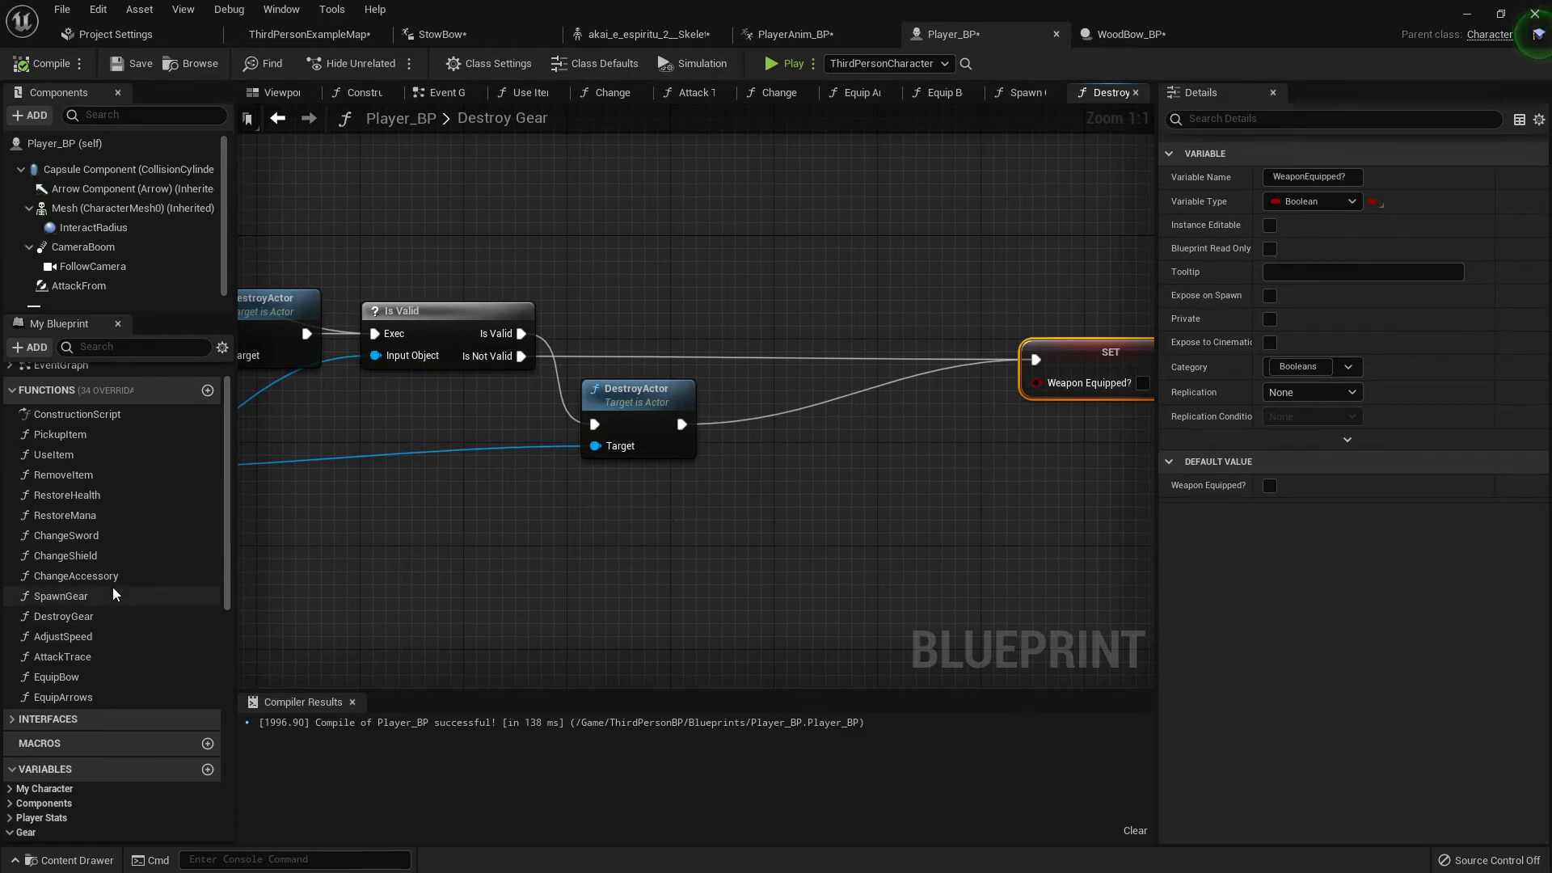
Step: Add a Bow Ref getter to Destroy Gear and create an execution-type Is Valid check from it
{"action": "scroll", "coordinate": [113, 594], "scroll_direction": "up", "scroll_amount": 2}
{"action": "scroll", "coordinate": [94, 570], "scroll_direction": "down", "scroll_amount": 10}
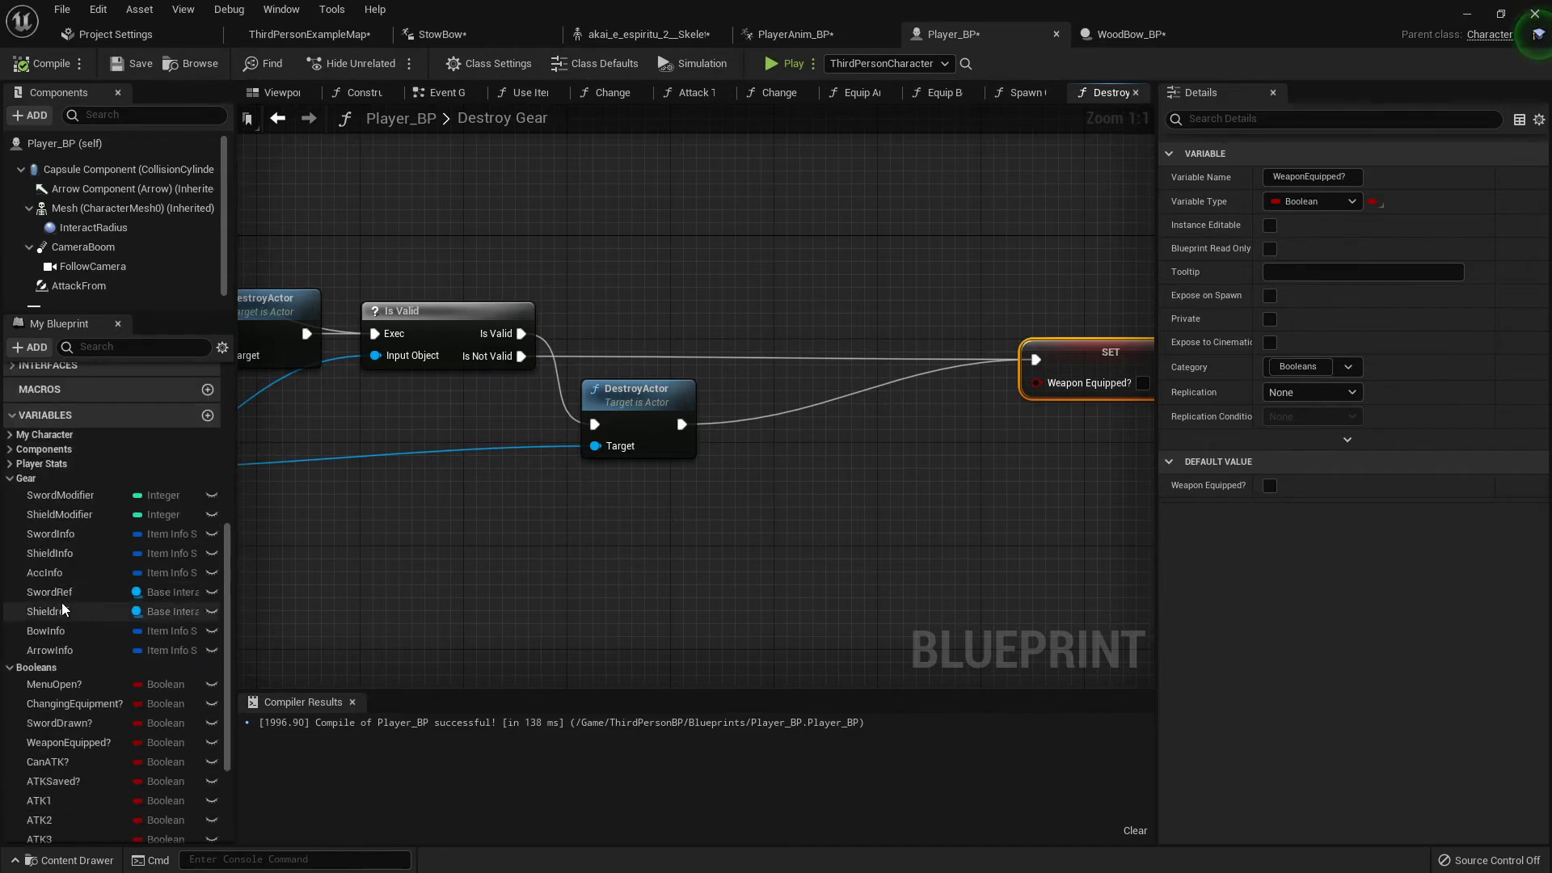
{"action": "left_click_drag", "start_coordinate": [37, 783], "coordinate": [793, 469]}
{"action": "left_click", "coordinate": [578, 551]}
{"action": "type", "text": "valid"}
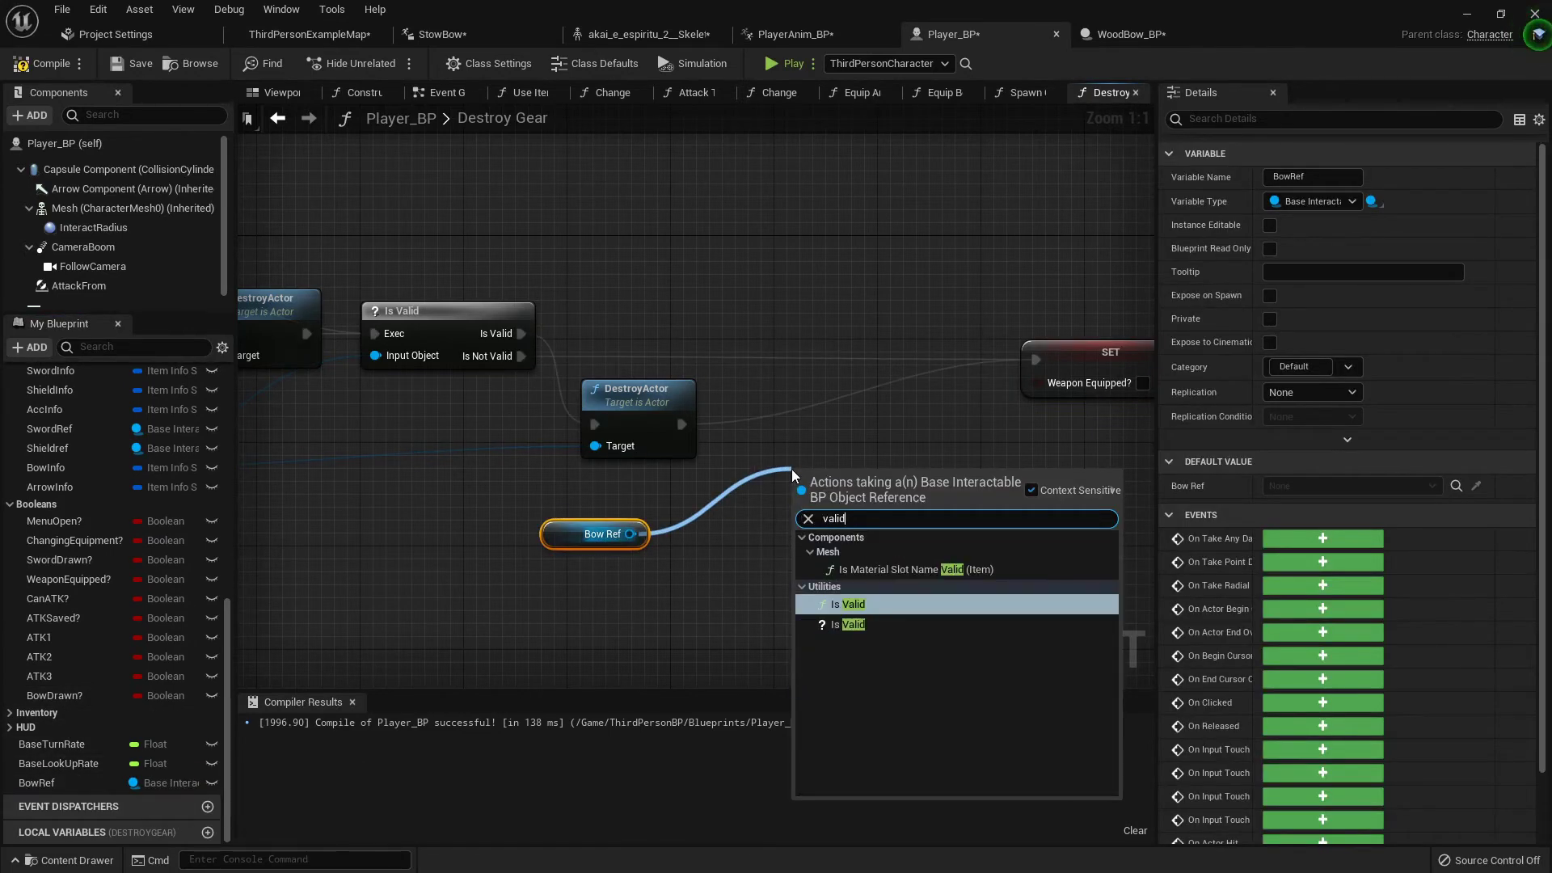
{"action": "left_click", "coordinate": [849, 625]}
Step: Wire the shield's DestroyActor output and its Is Not Valid output into the Bow Ref Is Valid check, tidying the nodes
{"action": "left_click_drag", "start_coordinate": [680, 424], "coordinate": [804, 503]}
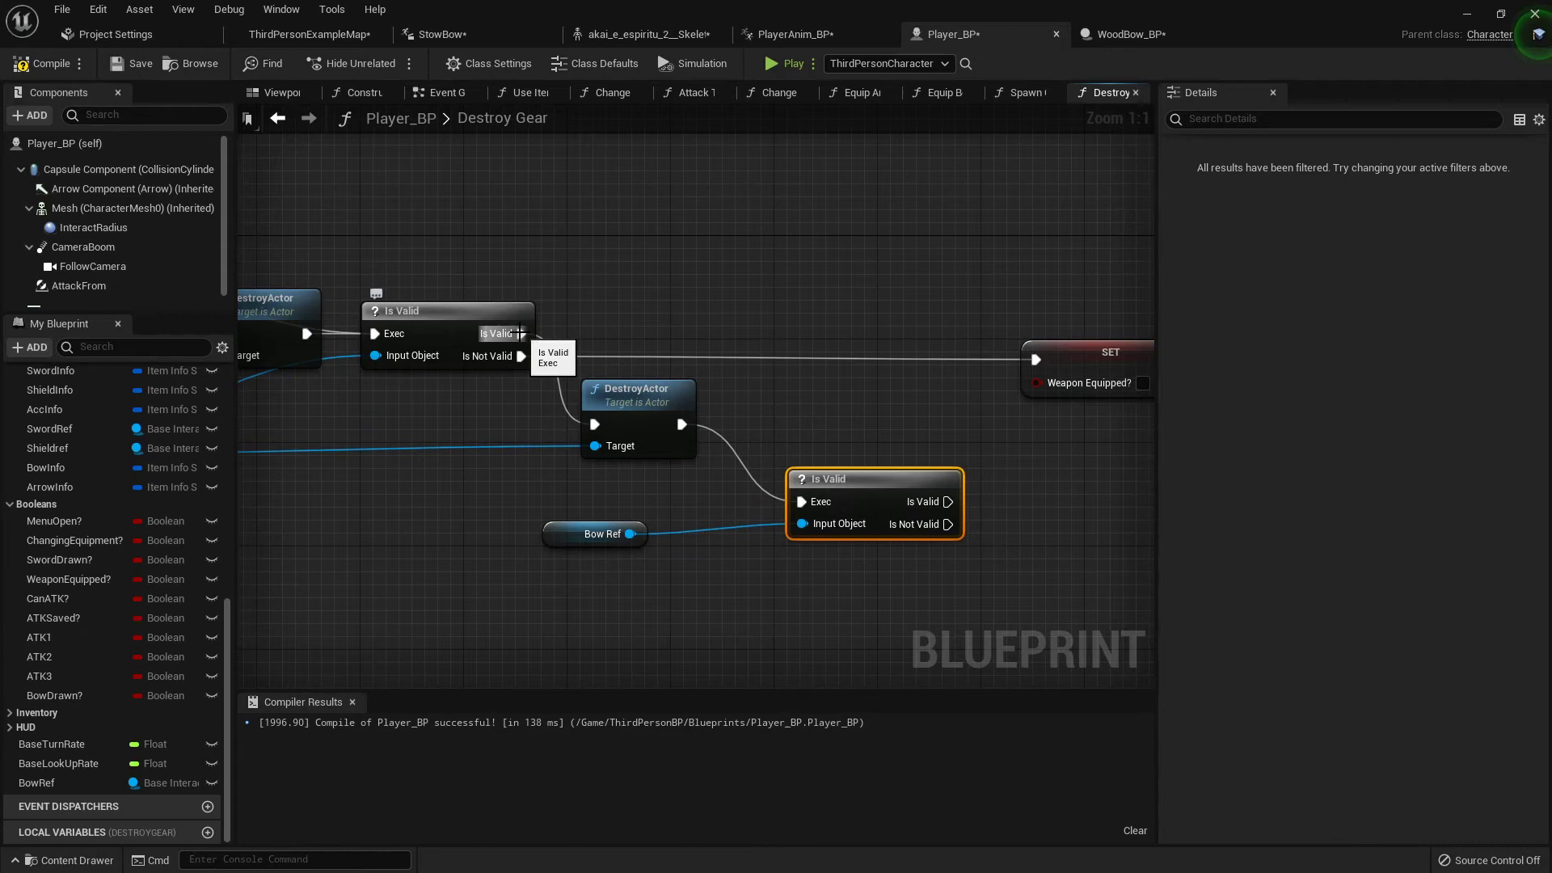
{"action": "left_click_drag", "start_coordinate": [519, 356], "coordinate": [842, 349]}
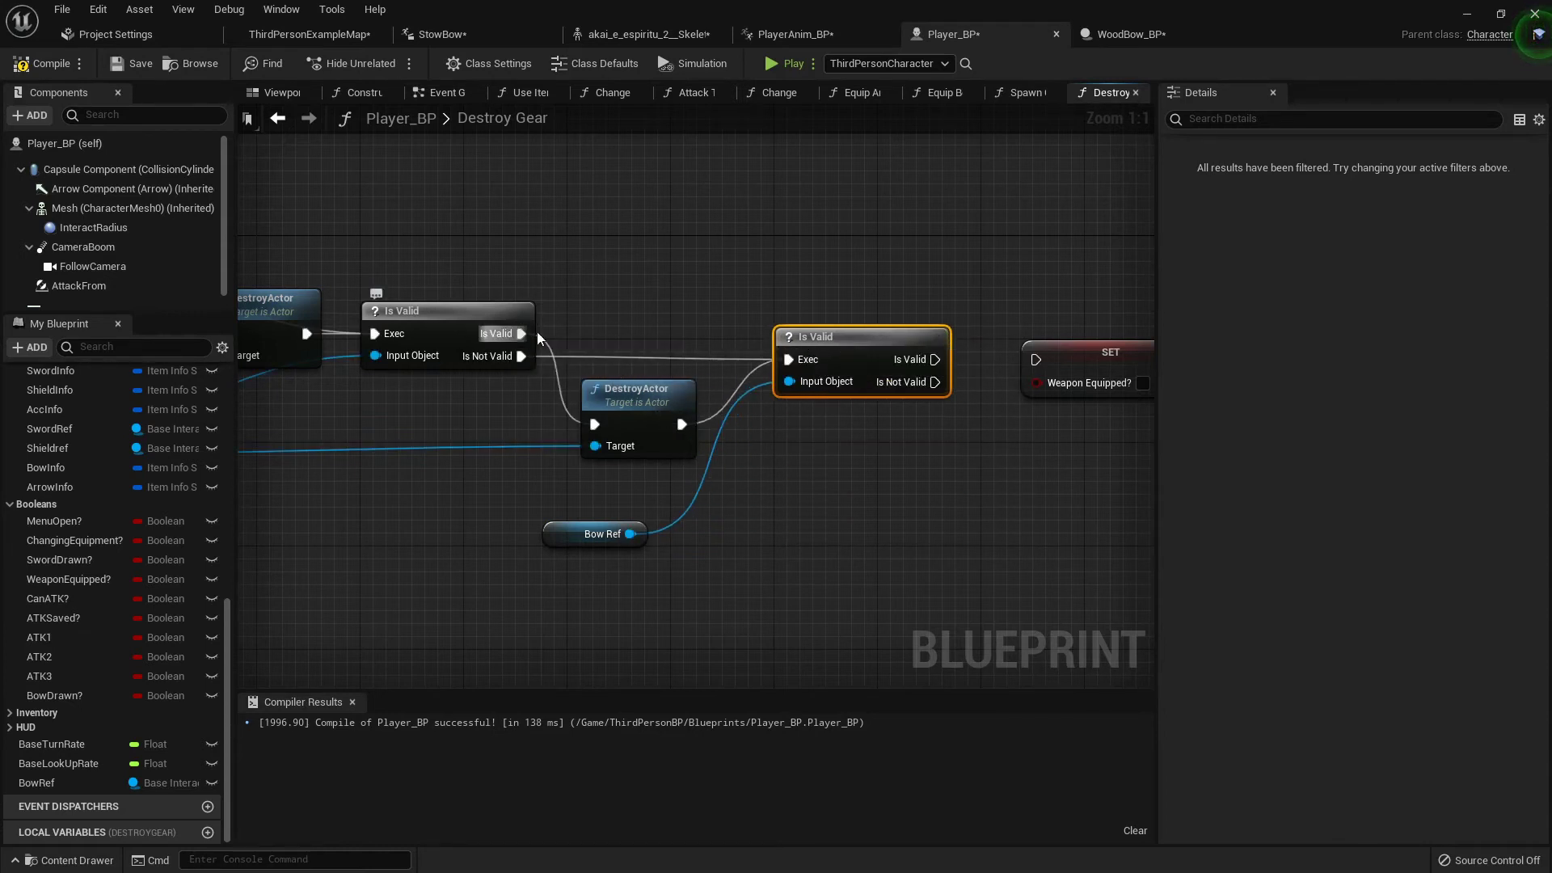
{"action": "right_click_drag", "start_coordinate": [402, 357], "coordinate": [783, 378]}
{"action": "right_click_drag", "start_coordinate": [993, 332], "coordinate": [548, 327]}
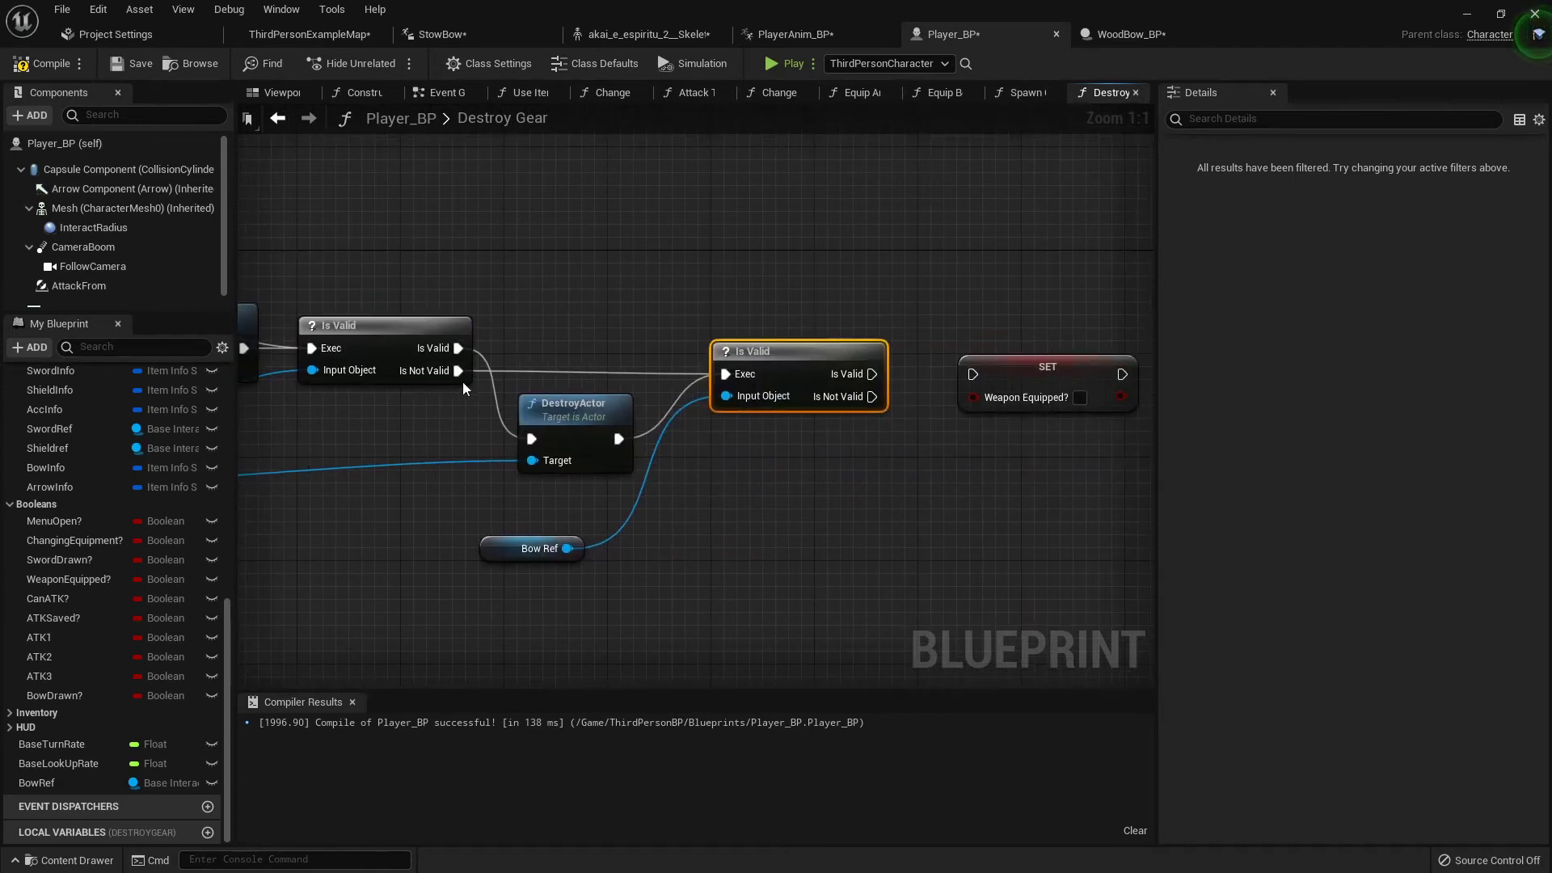
{"action": "left_click_drag", "start_coordinate": [558, 546], "coordinate": [597, 520]}
{"action": "right_click_drag", "start_coordinate": [769, 505], "coordinate": [649, 499]}
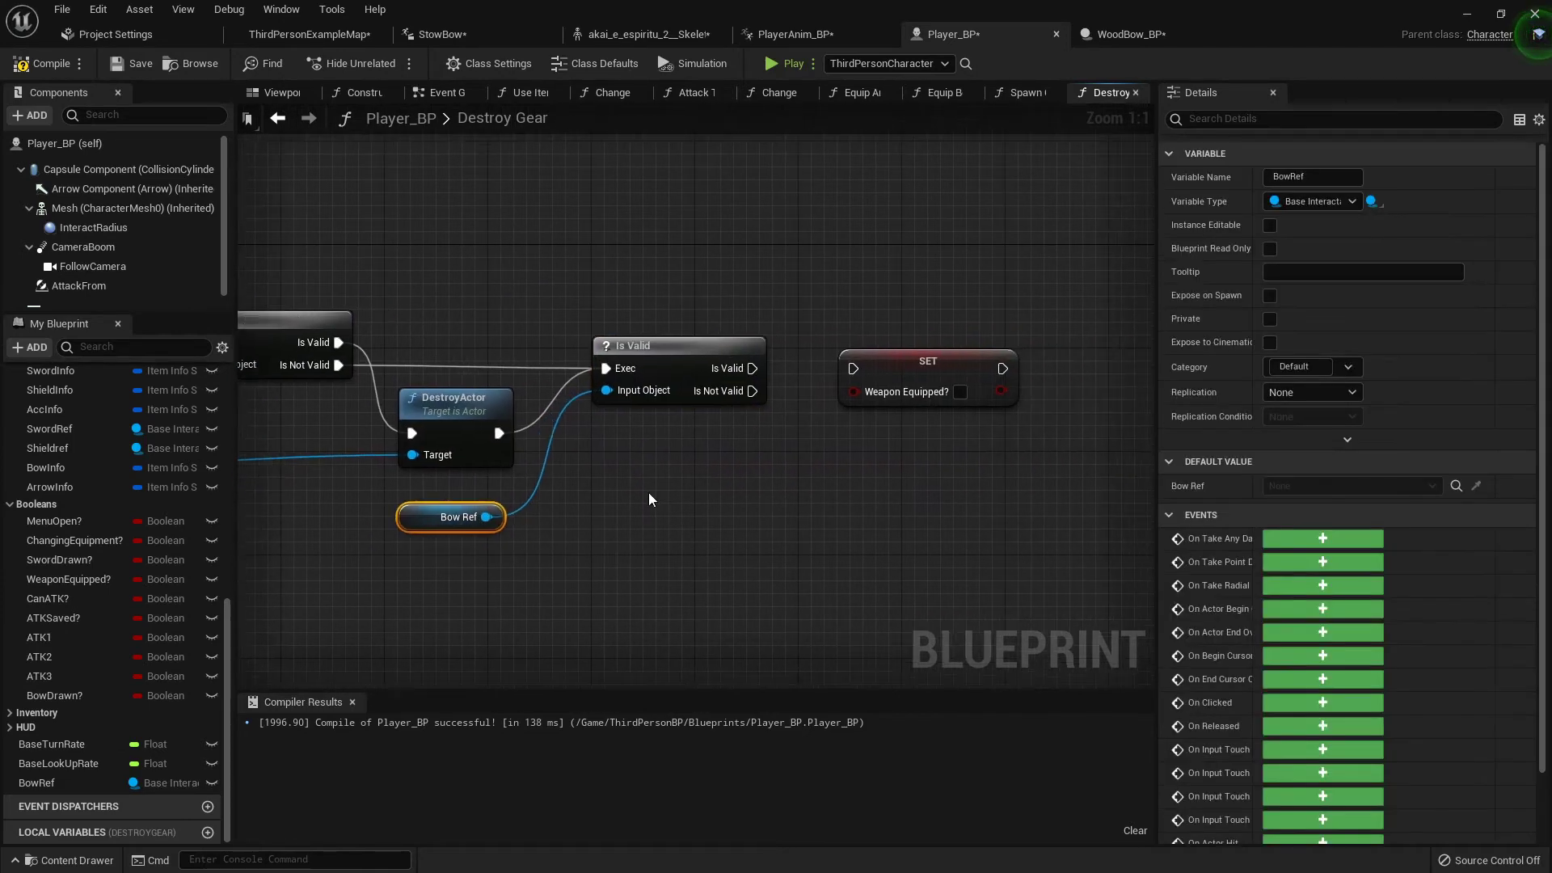
Step: Connect the bow check's Is Not Valid output to SET Weapon Equipped? and move that node farther along the graph
{"action": "left_click_drag", "start_coordinate": [752, 392], "coordinate": [855, 370]}
{"action": "left_click_drag", "start_coordinate": [928, 361], "coordinate": [993, 387]}
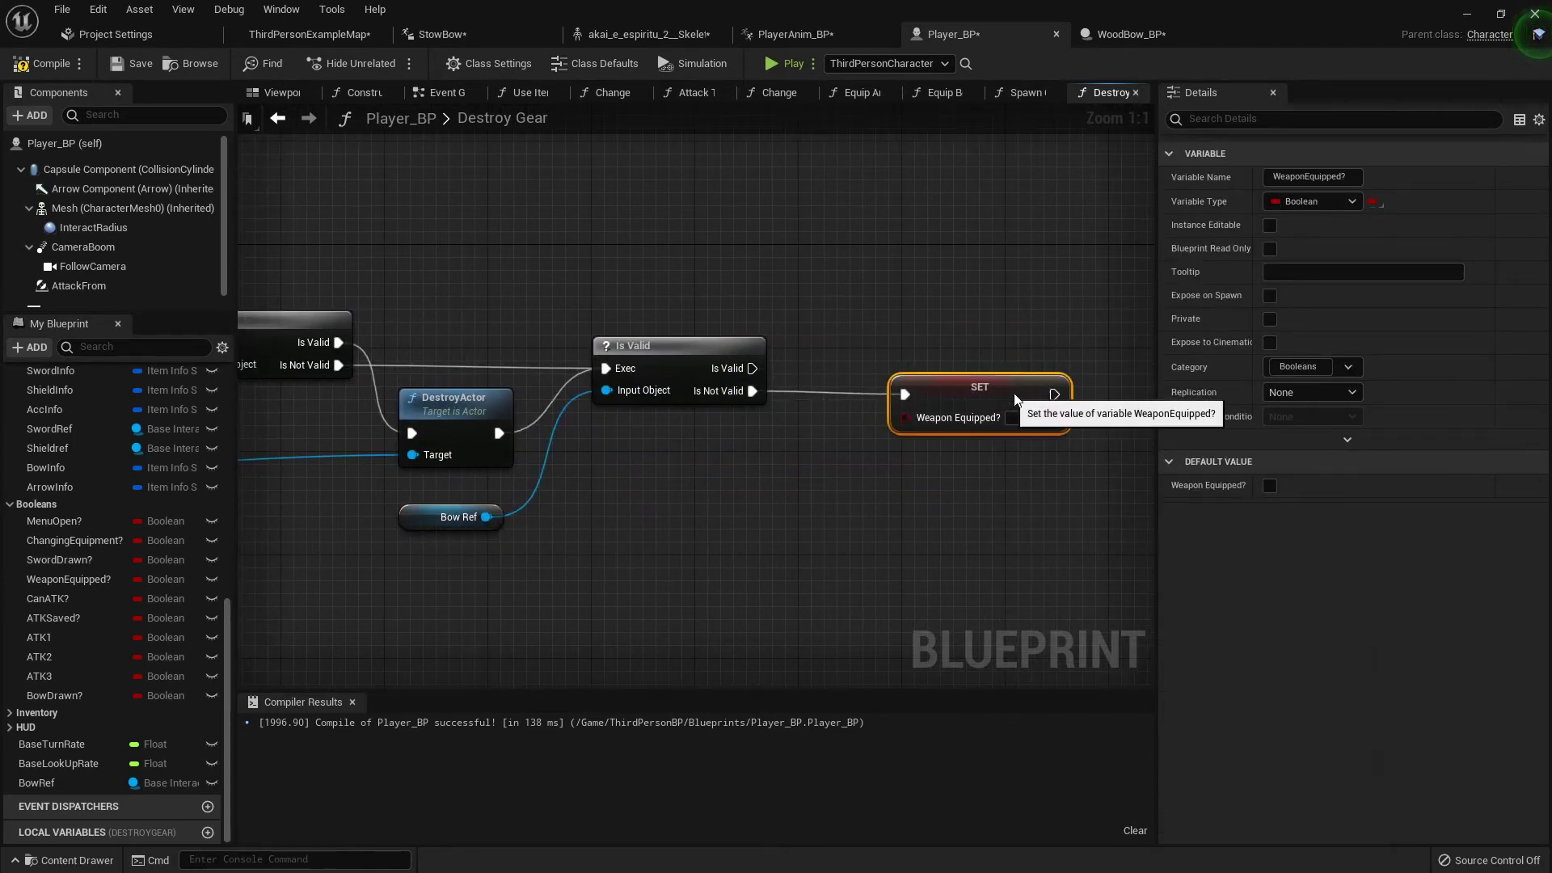
{"action": "right_click_drag", "start_coordinate": [844, 490], "coordinate": [674, 477]}
{"action": "left_click_drag", "start_coordinate": [846, 385], "coordinate": [1013, 386]}
Step: Add a DestroyActor targeting Bow Ref, wire it between the bow check's Is Valid output and SET Weapon Equipped?, and compile
{"action": "left_click_drag", "start_coordinate": [315, 509], "coordinate": [594, 445]}
{"action": "type", "text": "destr"}
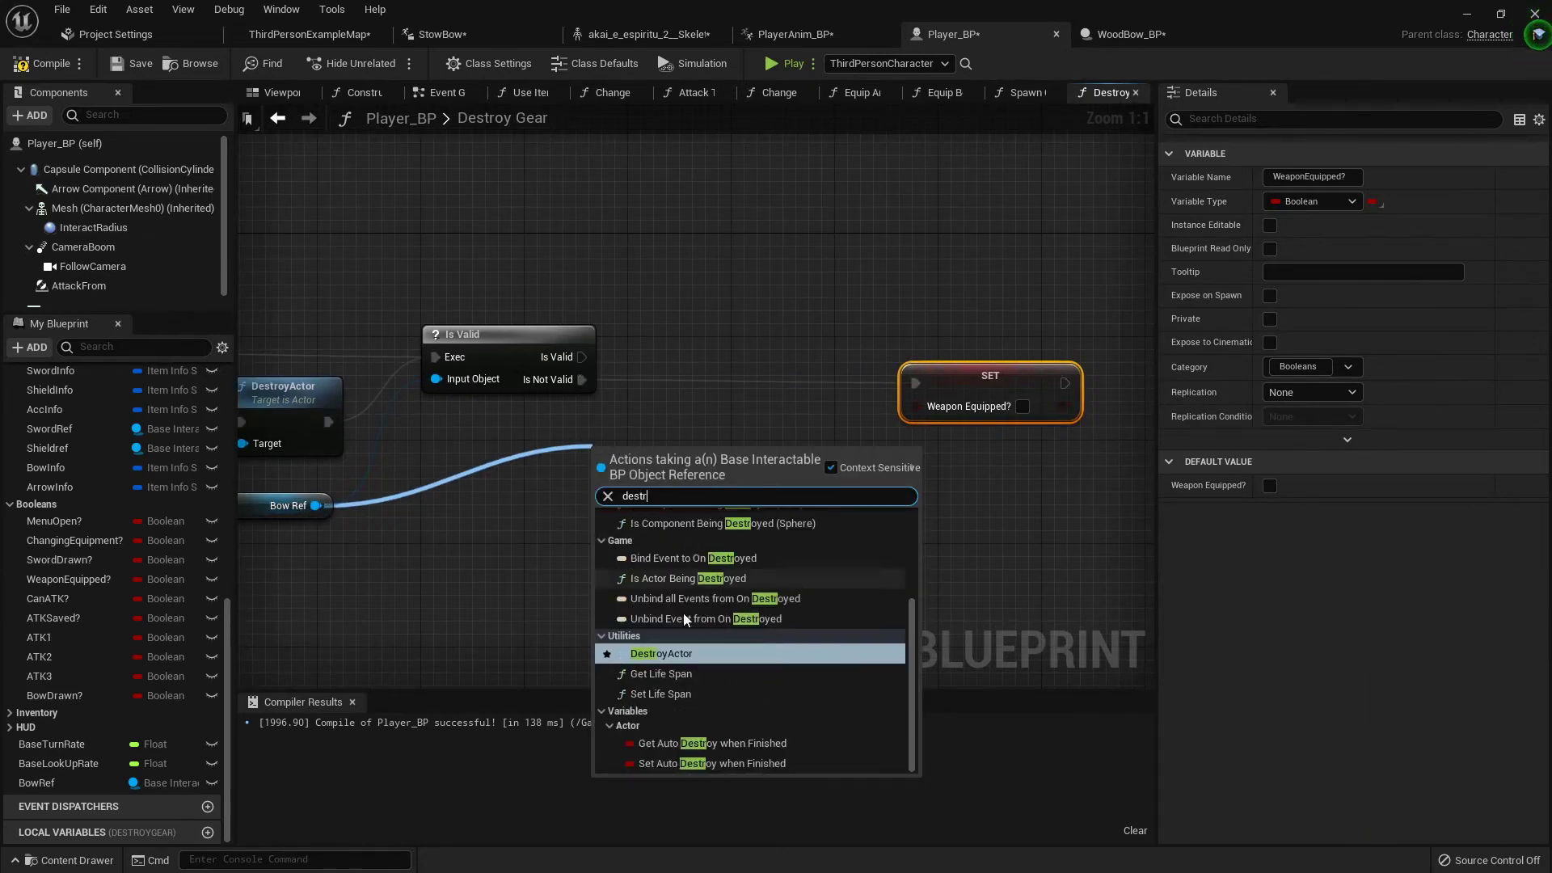
{"action": "left_click", "coordinate": [673, 651]}
{"action": "left_click_drag", "start_coordinate": [583, 356], "coordinate": [917, 383]}
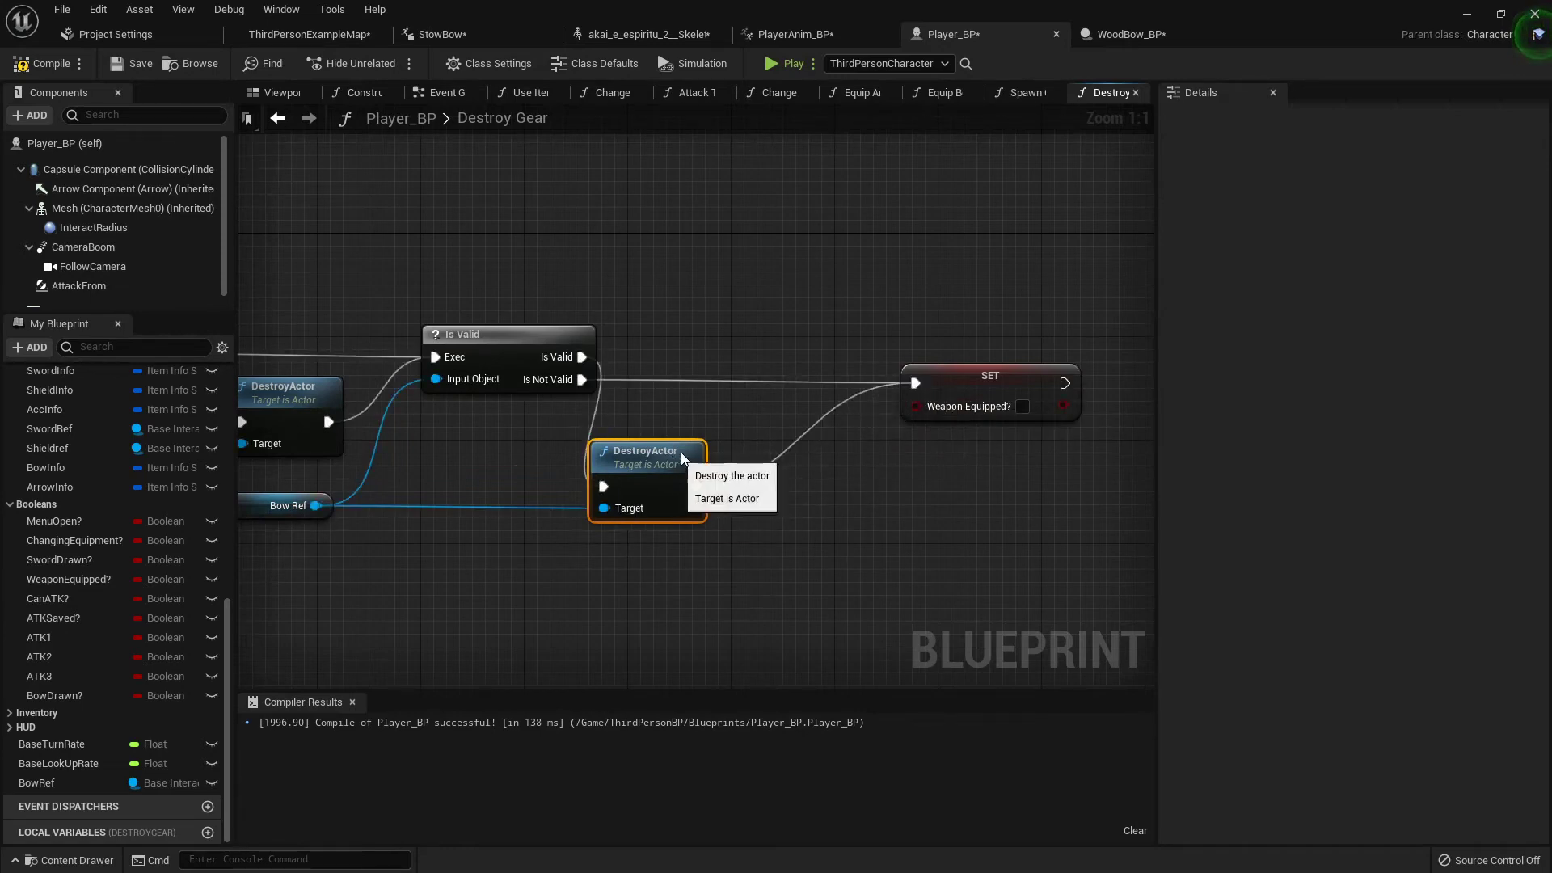
{"action": "left_click_drag", "start_coordinate": [669, 466], "coordinate": [760, 323]}
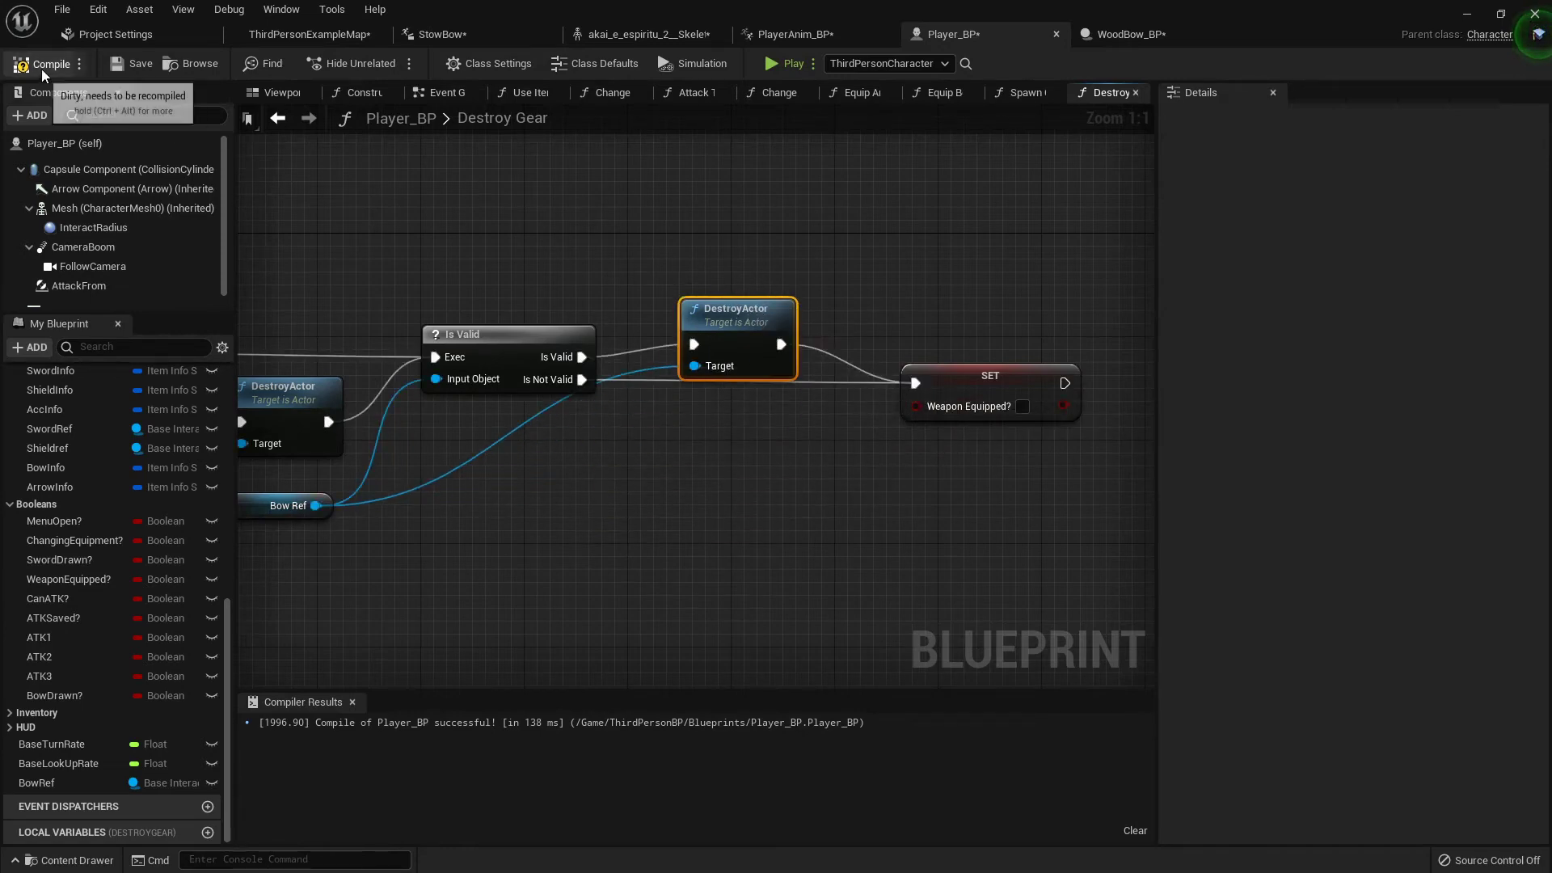
Step: Start a playtest of ThirdPersonExampleMap and equip the bow from the inventory
{"action": "left_click", "coordinate": [319, 34]}
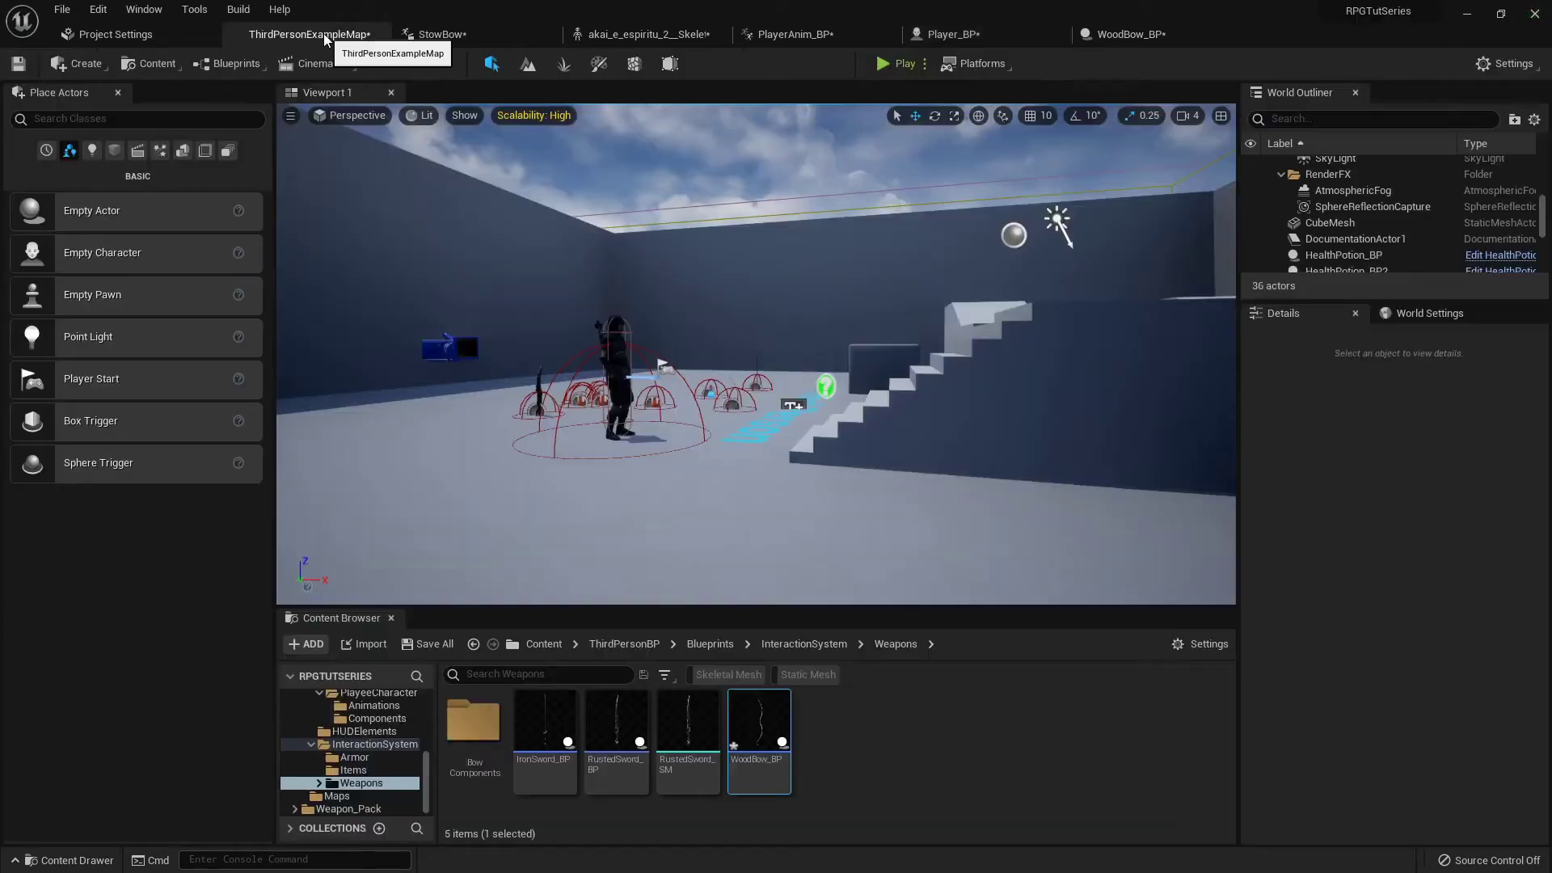
{"action": "left_click", "coordinate": [901, 64]}
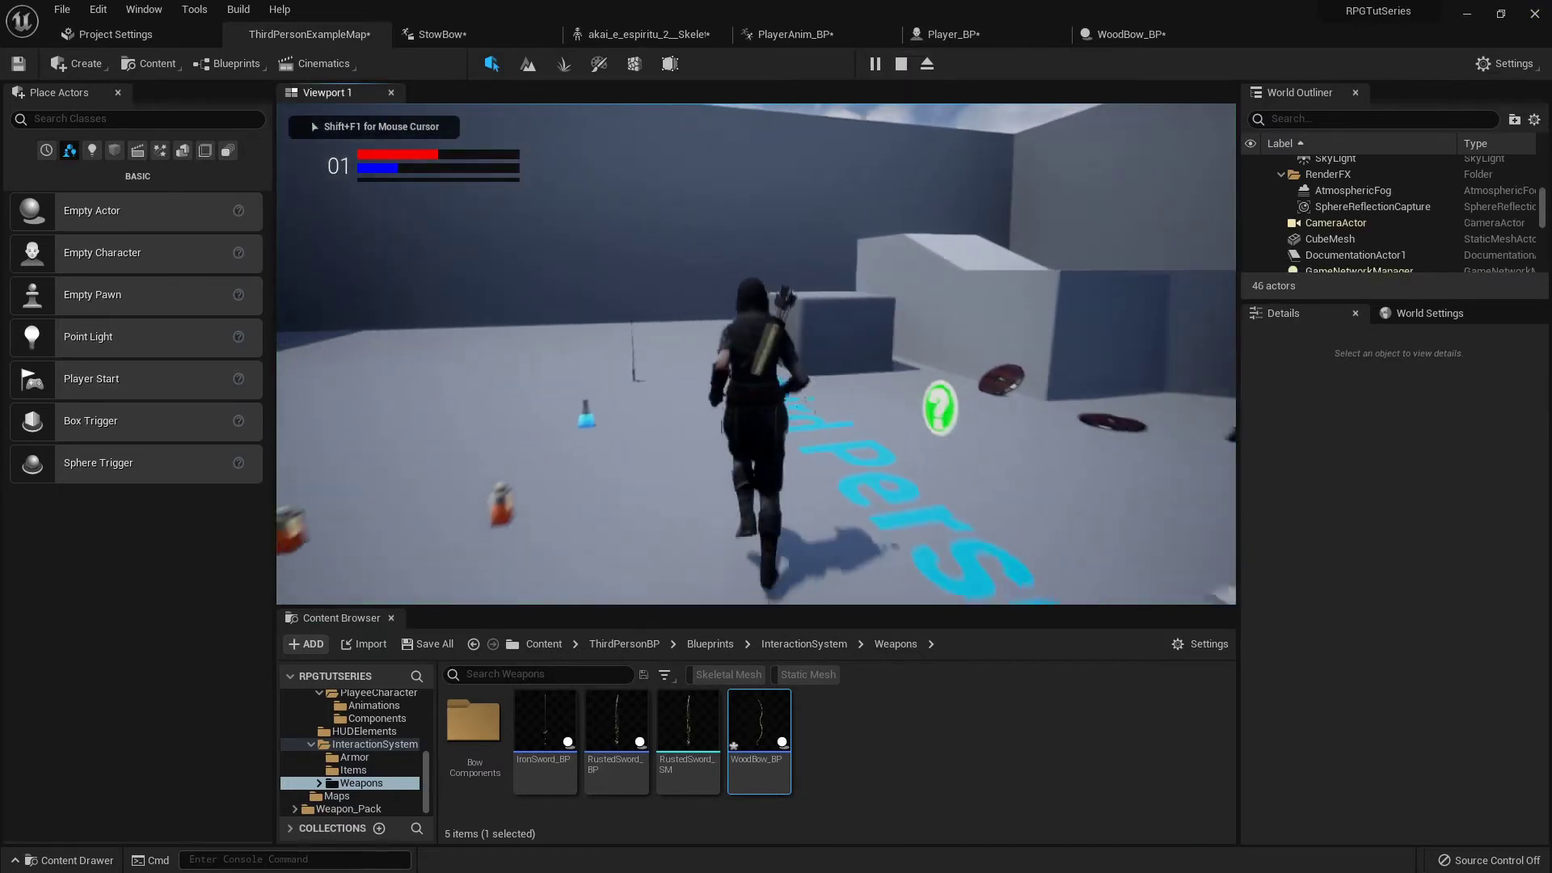
{"action": "key", "text": "e"}
{"action": "key", "text": "i"}
{"action": "left_click", "coordinate": [756, 330]}
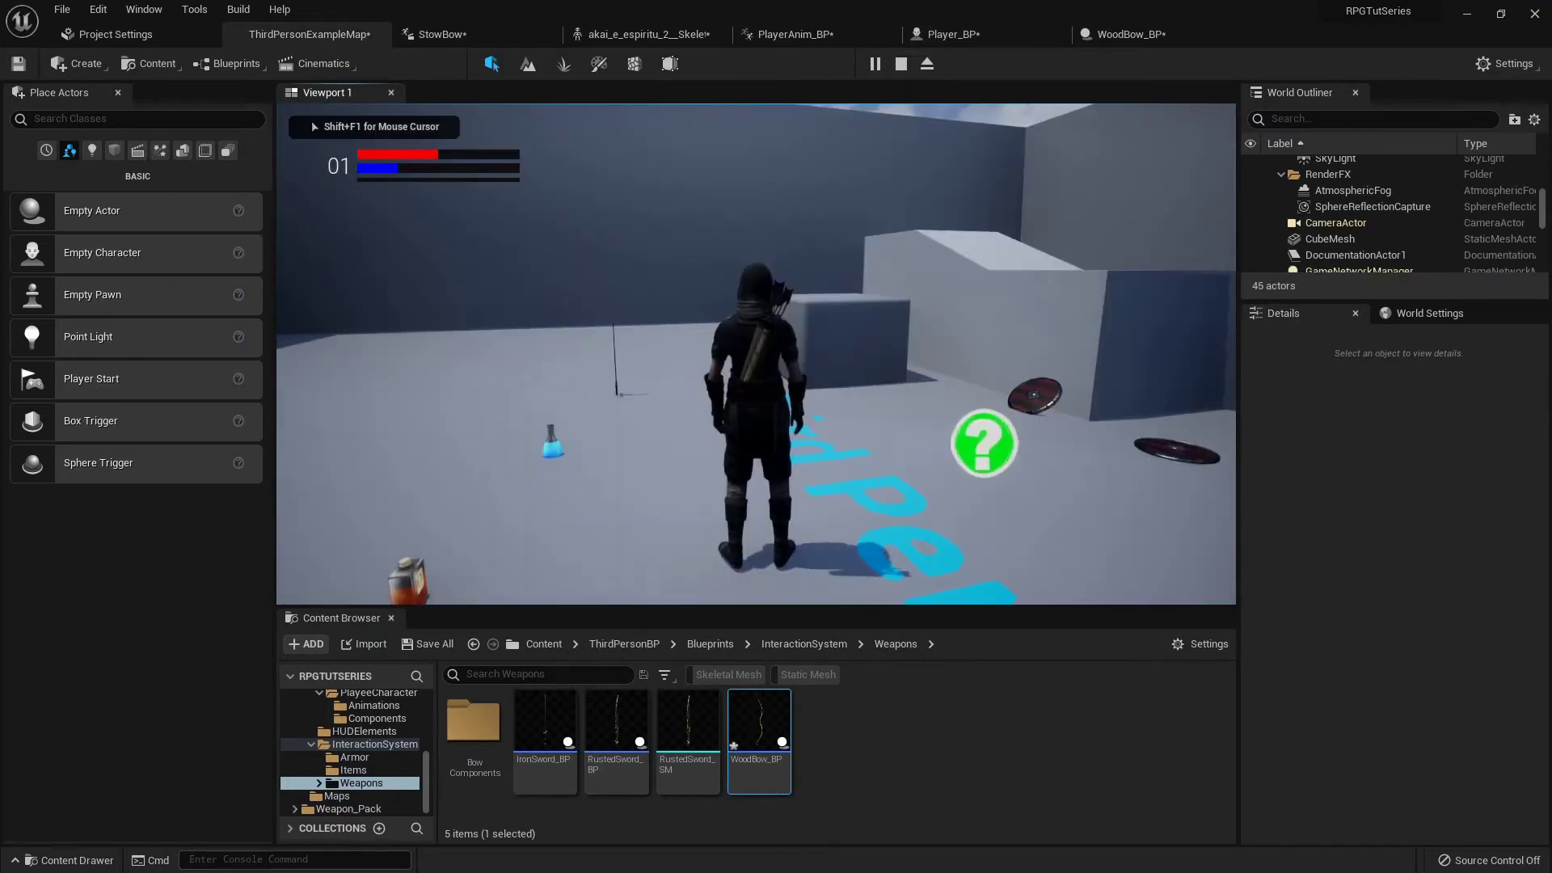
Step: Test drawing and stowing the bow while running and jumping around the level, and end the play session
{"action": "key", "text": "w"}
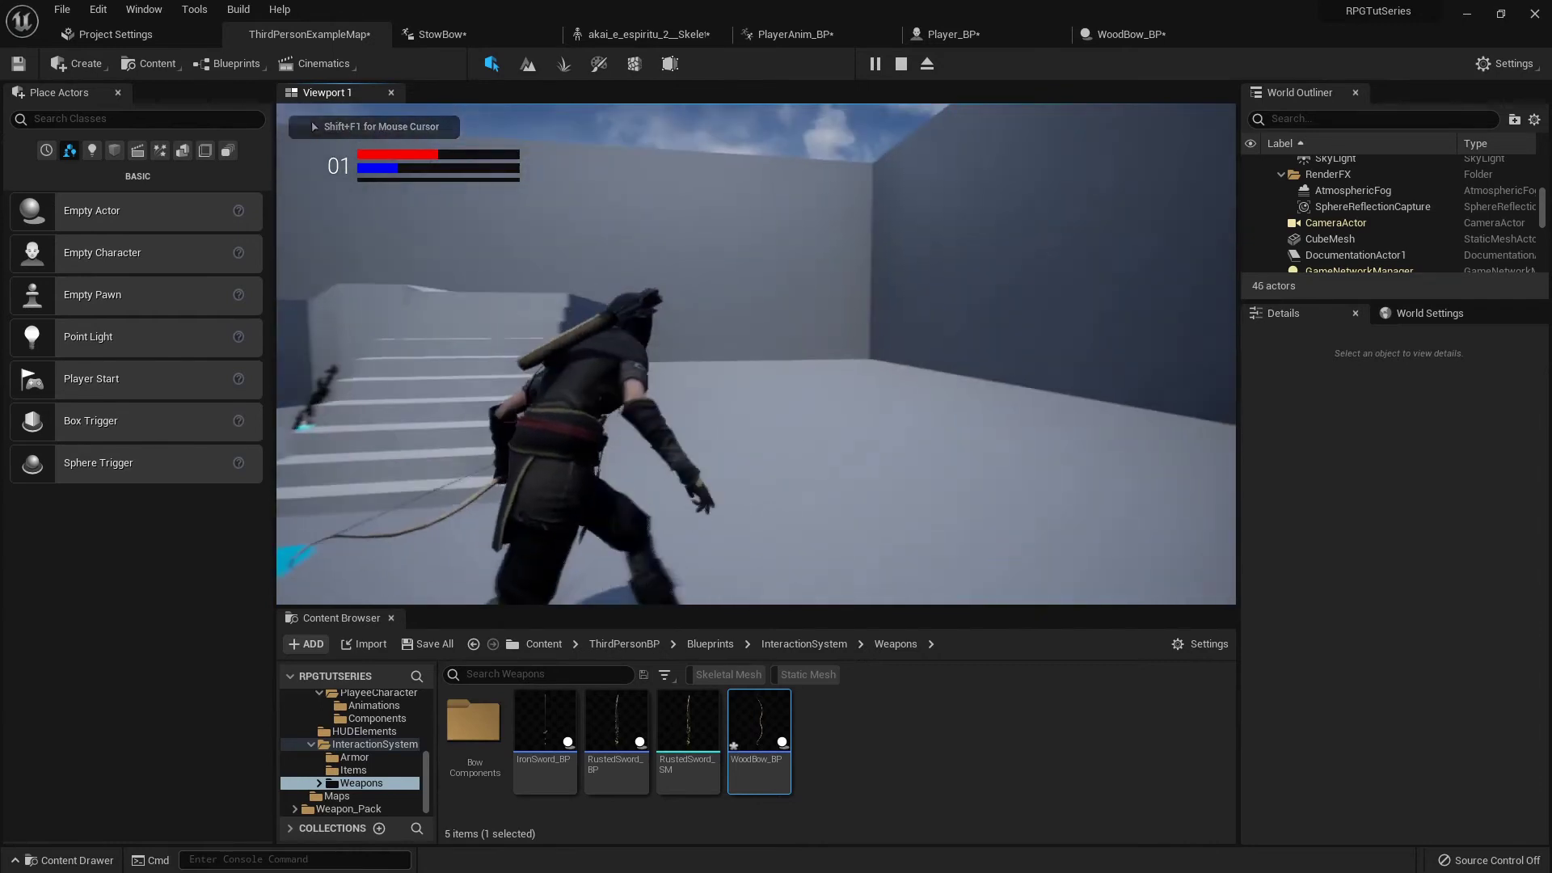
{"action": "key", "text": "w"}
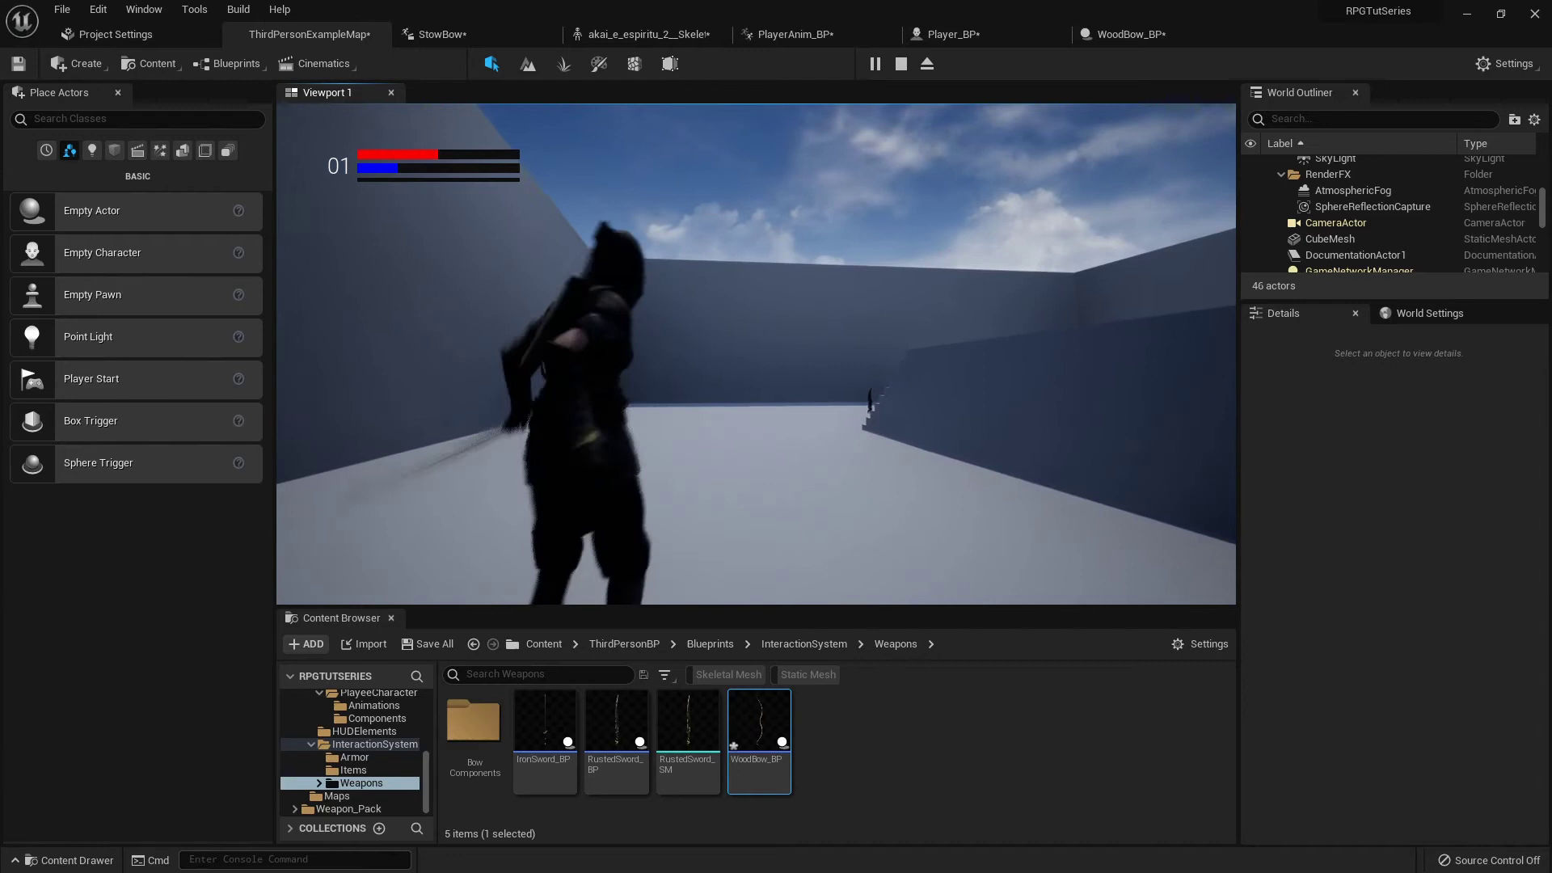
{"action": "key", "text": "a"}
{"action": "key", "text": "w"}
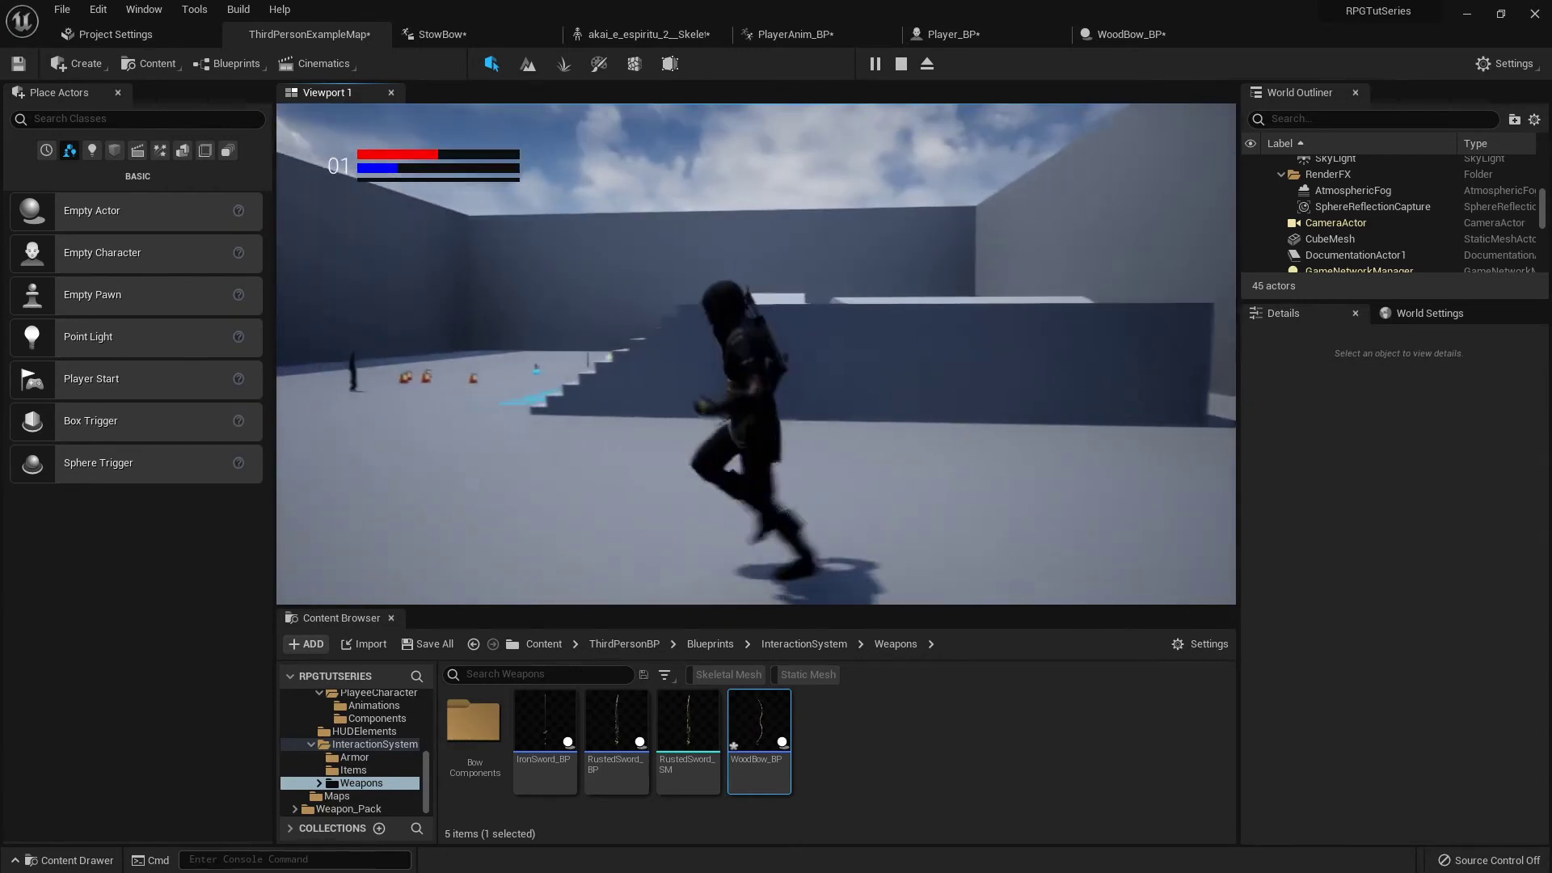
{"action": "key", "text": "a"}
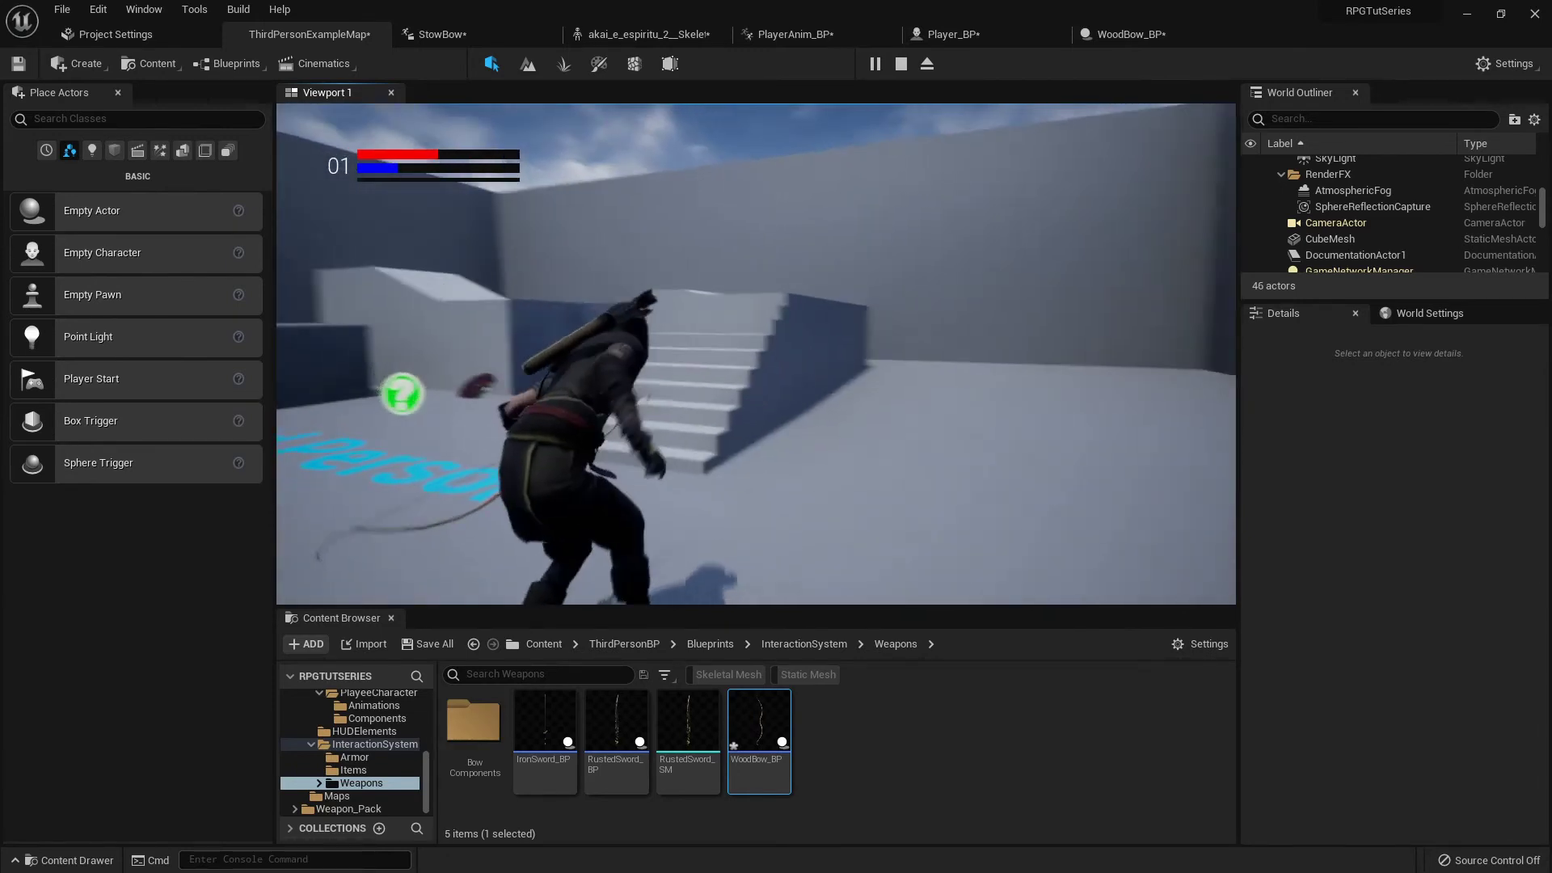
{"action": "key", "text": "w"}
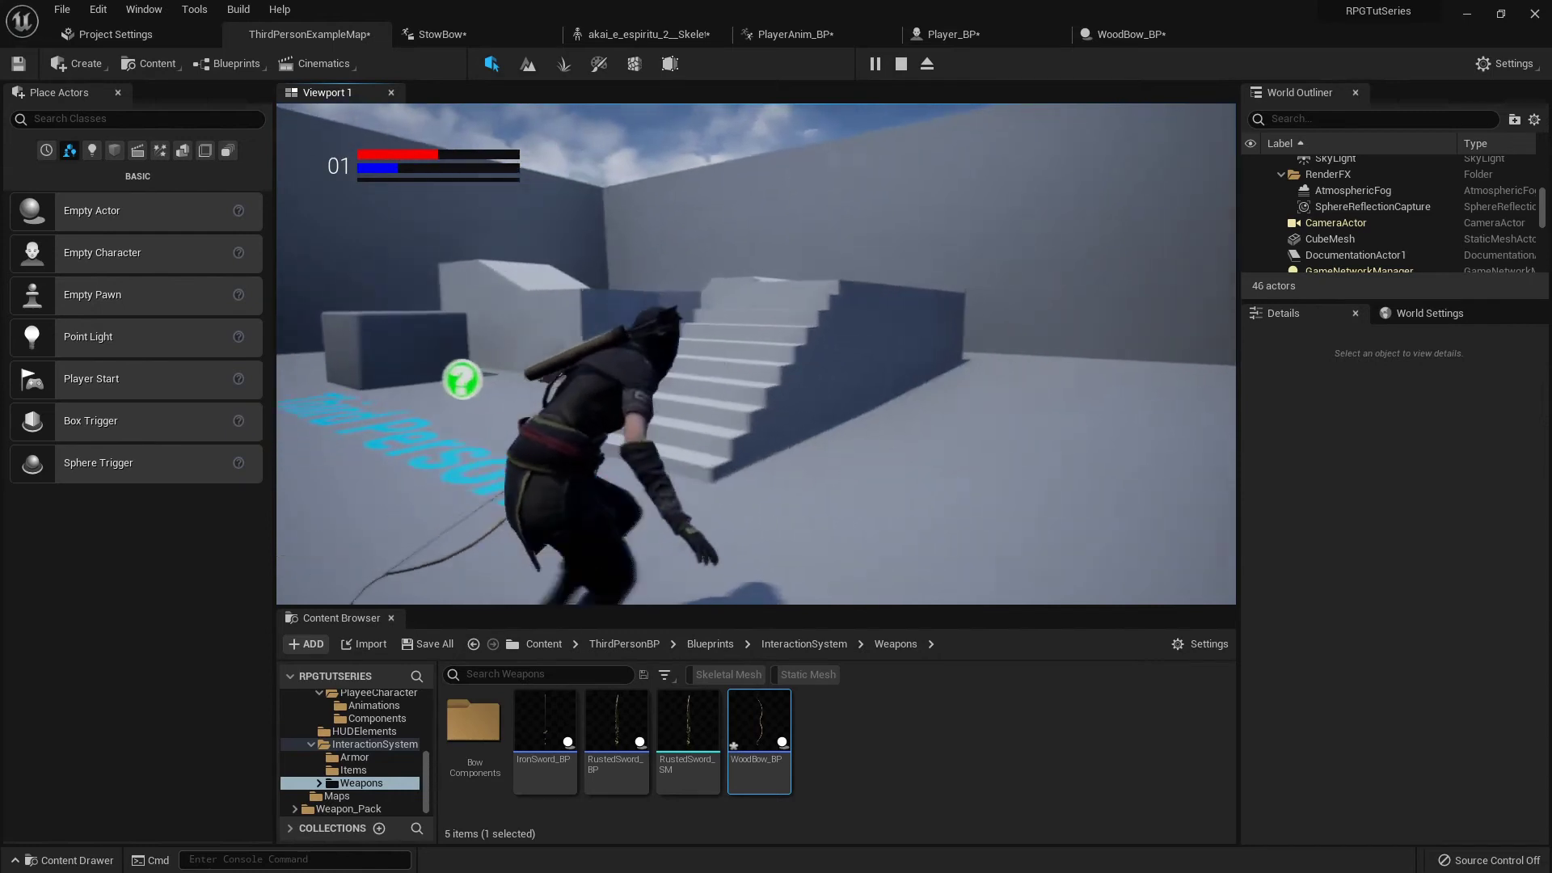
{"action": "key", "text": "space"}
{"action": "key", "text": "w"}
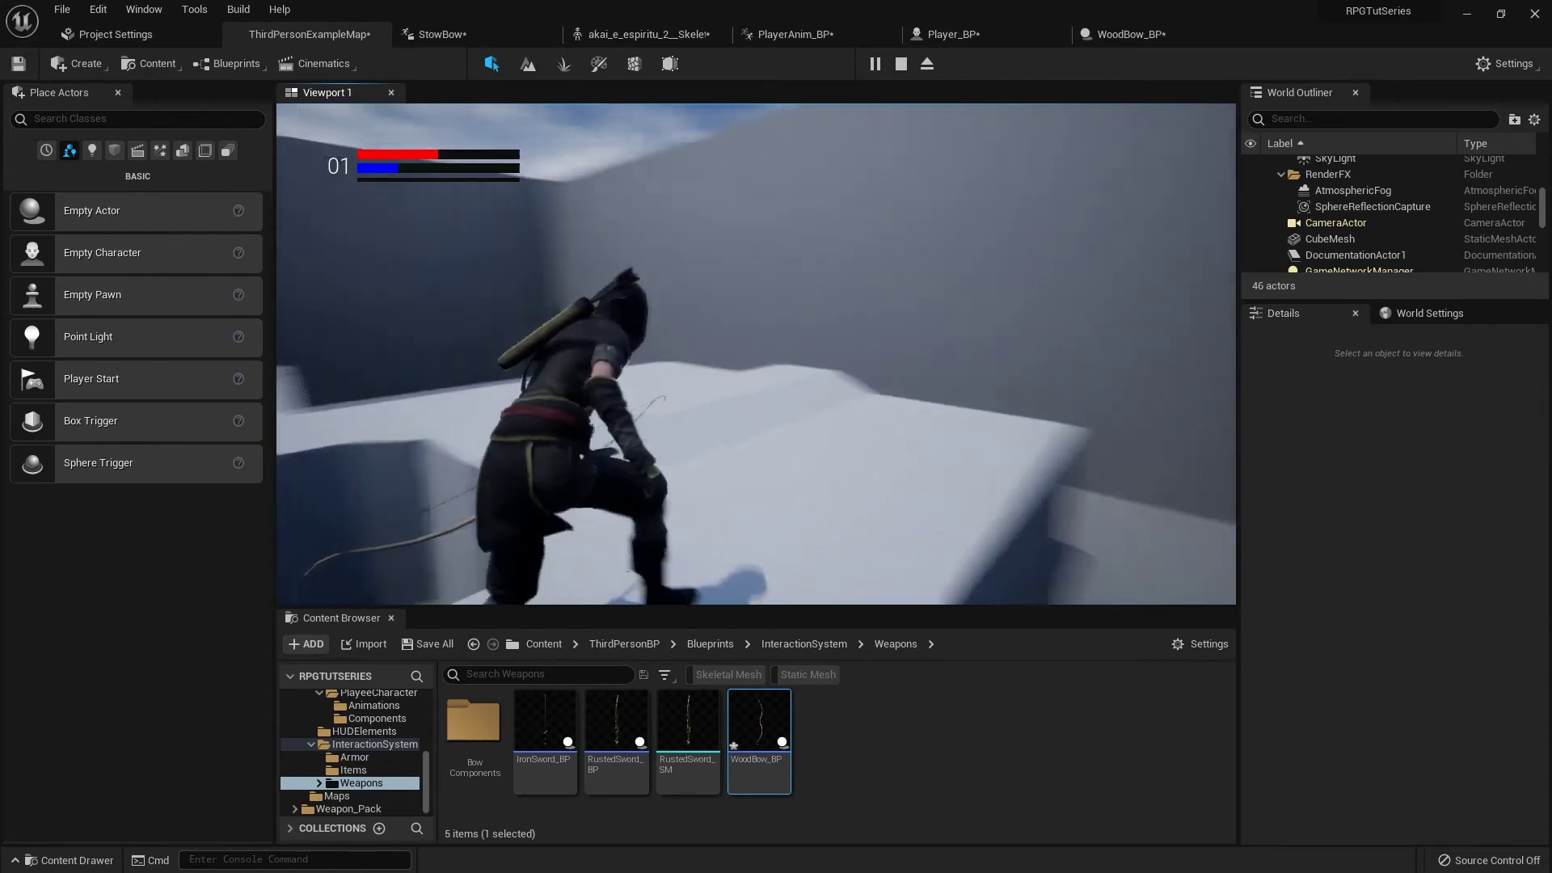
{"action": "key", "text": "w"}
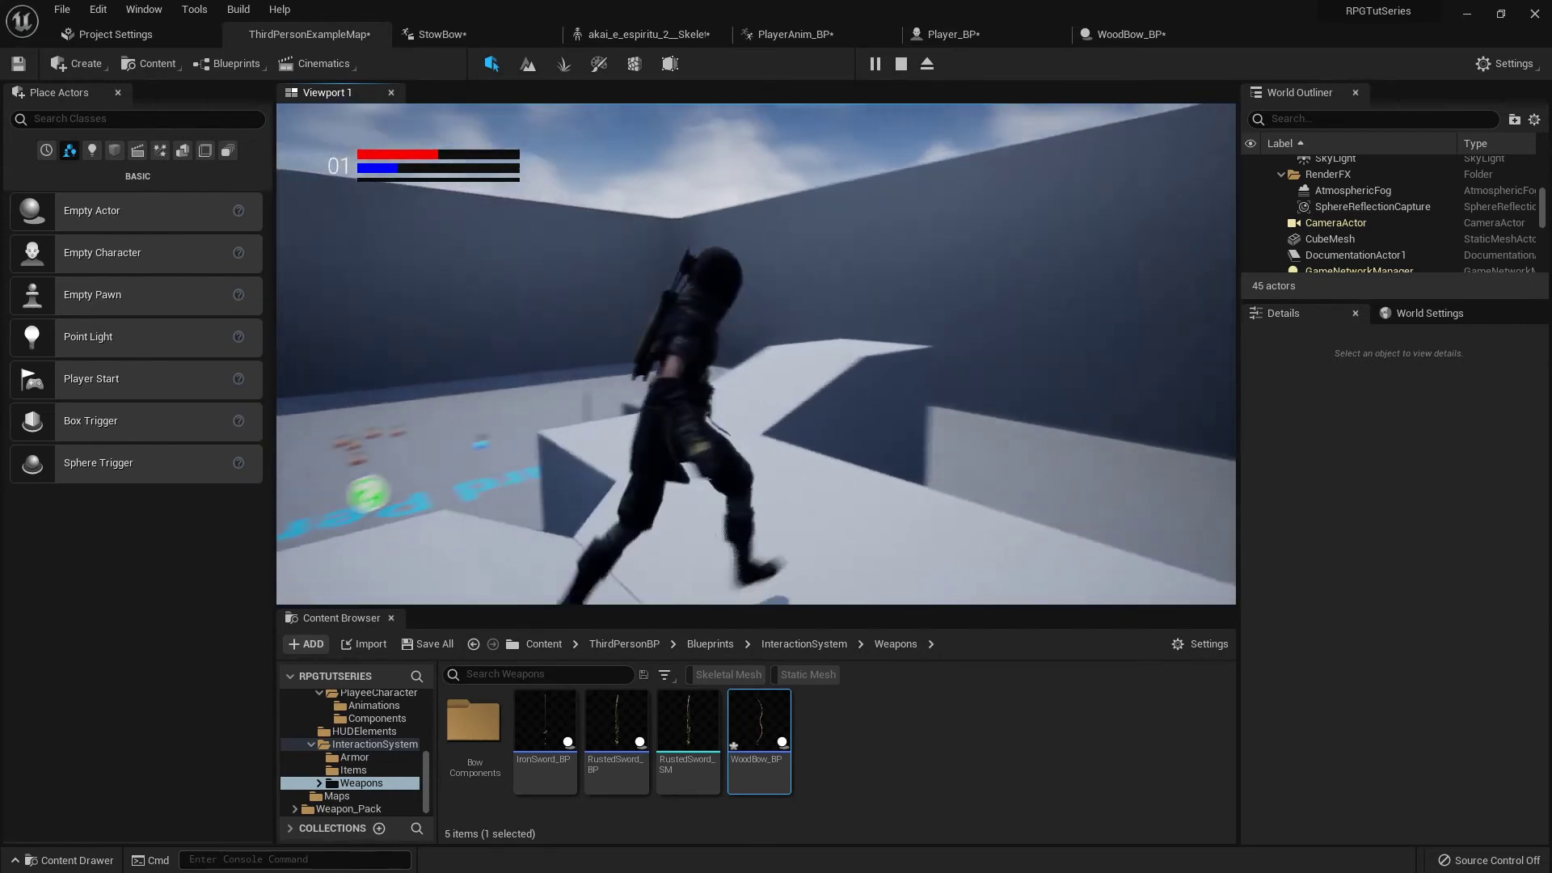
{"action": "key", "text": "space"}
{"action": "key", "text": "w"}
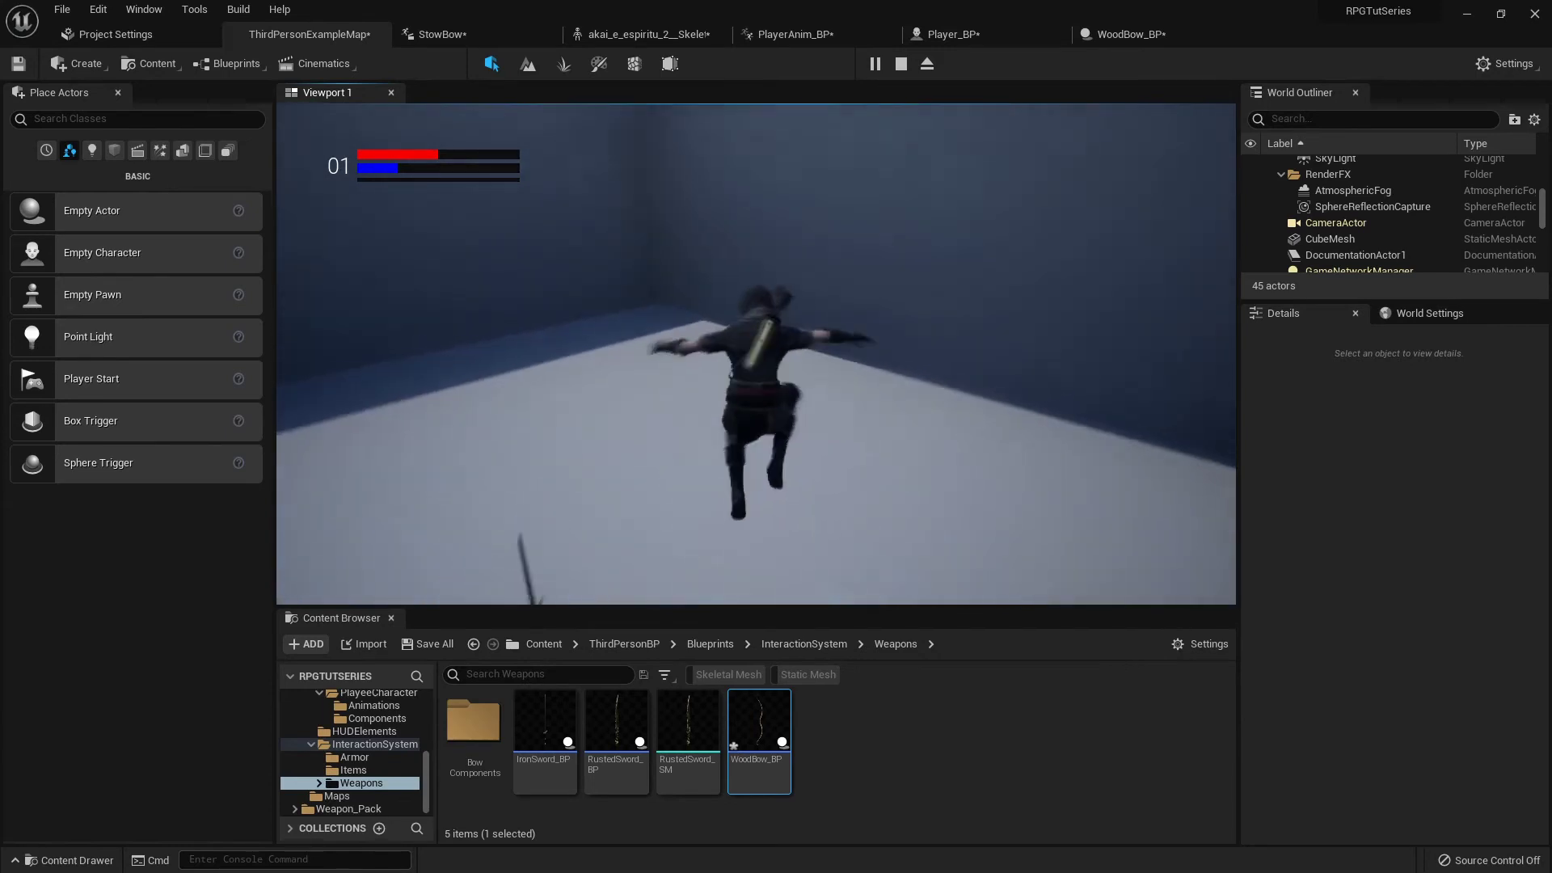
{"action": "key", "text": "w"}
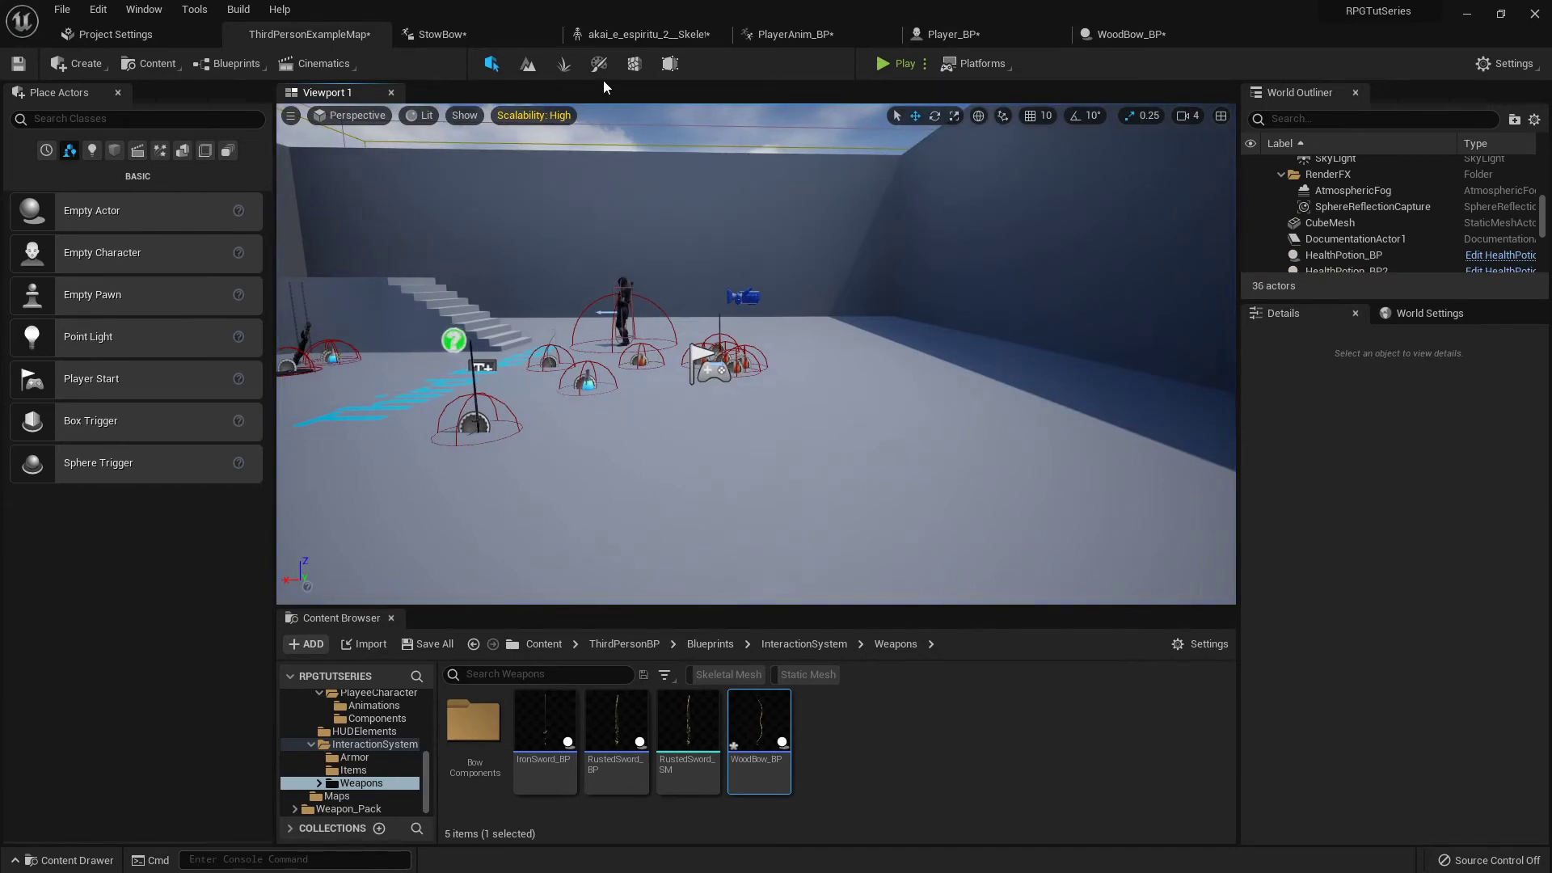
Step: In Player_BP's Event Graph, move the SET Changing Equipment? node farther from the Melee Cam Reshift and Melee Cam Shift nodes
{"action": "left_click", "coordinate": [992, 31]}
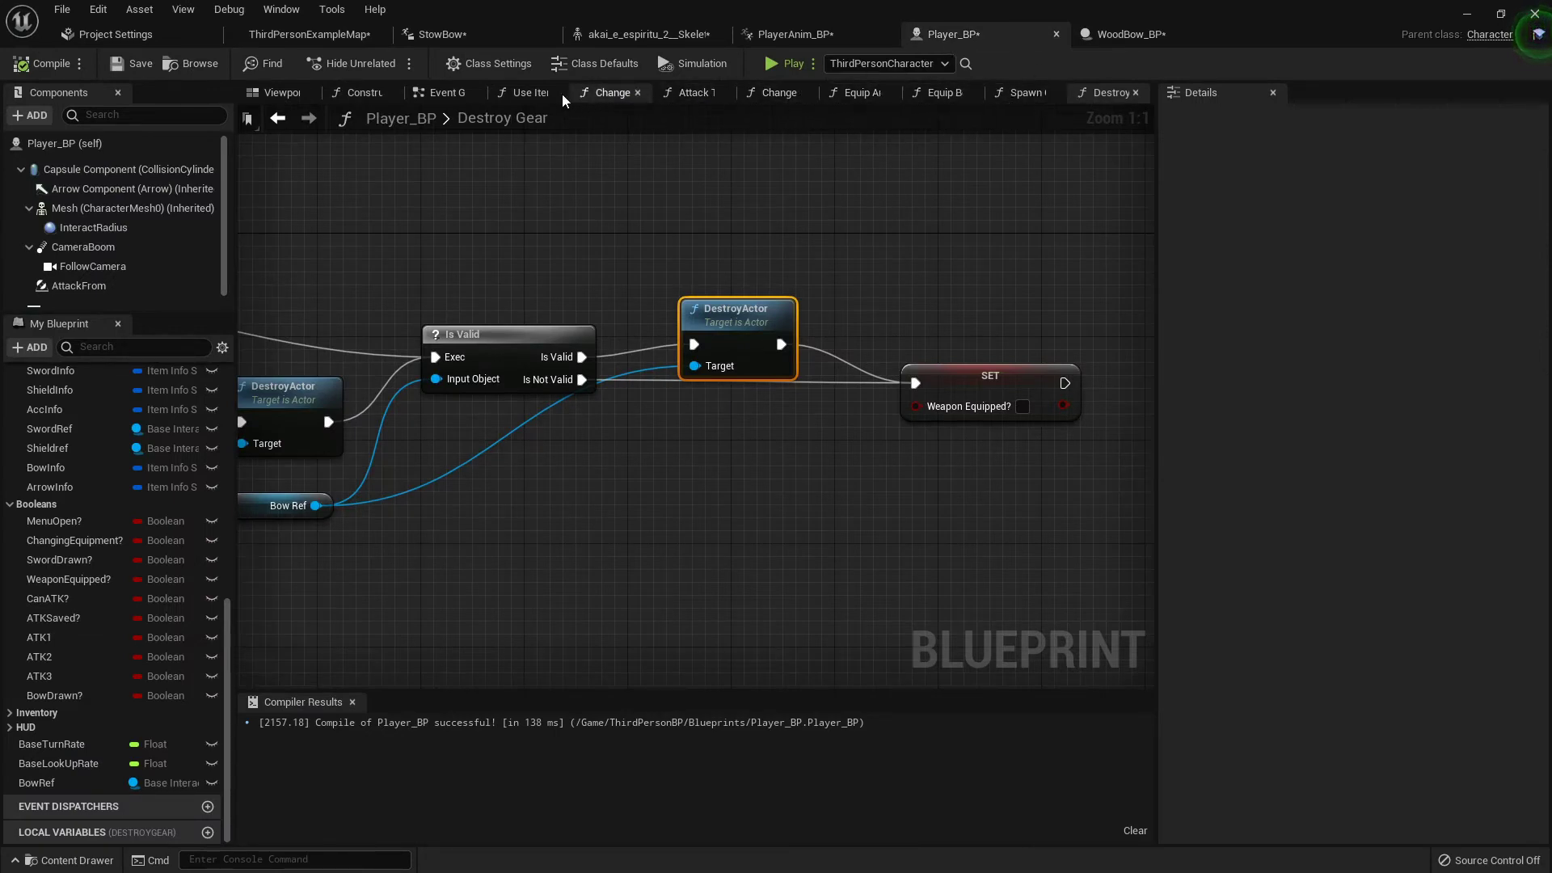
{"action": "left_click", "coordinate": [441, 92]}
{"action": "scroll", "coordinate": [903, 275], "scroll_direction": "down", "scroll_amount": 5}
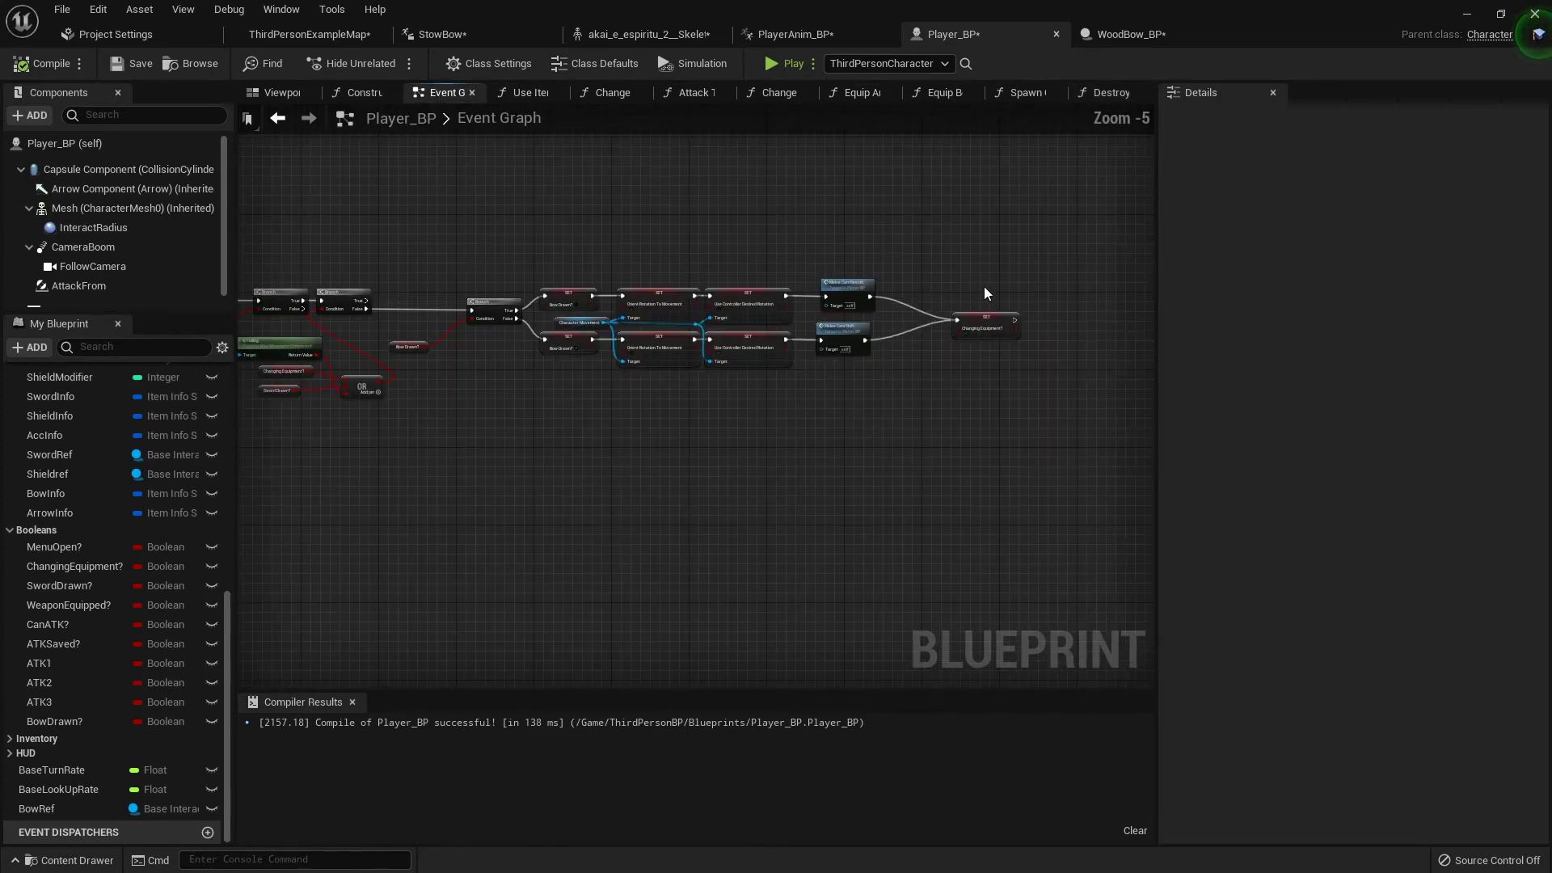
{"action": "right_click_drag", "start_coordinate": [996, 289], "coordinate": [752, 324]}
{"action": "scroll", "coordinate": [728, 315], "scroll_direction": "up", "scroll_amount": 5}
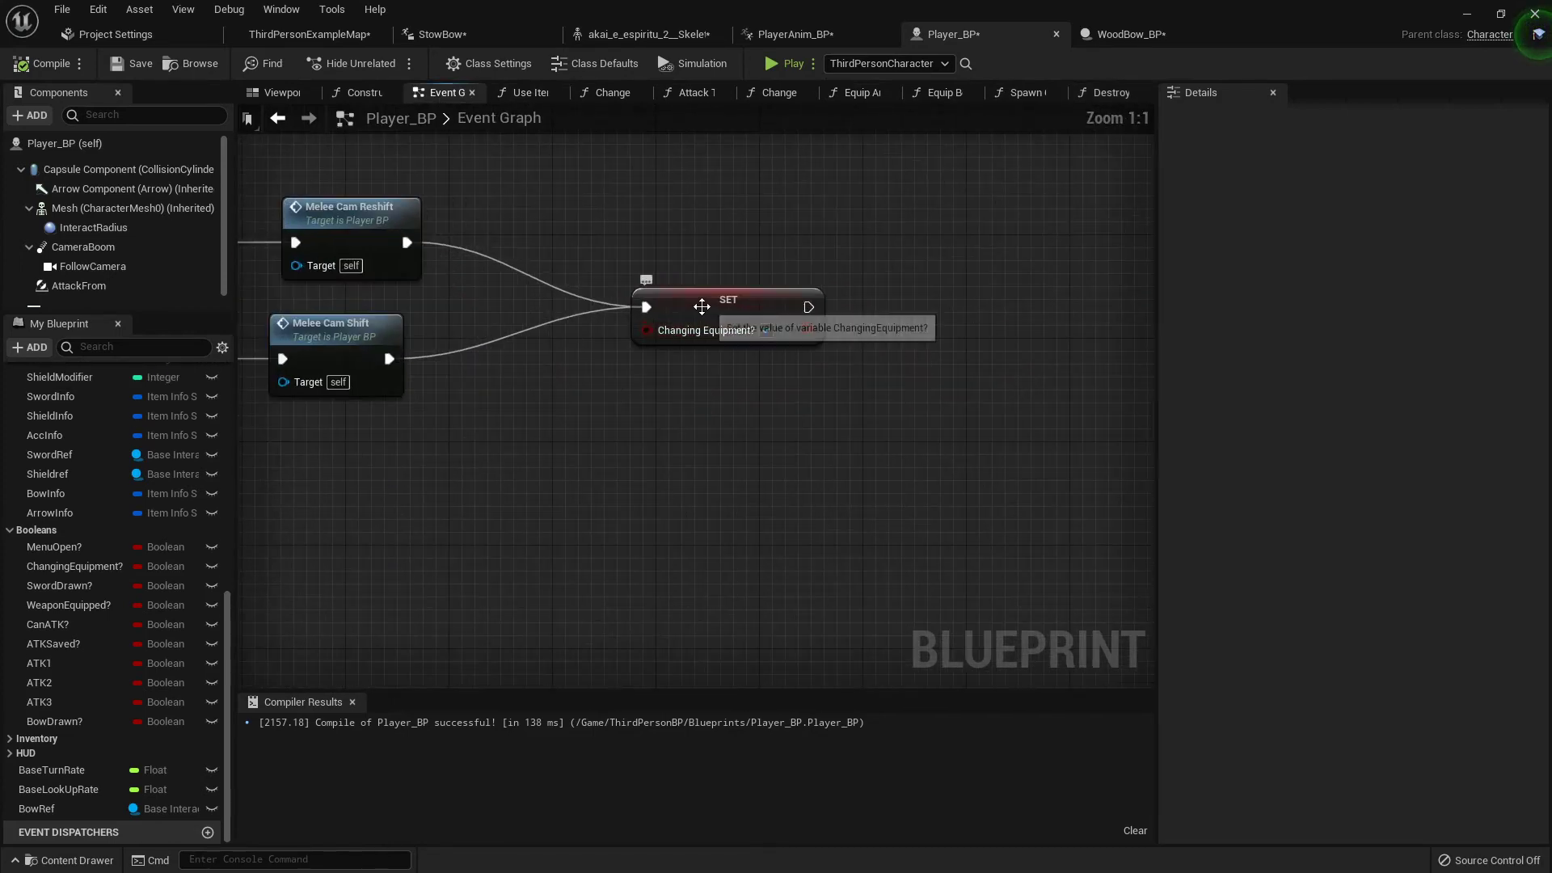
{"action": "right_click_drag", "start_coordinate": [370, 315], "coordinate": [734, 318]}
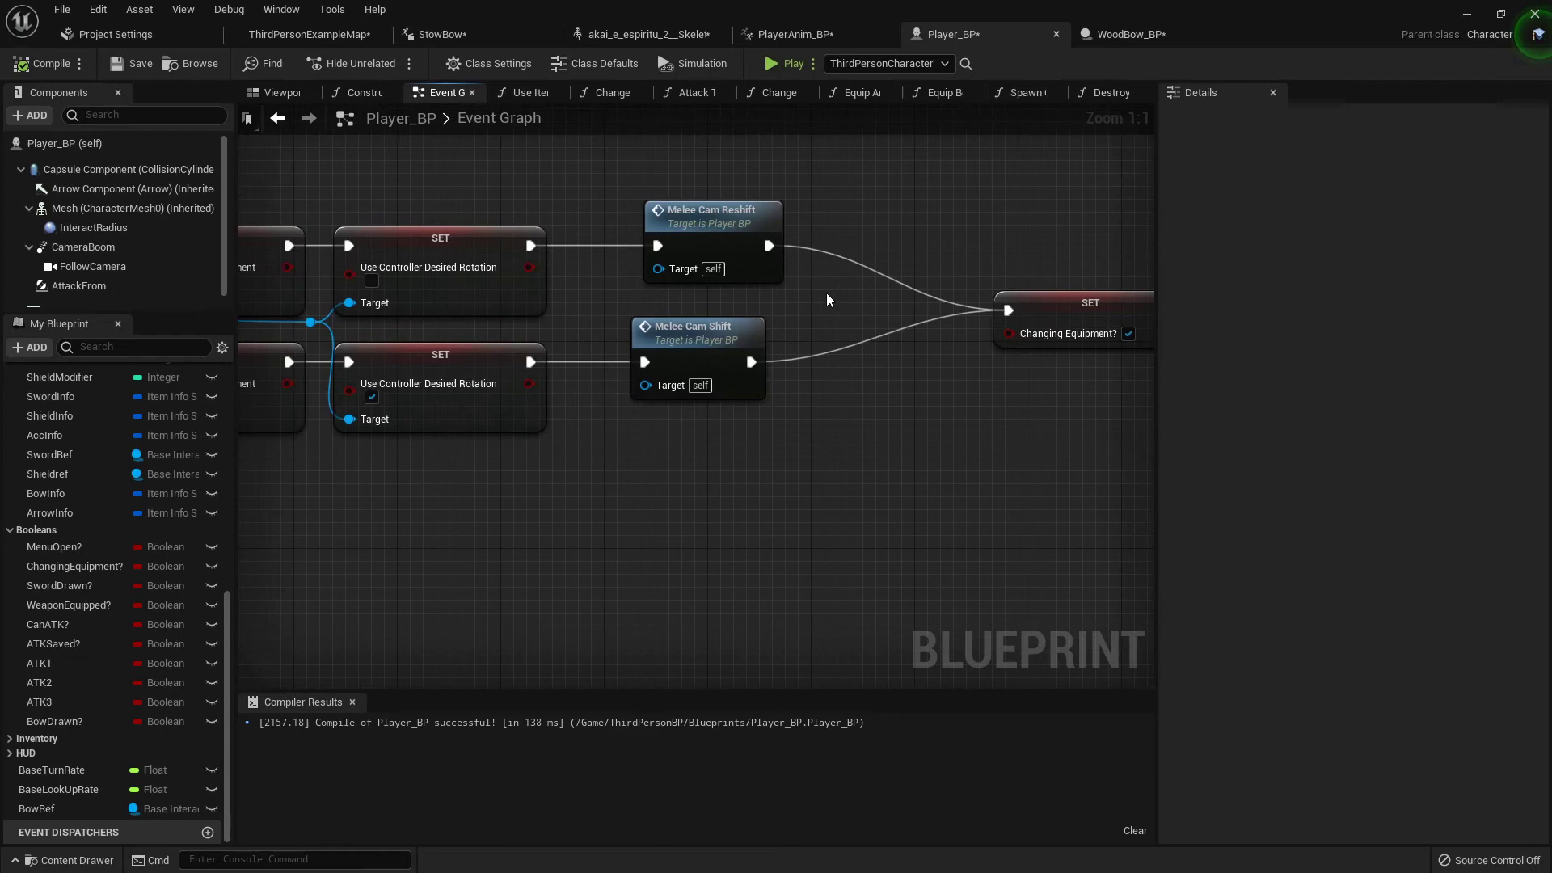
{"action": "right_click_drag", "start_coordinate": [1072, 293], "coordinate": [824, 289]}
{"action": "left_click_drag", "start_coordinate": [842, 304], "coordinate": [1108, 297]}
{"action": "left_click", "coordinate": [792, 282]}
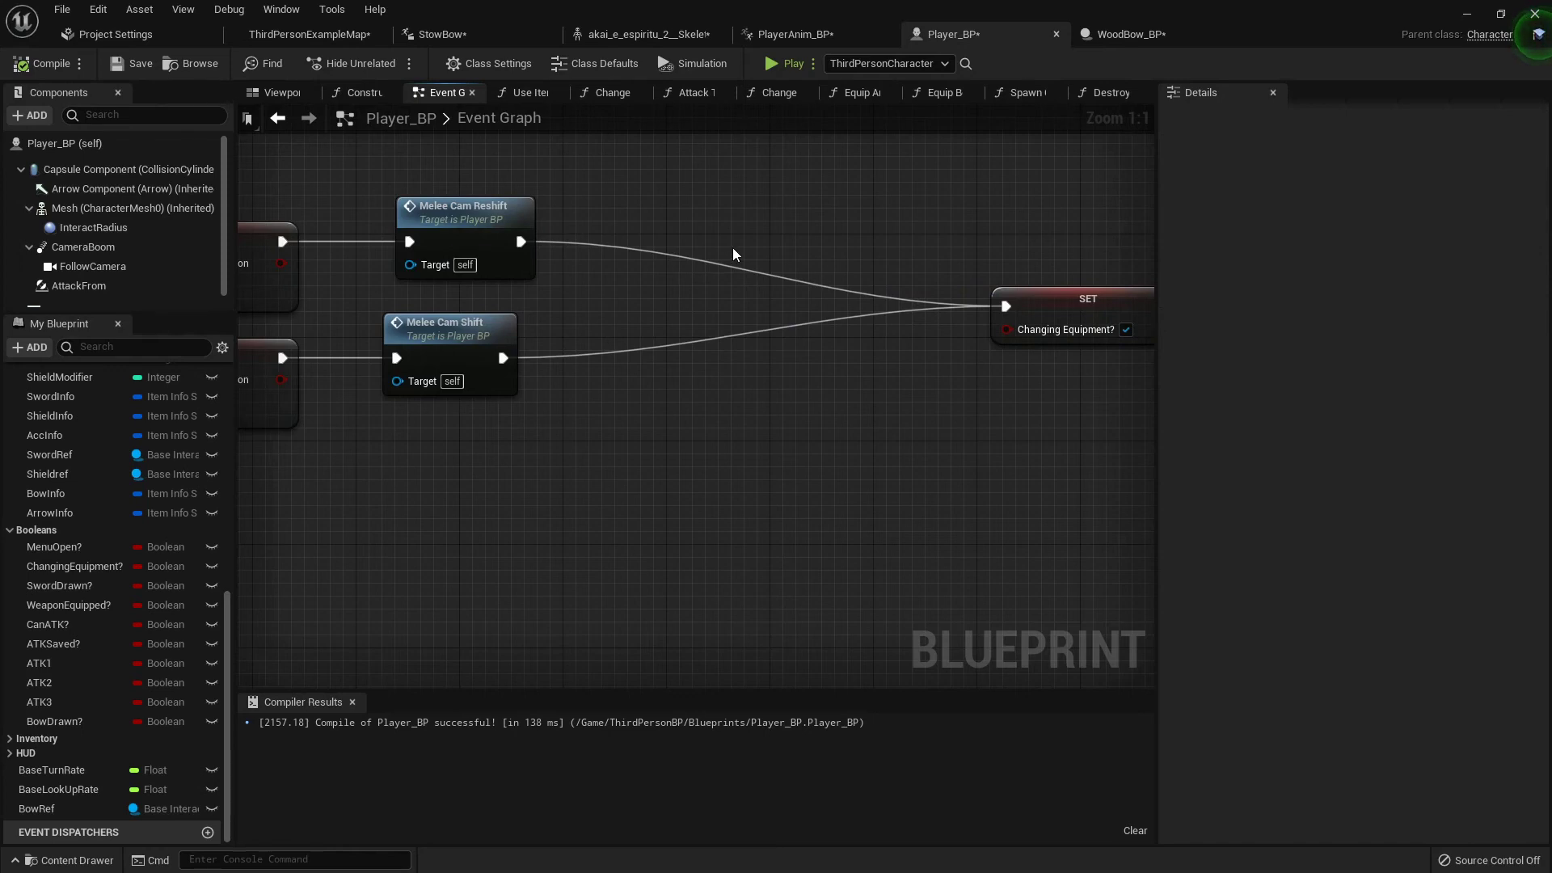
Step: Align the Melee Cam Reshift node with the Melee Cam Shift node
{"action": "scroll", "coordinate": [734, 248], "scroll_direction": "down", "scroll_amount": 3}
{"action": "right_click_drag", "start_coordinate": [733, 248], "coordinate": [657, 276]}
{"action": "scroll", "coordinate": [525, 258], "scroll_direction": "up", "scroll_amount": 3}
{"action": "left_click_drag", "start_coordinate": [442, 240], "coordinate": [425, 240]}
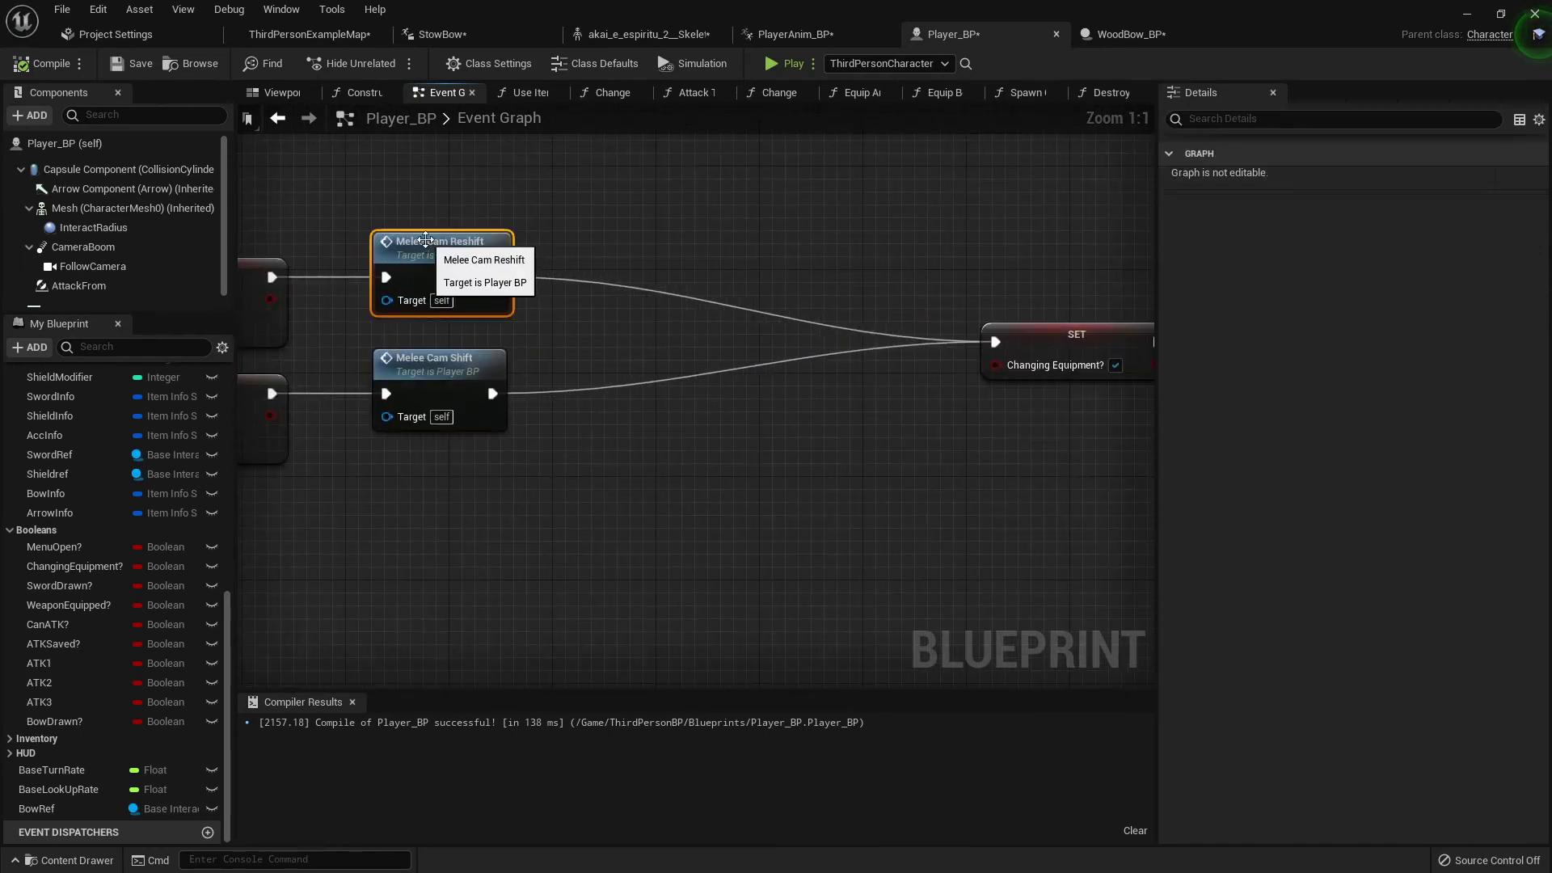
{"action": "left_click", "coordinate": [708, 257]}
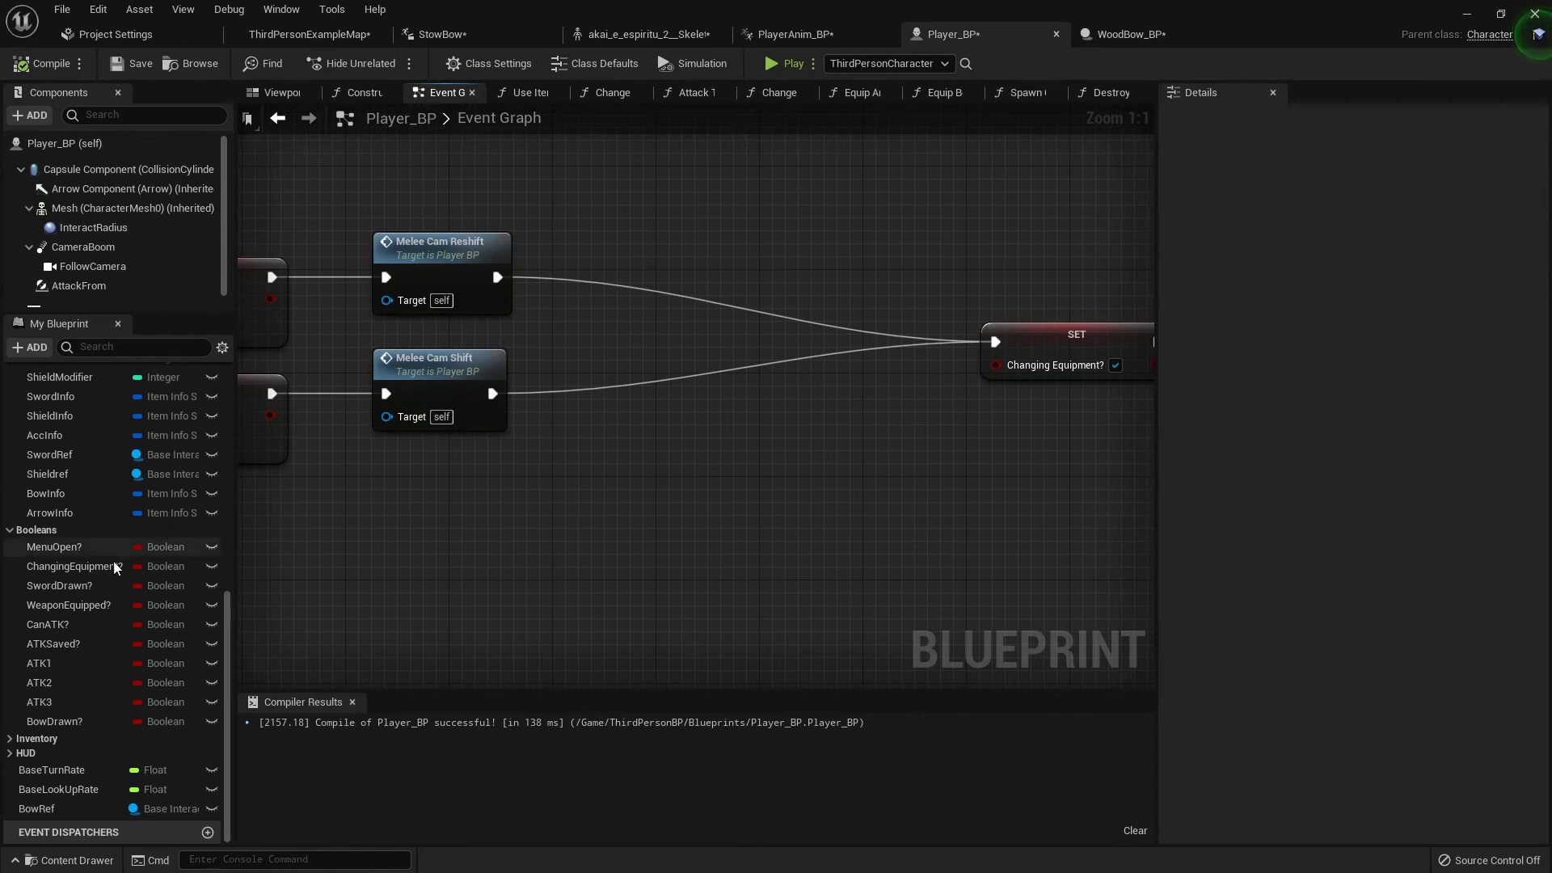
Step: Add a setter node for the AttackType variable after the Melee Cam Shift node in the Event Graph
{"action": "scroll", "coordinate": [111, 630], "scroll_direction": "up", "scroll_amount": 5}
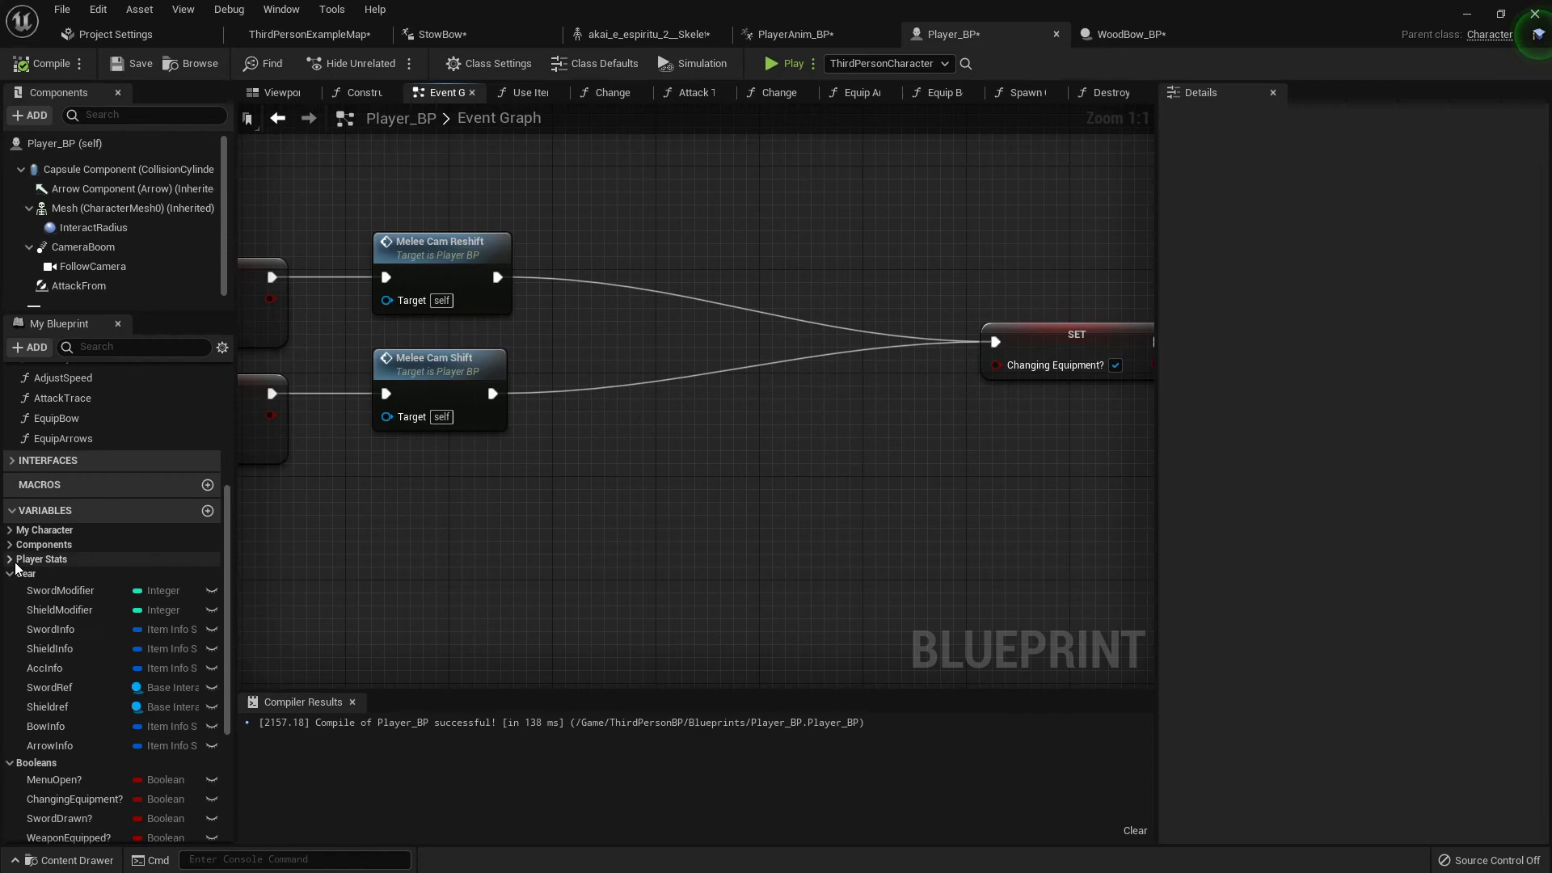
{"action": "left_click", "coordinate": [40, 558]}
{"action": "scroll", "coordinate": [47, 653], "scroll_direction": "down", "scroll_amount": 2}
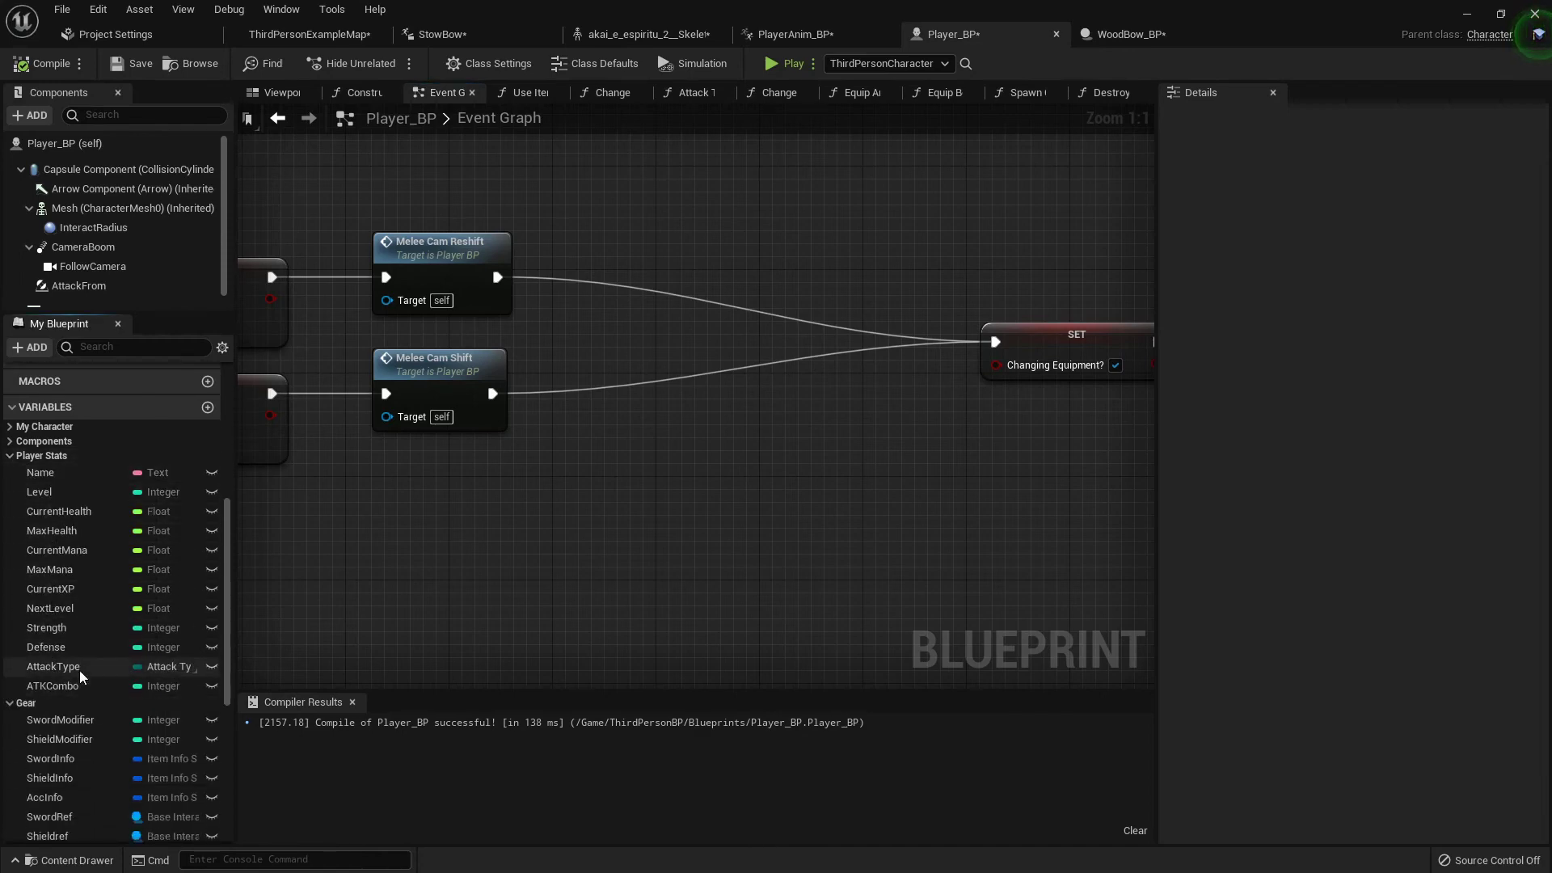
{"action": "left_click_drag", "start_coordinate": [50, 667], "coordinate": [560, 360]}
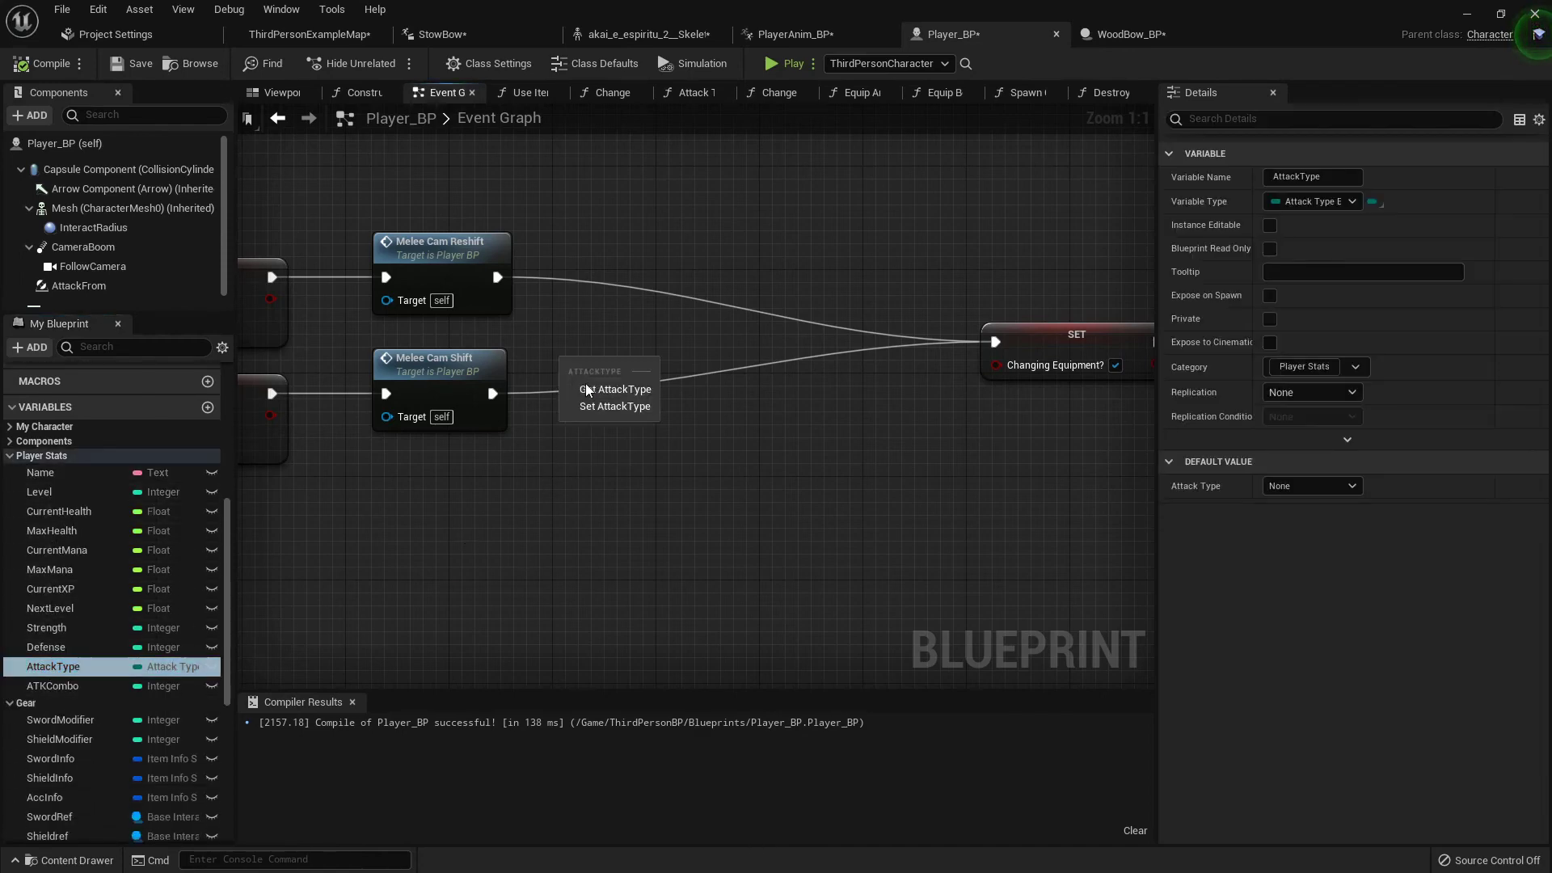
{"action": "left_click", "coordinate": [603, 405]}
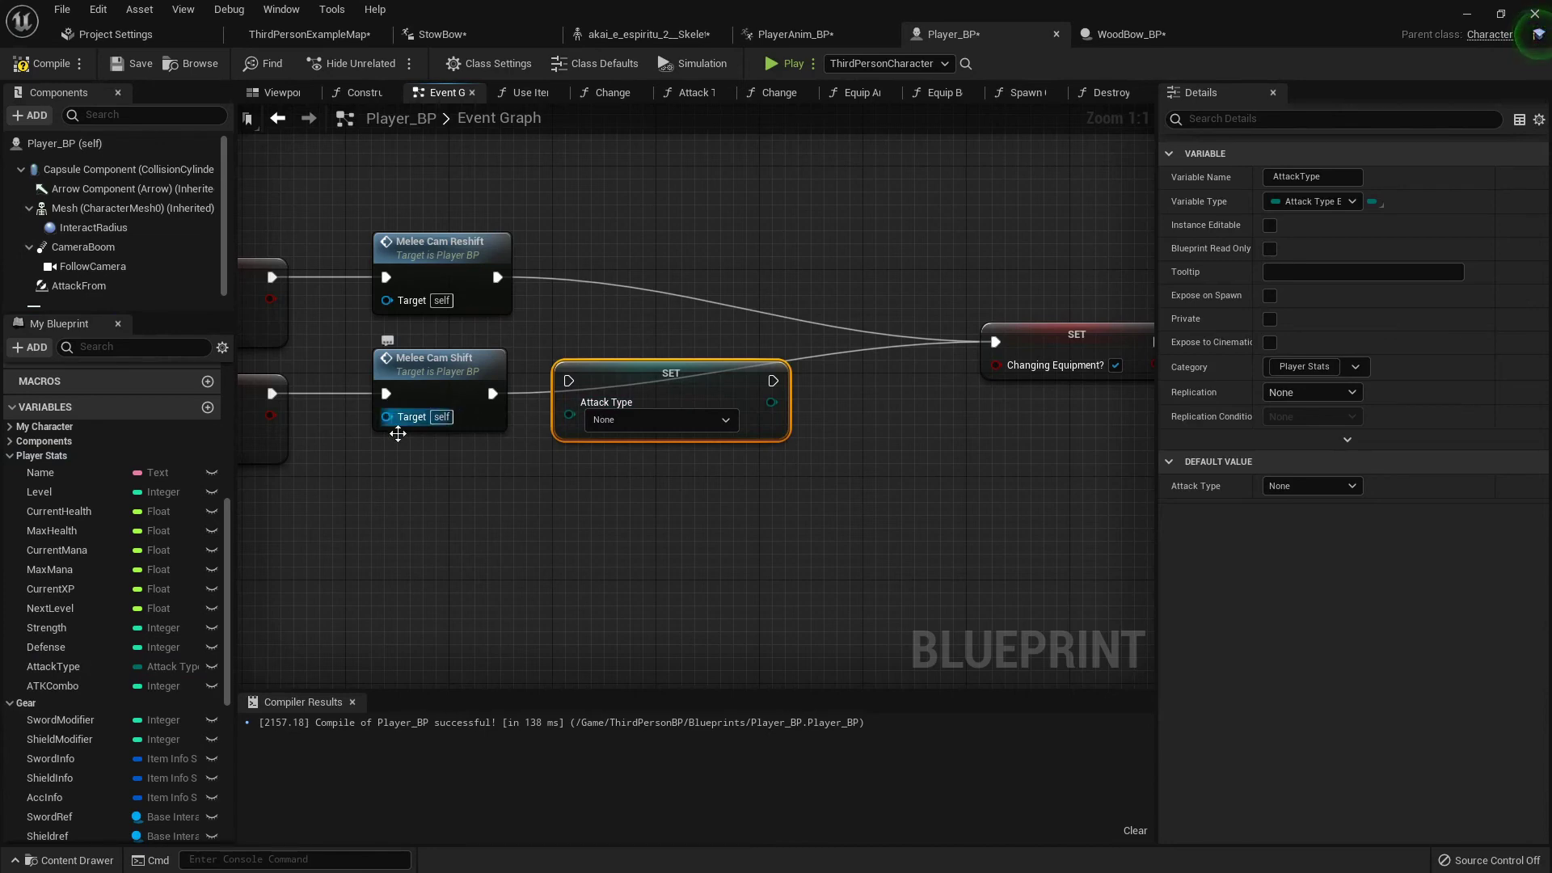
Step: Wire the Attack Type setter between Melee Cam Shift and SET Changing Equipment?, and set its value to Ranged
{"action": "right_click_drag", "start_coordinate": [398, 434], "coordinate": [466, 430]}
{"action": "left_click_drag", "start_coordinate": [562, 389], "coordinate": [637, 375]}
{"action": "left_click", "coordinate": [718, 415]}
{"action": "left_click", "coordinate": [671, 453]}
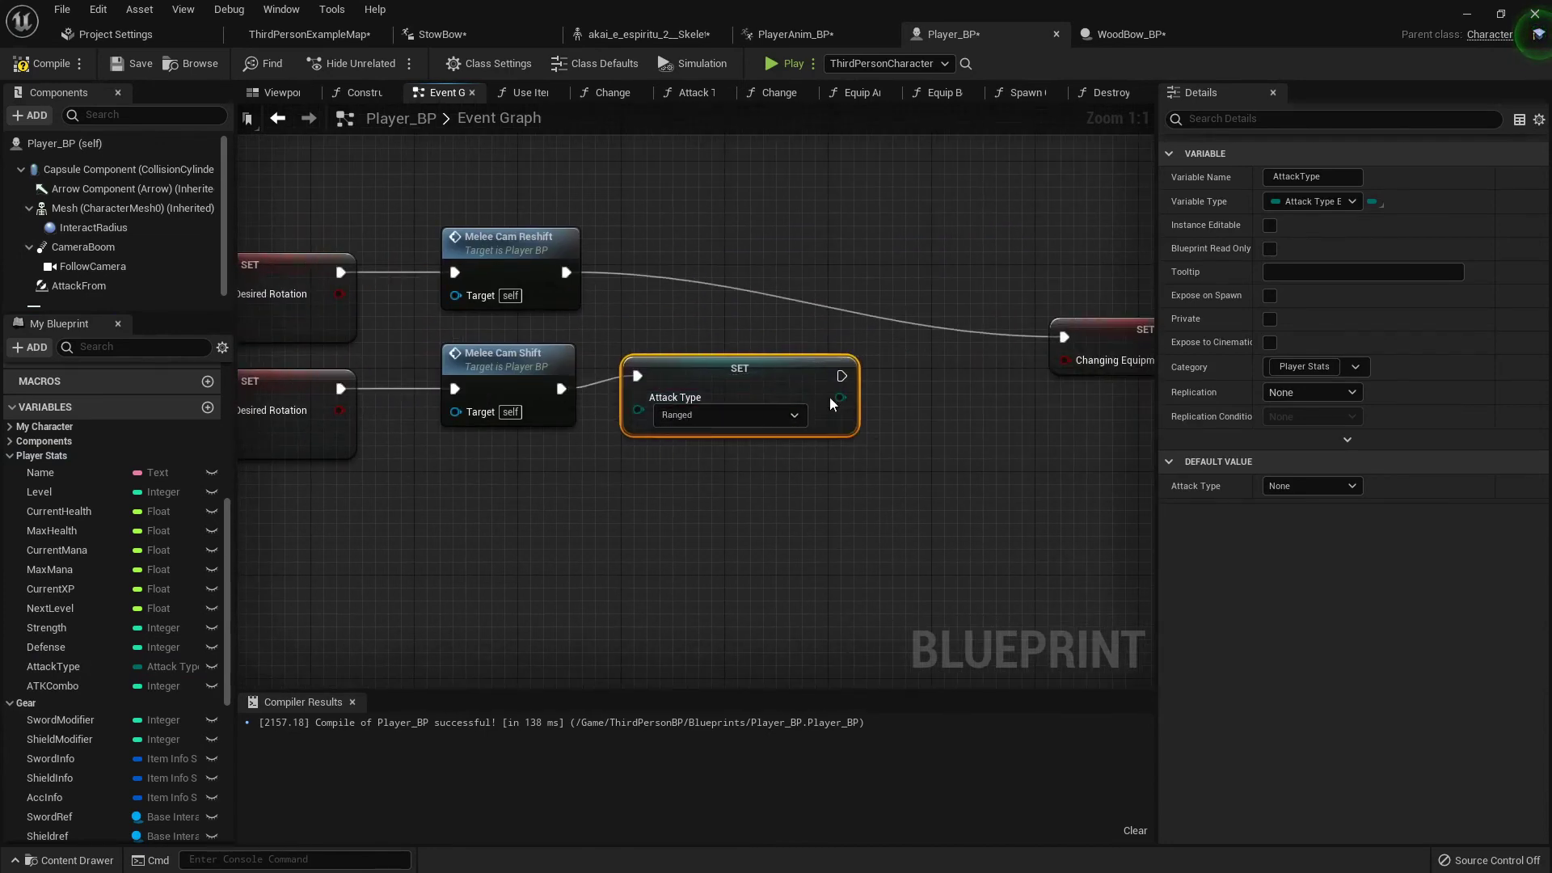
{"action": "left_click_drag", "start_coordinate": [842, 377], "coordinate": [1066, 338]}
Step: Duplicate the Attack Type setter, wire it between Melee Cam Reshift and SET Changing Equipment?, and set its value to None
{"action": "key", "text": "ctrl+w"}
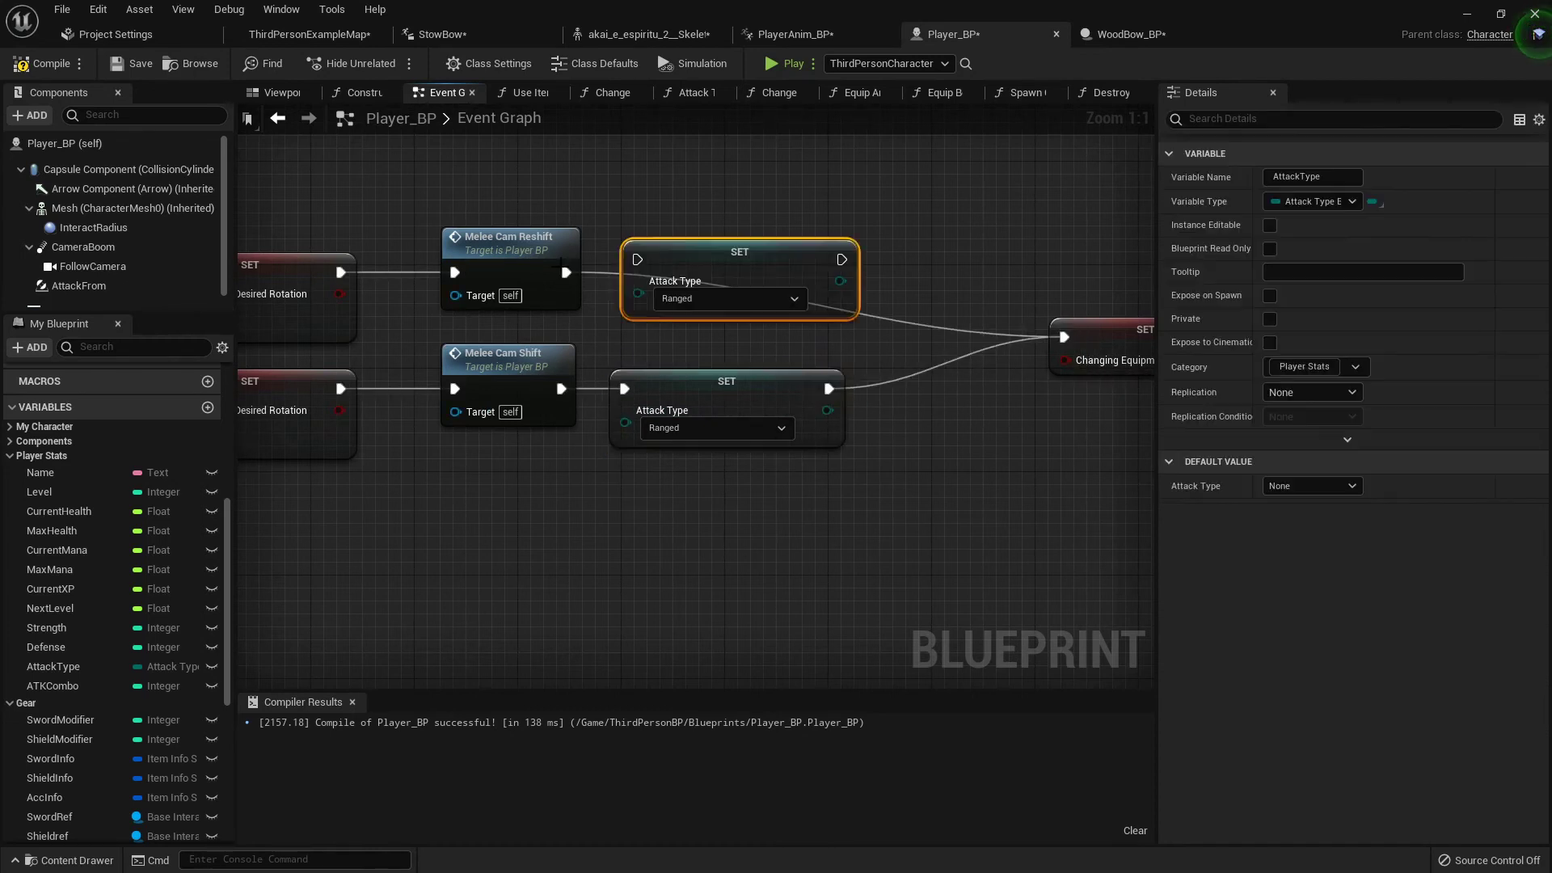
{"action": "left_click_drag", "start_coordinate": [566, 274], "coordinate": [638, 260]}
{"action": "left_click_drag", "start_coordinate": [760, 257], "coordinate": [1064, 337]}
{"action": "left_click", "coordinate": [745, 309]}
{"action": "left_click", "coordinate": [698, 327]}
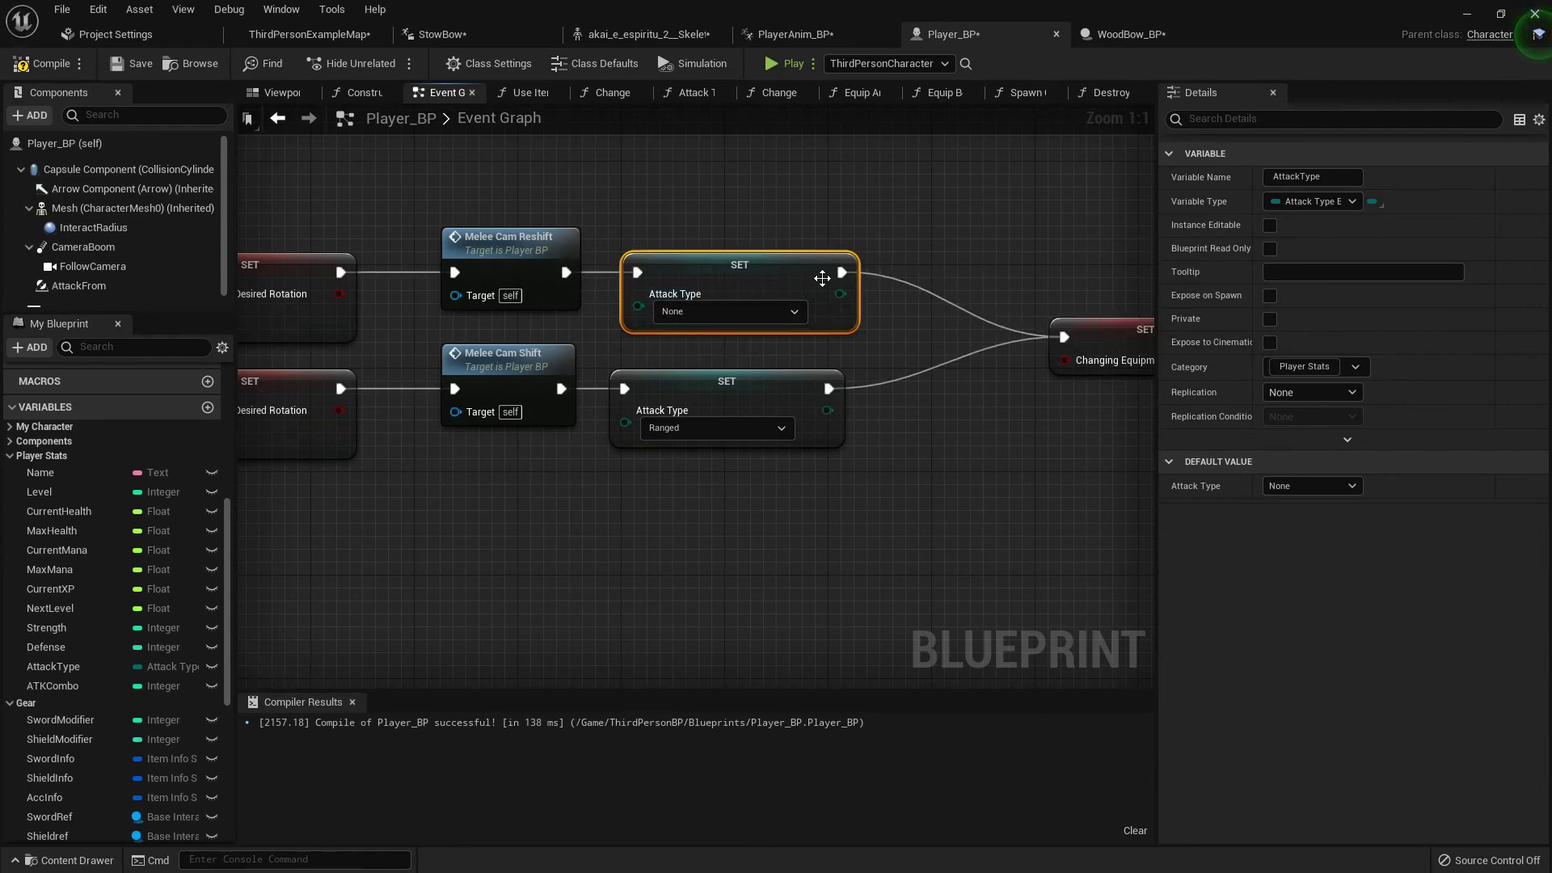
Step: Examine the attack logic's Switch on AttackType_E node, the MeleeAttack group and the InputAction DrawBow chain in the Event Graph
{"action": "scroll", "coordinate": [534, 247], "scroll_direction": "down", "scroll_amount": 5}
{"action": "right_click_drag", "start_coordinate": [263, 206], "coordinate": [933, 317]}
{"action": "scroll", "coordinate": [612, 299], "scroll_direction": "down", "scroll_amount": 4}
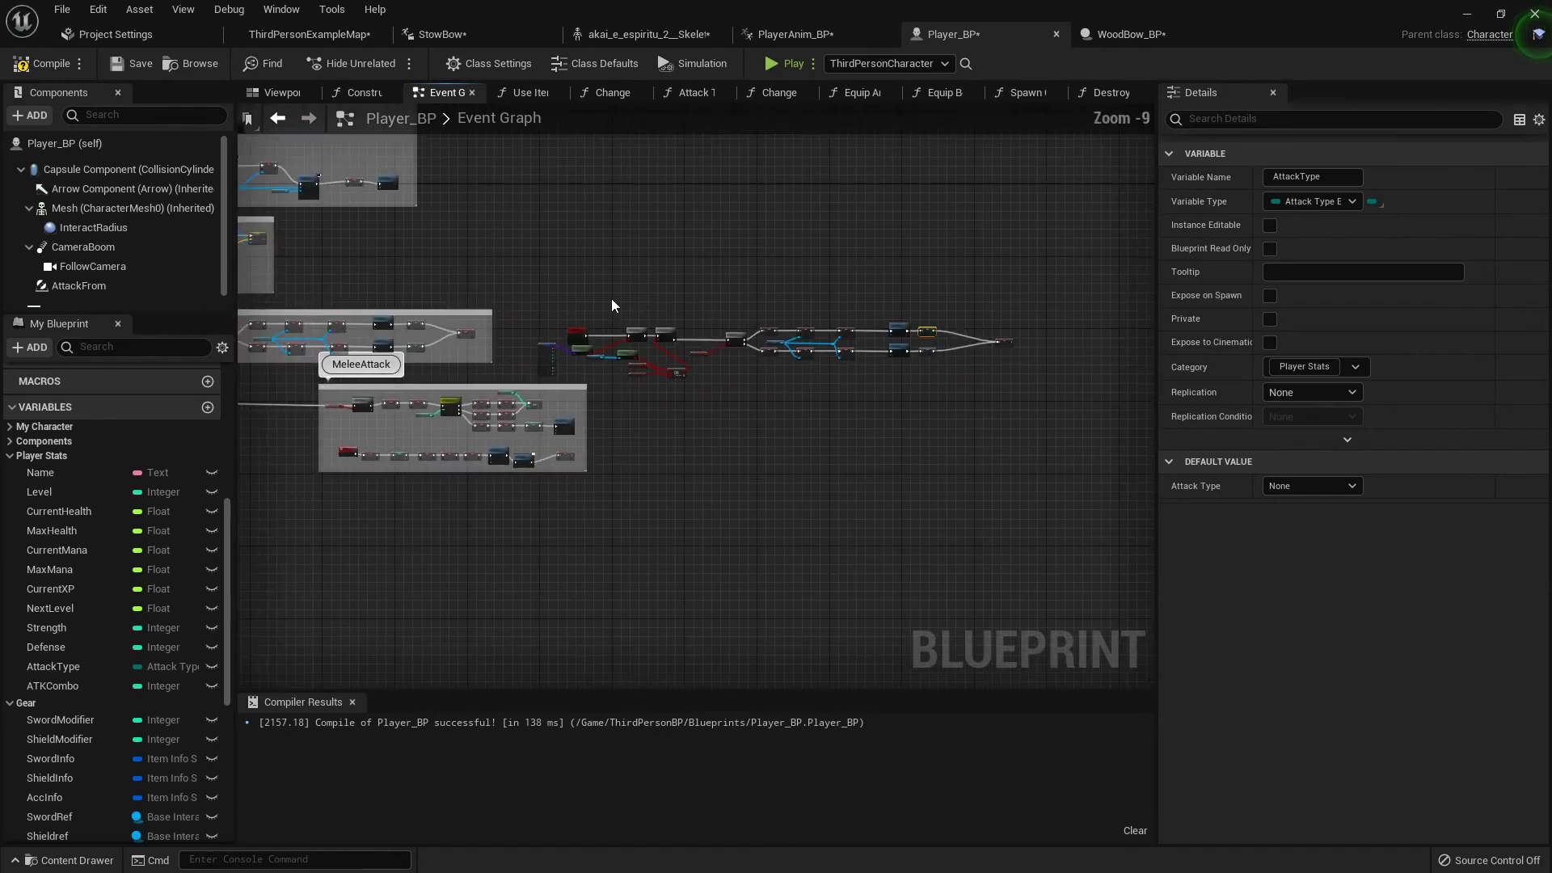
{"action": "right_click_drag", "start_coordinate": [508, 294], "coordinate": [1033, 366]}
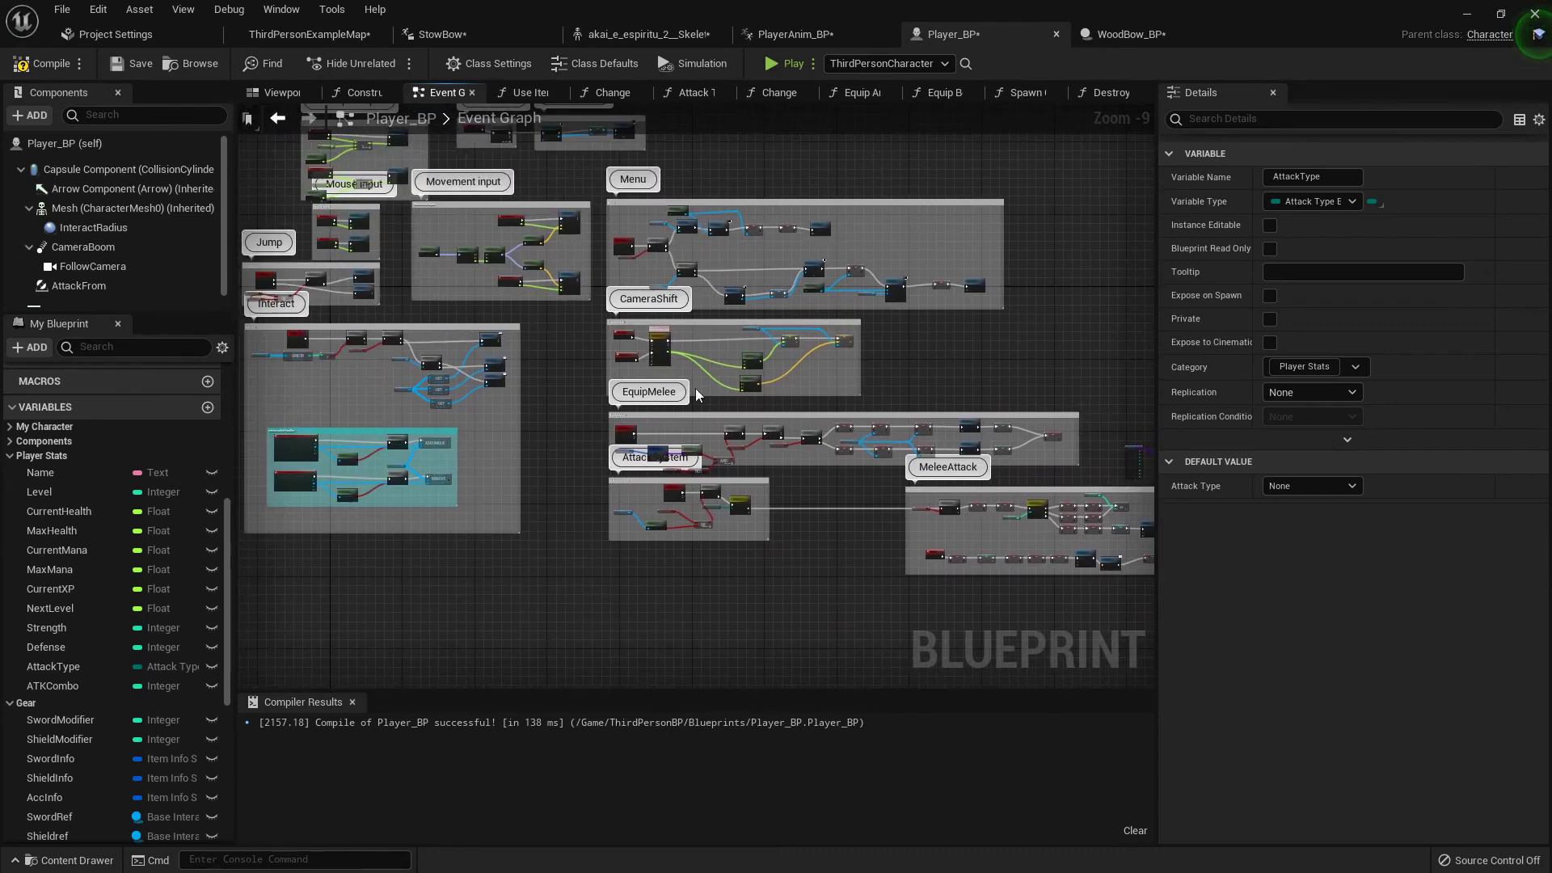
{"action": "right_click_drag", "start_coordinate": [883, 445], "coordinate": [641, 324]}
{"action": "scroll", "coordinate": [465, 377], "scroll_direction": "up", "scroll_amount": 5}
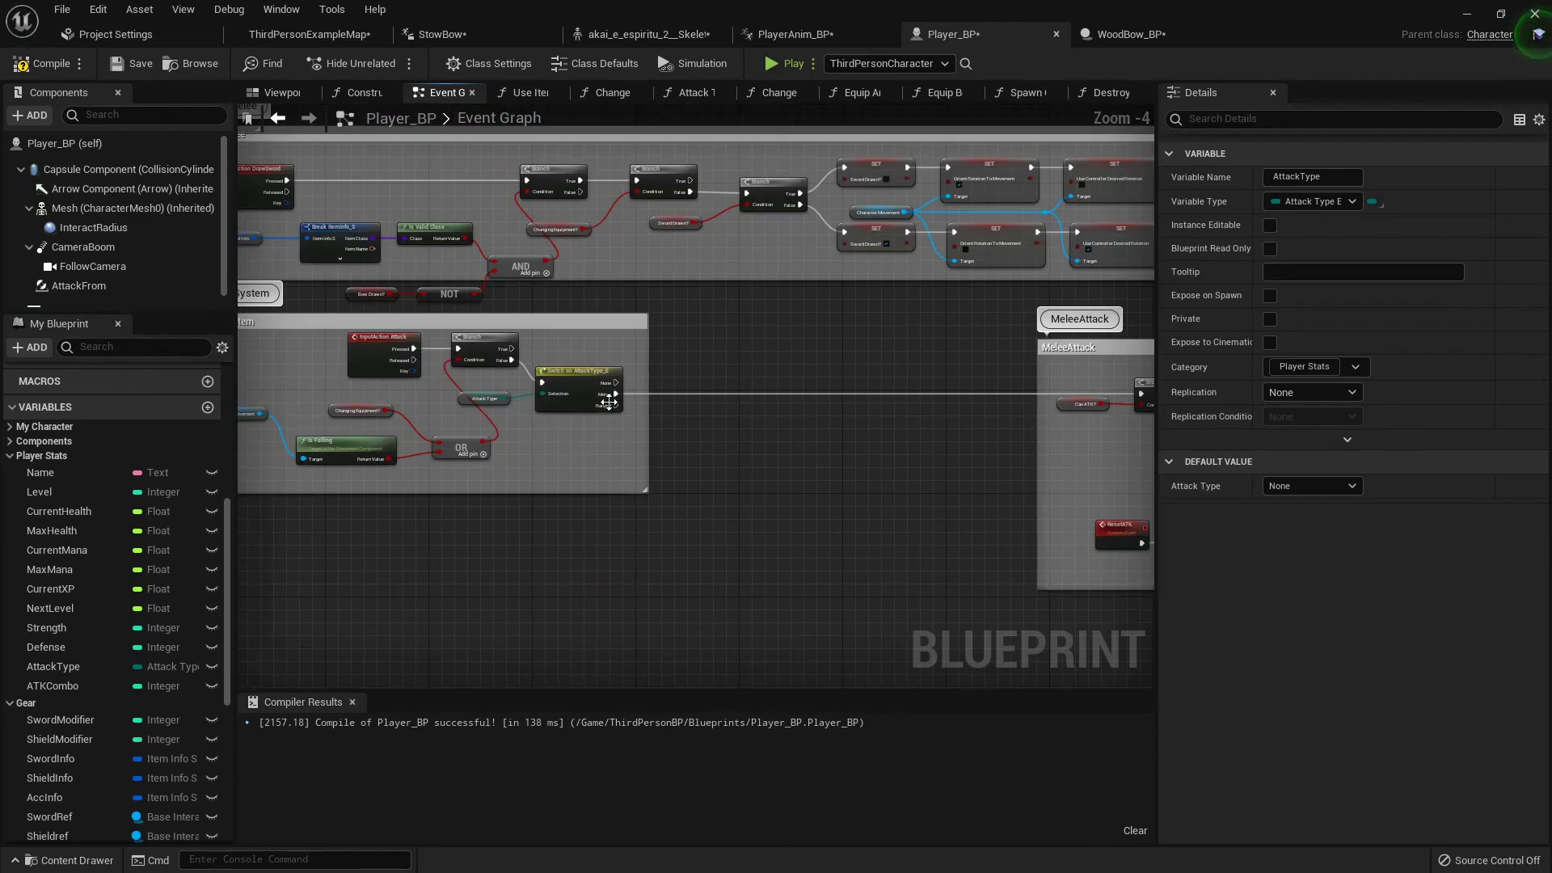
{"action": "scroll", "coordinate": [608, 400], "scroll_direction": "up", "scroll_amount": 4}
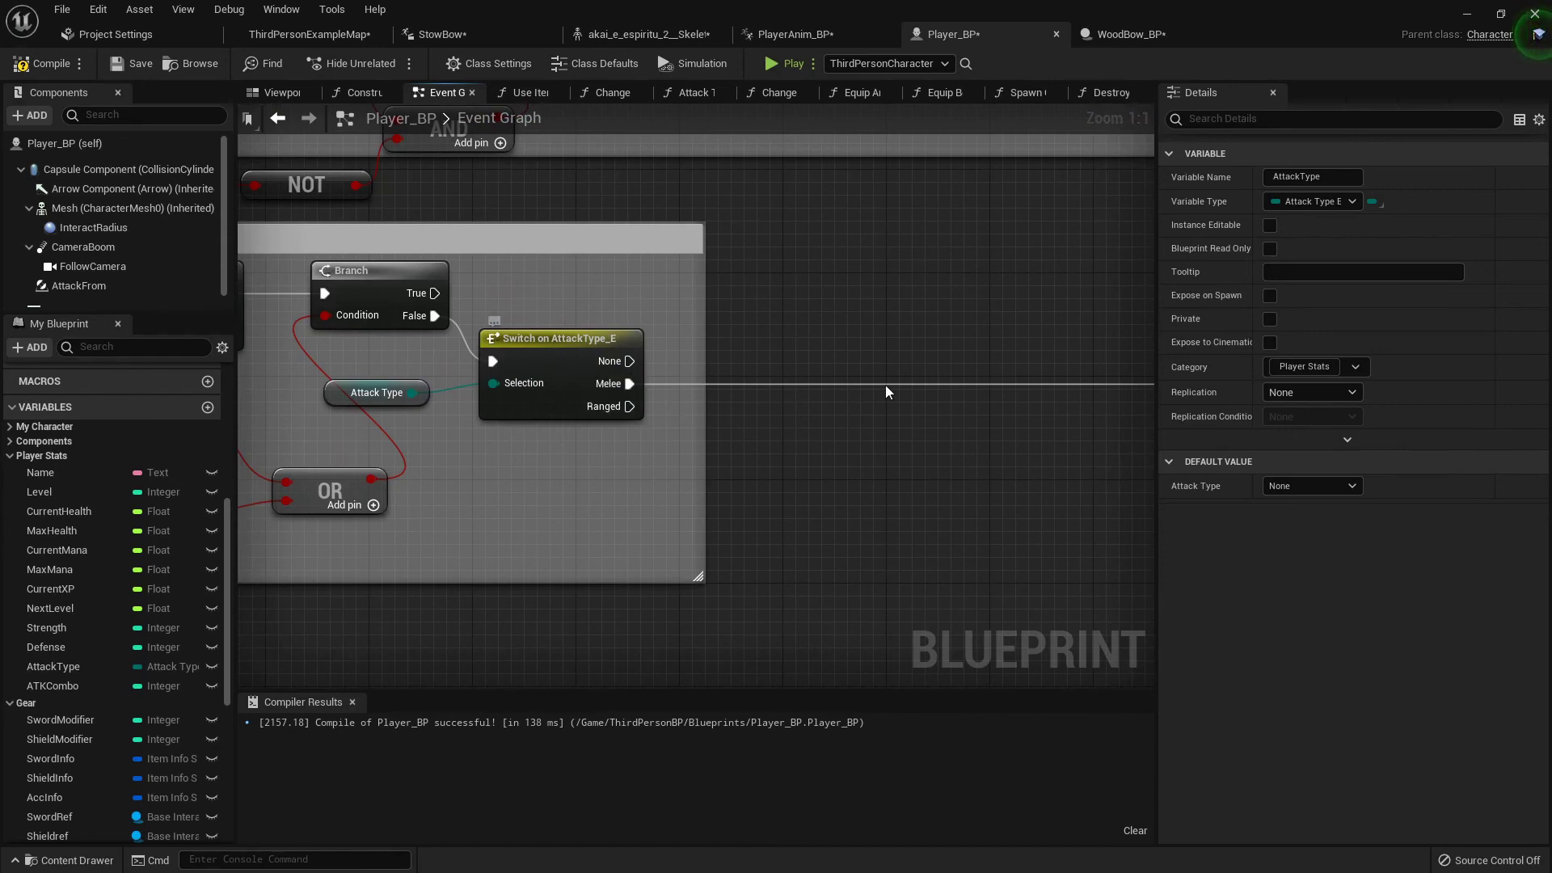
{"action": "right_click_drag", "start_coordinate": [887, 392], "coordinate": [261, 372]}
{"action": "mouse_move", "coordinate": [374, 411]}
{"action": "right_mouse_down"}
{"action": "mouse_move", "coordinate": [923, 379]}
{"action": "mouse_move", "coordinate": [370, 430]}
{"action": "right_mouse_up"}
{"action": "scroll", "coordinate": [962, 437], "scroll_direction": "down", "scroll_amount": 8}
{"action": "right_click_drag", "start_coordinate": [929, 423], "coordinate": [649, 450]}
{"action": "scroll", "coordinate": [600, 394], "scroll_direction": "up", "scroll_amount": 6}
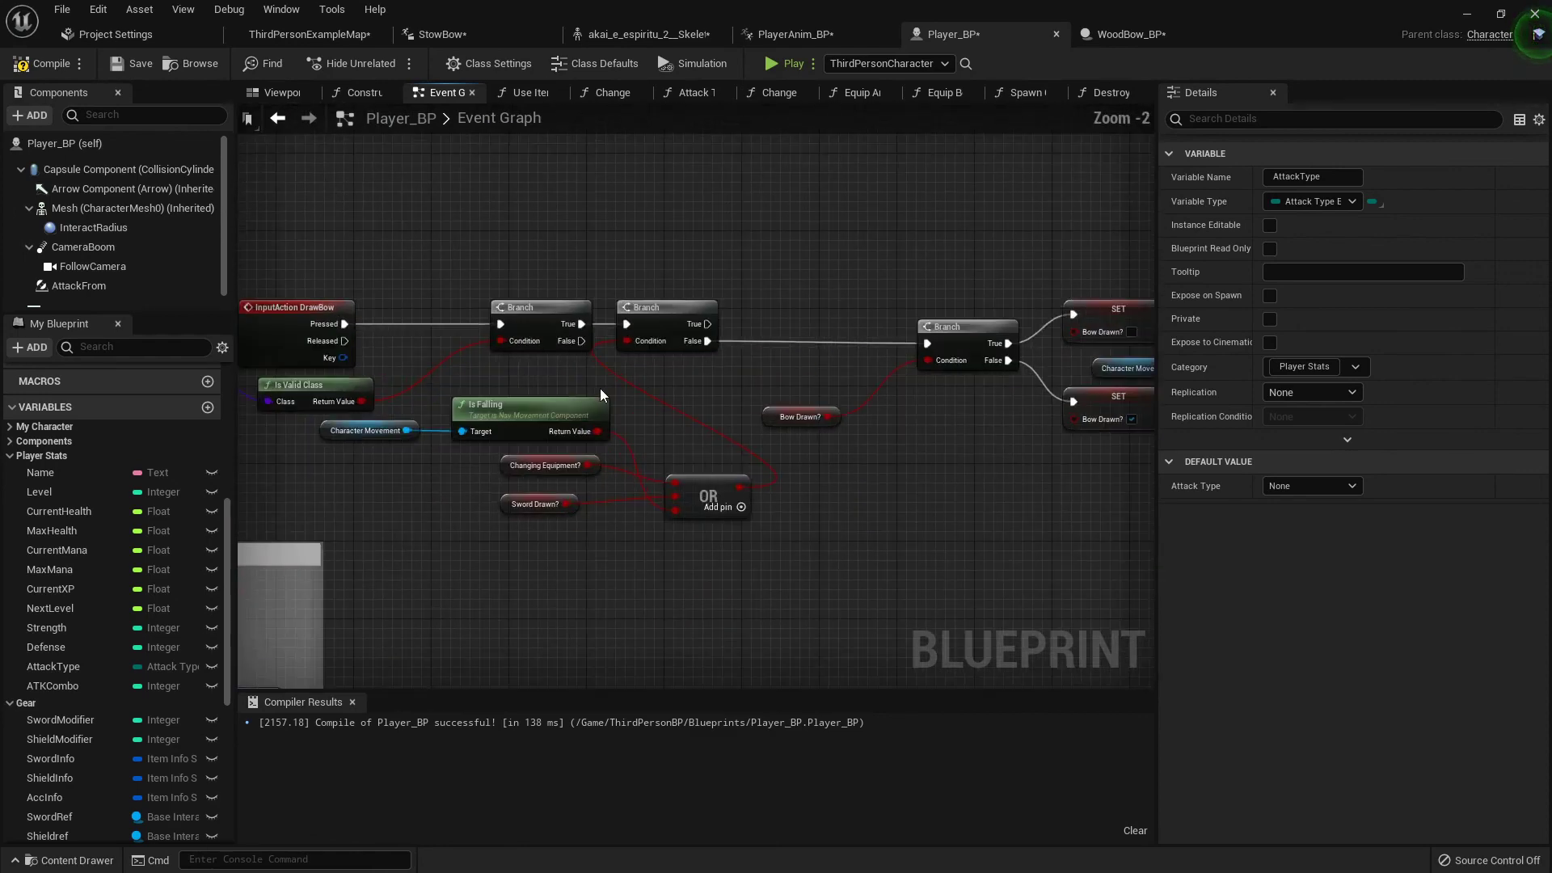
{"action": "right_click_drag", "start_coordinate": [655, 428], "coordinate": [332, 384]}
{"action": "scroll", "coordinate": [711, 303], "scroll_direction": "down", "scroll_amount": 7}
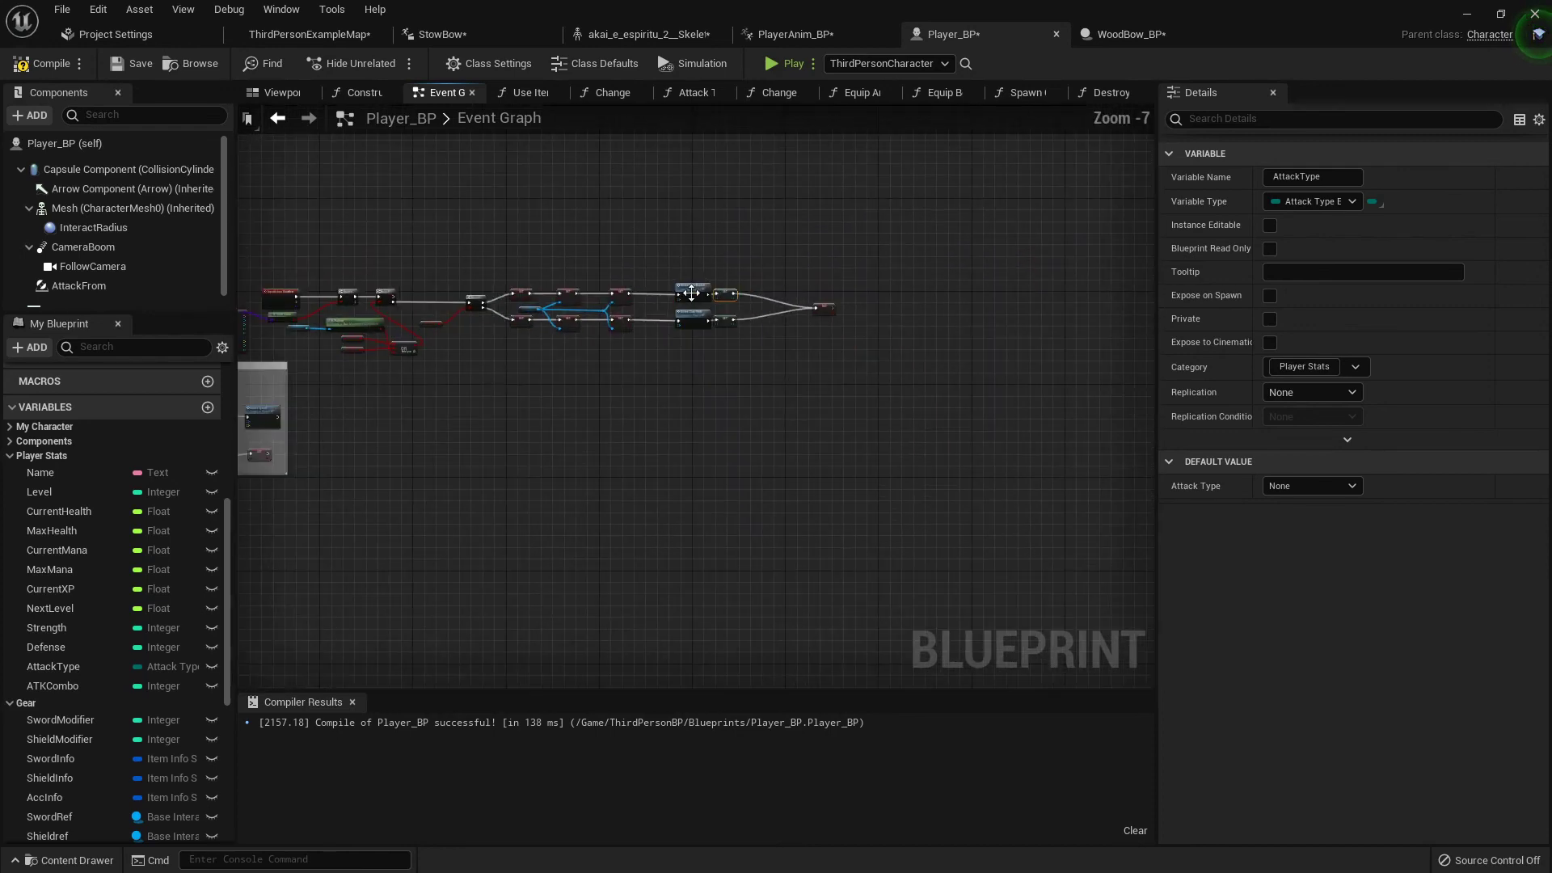
Step: Compile Player_BP and start a playtest of ThirdPersonExampleMap
{"action": "left_click", "coordinate": [51, 70]}
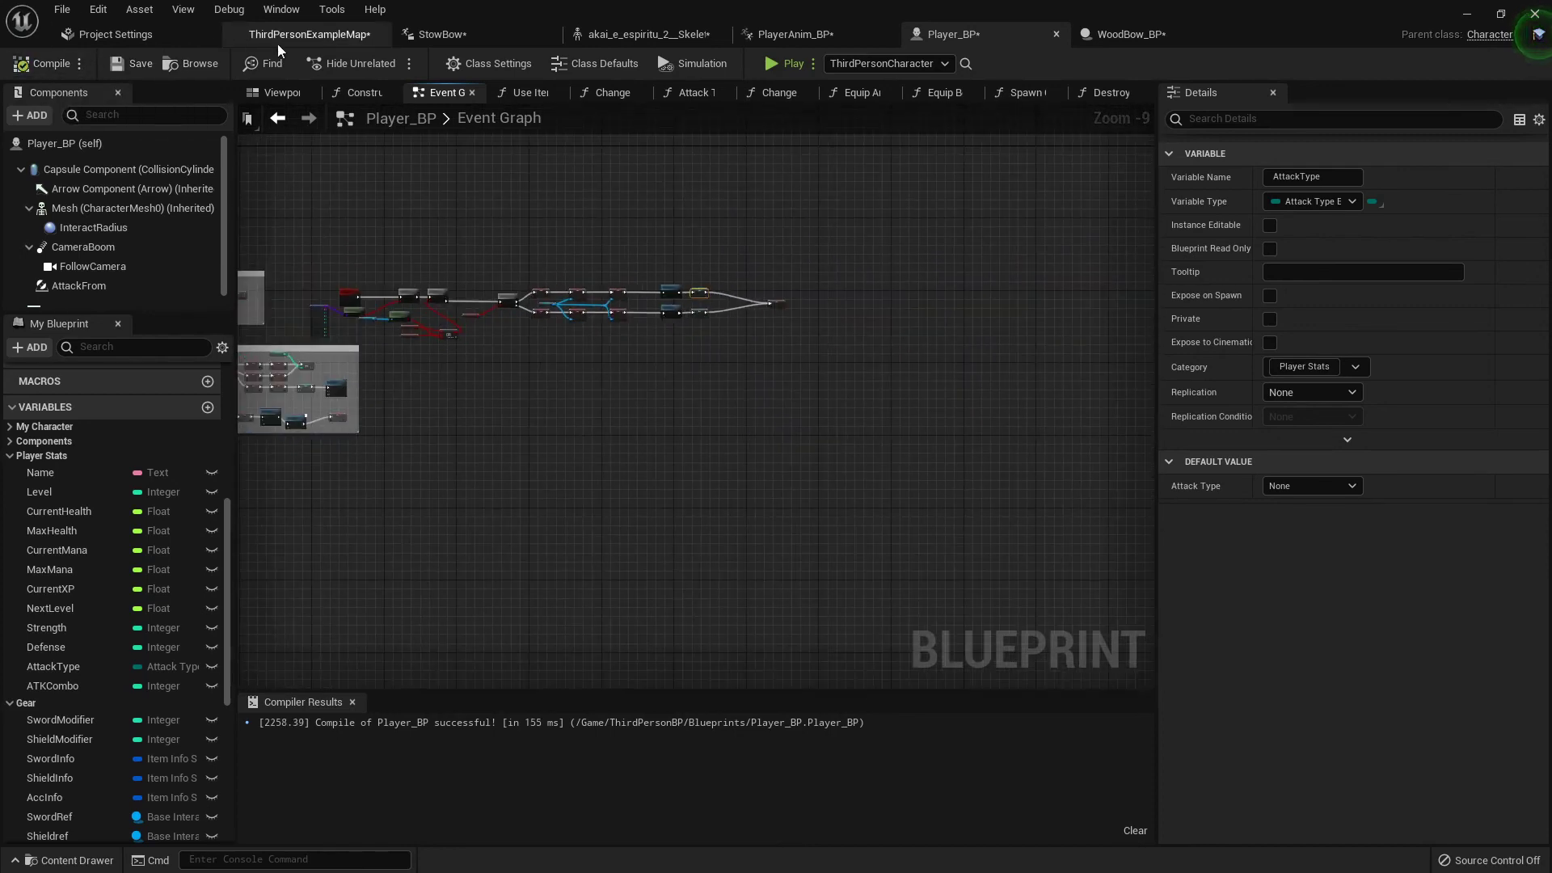
{"action": "scroll", "coordinate": [455, 412], "scroll_direction": "up", "scroll_amount": 8}
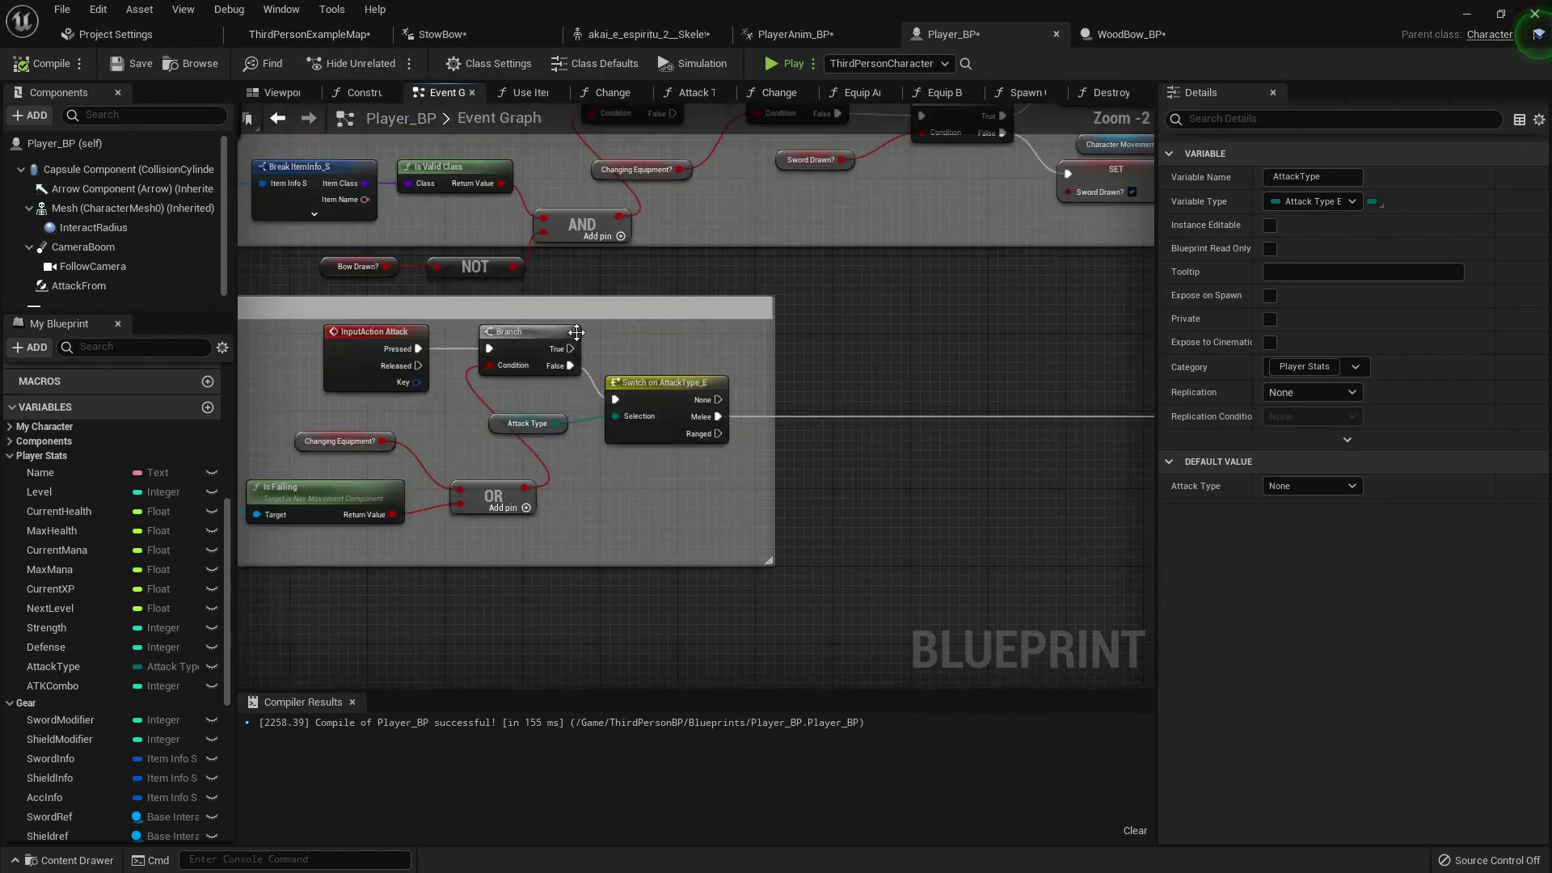
{"action": "scroll", "coordinate": [796, 450], "scroll_direction": "down", "scroll_amount": 6}
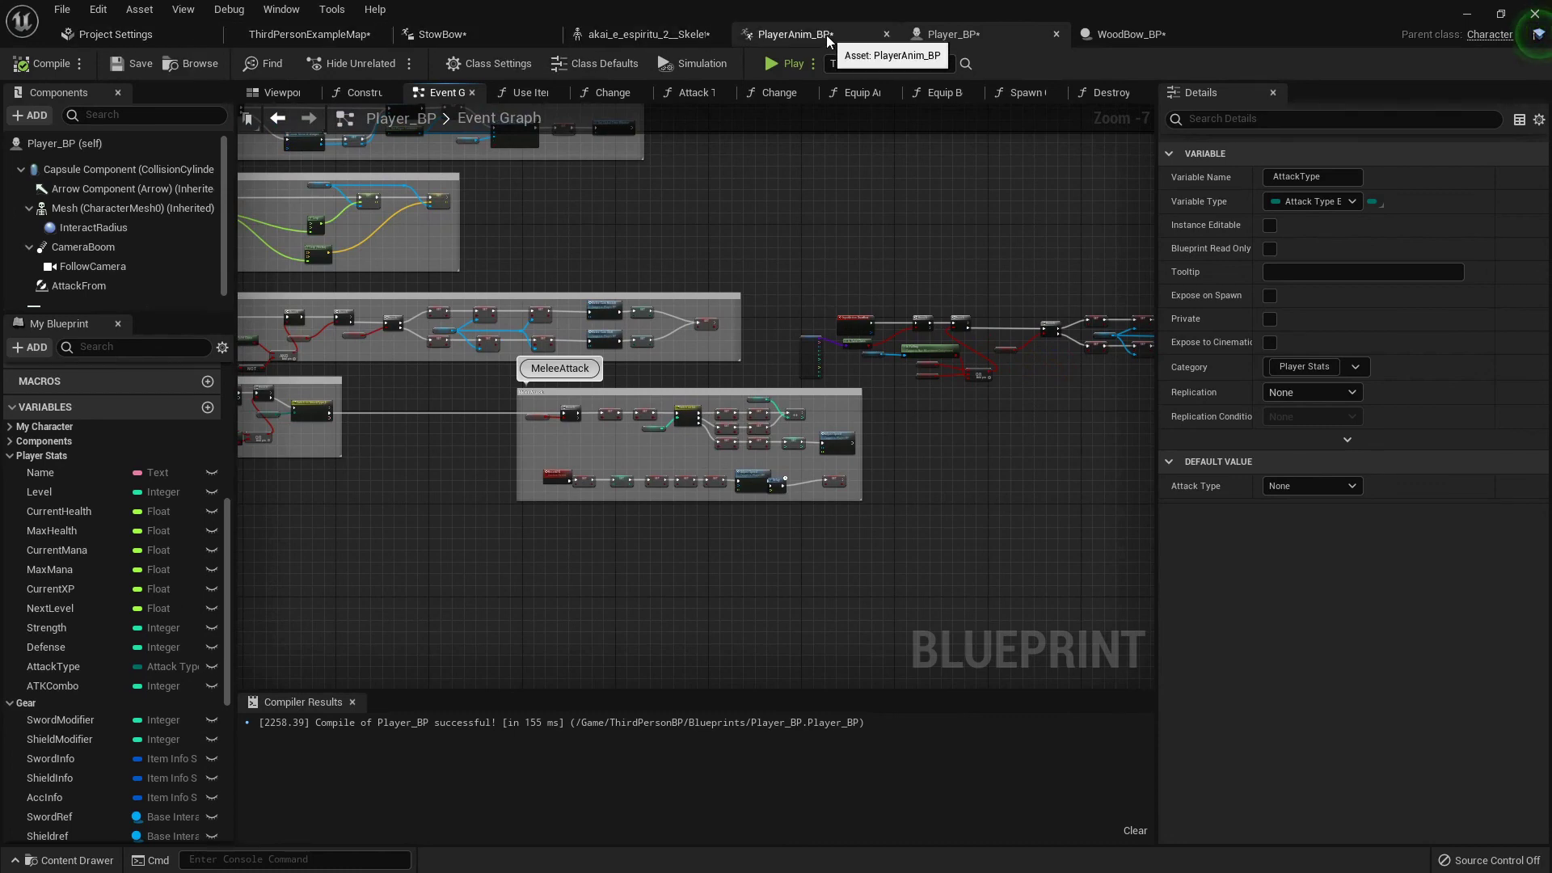
{"action": "left_click", "coordinate": [310, 34]}
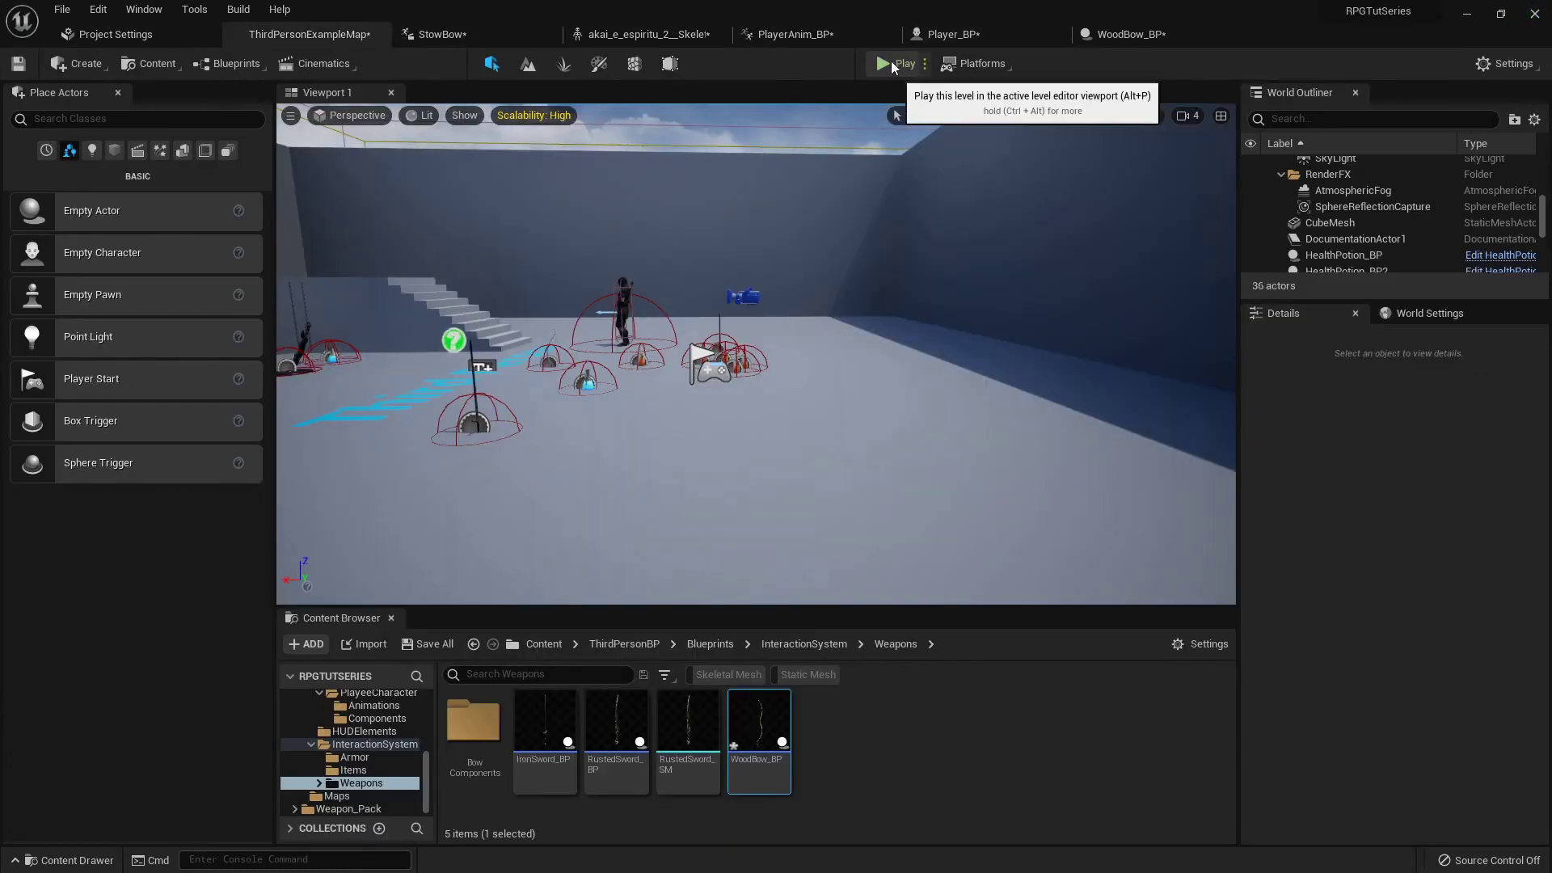
{"action": "left_click", "coordinate": [891, 64]}
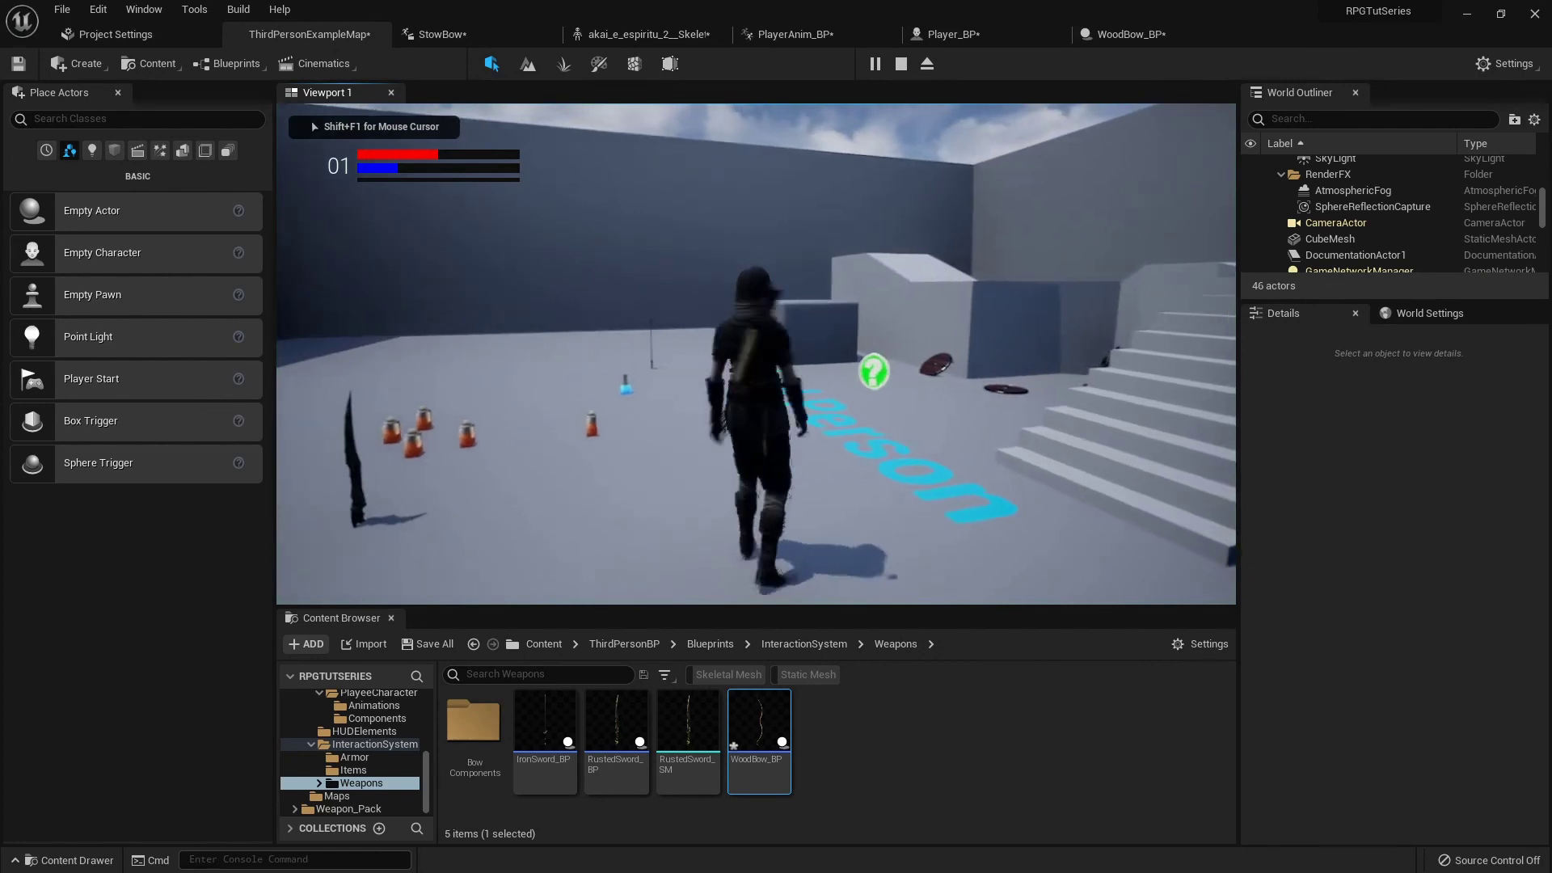
Step: Walk the character to the bow, pick it up and equip it from the inventory
{"action": "key", "text": "w"}
{"action": "key", "text": "e"}
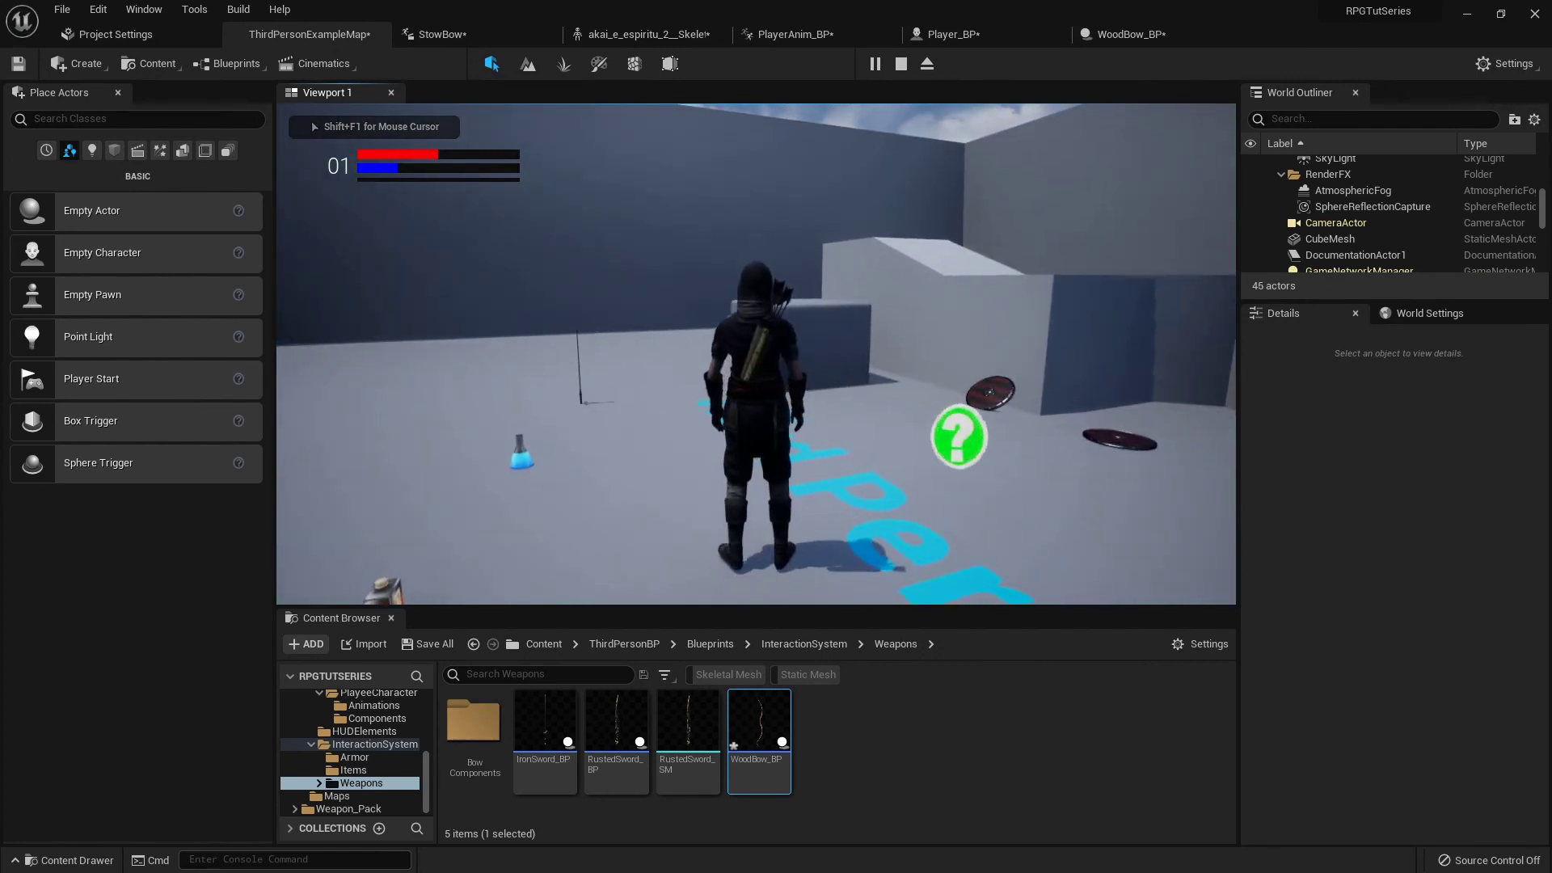
{"action": "key", "text": "i"}
{"action": "left_click", "coordinate": [870, 244]}
{"action": "left_click", "coordinate": [756, 289]}
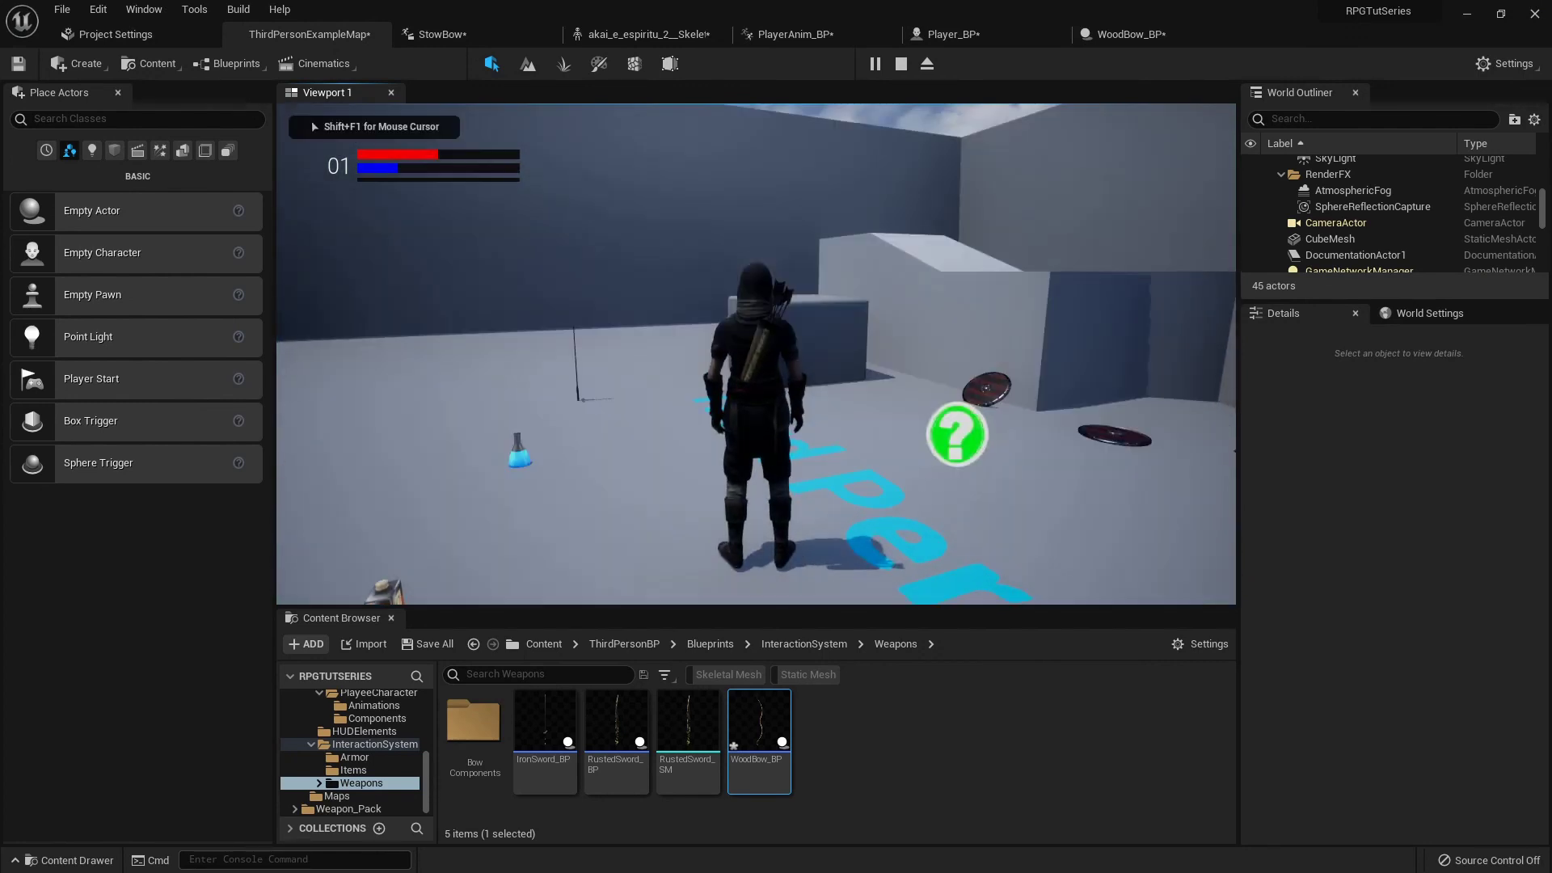
Step: Test the drawn bow while running and jumping around the level, stow it, and end the play session
{"action": "key", "text": "w"}
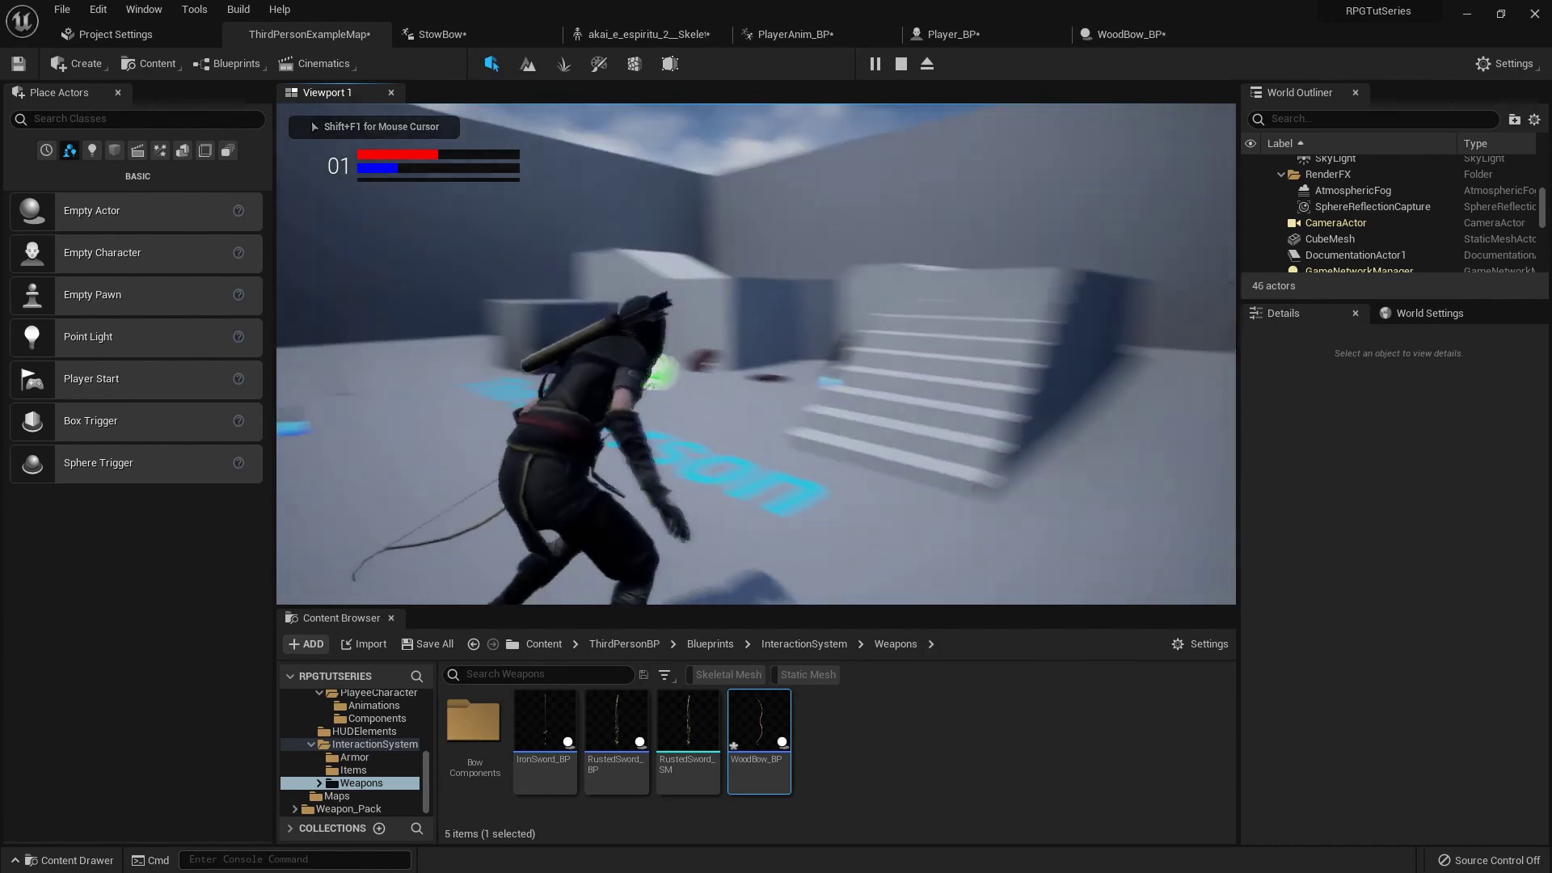
{"action": "key", "text": "w"}
{"action": "key", "text": "space"}
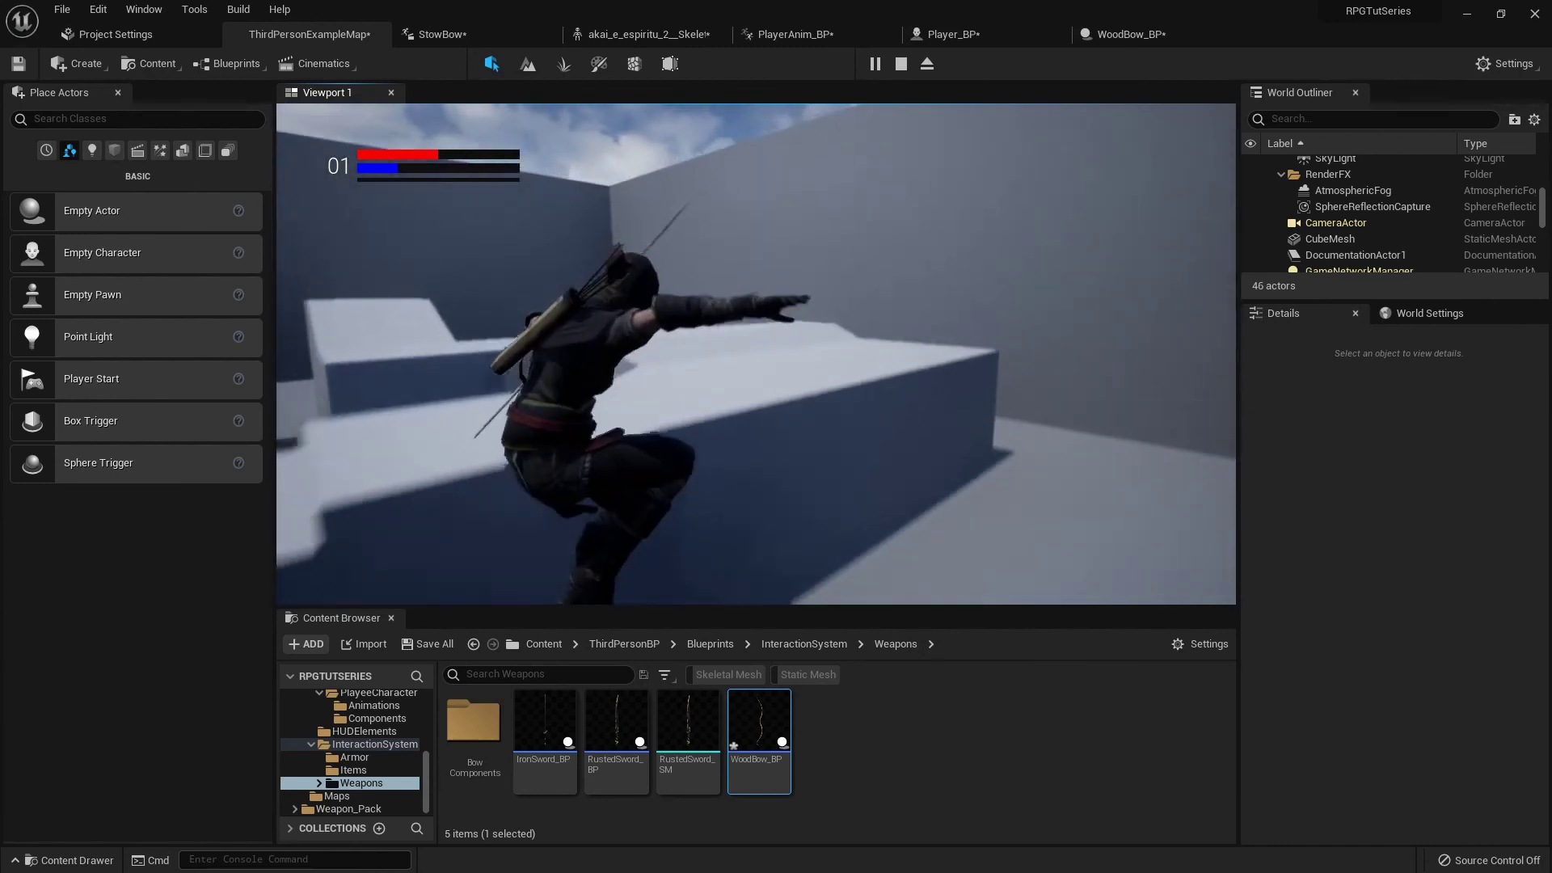
{"action": "key", "text": "w"}
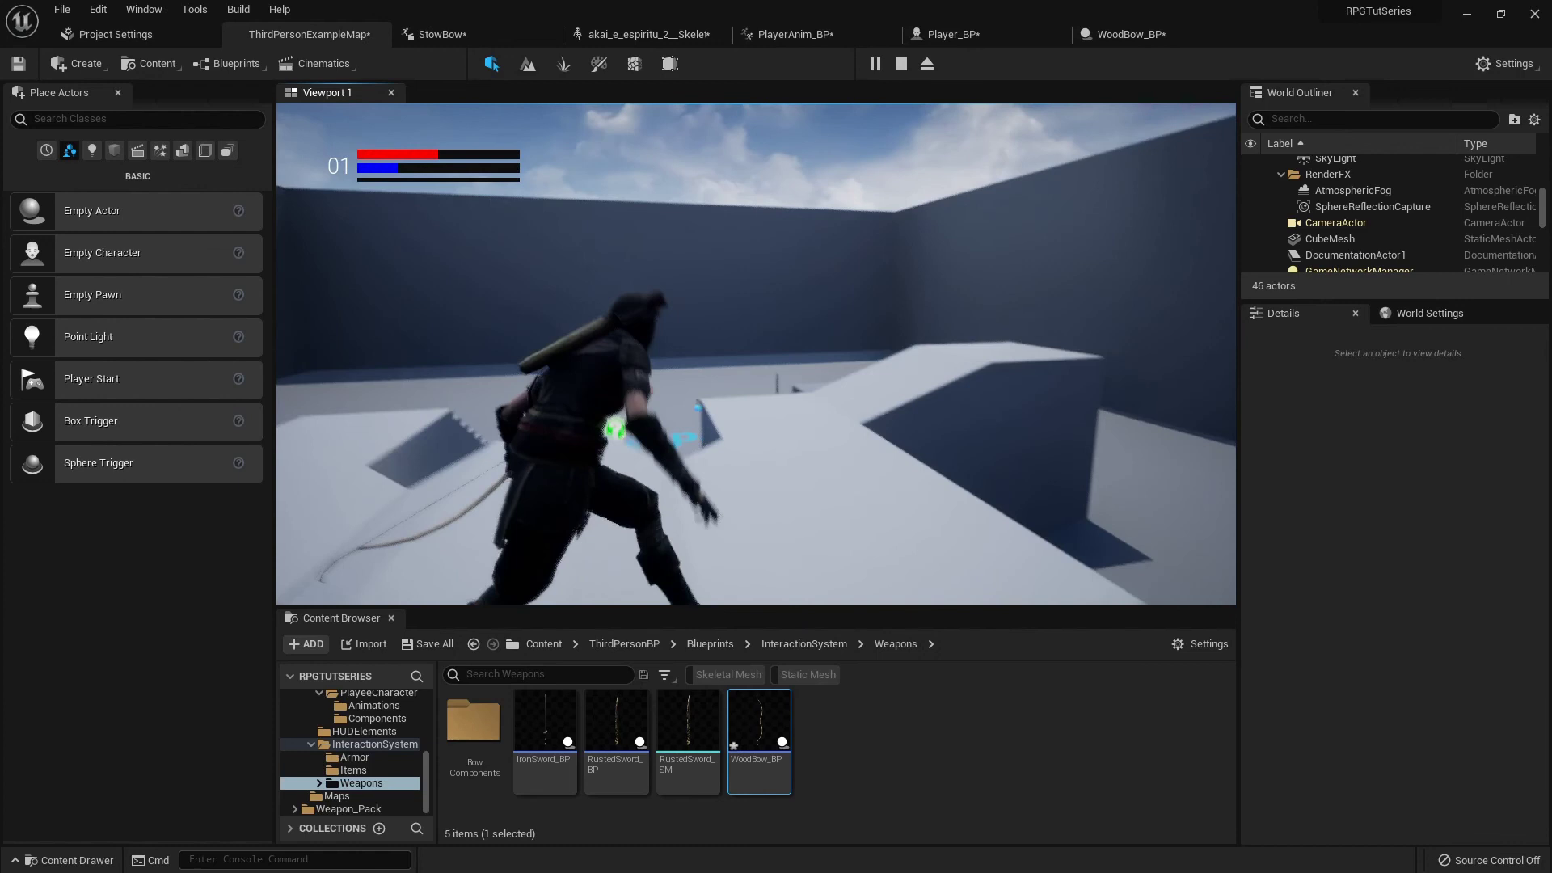
{"action": "key", "text": "w"}
{"action": "key", "text": "space"}
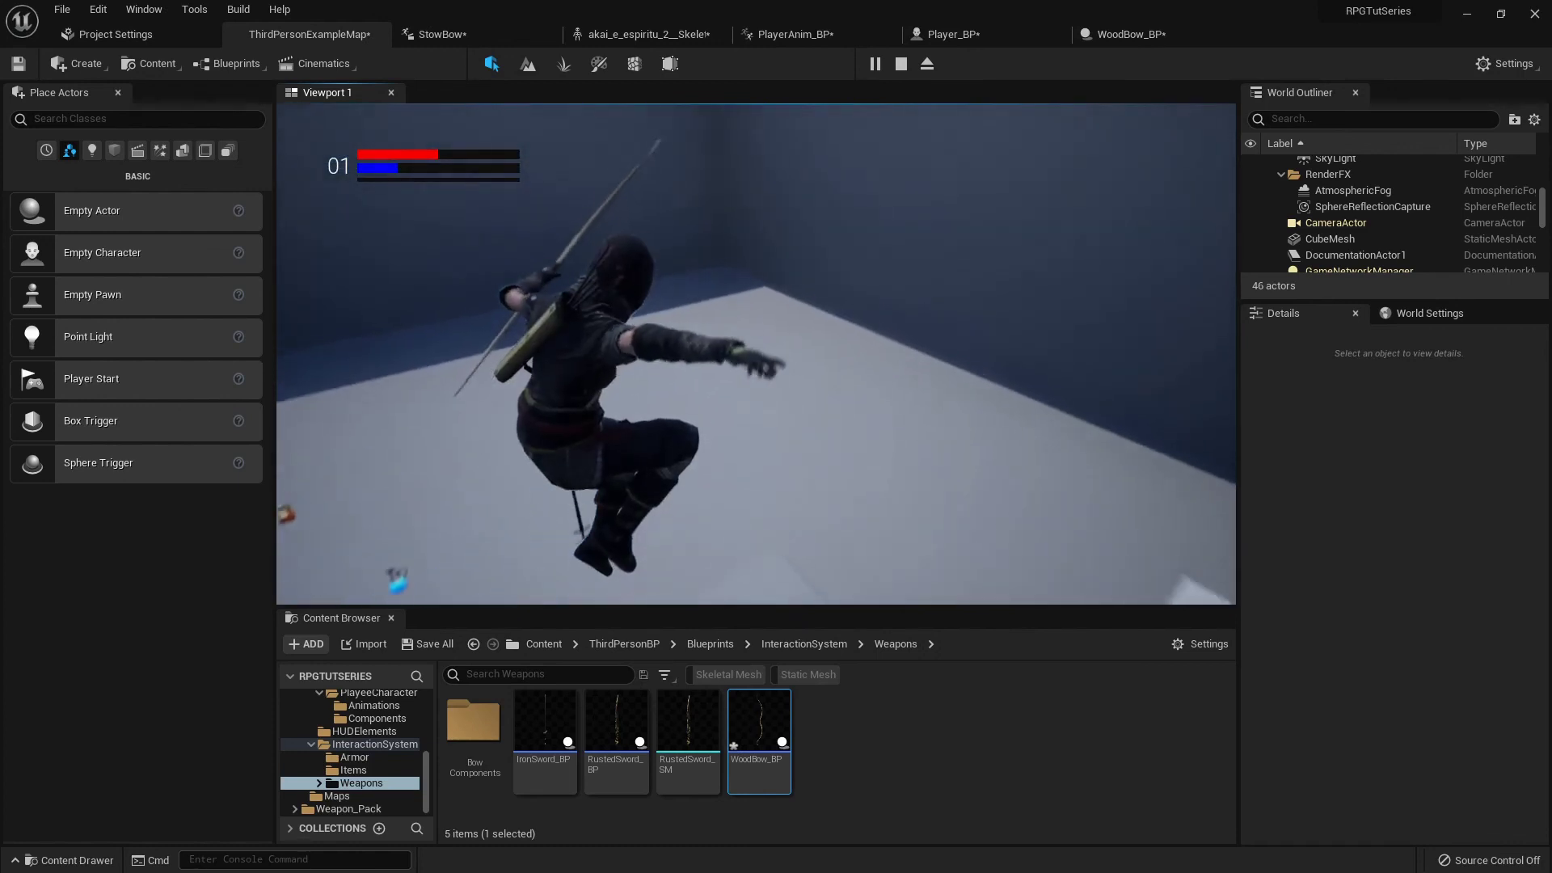
{"action": "key", "text": "s"}
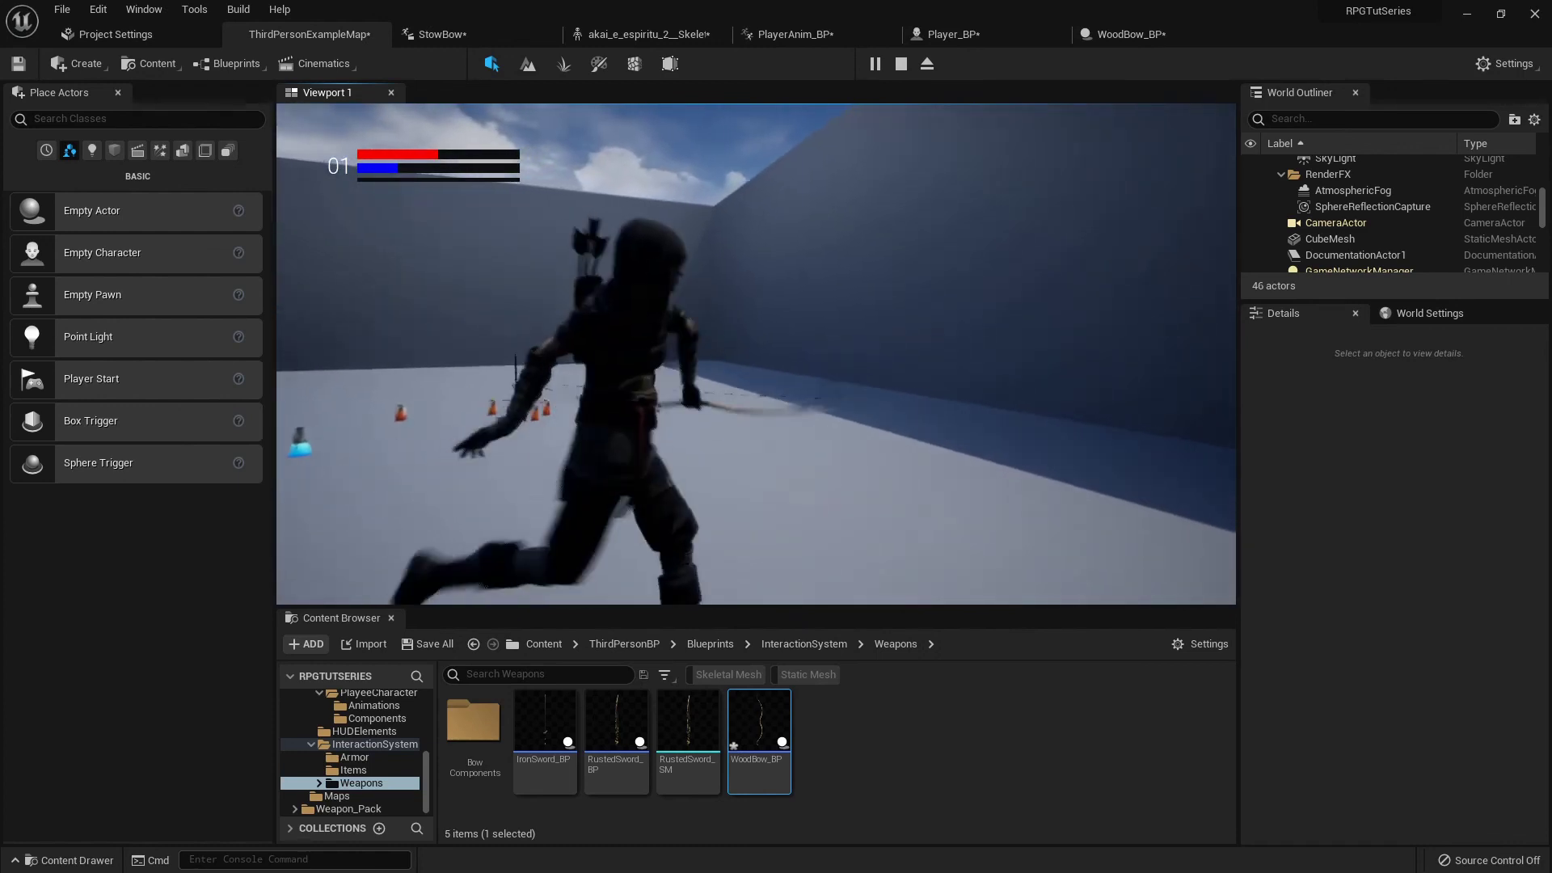
{"action": "key", "text": "w"}
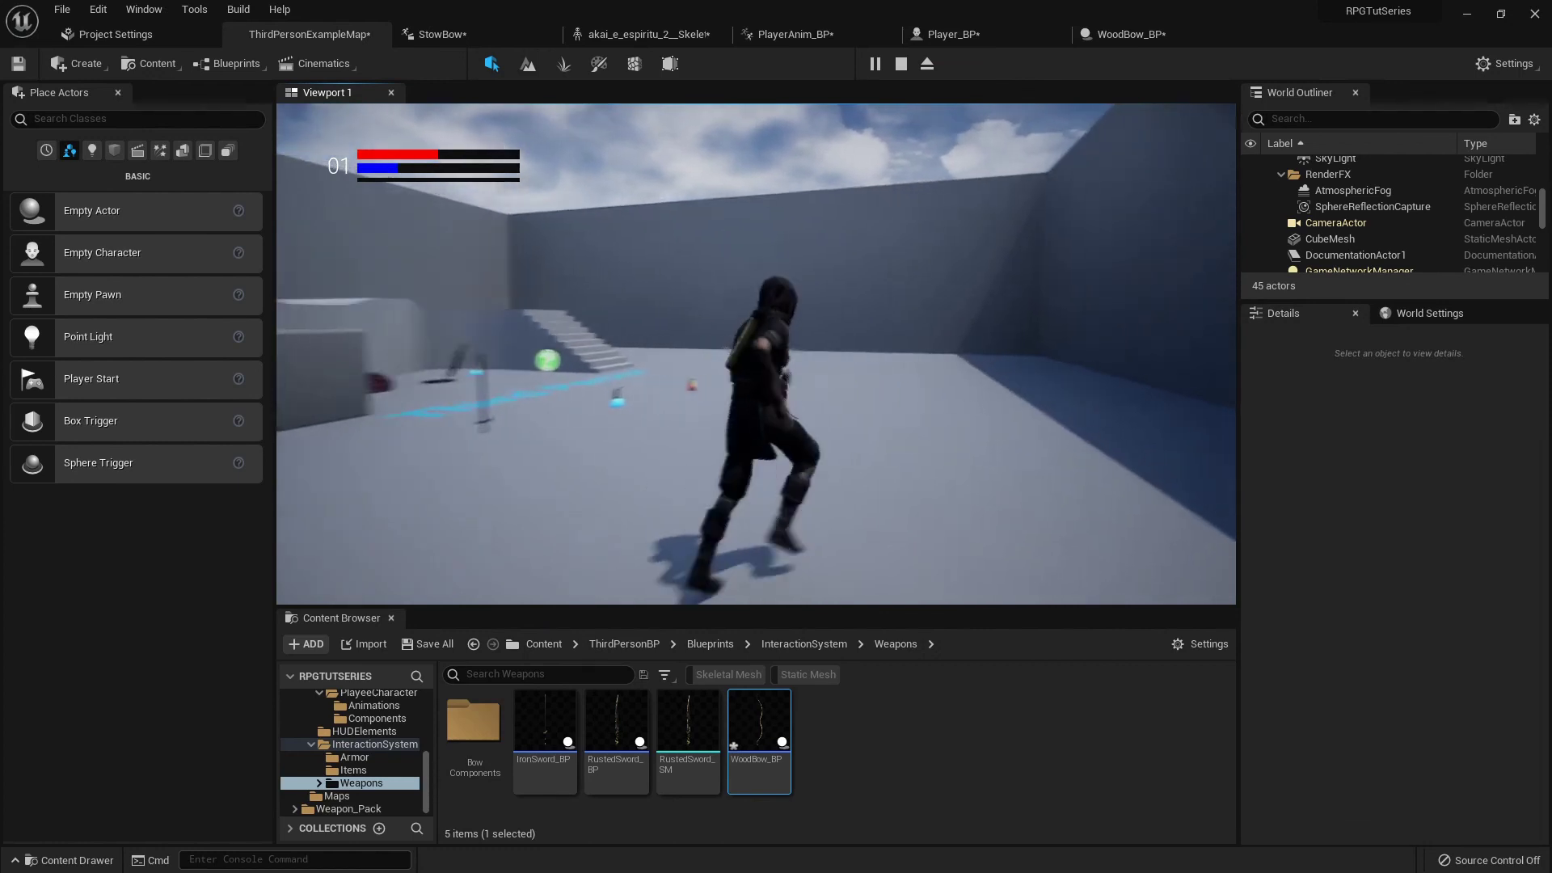
{"action": "key", "text": "Escape"}
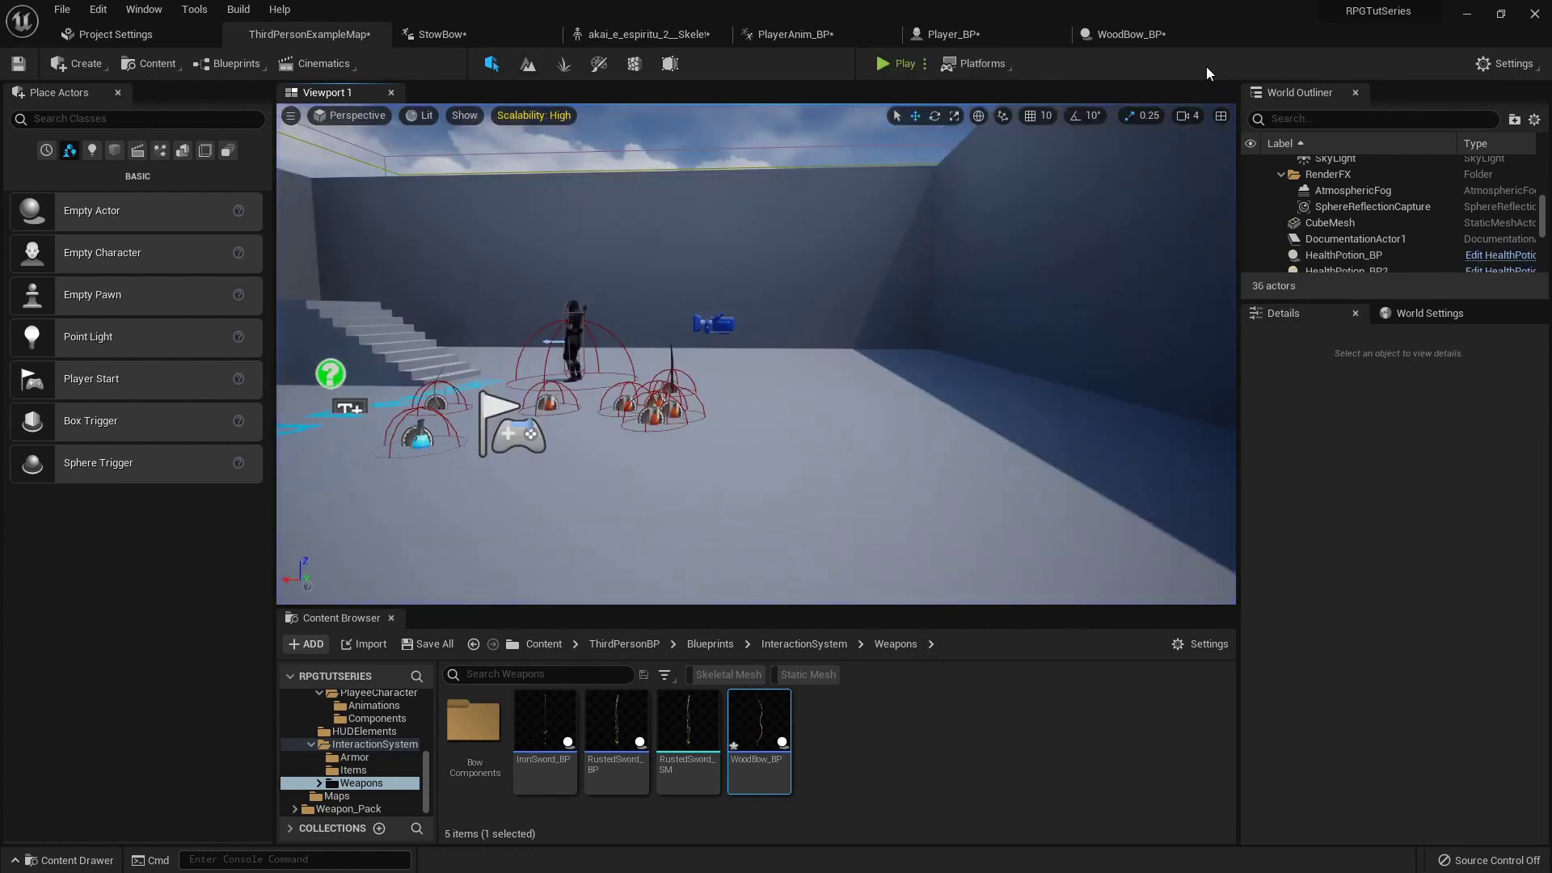
{"action": "left_click", "coordinate": [1472, 20]}
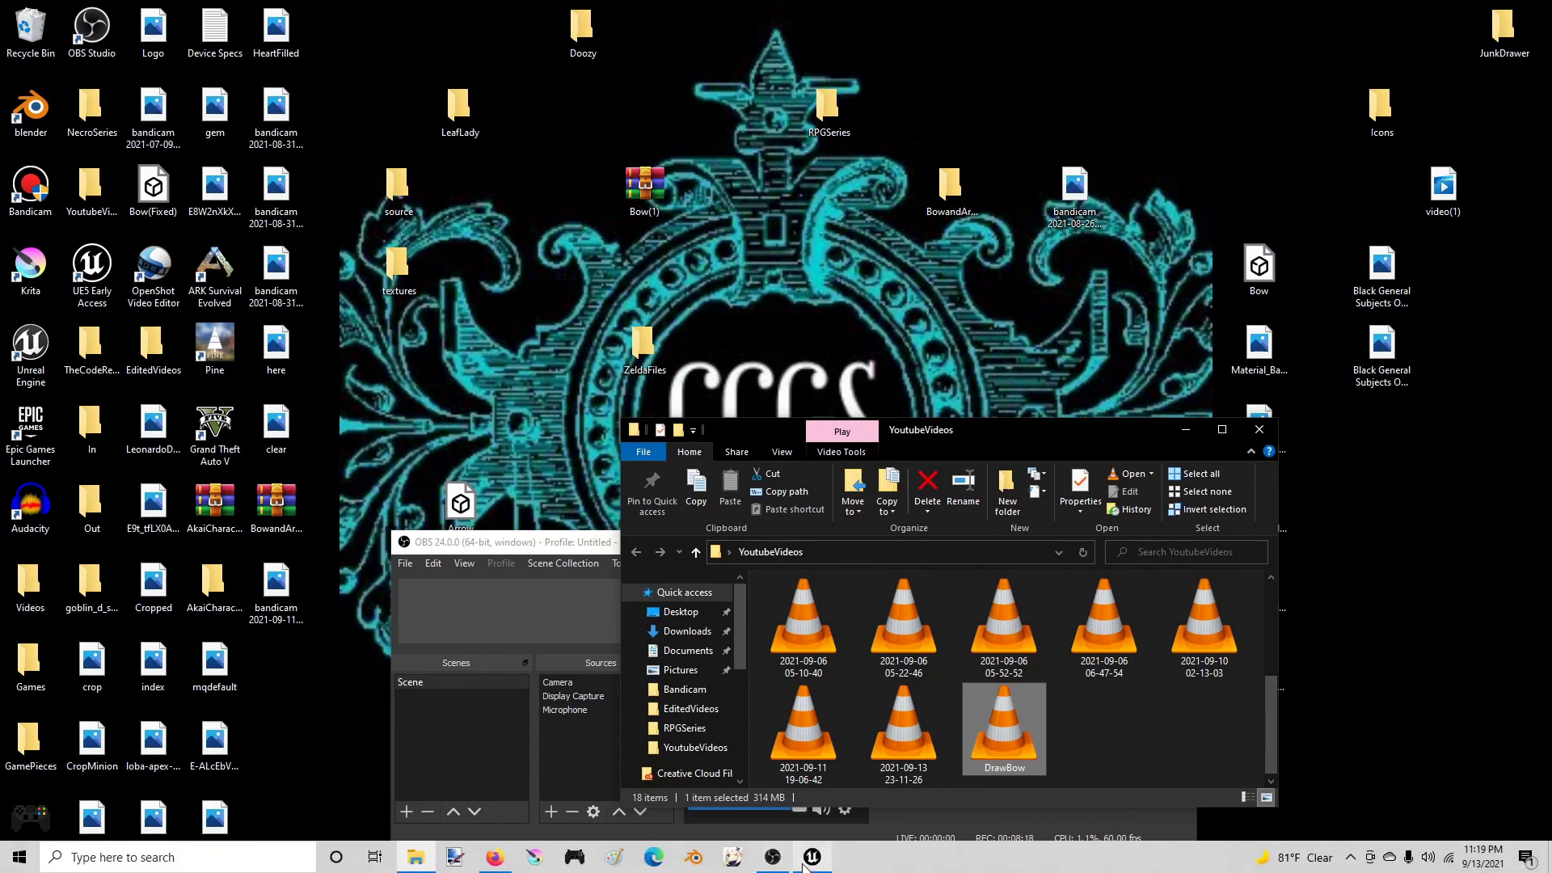
{"action": "left_click", "coordinate": [813, 857]}
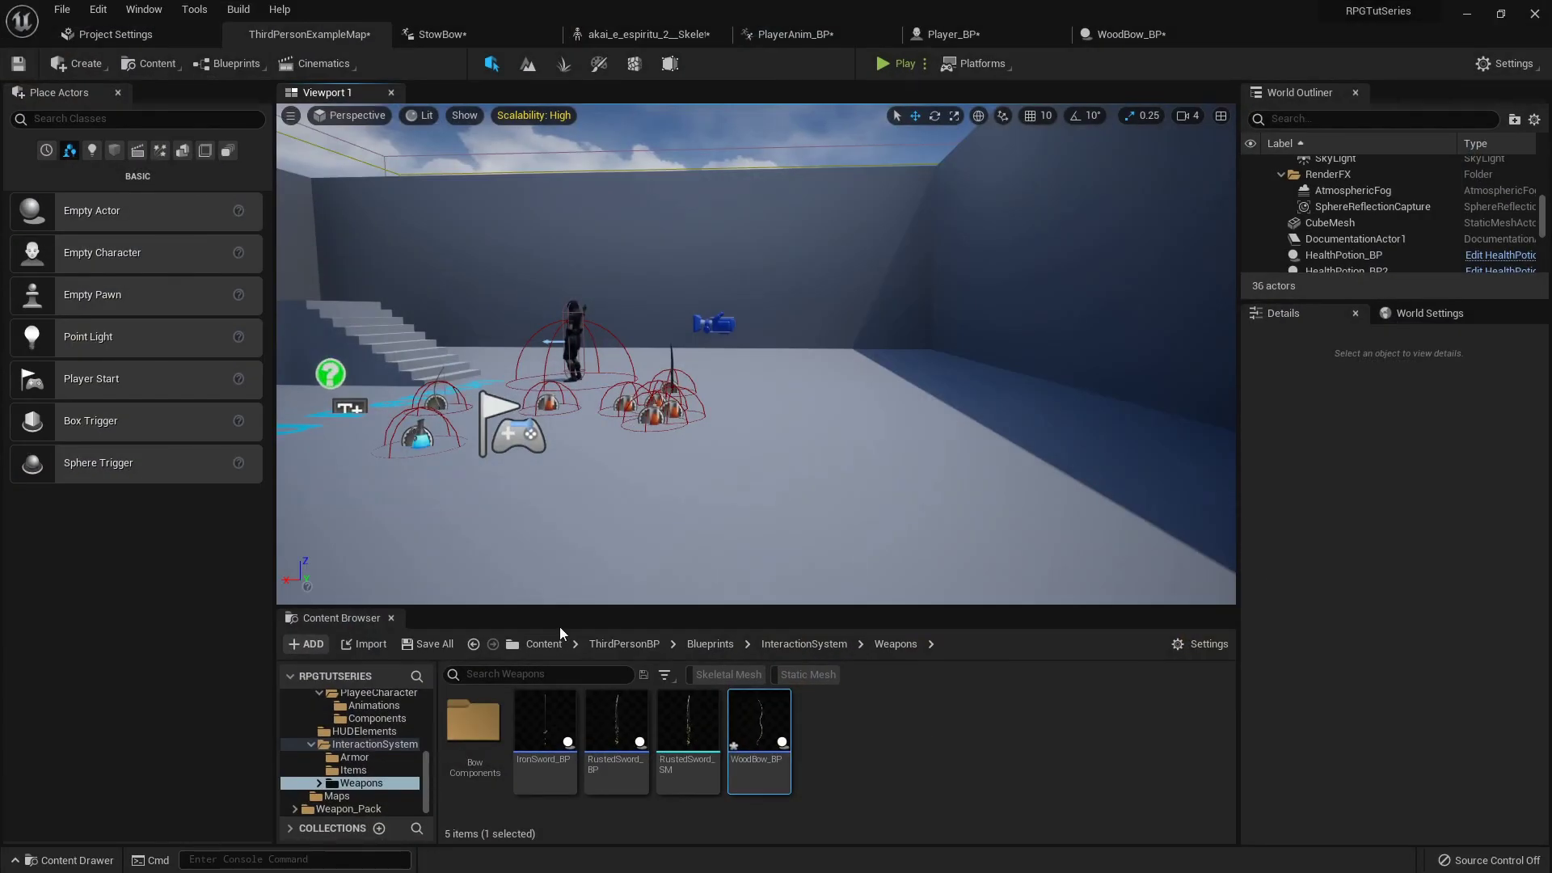